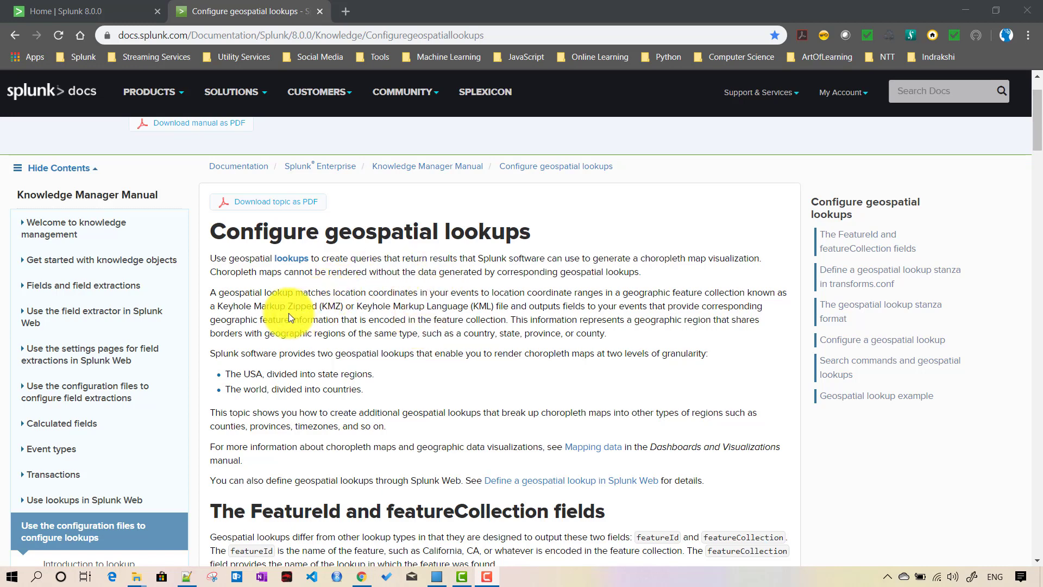
- Highlight the Keyhole Markup (KMZ and KML) file types in the documentation's description of geospatial lookups
drag(288, 307, 350, 303)
drag(442, 307, 499, 307)
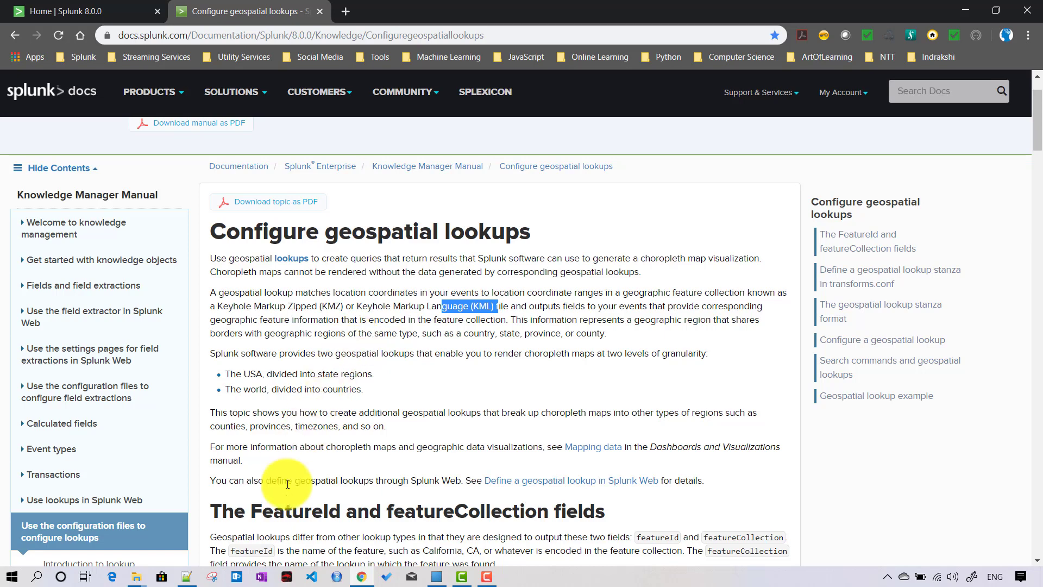
- Switch to File Explorer, browse the Splunk folder to etc\apps\search\lookups, and point out geo_us_states.kmz and geo_countries.kmz
click(137, 578)
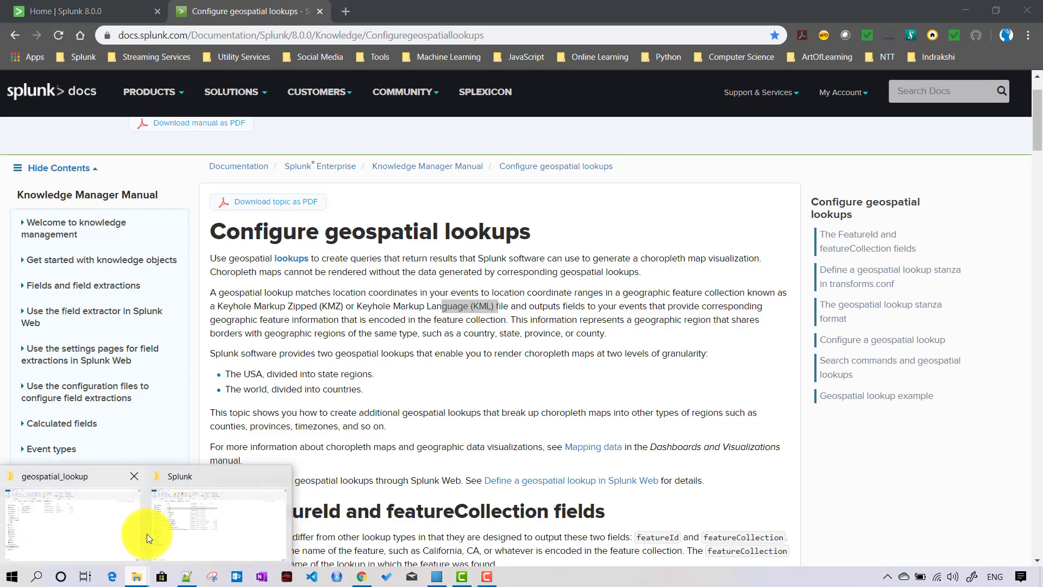
click(201, 509)
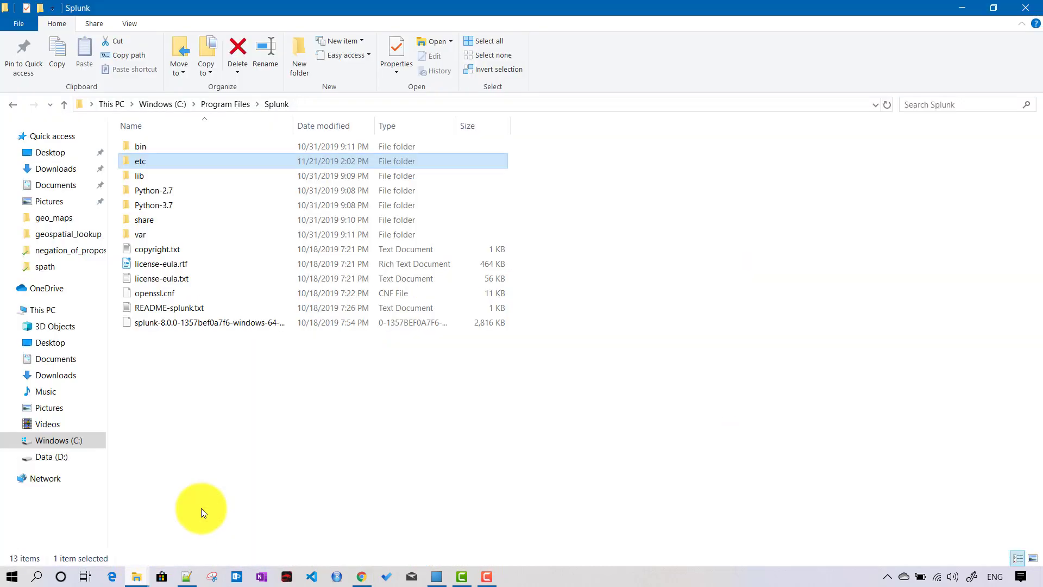
double_click(164, 167)
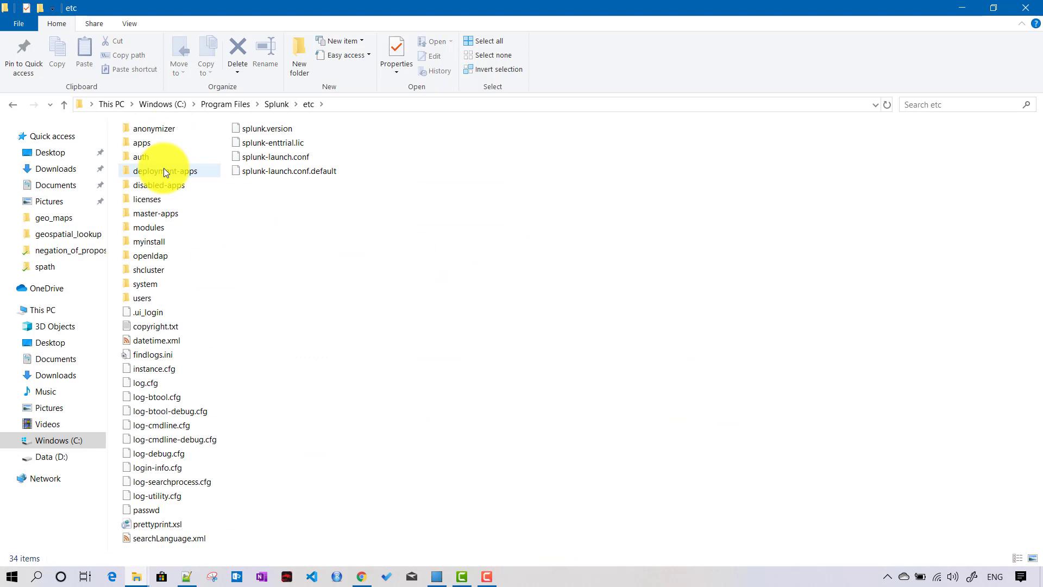
double_click(148, 142)
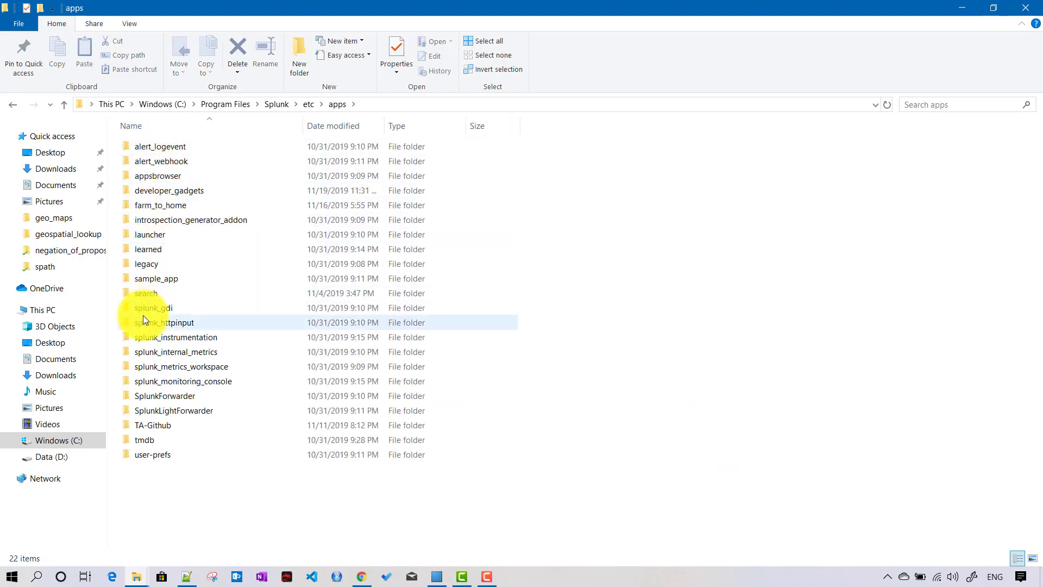
double_click(148, 294)
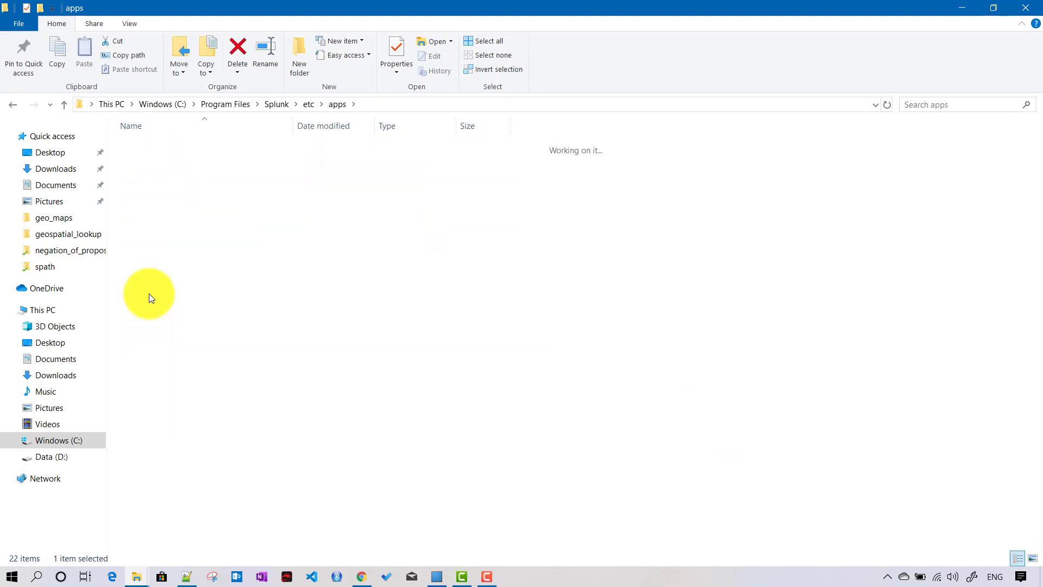
double_click(149, 205)
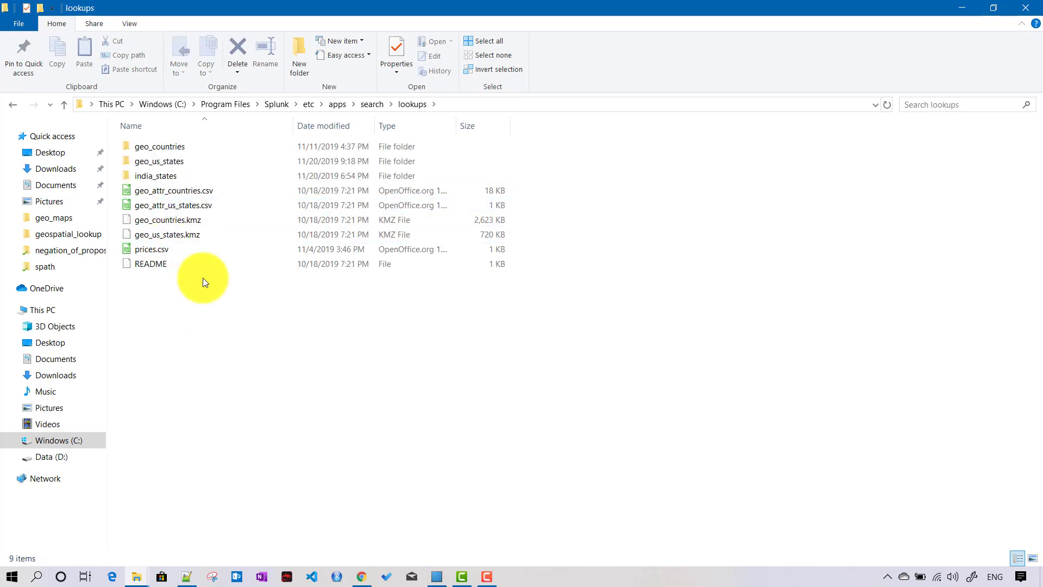
click(171, 236)
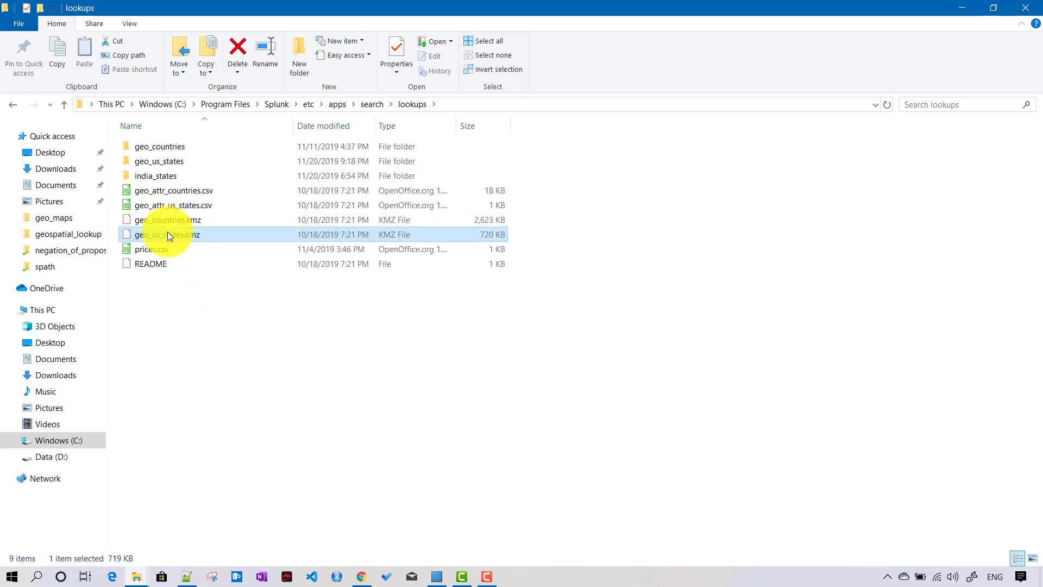
click(158, 216)
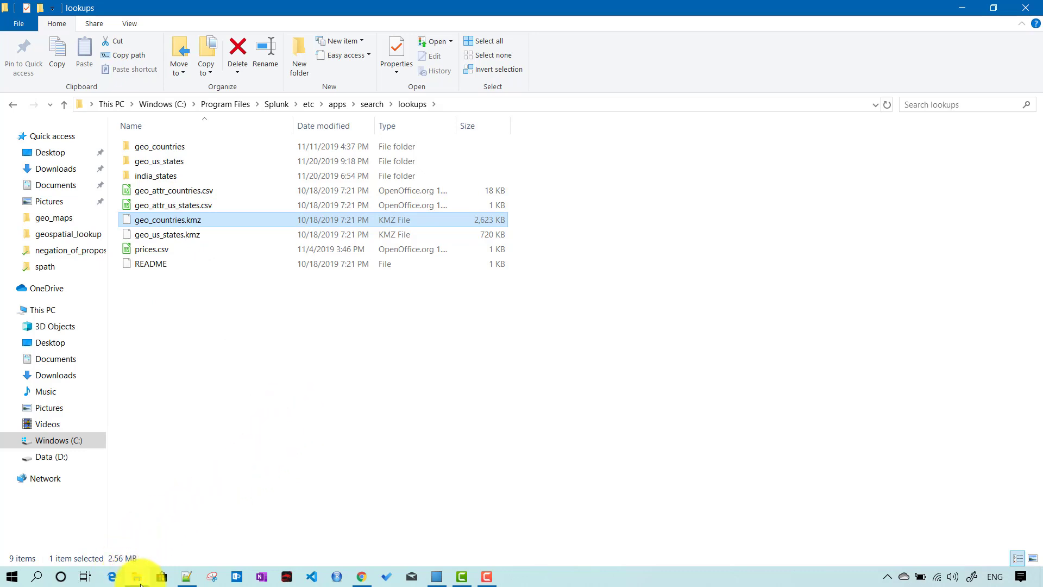
- Open India-States.kml from the geospatial_lookup folder in Notepad++
mouse_move(137, 576)
click(103, 532)
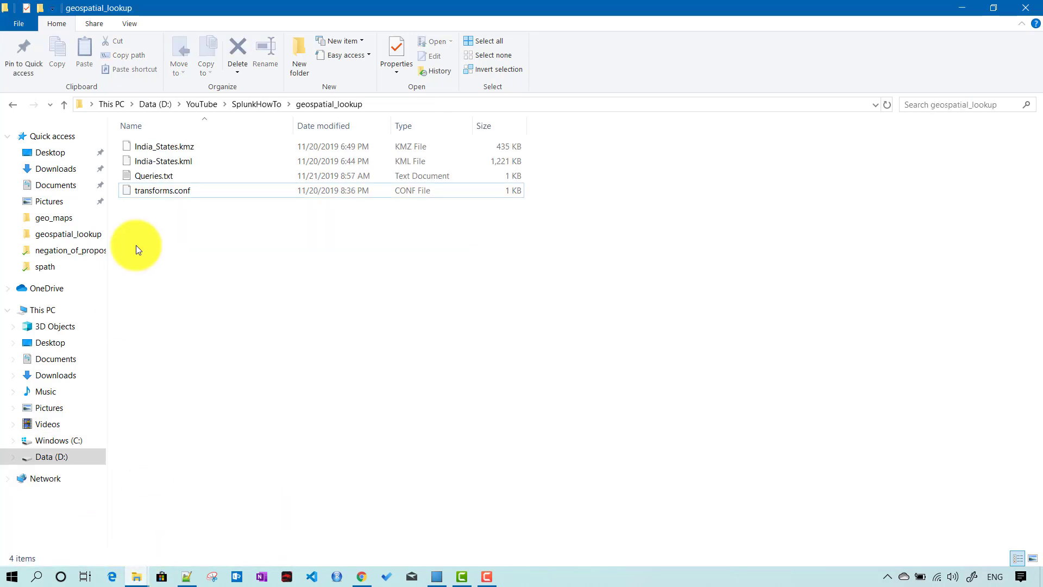
right_click(168, 159)
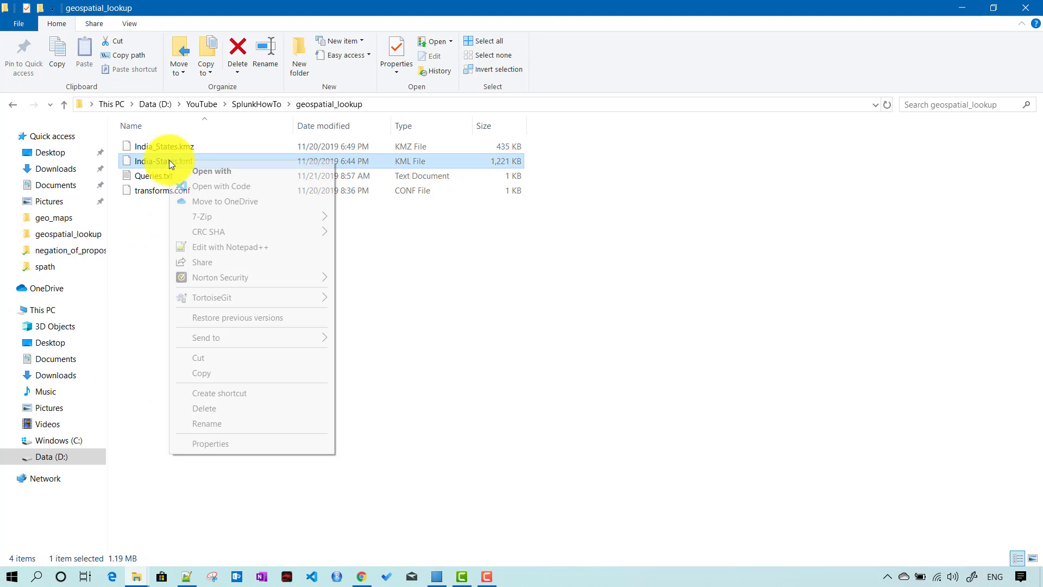
click(221, 247)
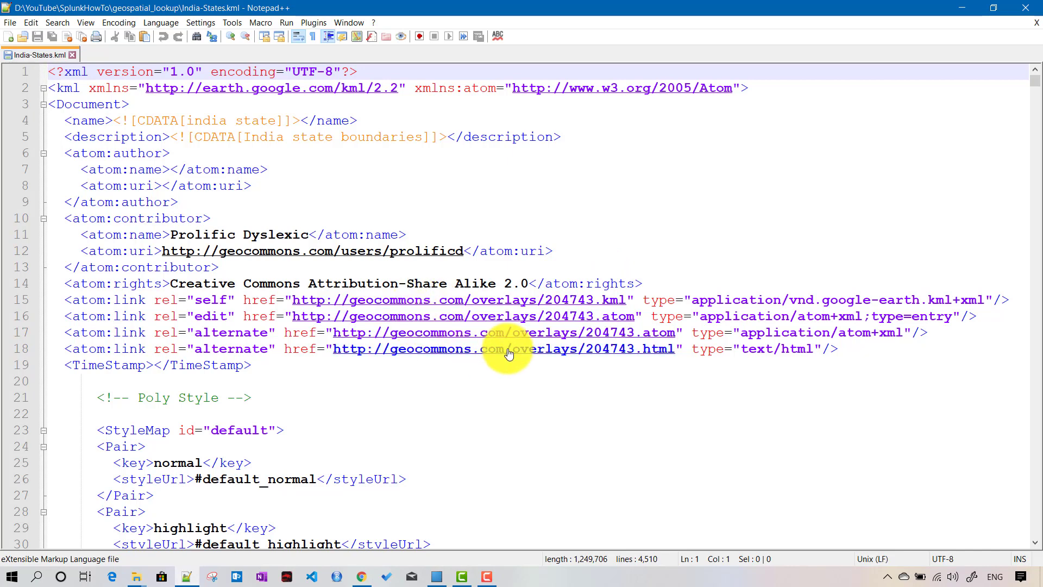
- Examine the KML file's header and style definitions down to the first Placemark element
scroll(509, 322, down, 7)
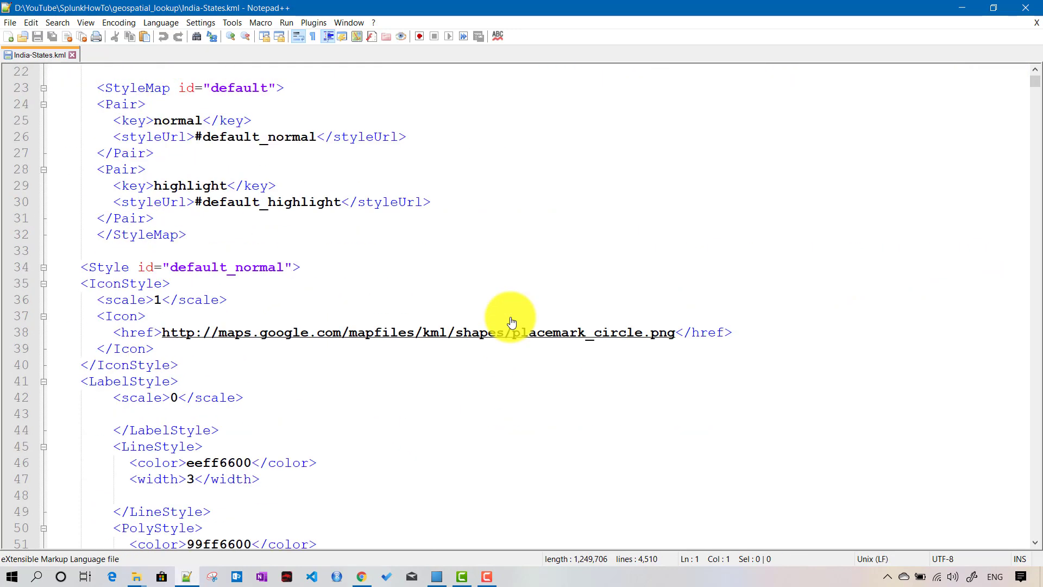
scroll(511, 322, down, 8)
scroll(513, 319, up, 15)
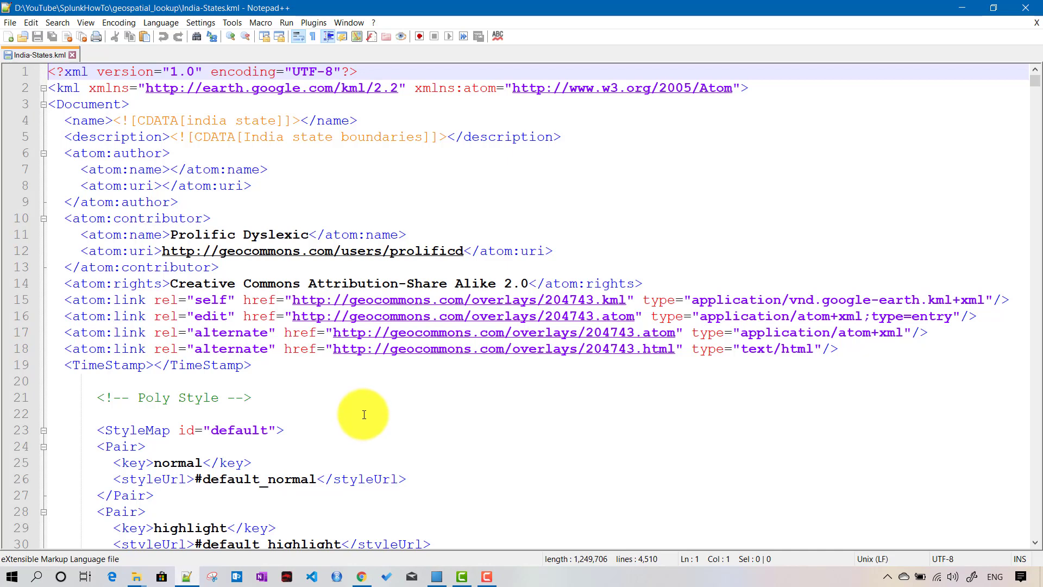
scroll(363, 411, down, 9)
scroll(363, 413, up, 9)
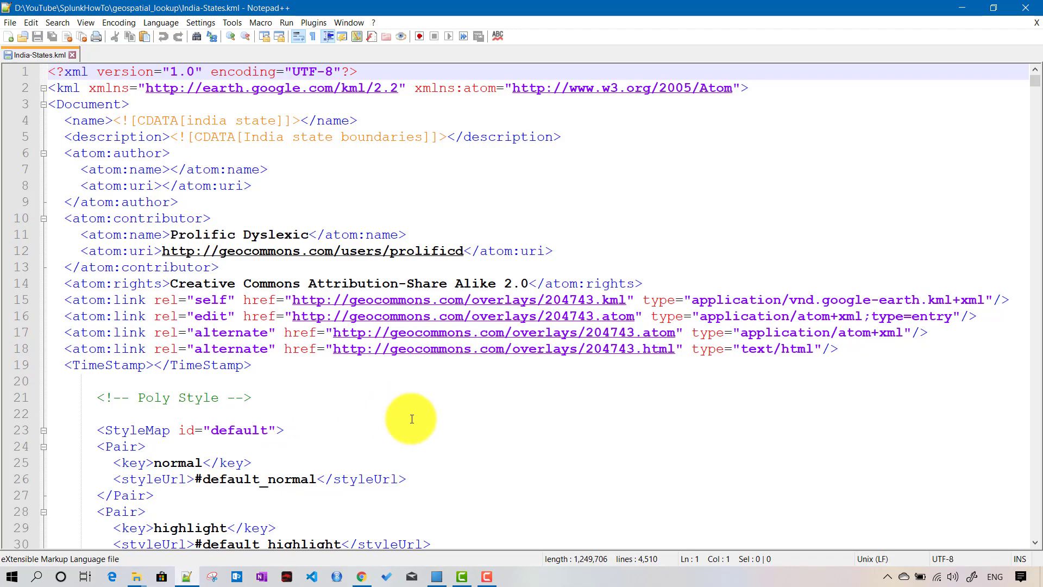
scroll(412, 419, down, 11)
scroll(414, 419, down, 5)
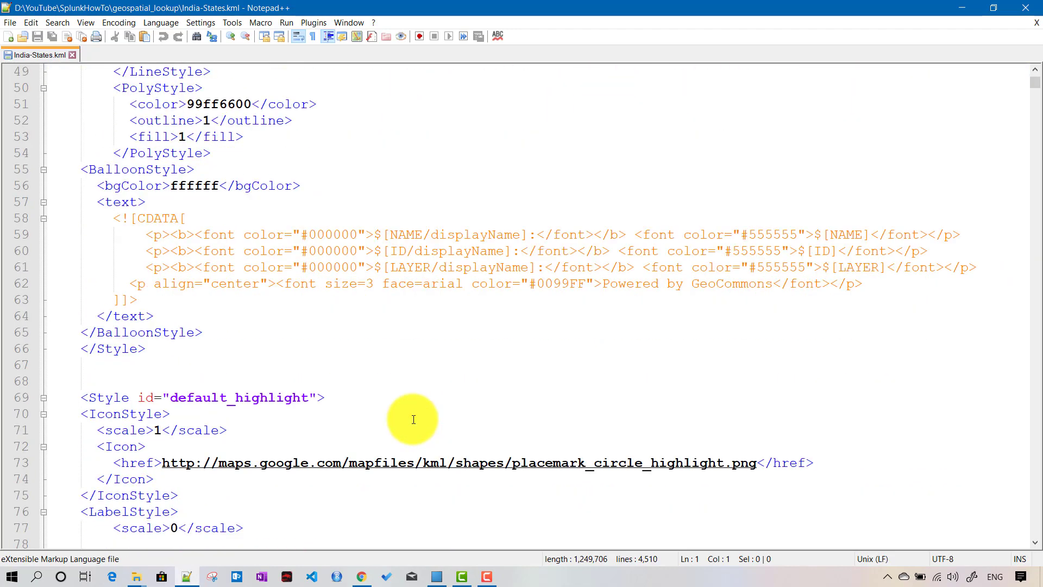
scroll(414, 419, down, 9)
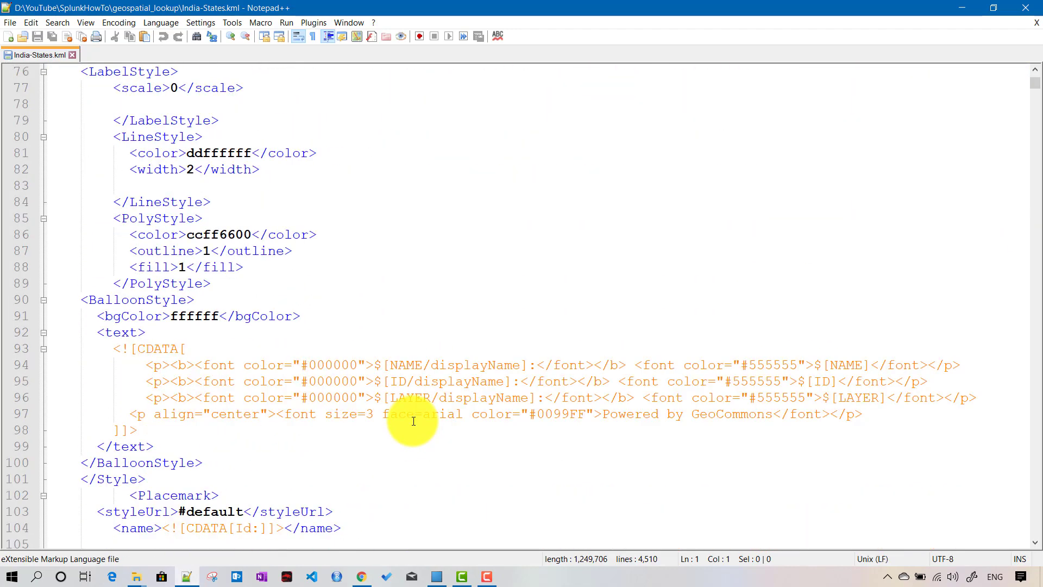
scroll(414, 421, down, 9)
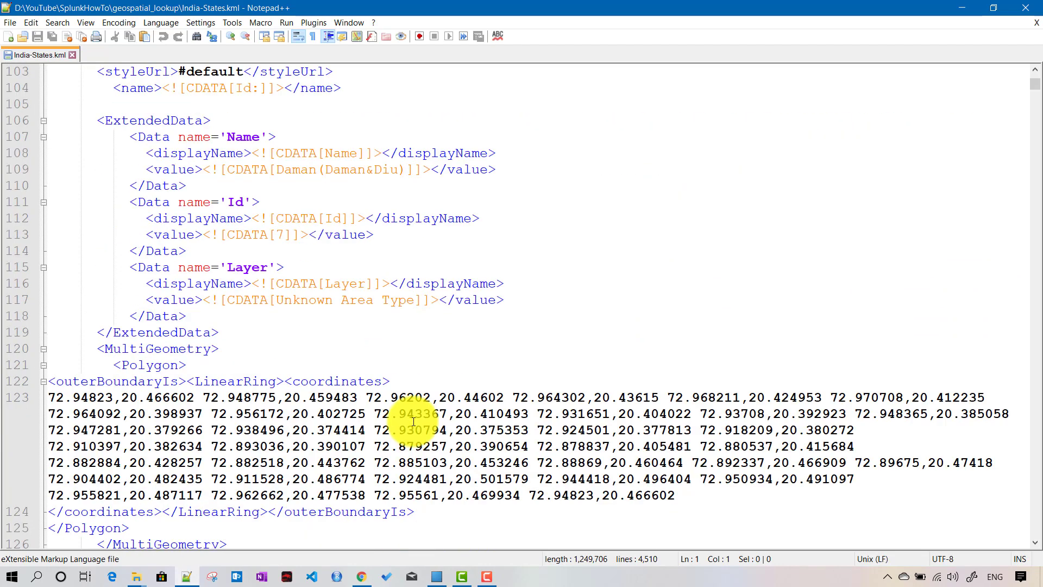
scroll(413, 421, up, 1)
scroll(413, 422, up, 1)
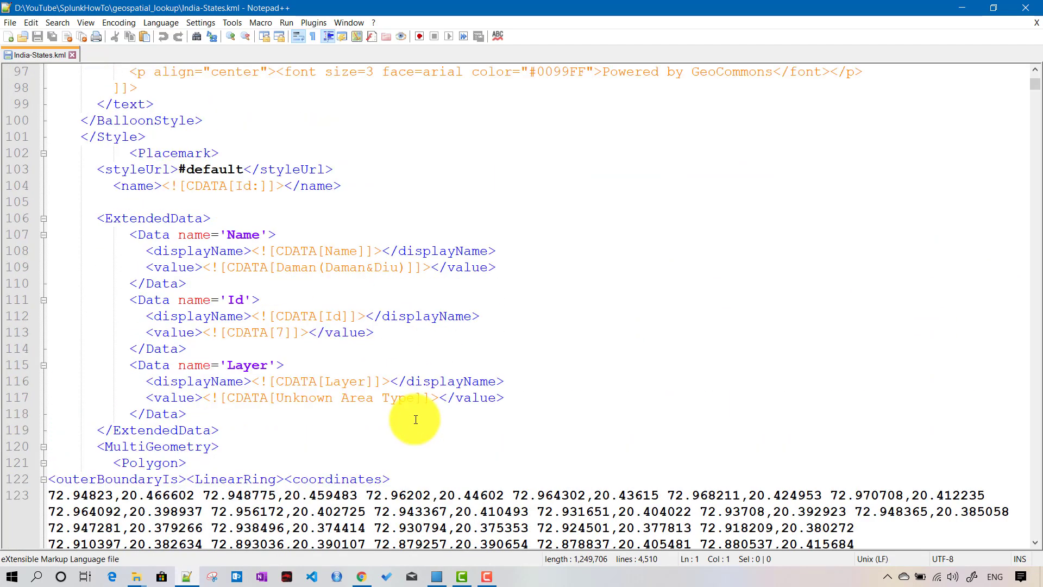
- Examine where the first Placemark element starts and ends and where the second one begins
click(155, 150)
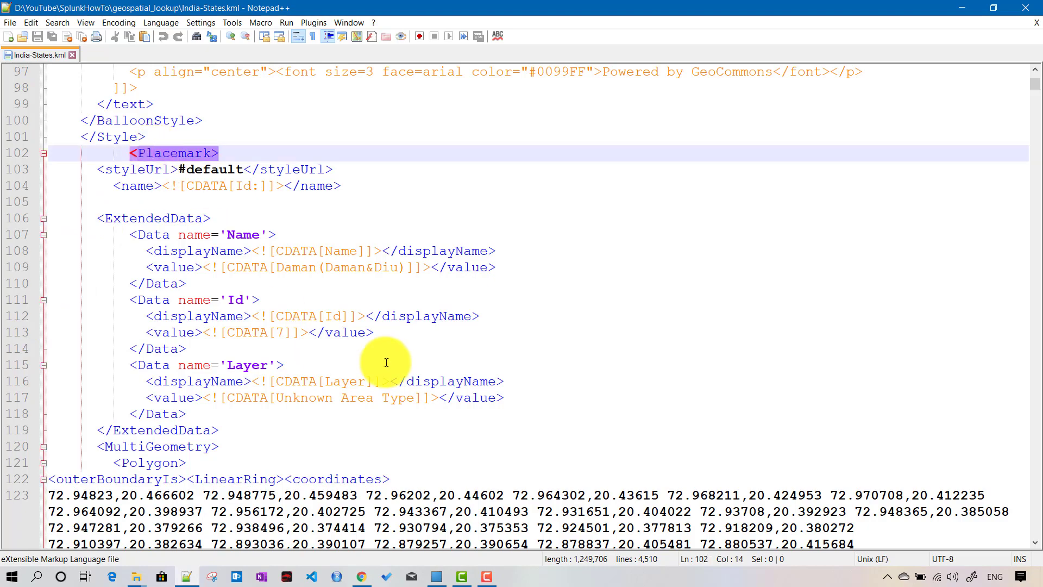
scroll(387, 363, down, 3)
scroll(387, 363, up, 2)
scroll(387, 363, down, 3)
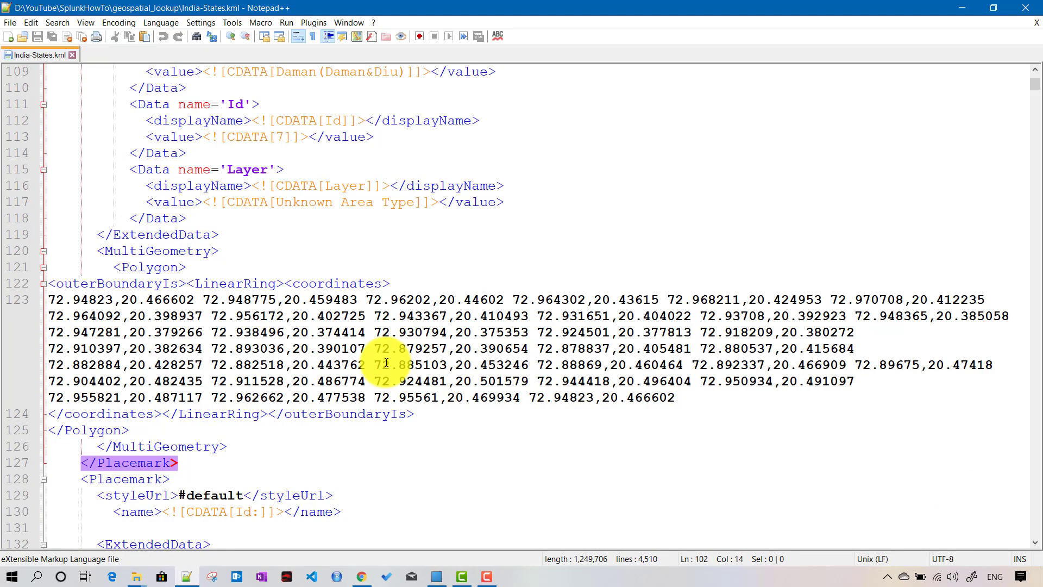
click(113, 479)
scroll(266, 462, down, 3)
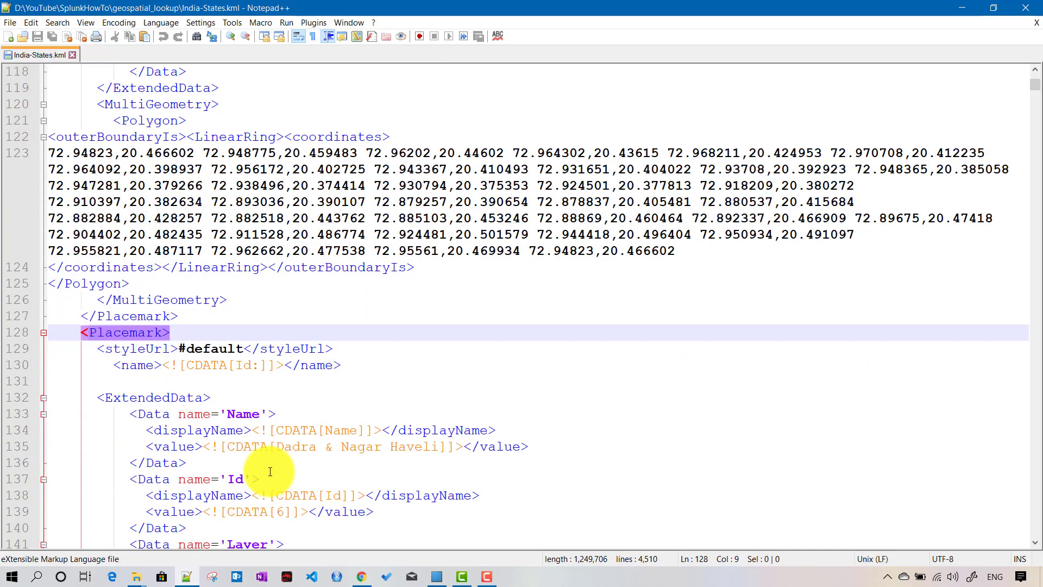
scroll(274, 468, up, 7)
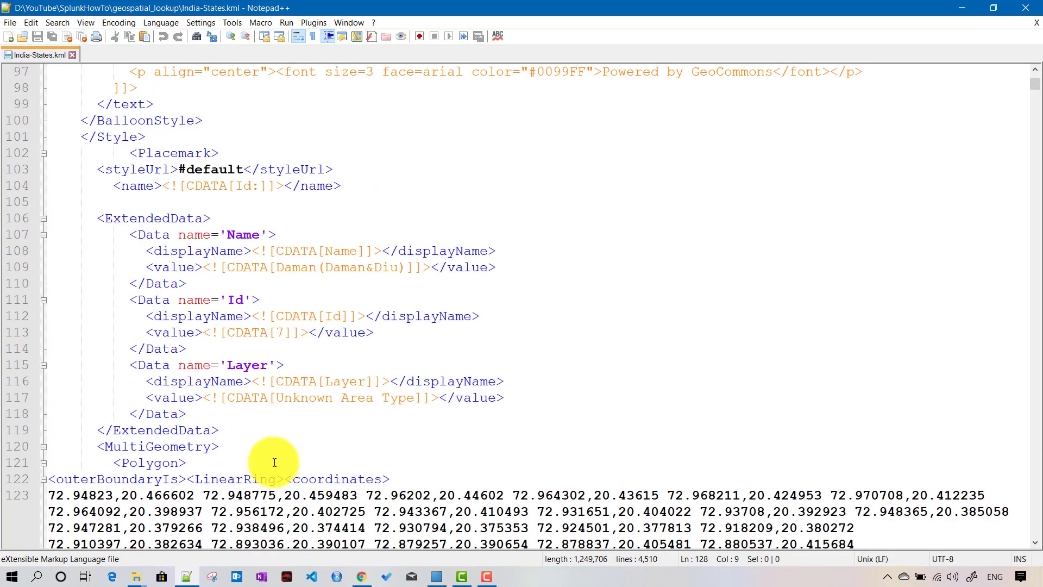
- Compare the Name values of the first two Placemark elements by highlighting Daman&Diu and Dadra & Nagar Haveli
drag(327, 265, 396, 268)
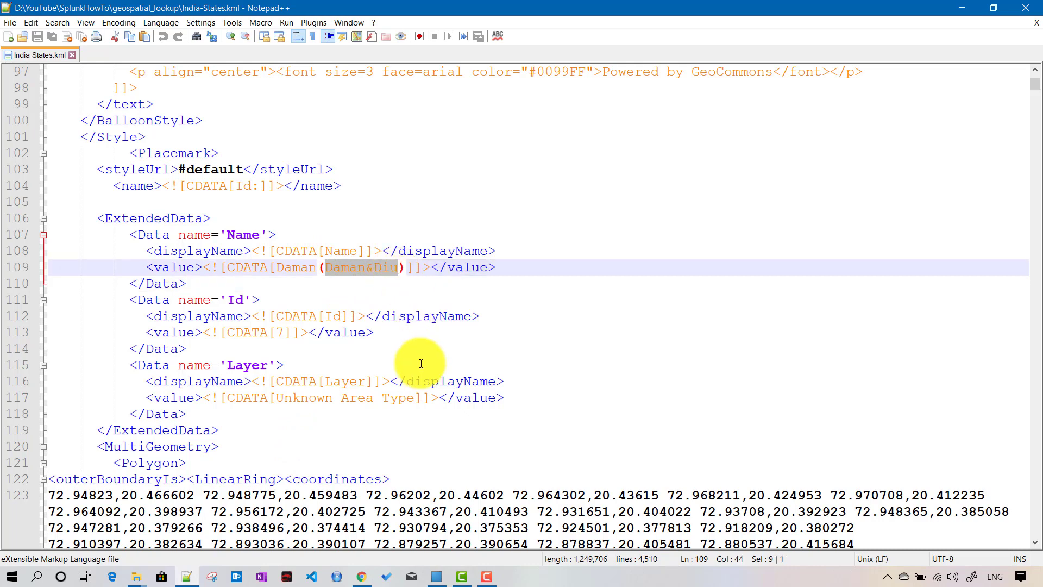
scroll(421, 364, down, 5)
scroll(421, 364, down, 5)
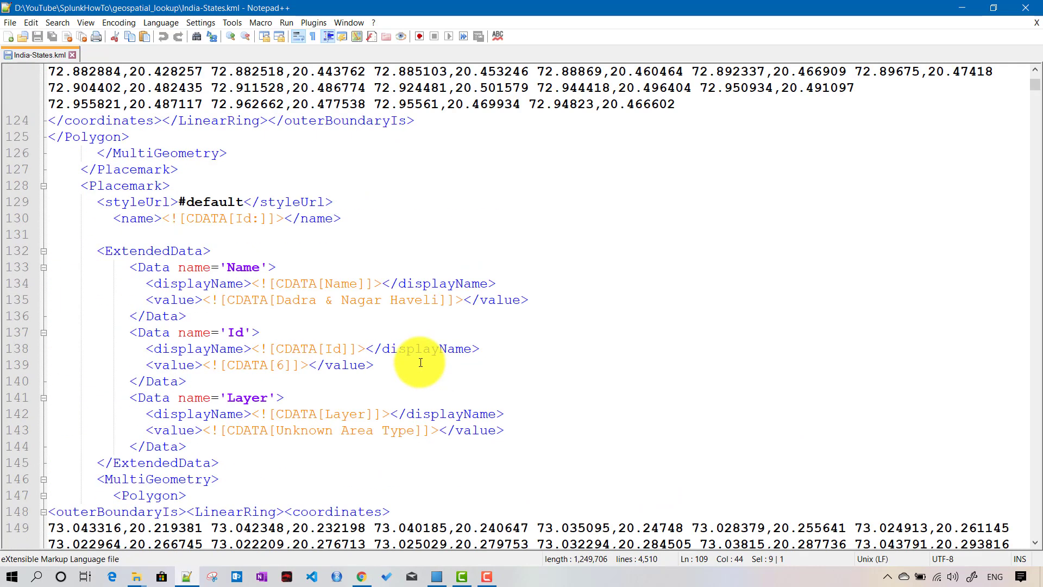
click(130, 169)
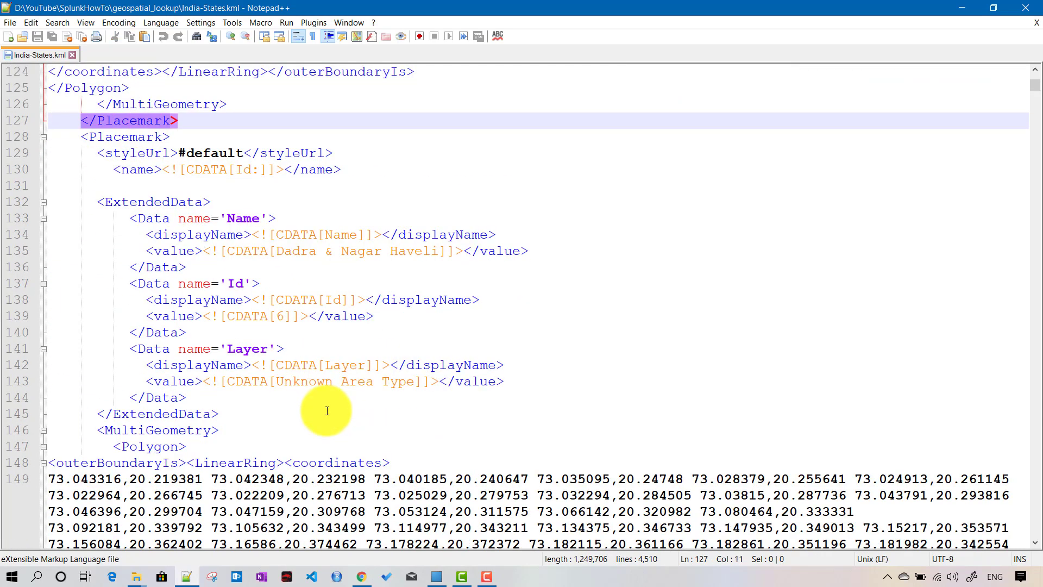
scroll(323, 407, down, 1)
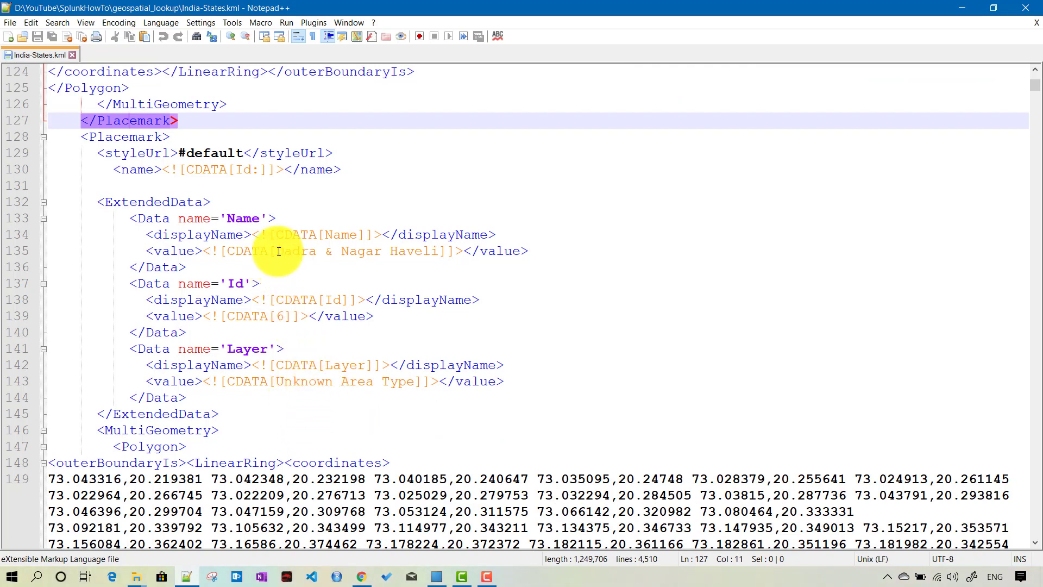
drag(276, 251, 431, 247)
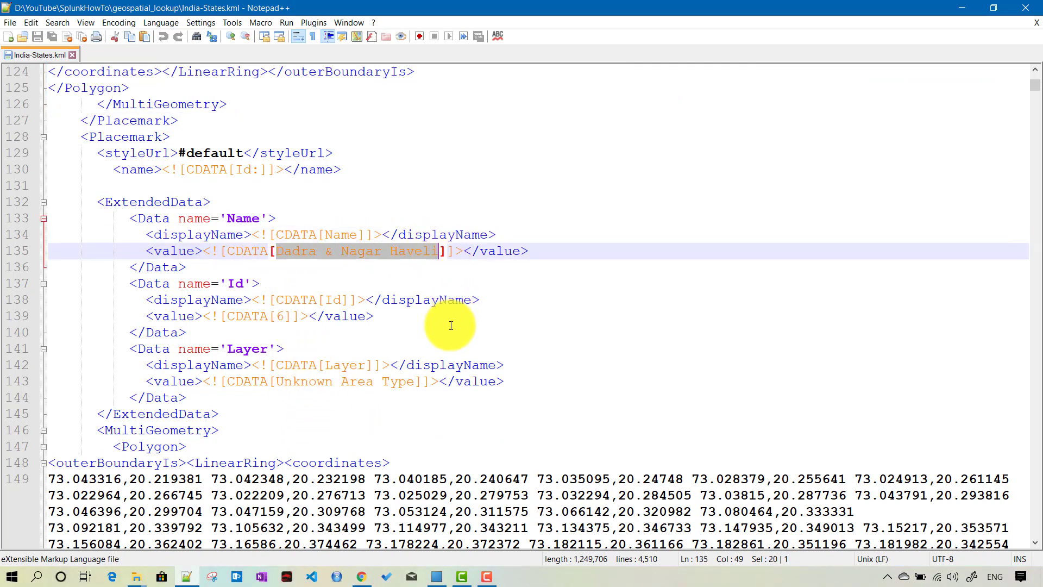
- Return to the first Placemark element and highlight the value line of its Name data
scroll(462, 337, up, 3)
scroll(466, 350, up, 12)
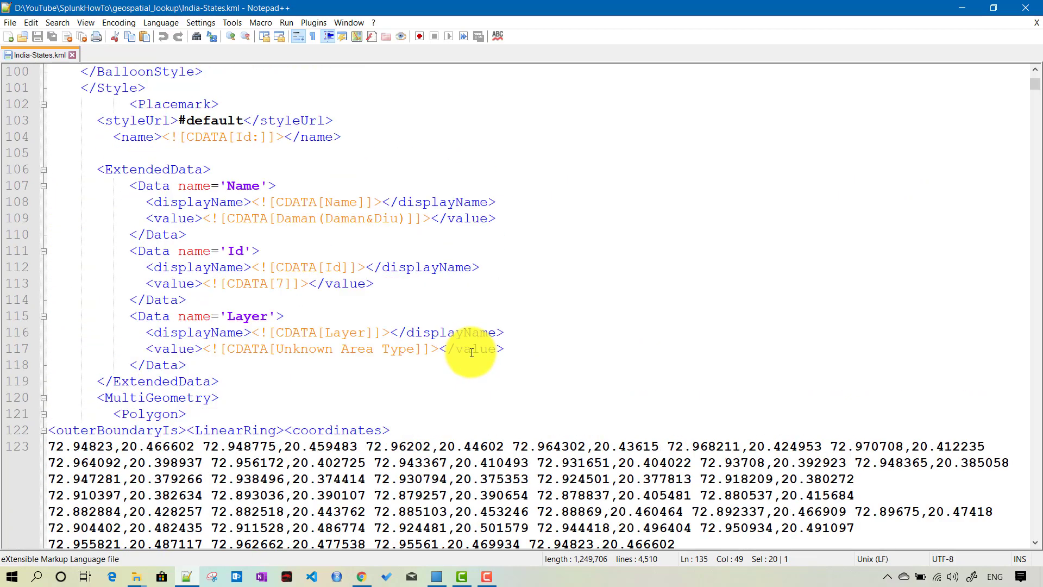
scroll(476, 351, up, 7)
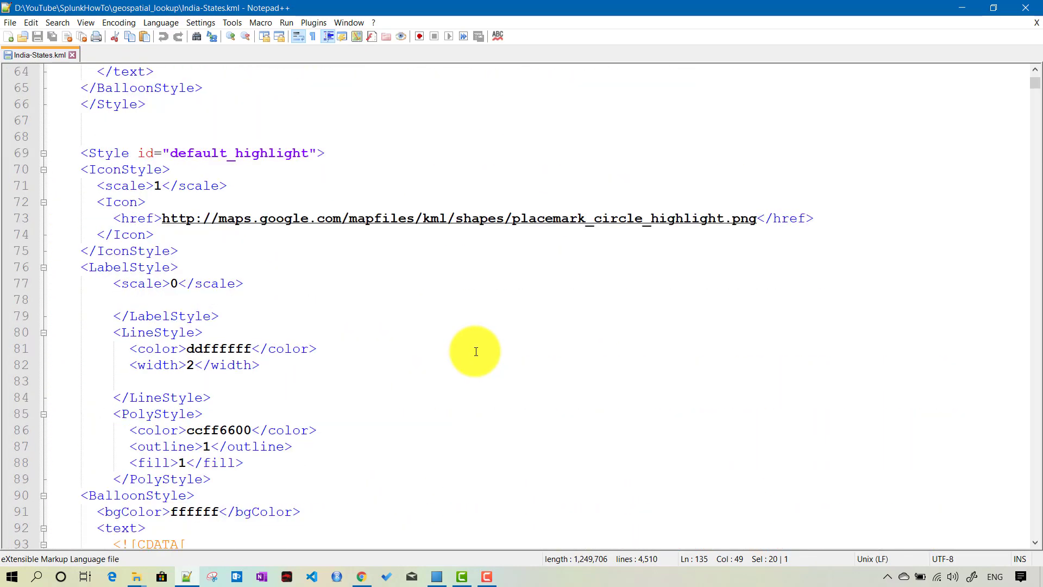
scroll(304, 362, down, 14)
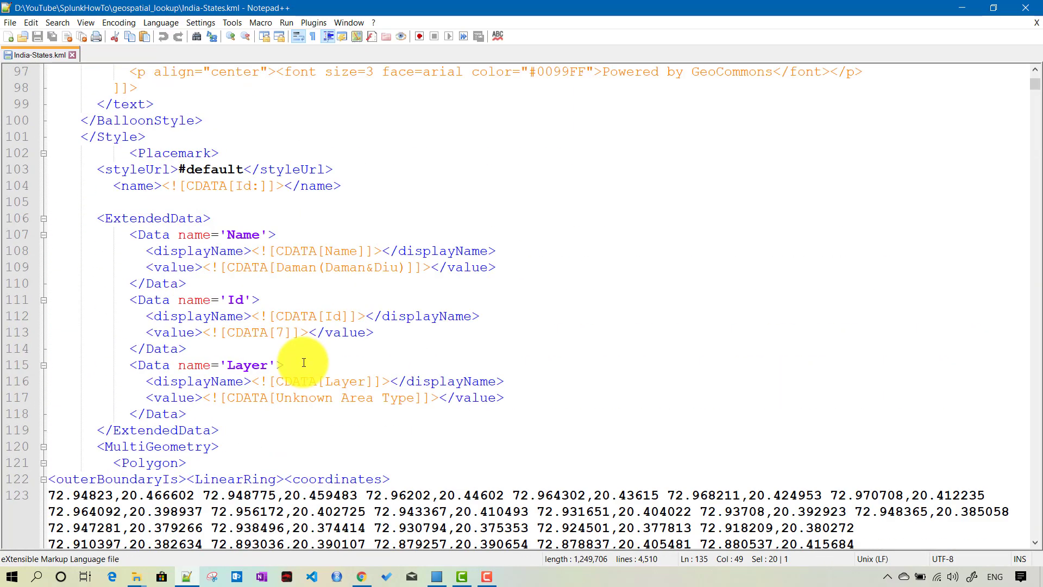
scroll(212, 338, up, 2)
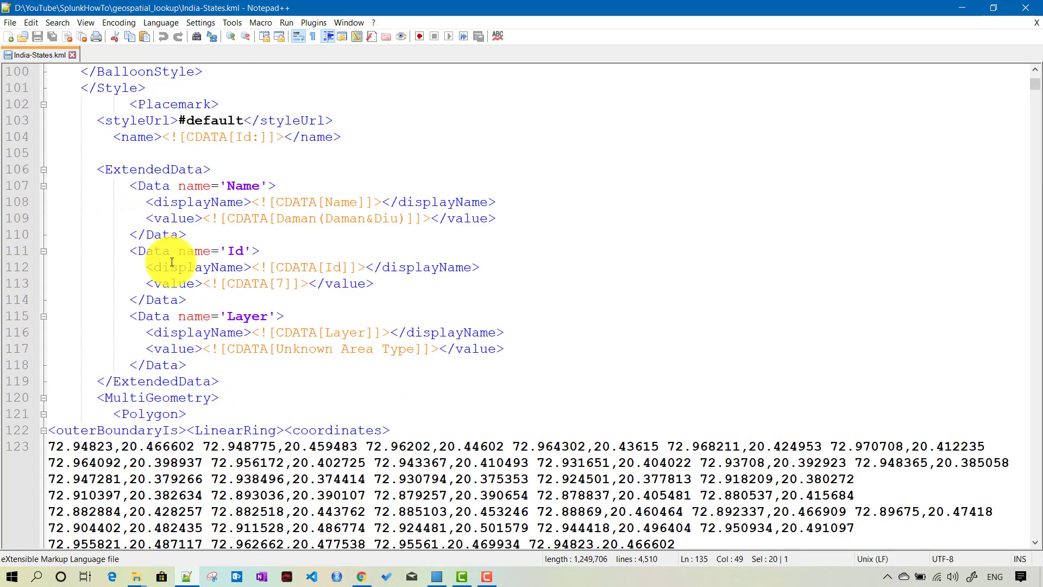
scroll(222, 303, up, 2)
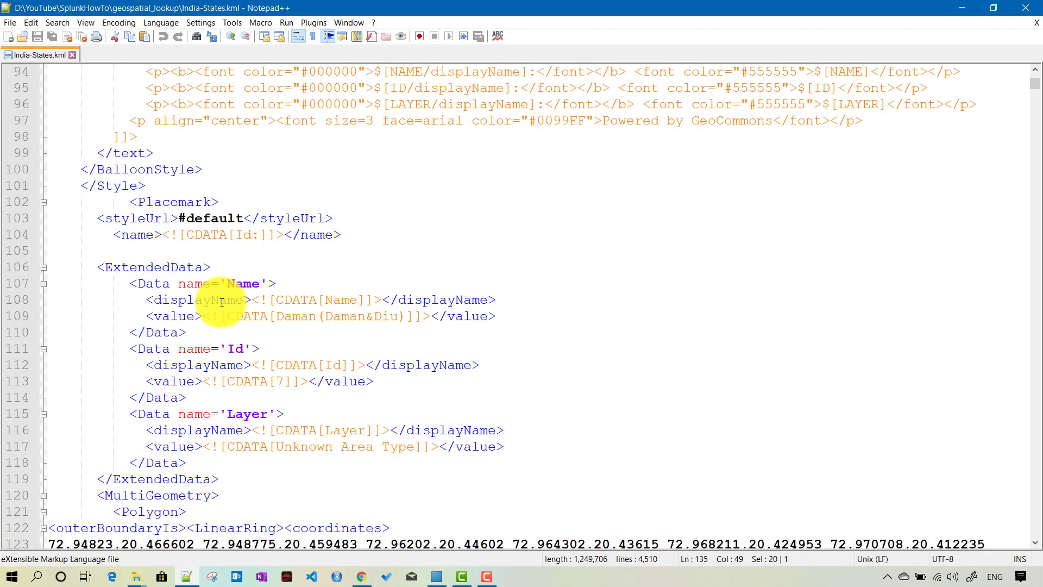
click(166, 203)
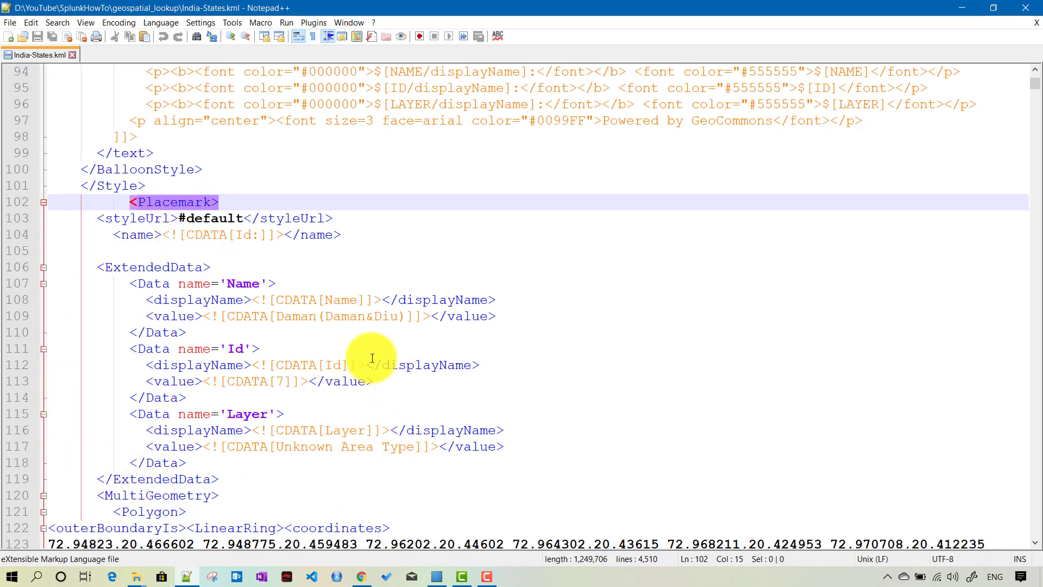
drag(139, 316, 500, 319)
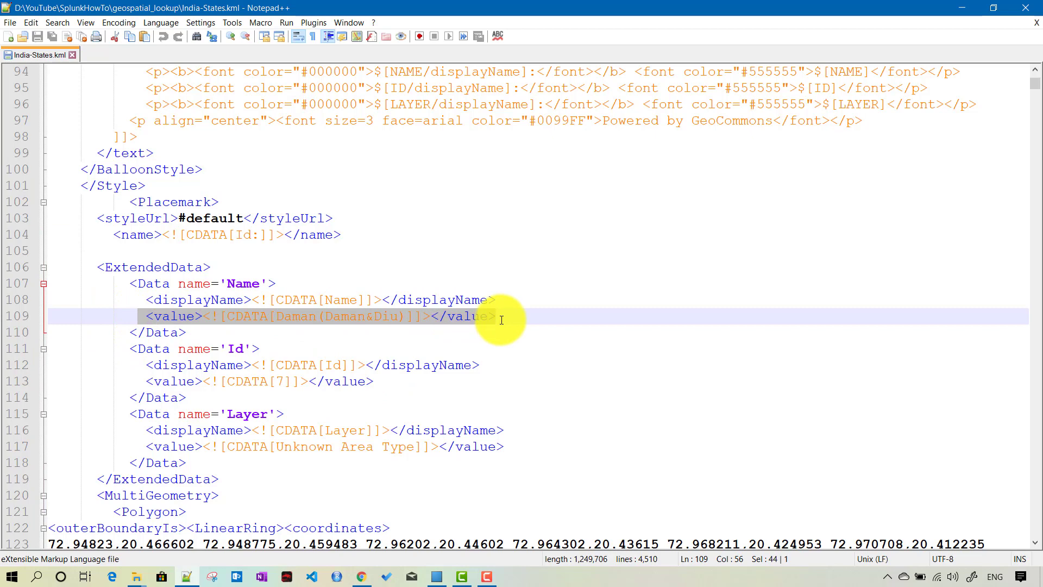
- Highlight the coordinates inside the first Placemark's Polygon element and locate that element's opening and closing tags
scroll(283, 449, down, 2)
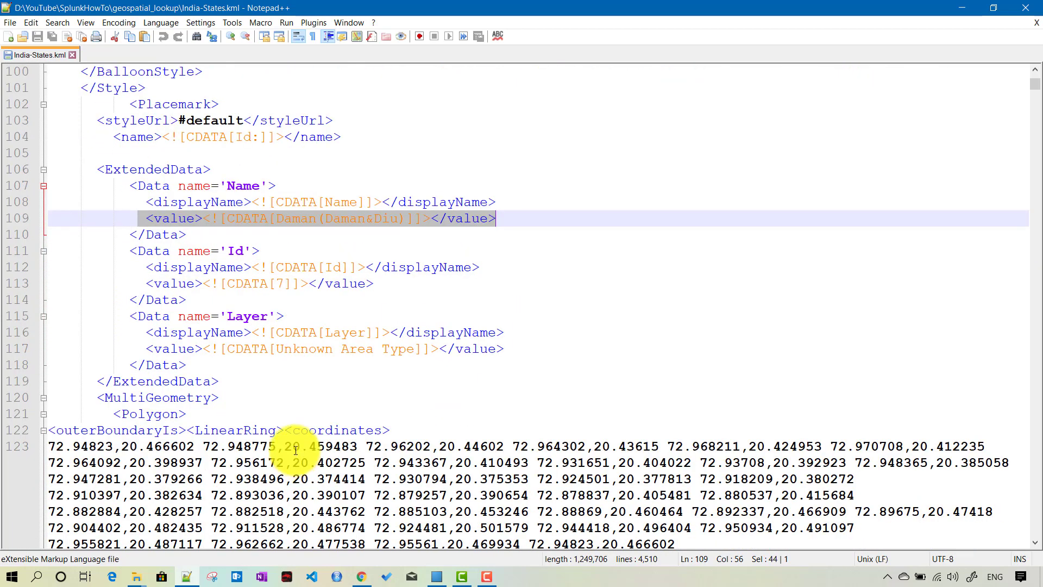
scroll(296, 449, down, 3)
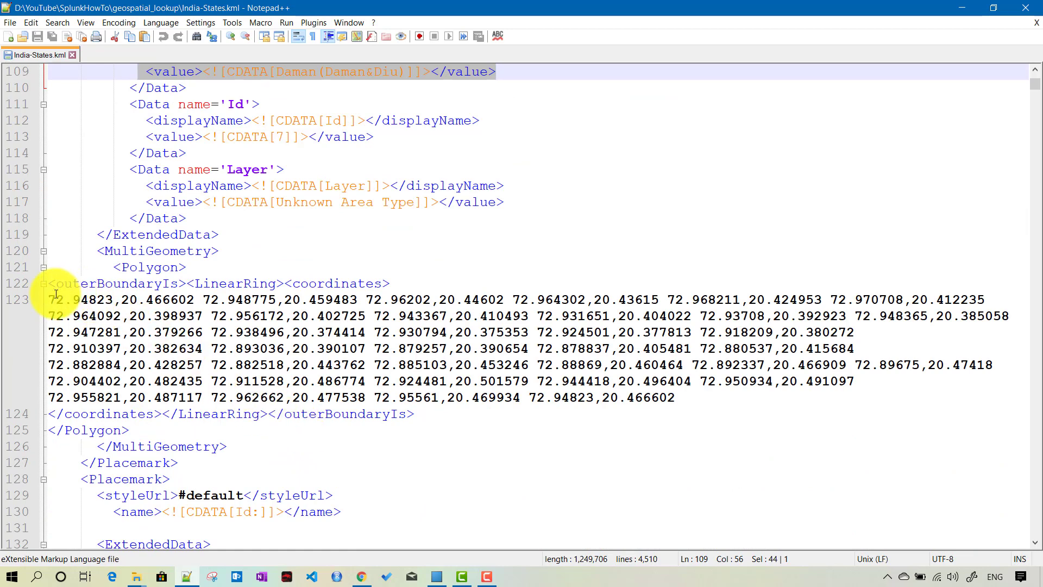
drag(48, 299, 687, 391)
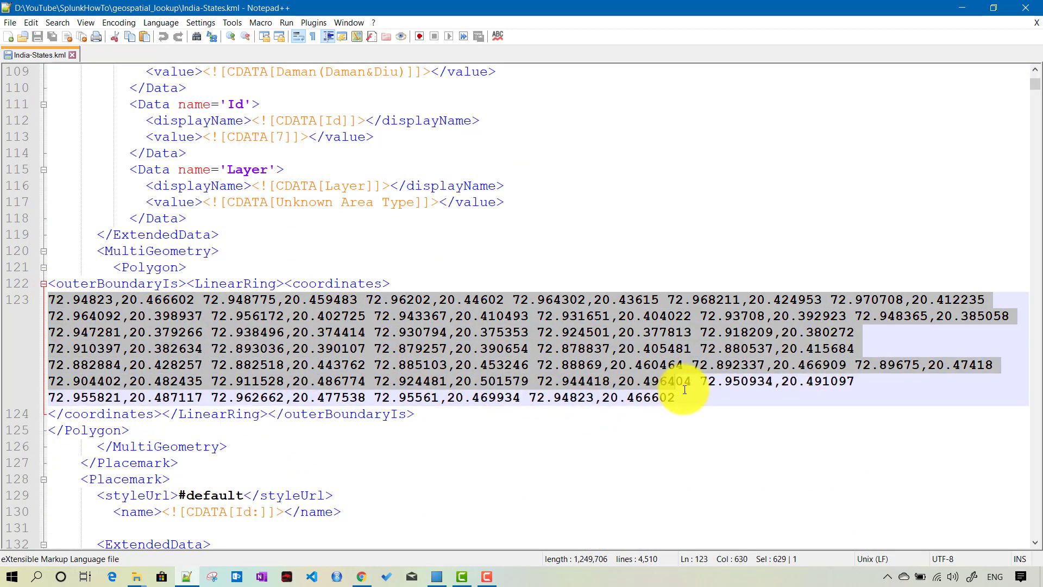
click(140, 266)
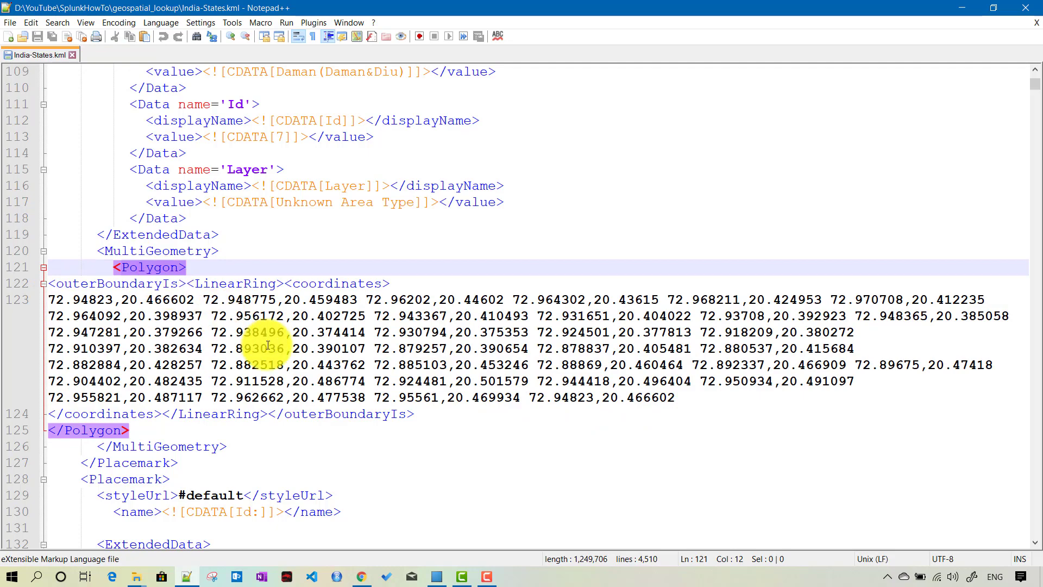
- Examine the second Placemark's data and polygon coordinates, and return to the Polygon element of the first Placemark
scroll(408, 401, down, 7)
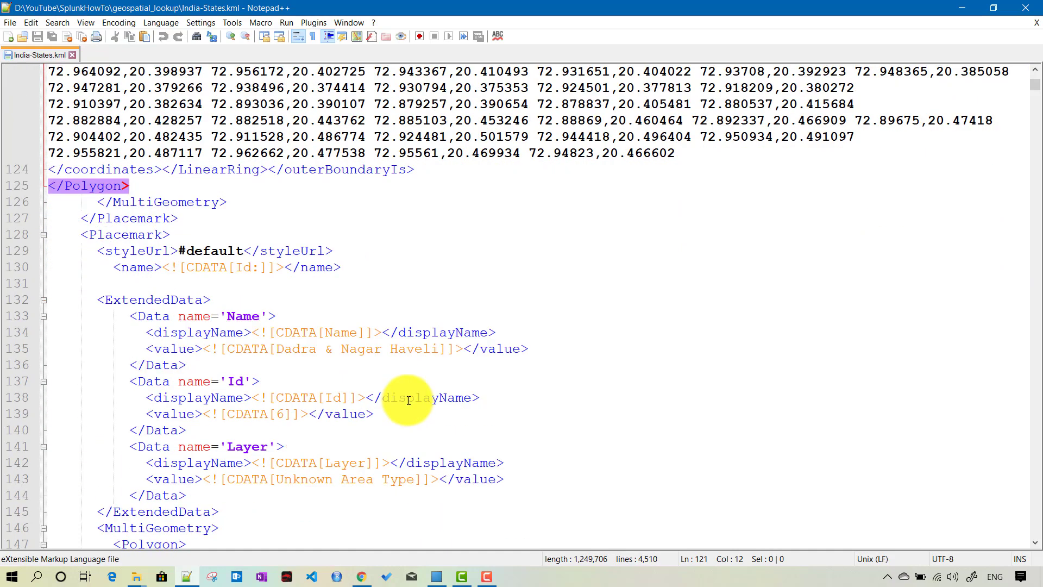
scroll(408, 400, down, 2)
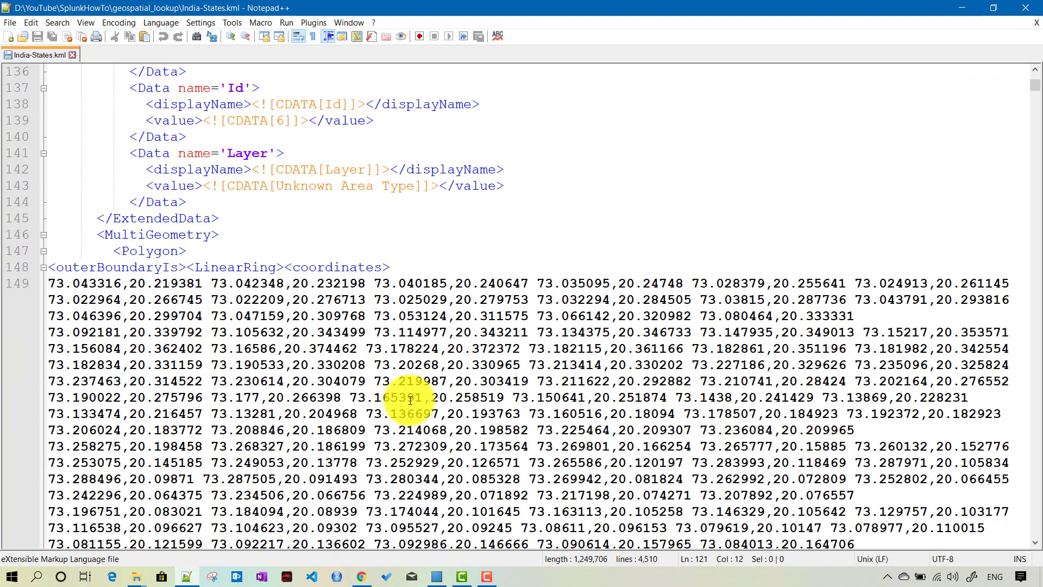
scroll(411, 402, down, 2)
scroll(412, 403, down, 1)
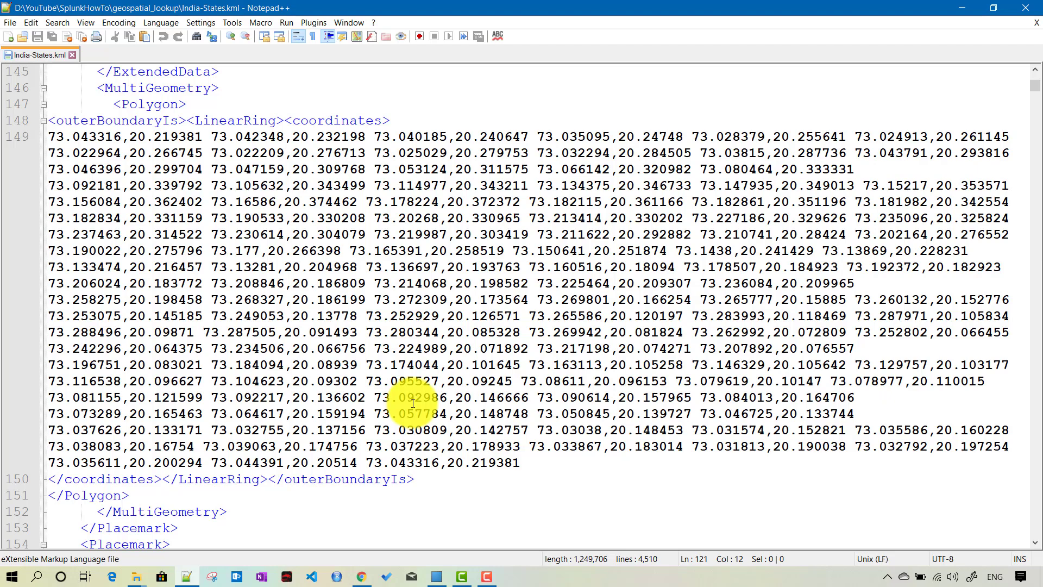
scroll(472, 442, up, 8)
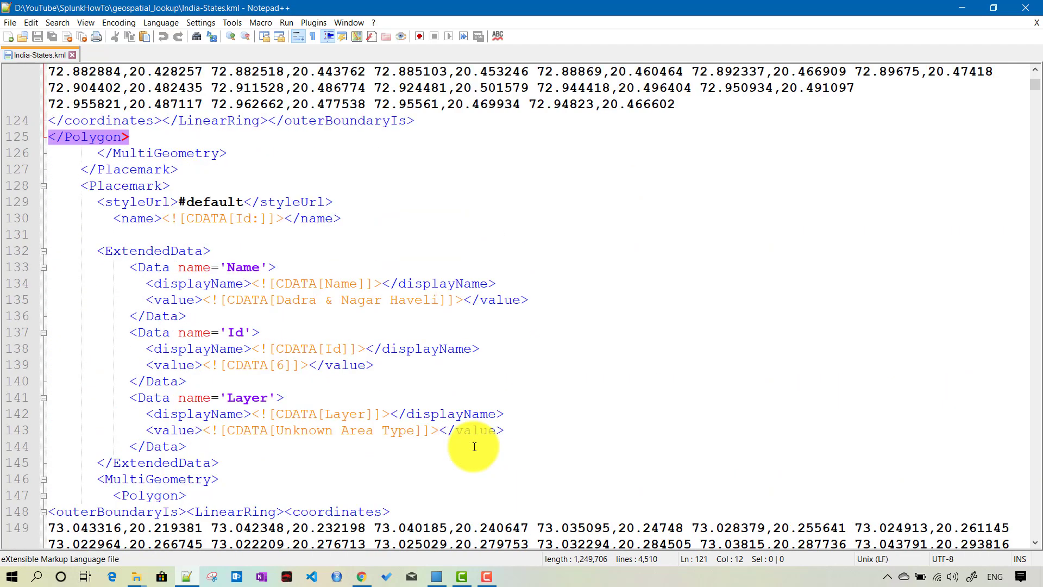
scroll(474, 447, up, 6)
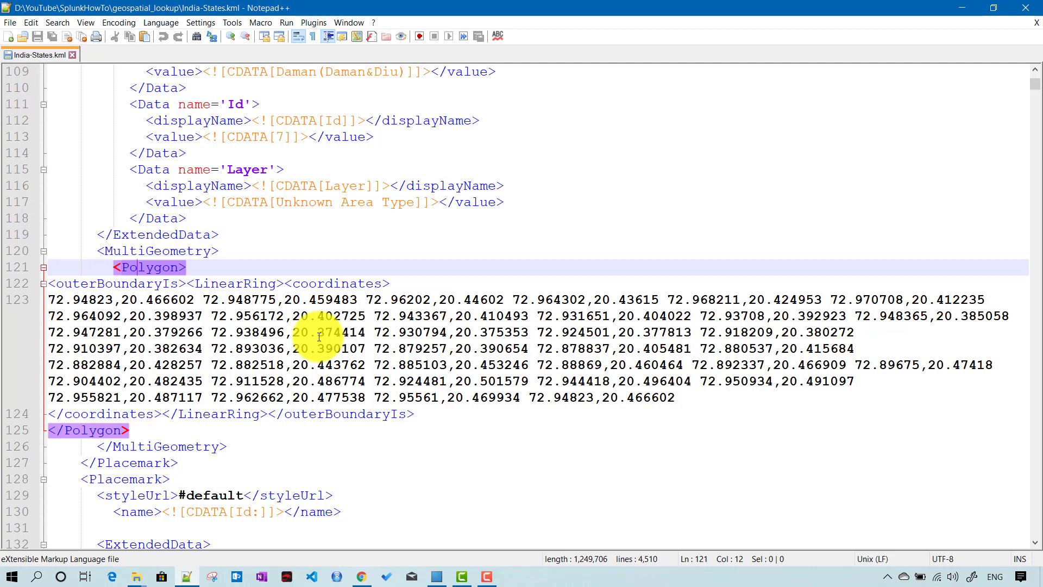
- Highlight the name element of the first Placemark, including its CDATA content
scroll(319, 337, up, 4)
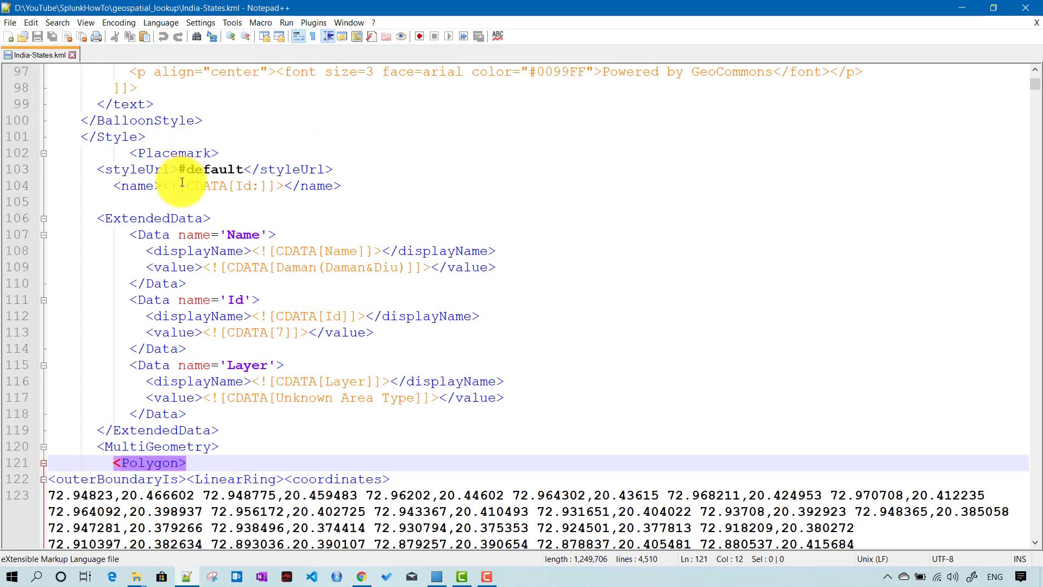
drag(164, 187, 286, 184)
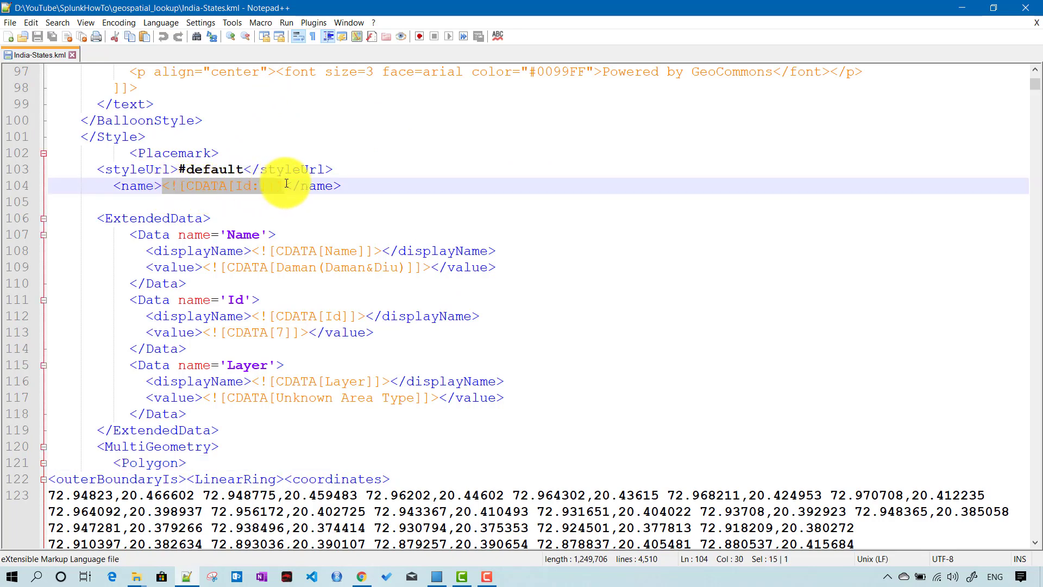
drag(105, 186, 359, 182)
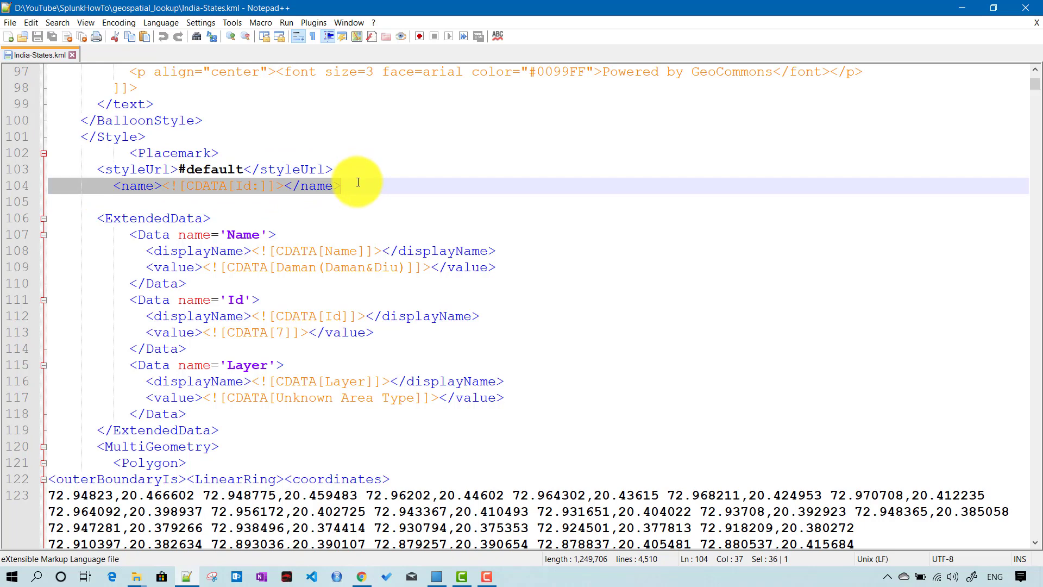
click(359, 182)
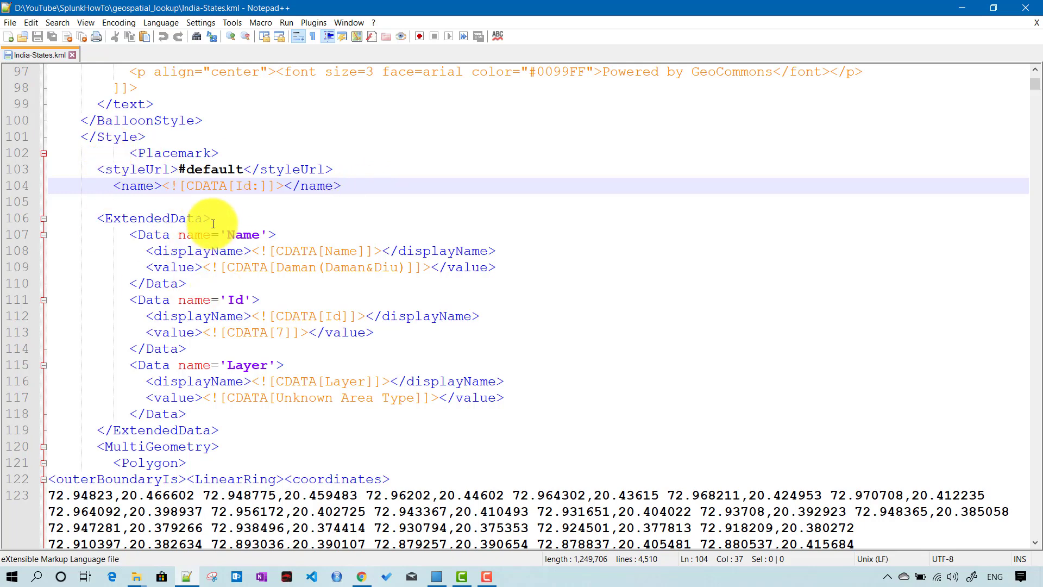
- Examine the first Placemark's ExtendedData element, highlighting its Name data block, the name='Name' attribute and the value line
click(207, 270)
drag(207, 270, 431, 267)
double_click(144, 219)
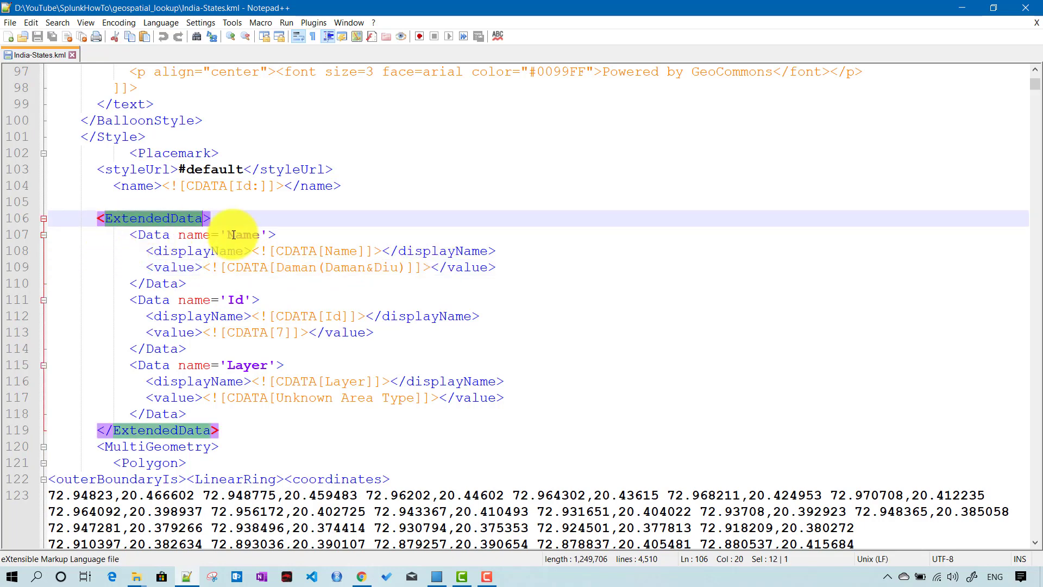
drag(129, 238, 189, 288)
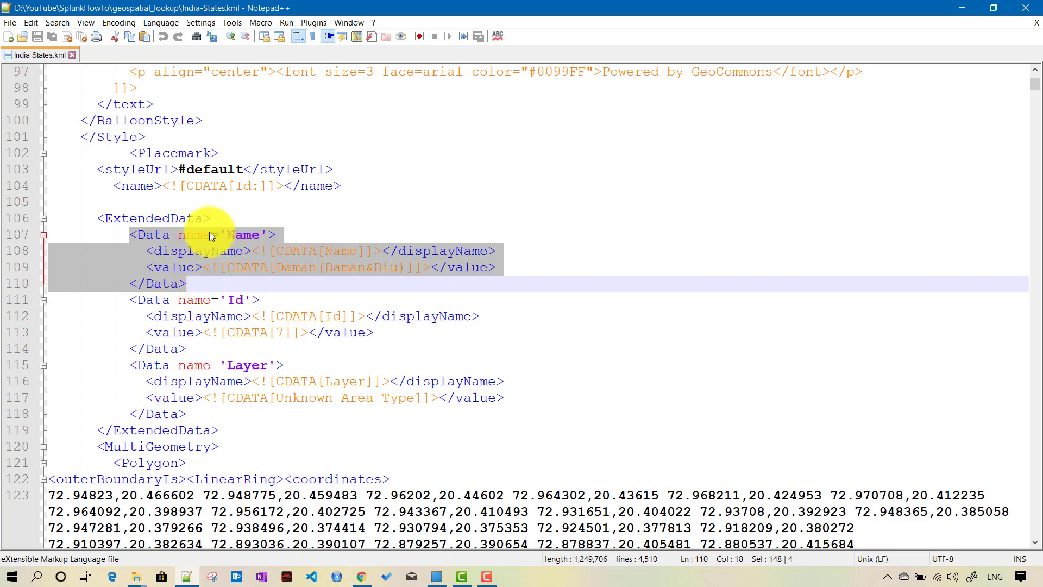
double_click(246, 237)
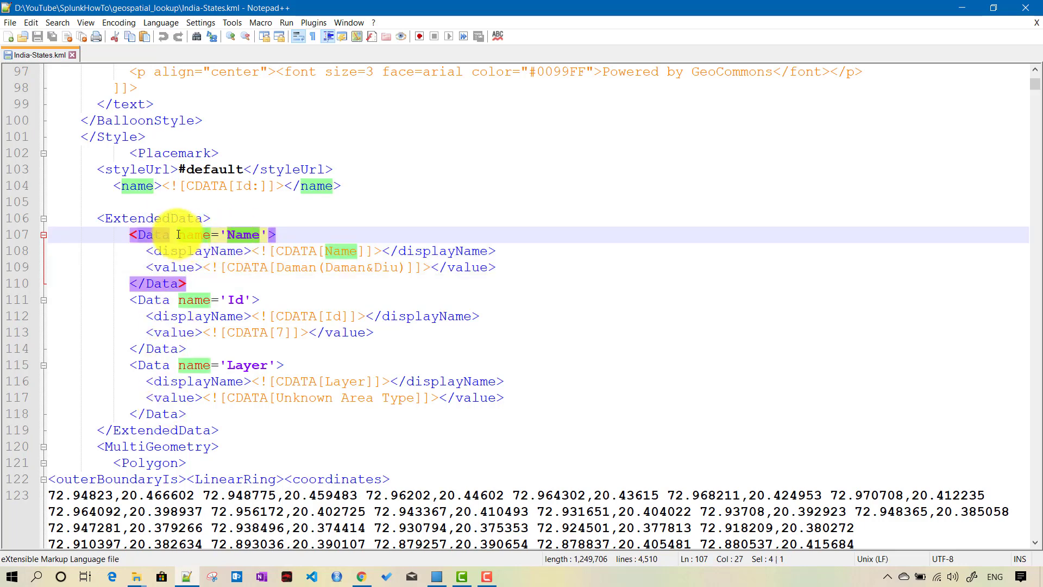
drag(179, 238, 271, 237)
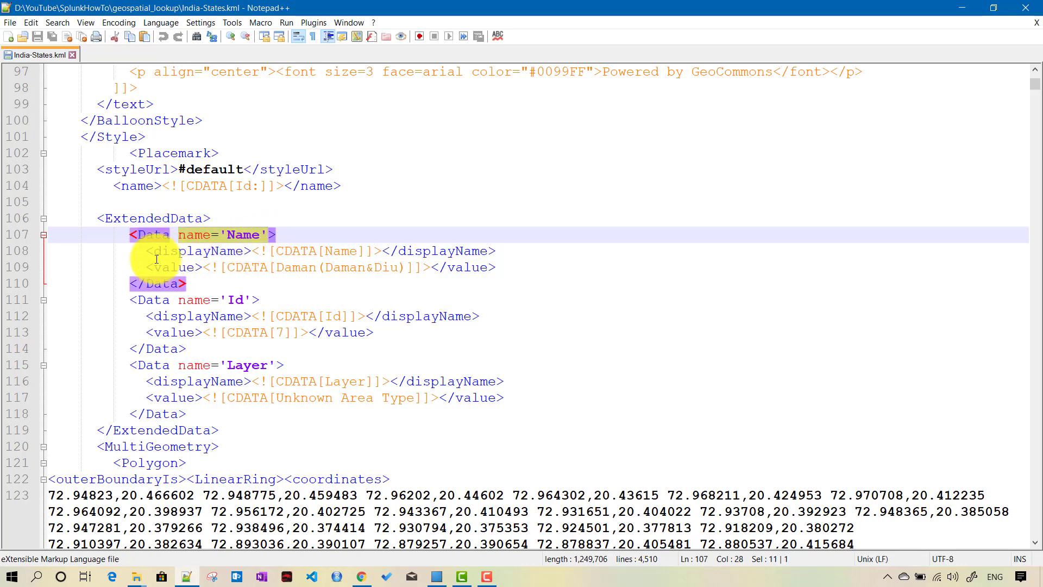
drag(137, 267, 515, 269)
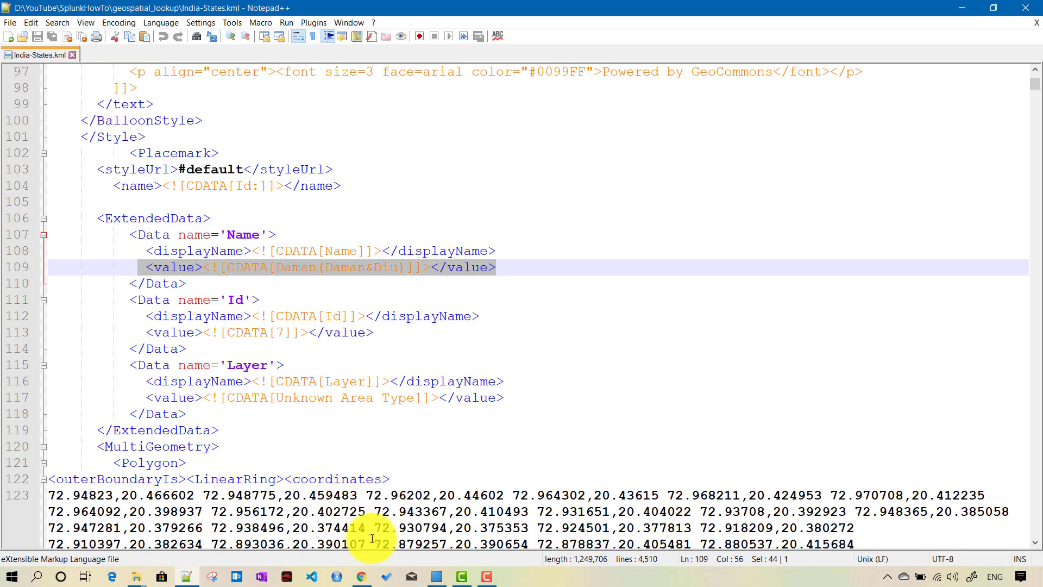
- Switch to the lookups folder in File Explorer and copy the base name of geo_us_states.kmz
mouse_move(136, 576)
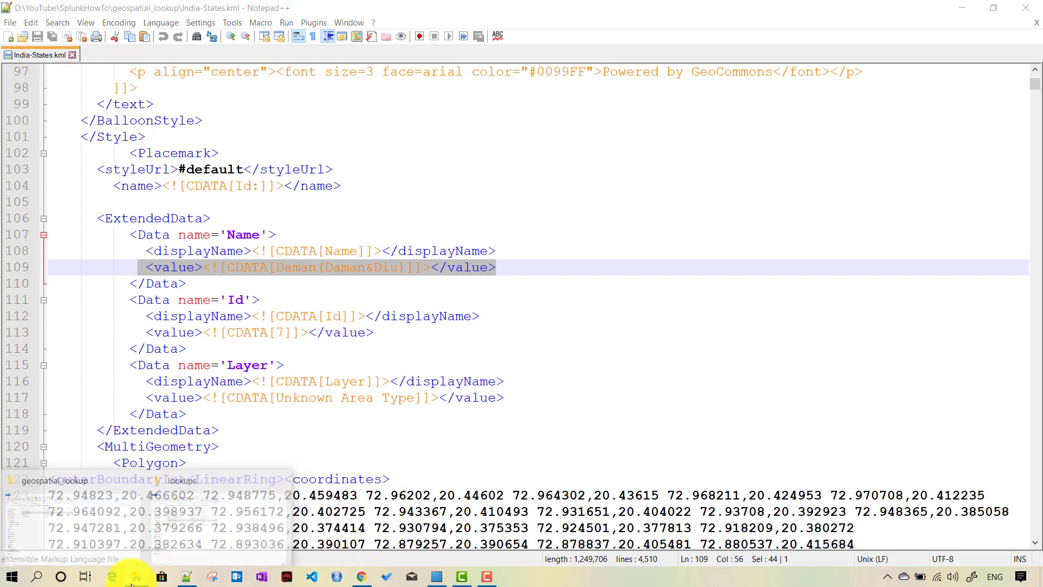
mouse_move(90, 511)
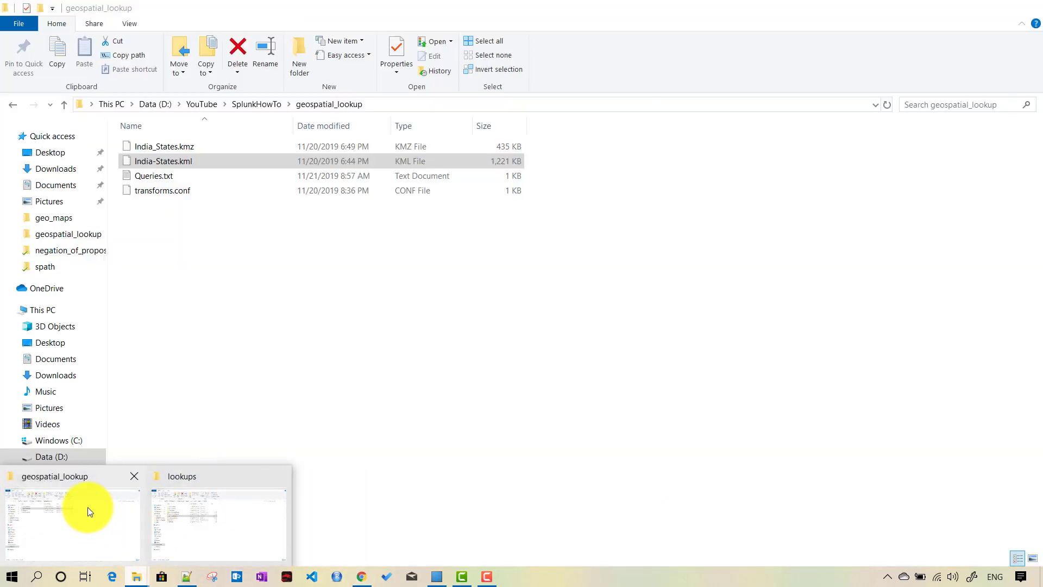
click(217, 514)
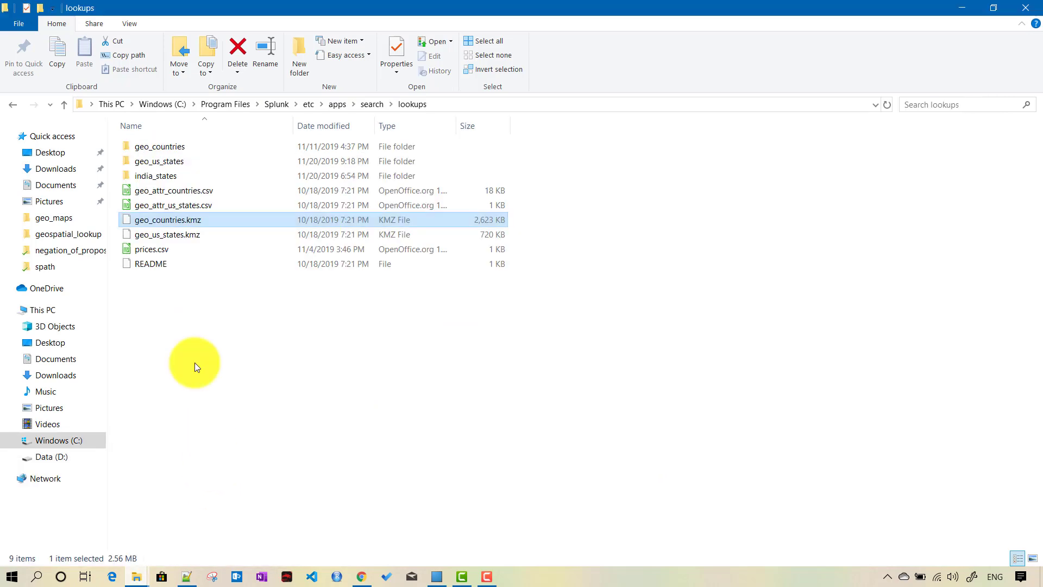
click(165, 236)
key(F2)
key(ctrl+c)
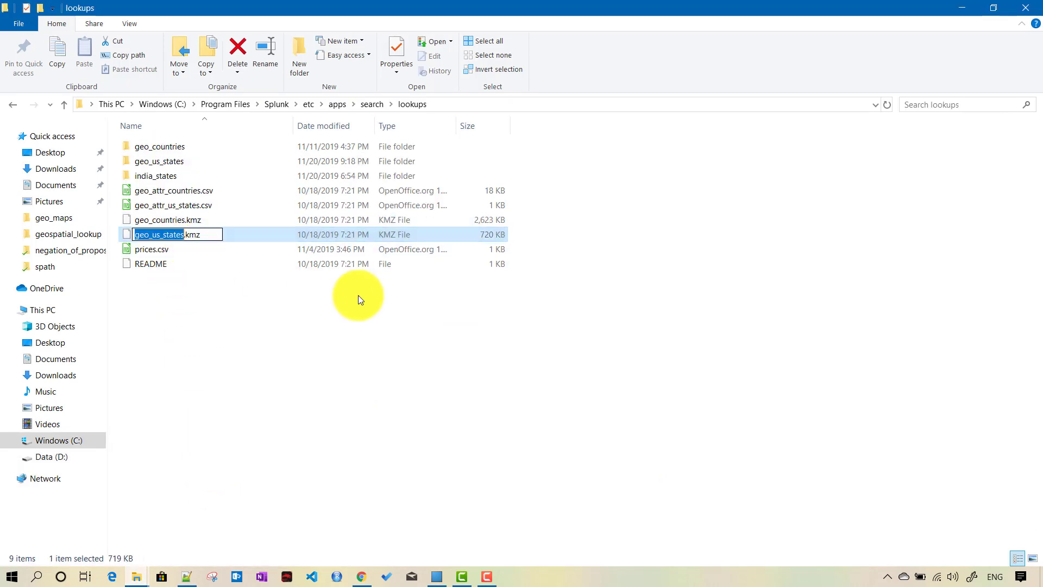
- Switch to Splunk in Chrome and open the Search & Reporting app
click(362, 576)
click(105, 10)
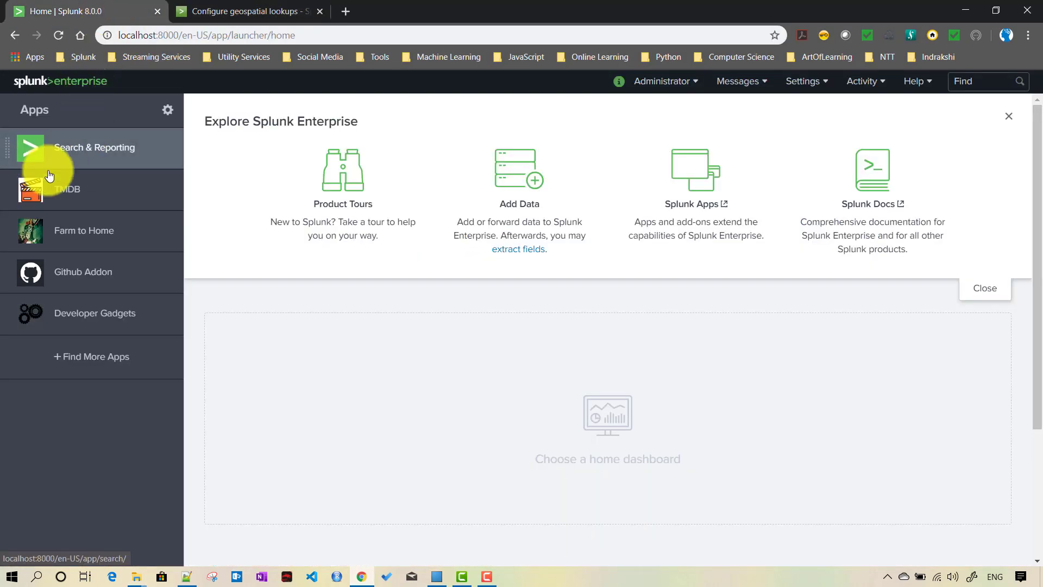
click(34, 154)
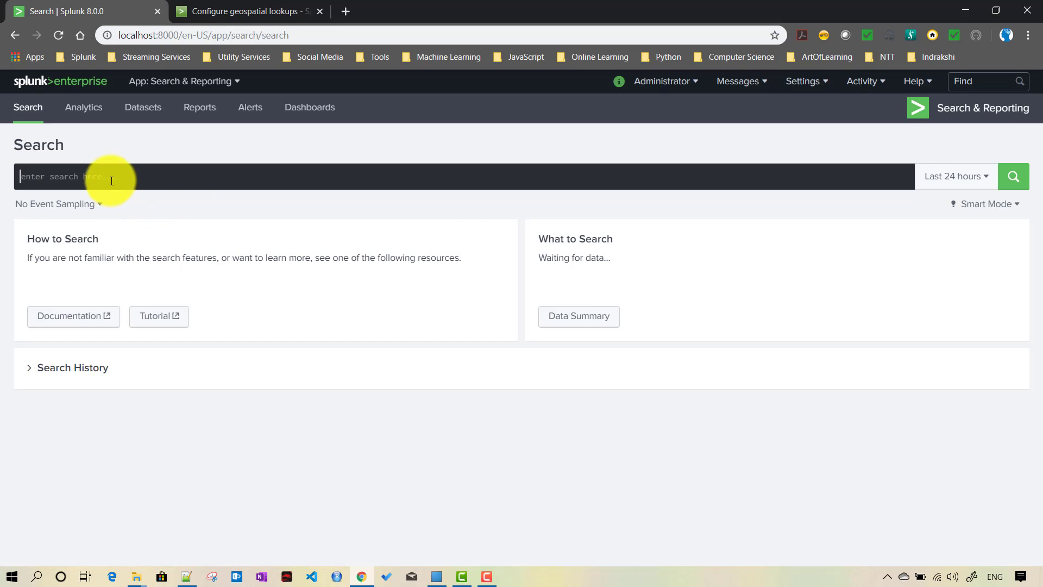
- Run the search "| inputlookup geo_us_states" using the copied lookup name
click(111, 181)
text(| )
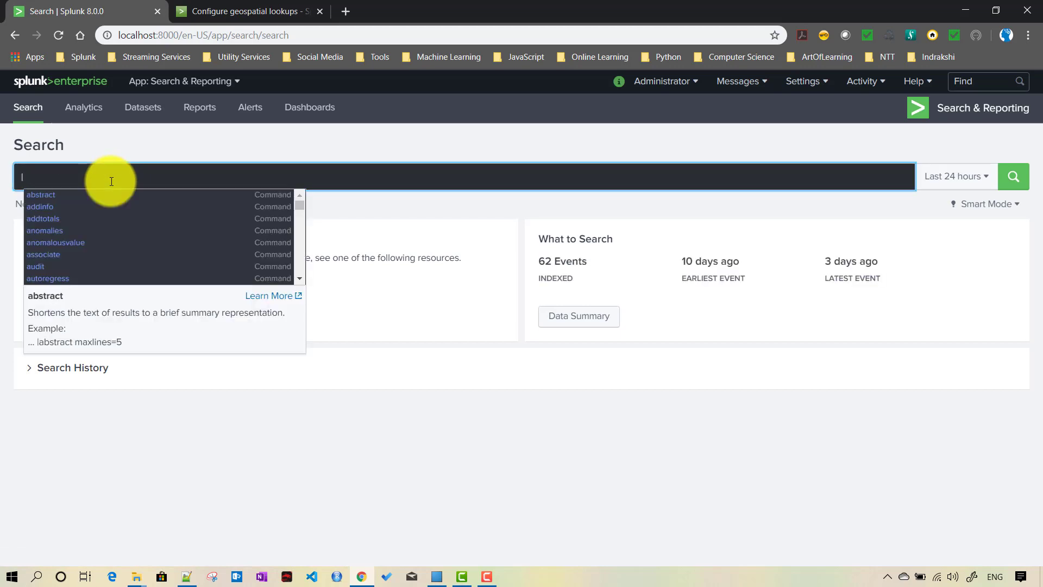
text(inputlook)
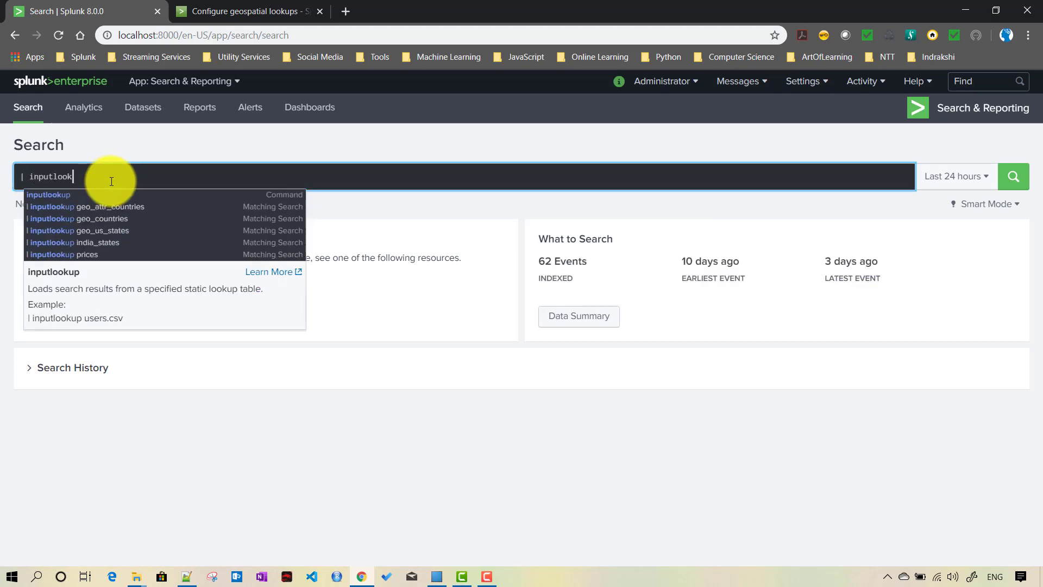
text(u[)
key(BackSpace)
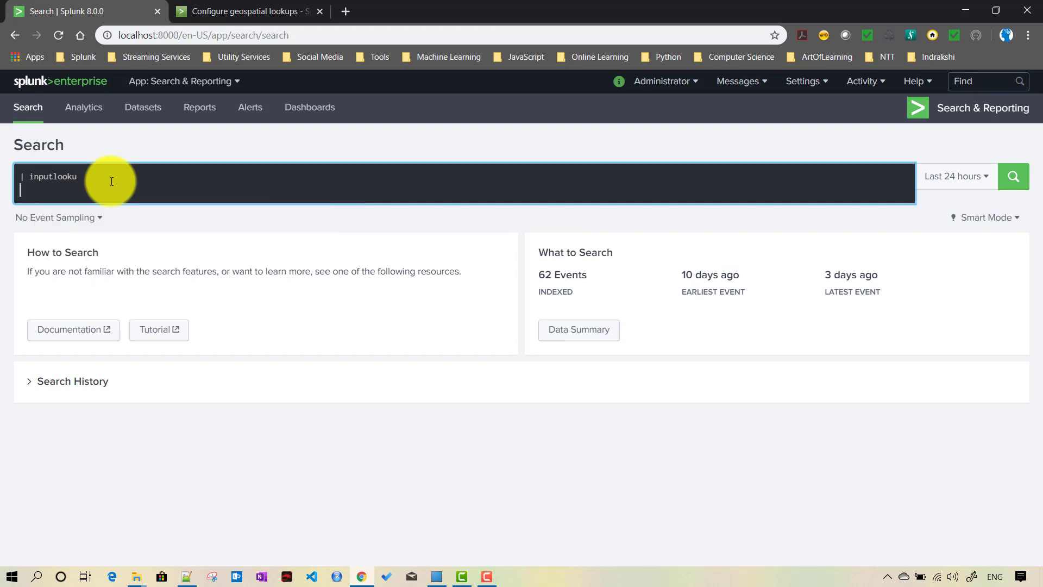
key(BackSpace)
key(Down)
key(Return)
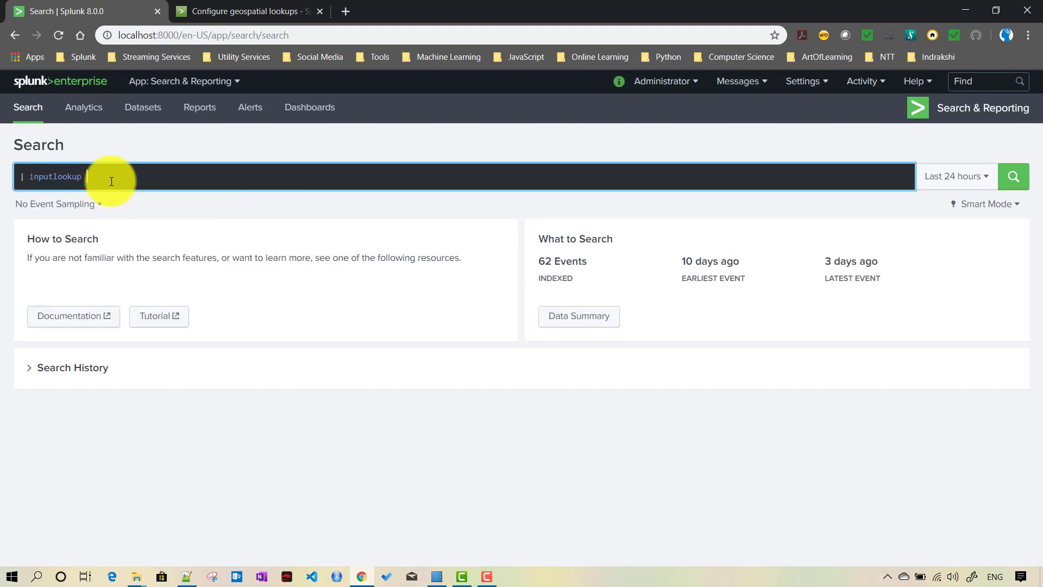
key(ctrl+v)
key(Return)
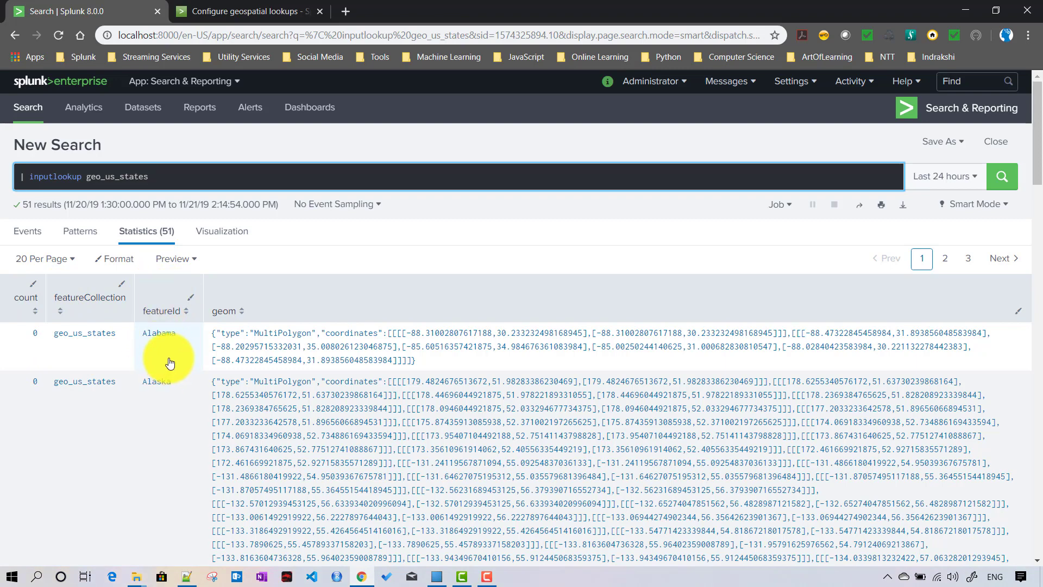
- Examine the geo_us_states results, comparing the lookup name with the featureCollection, featureId and geom columns
double_click(117, 176)
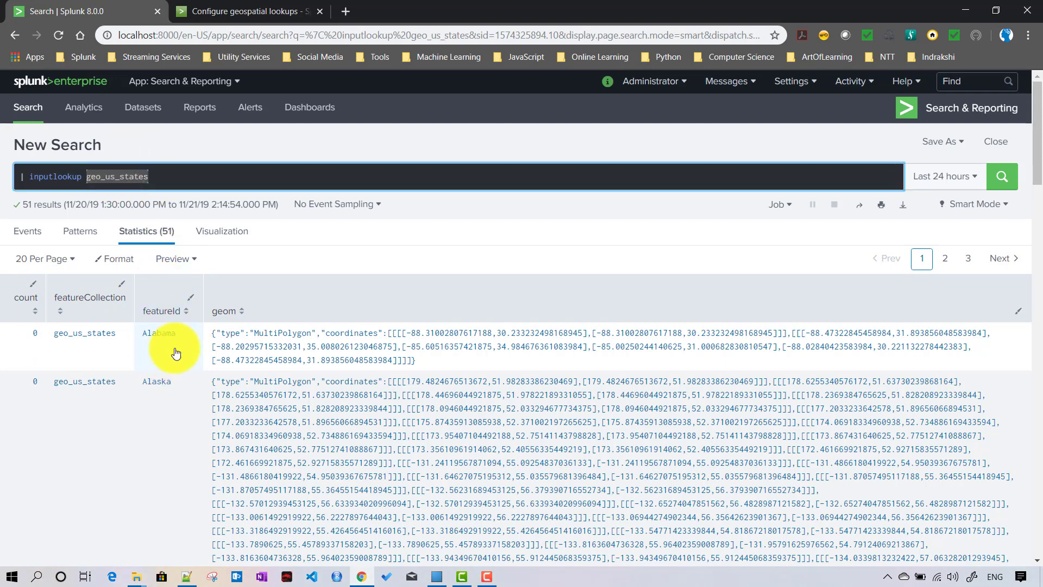
scroll(186, 482, down, 3)
scroll(182, 450, up, 2)
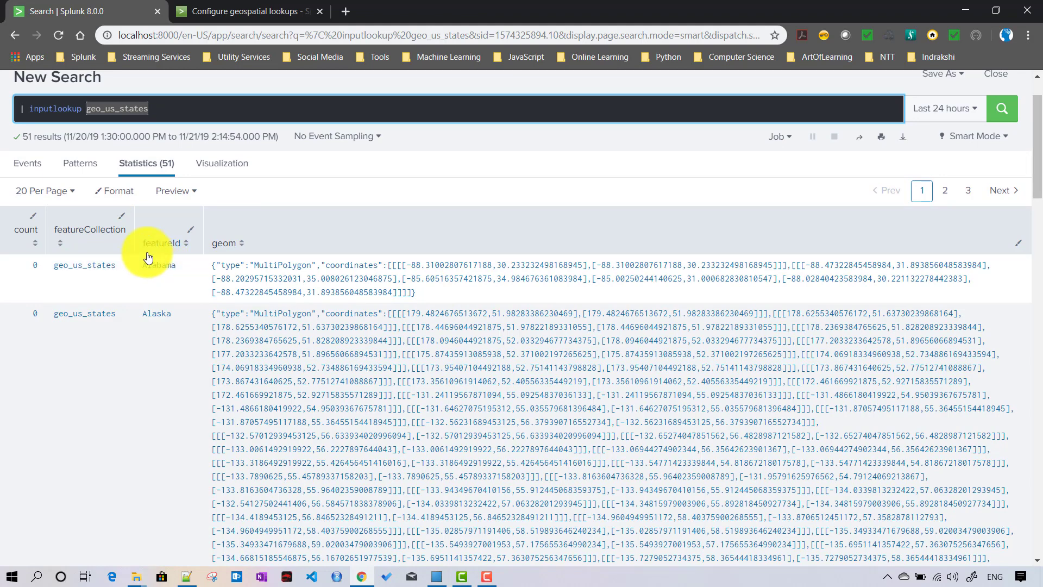
drag(121, 274, 67, 267)
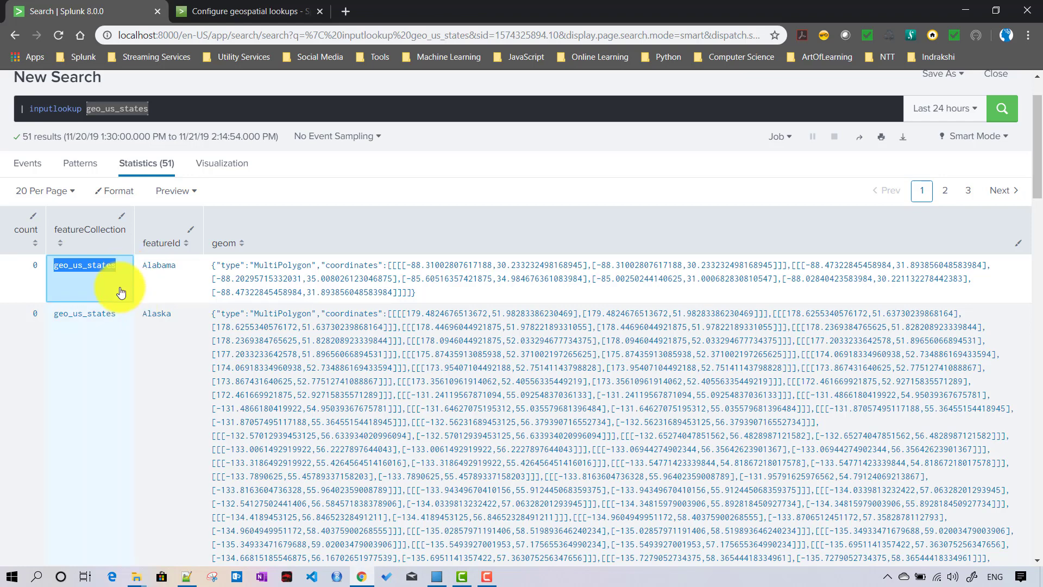
scroll(157, 321, up, 1)
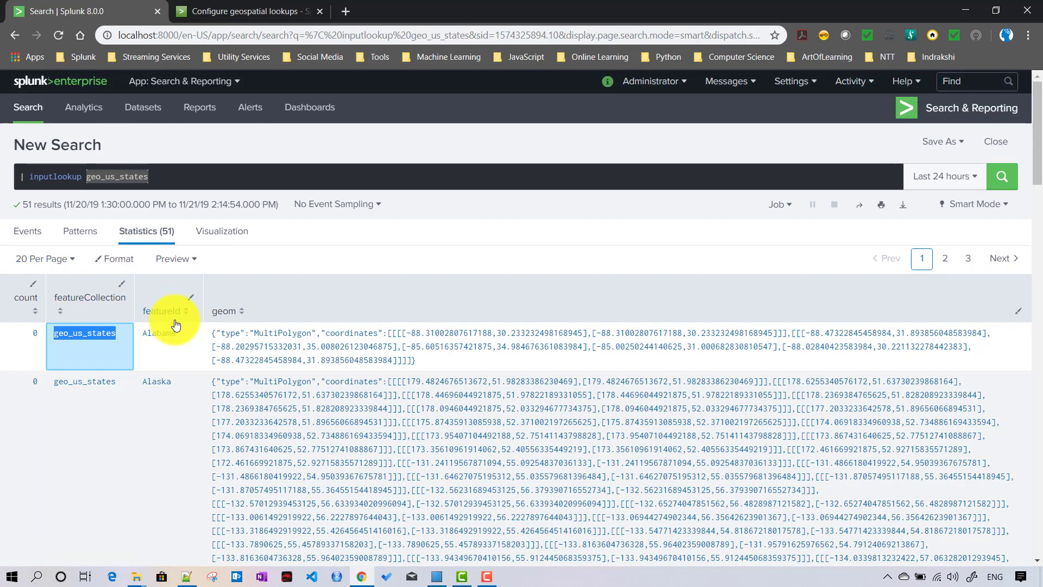
click(132, 173)
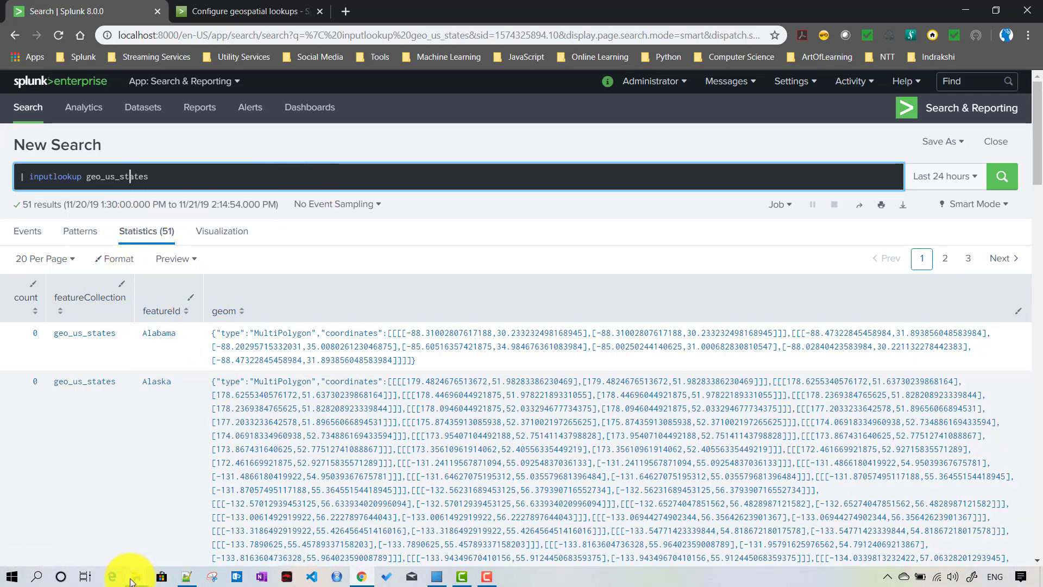
- Switch to File Explorer and view the lookups folder and the geospatial_lookup folder holding the India states files
mouse_move(136, 573)
click(192, 519)
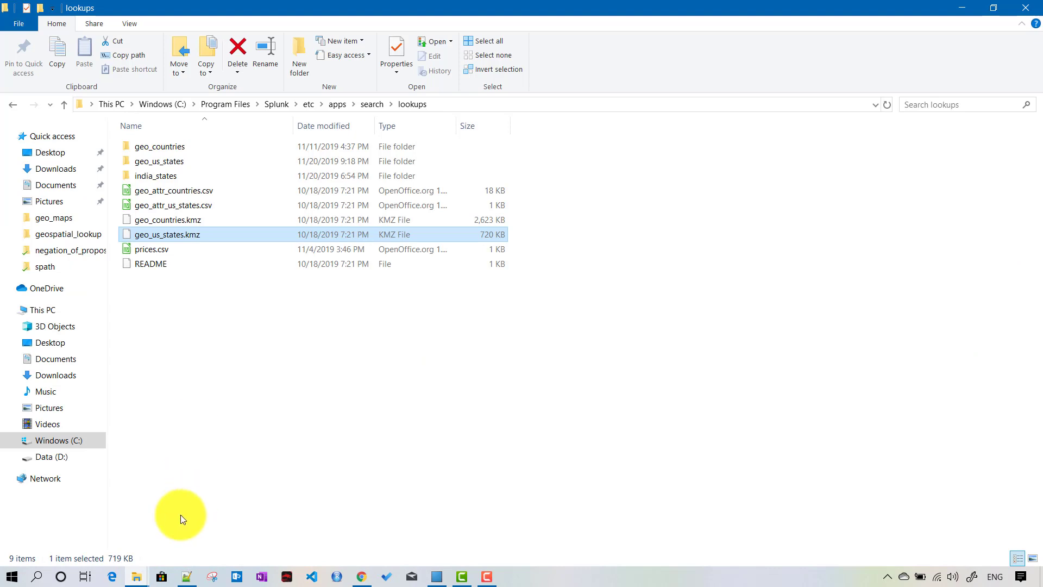
click(100, 537)
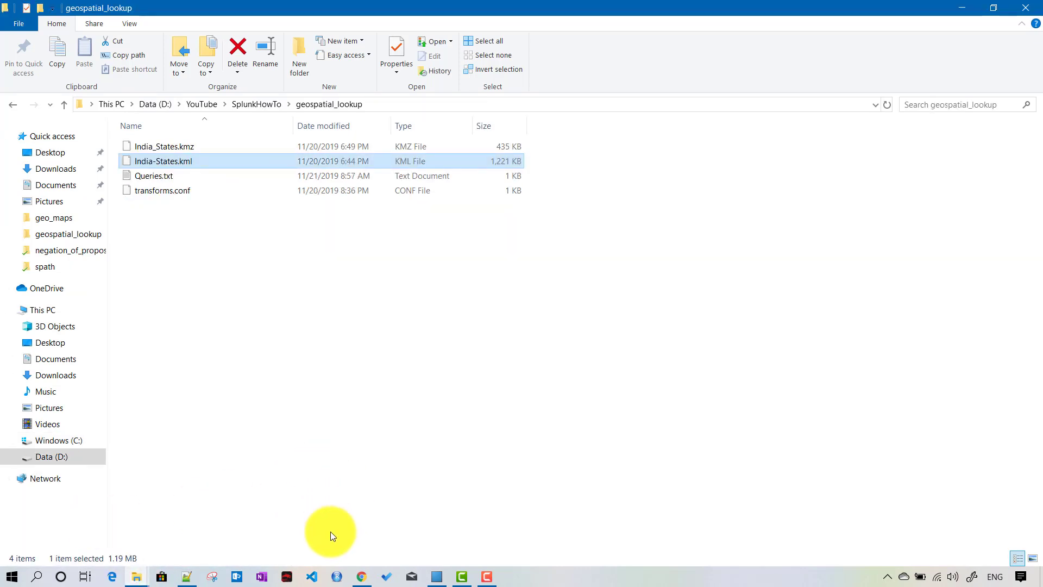
- Return to Splunk in Chrome and start adding a new lookup table file from the Lookups settings
click(362, 577)
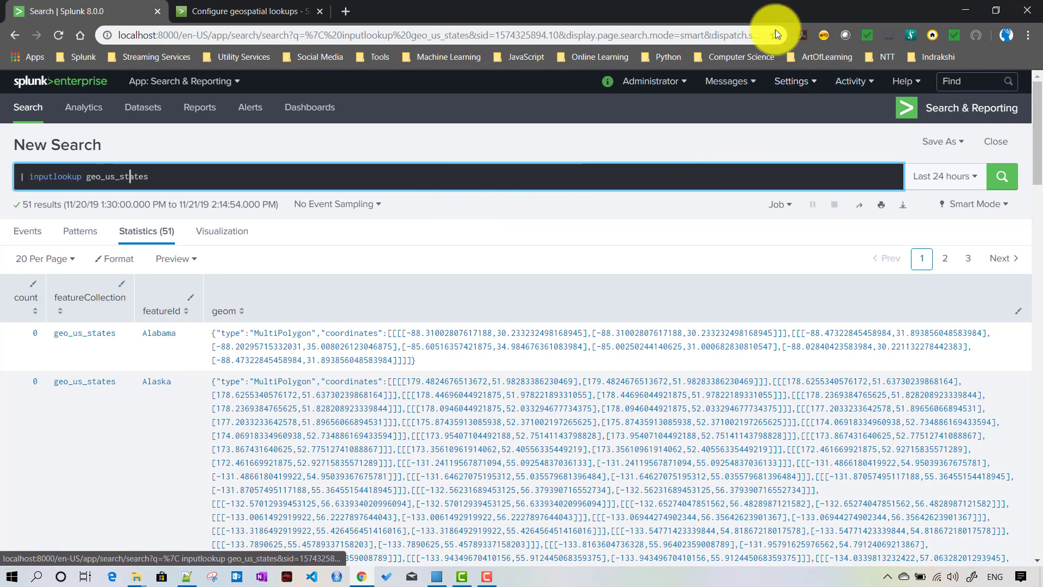
click(793, 83)
click(723, 208)
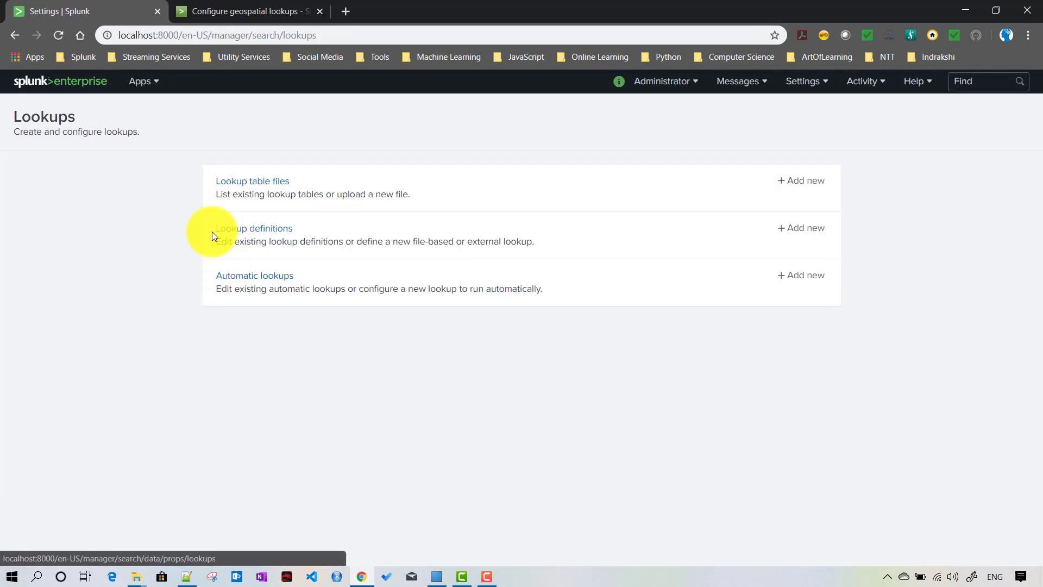
click(801, 180)
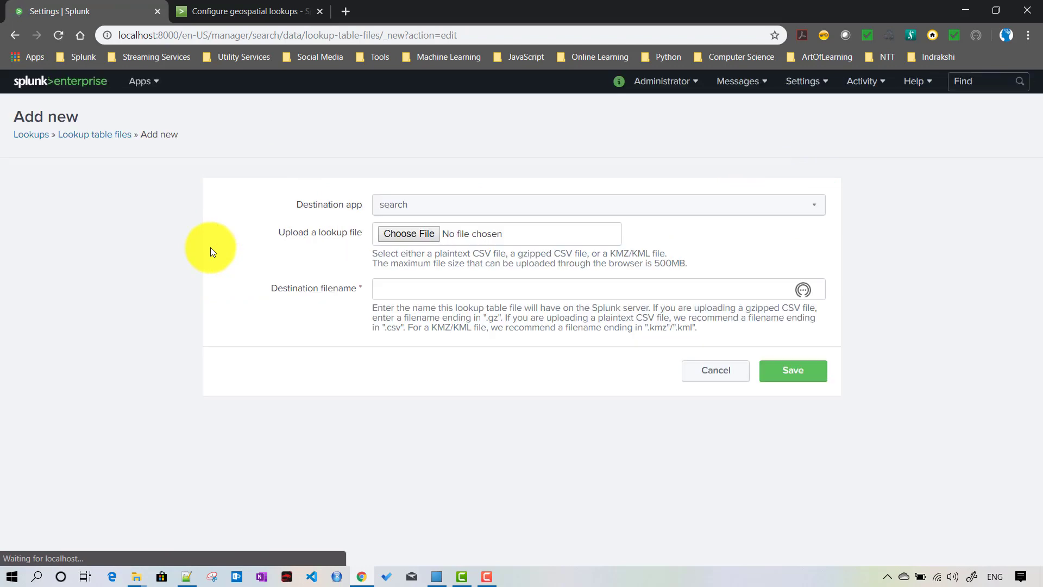
- Choose India-States.kml as the lookup file to upload and enter "India-States." as the destination filename
click(406, 238)
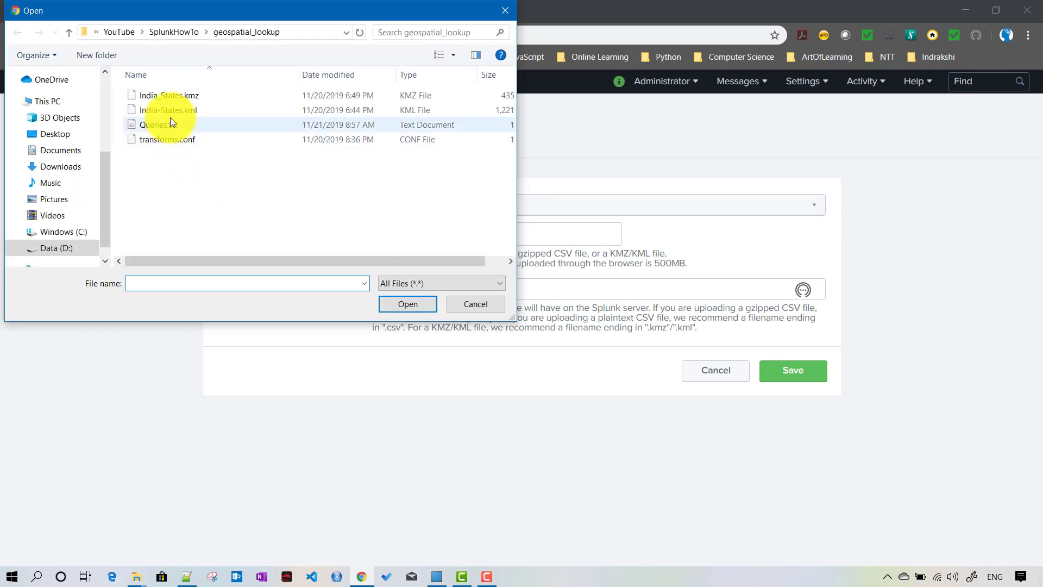
click(170, 112)
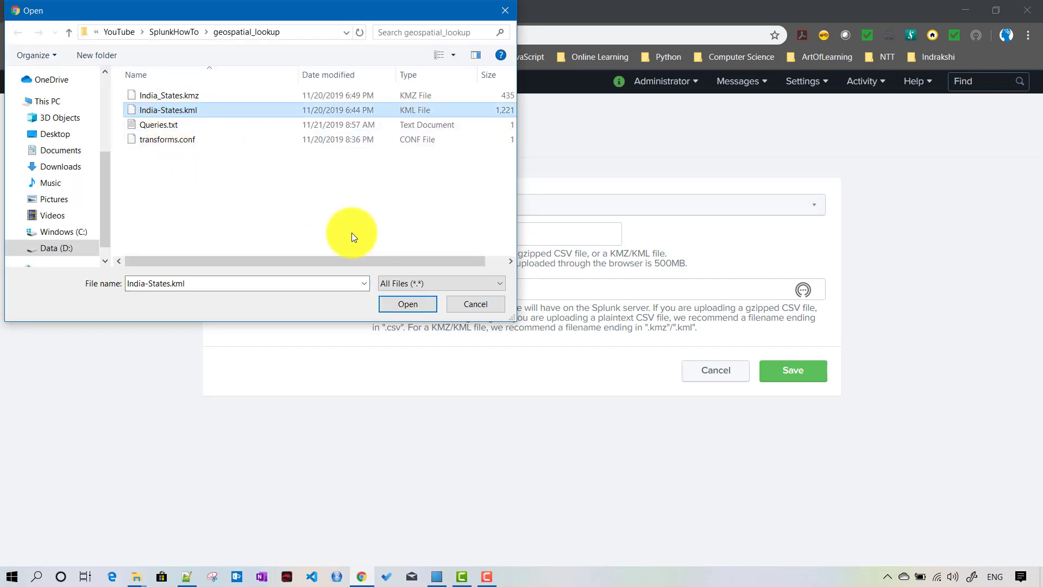
click(412, 306)
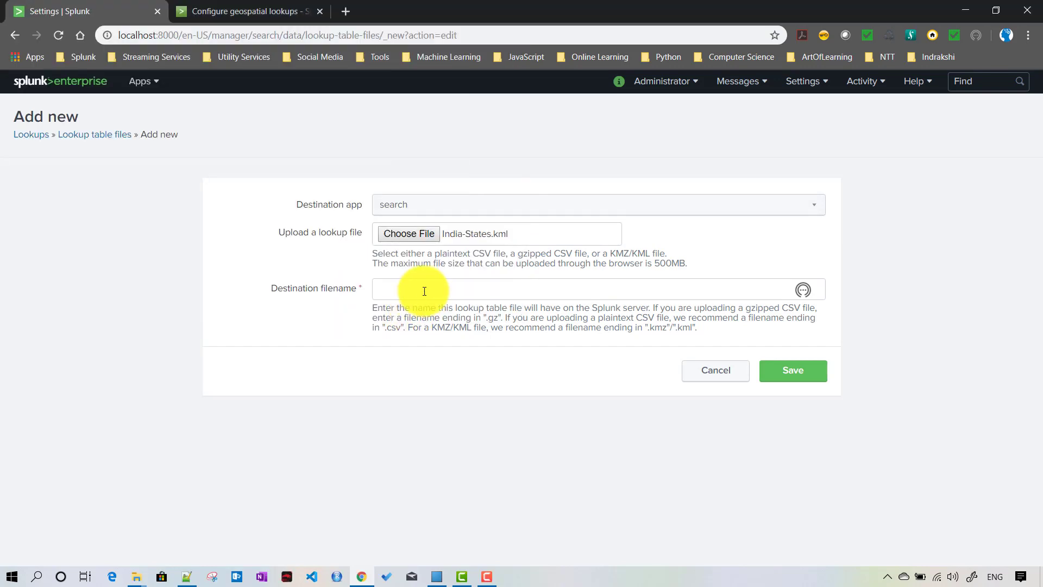
click(424, 290)
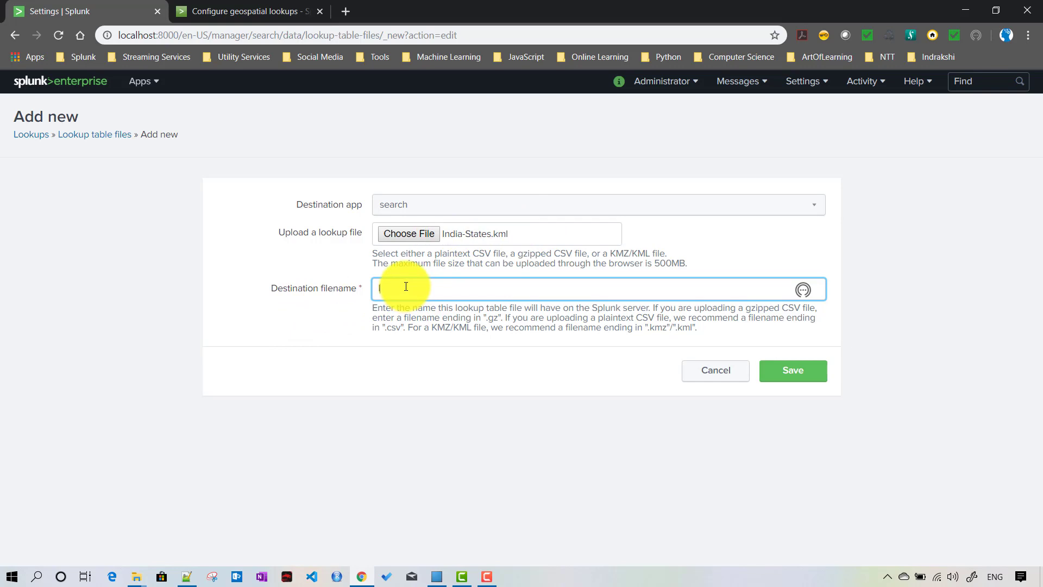
text(dia-States)
text(.)
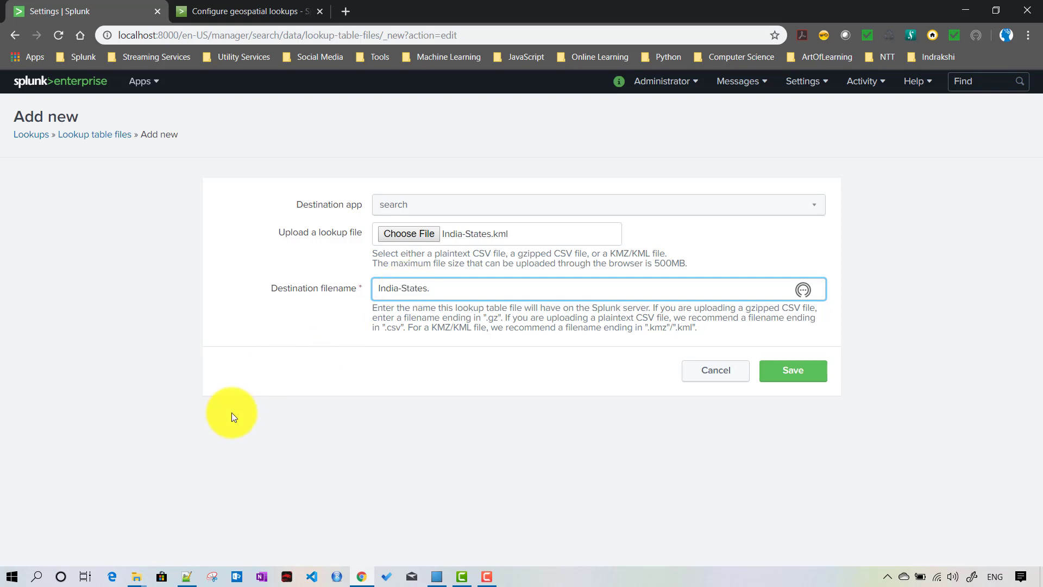
- Compare India_States.kmz with India-States.kml in File Explorer and review the KML's ExtendedData section in Notepad++
click(136, 576)
click(92, 514)
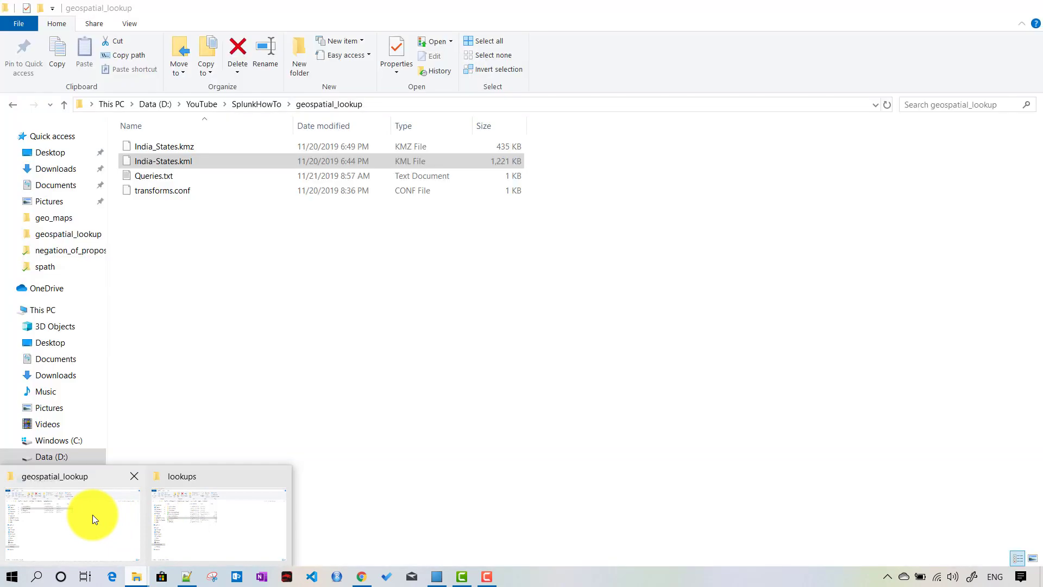
click(171, 152)
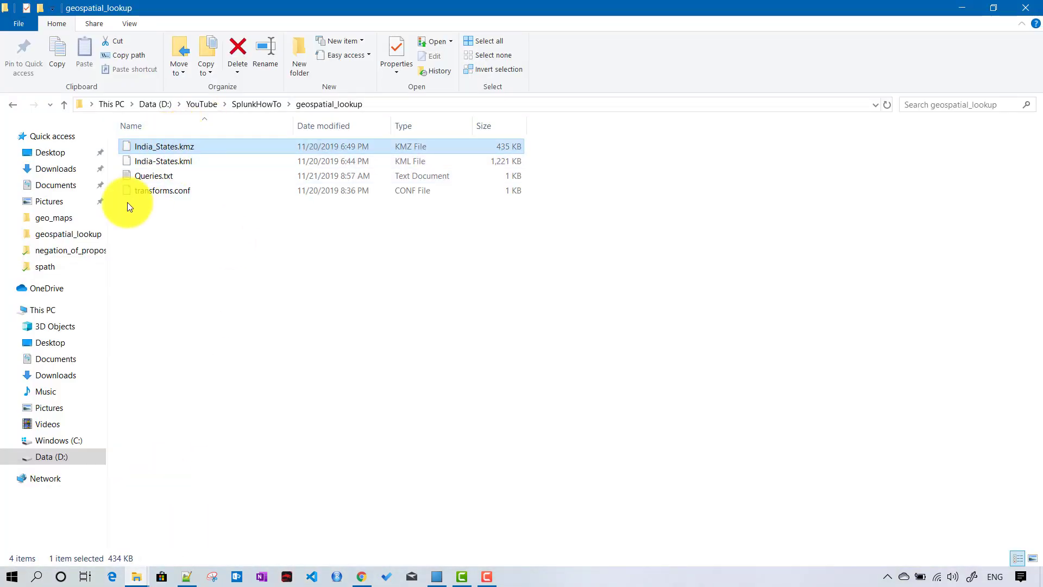
click(181, 162)
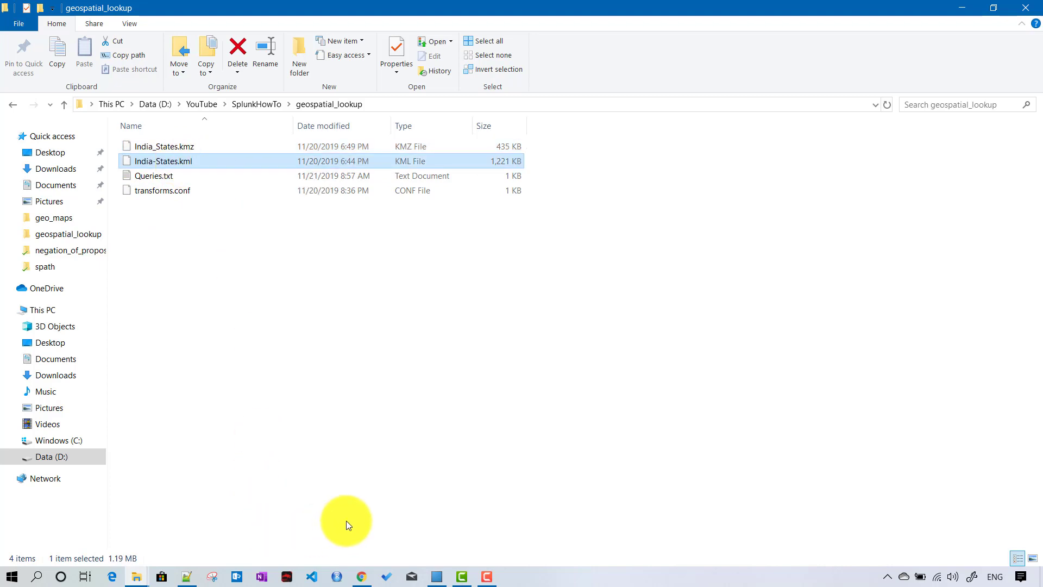
click(187, 576)
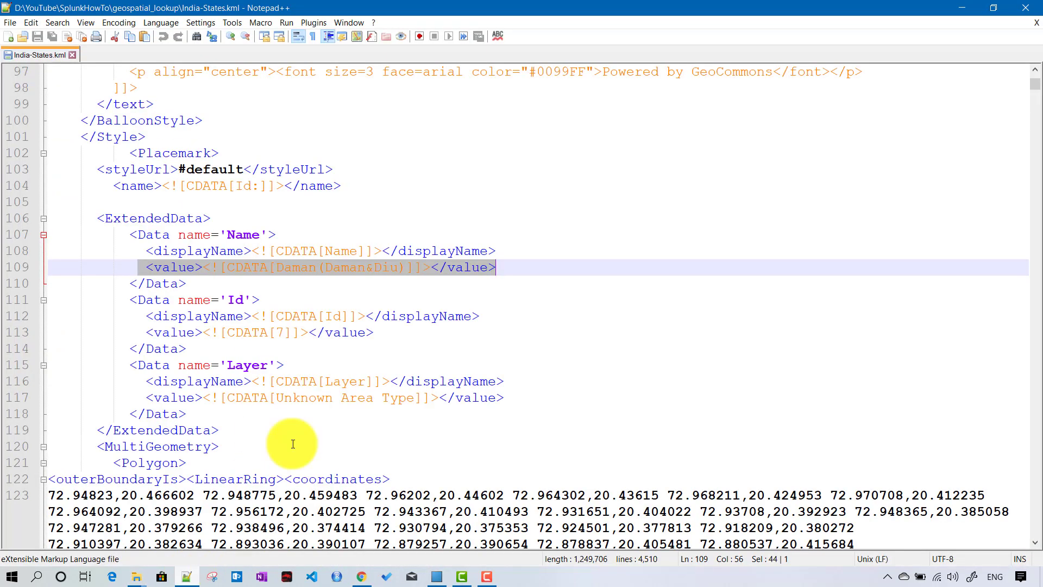
click(311, 218)
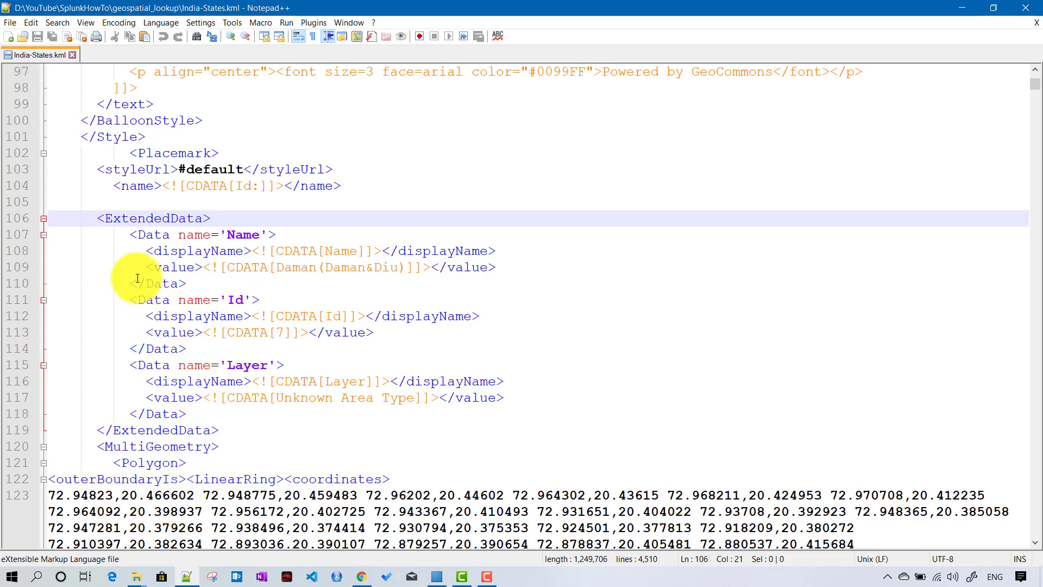
- Switch to the geospatial_lookup folder in File Explorer and compress India-States.kml into a zip archive
click(137, 576)
click(106, 523)
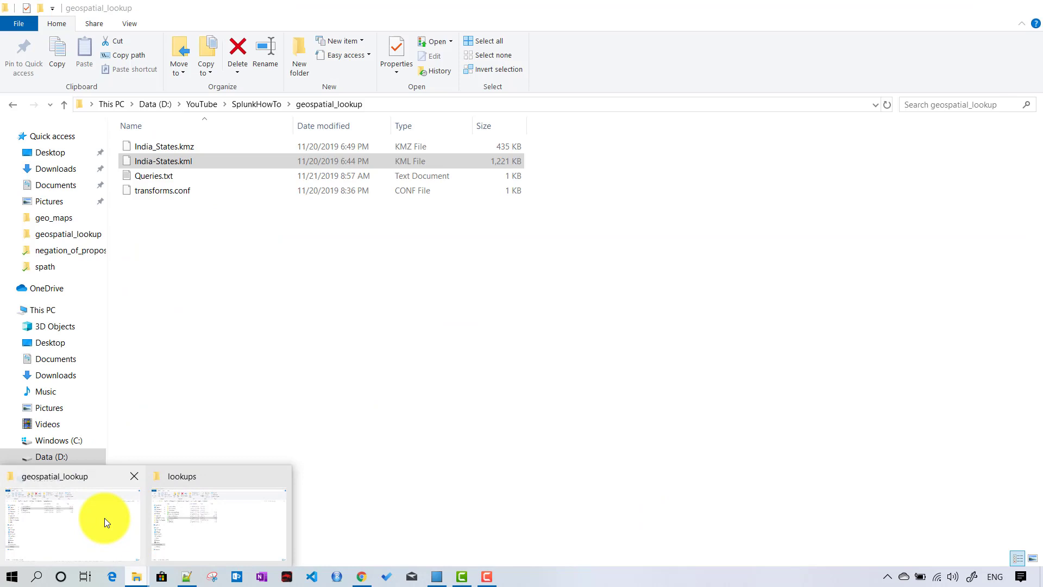
right_click(182, 162)
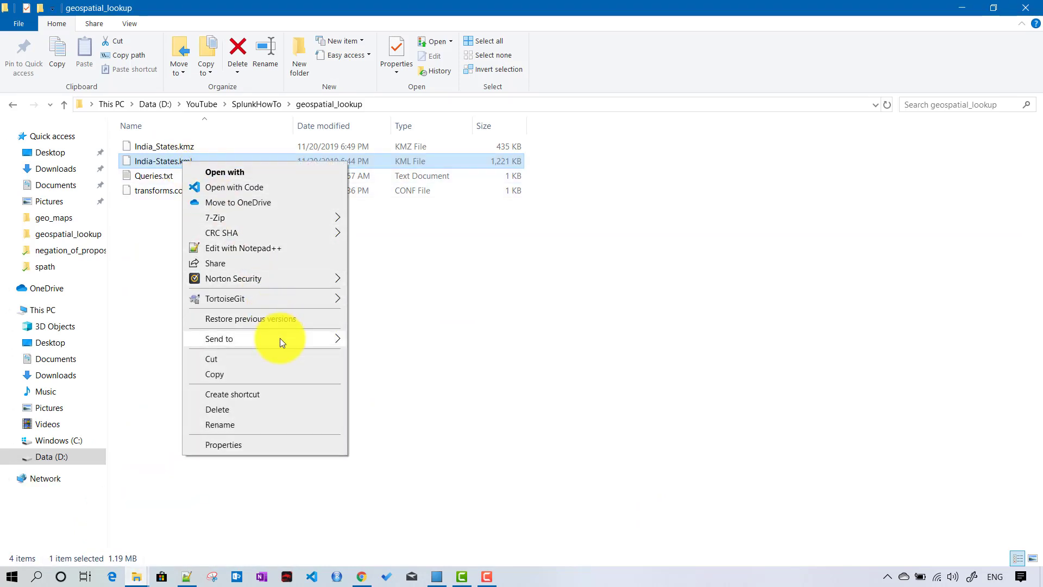
mouse_move(279, 339)
click(407, 355)
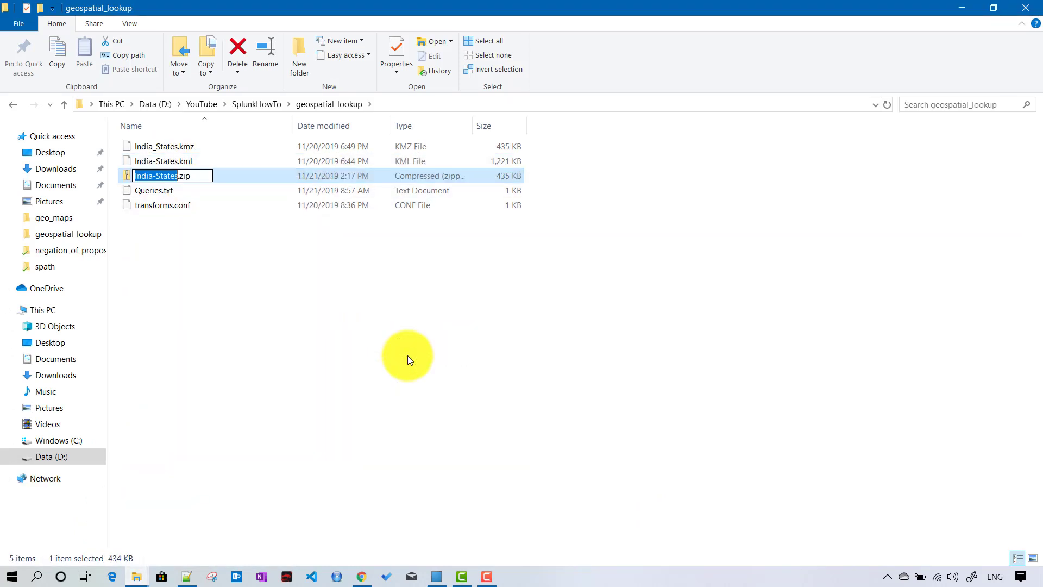
click(282, 338)
- Try to change the file extension of India-States.zip, and delete the archive
click(177, 175)
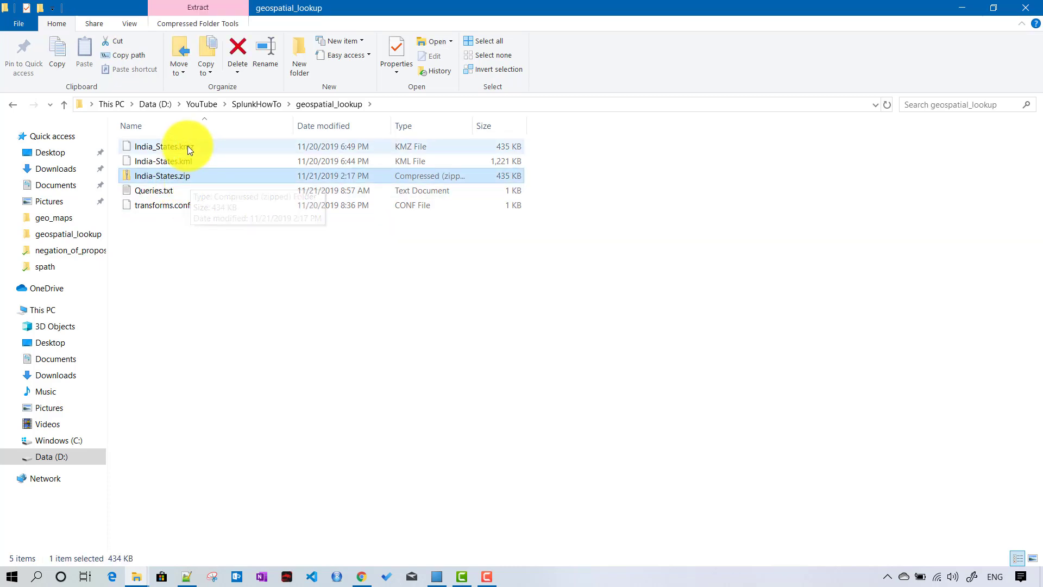
click(181, 176)
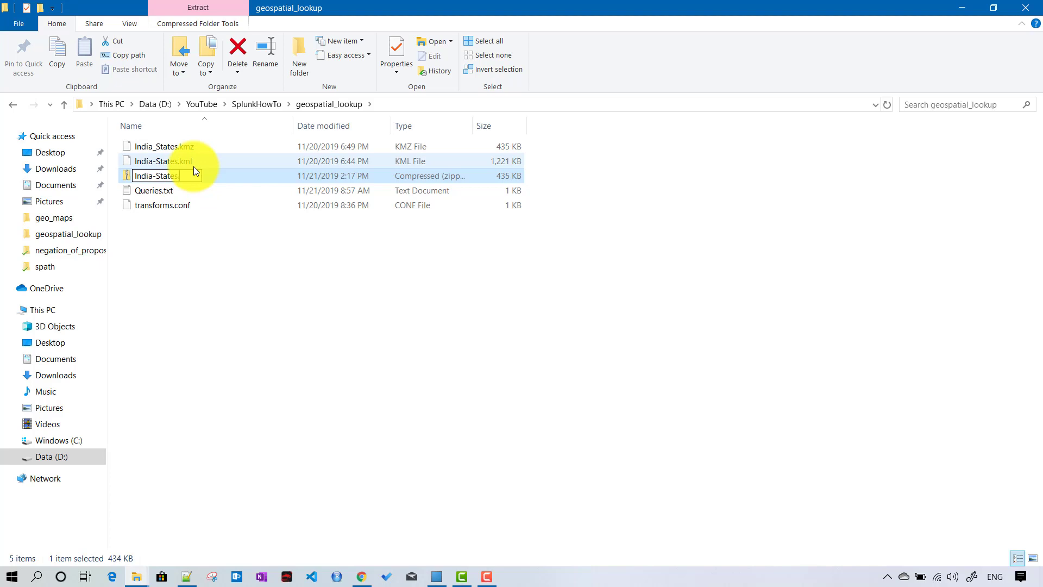
key(Return)
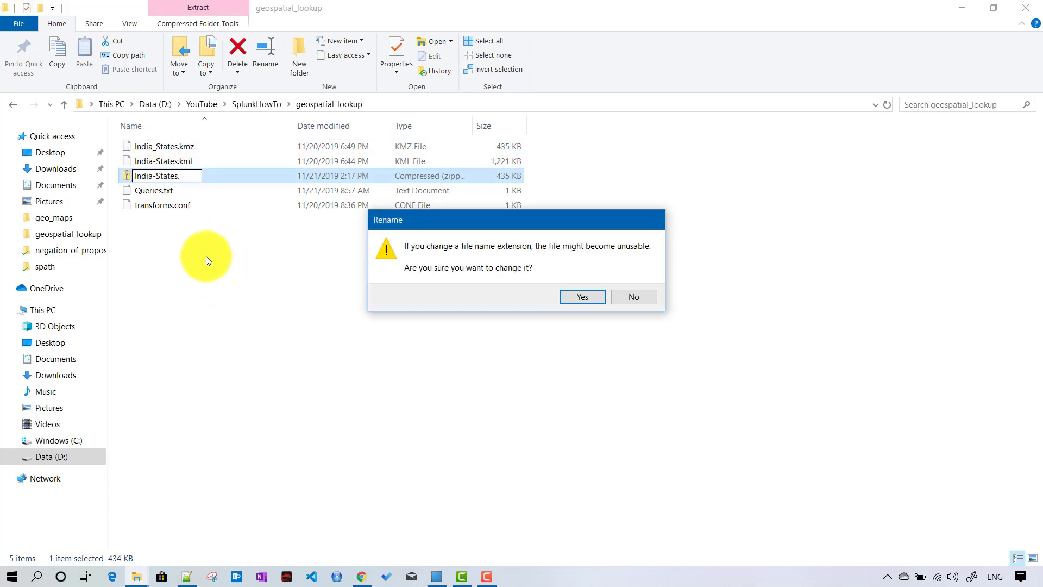
click(643, 295)
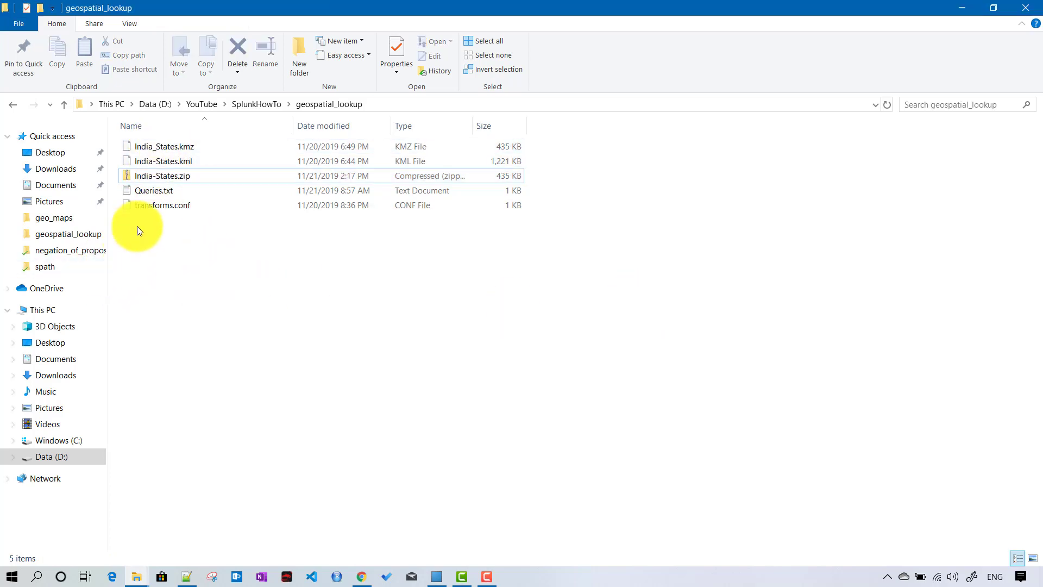
click(166, 181)
key(Delete)
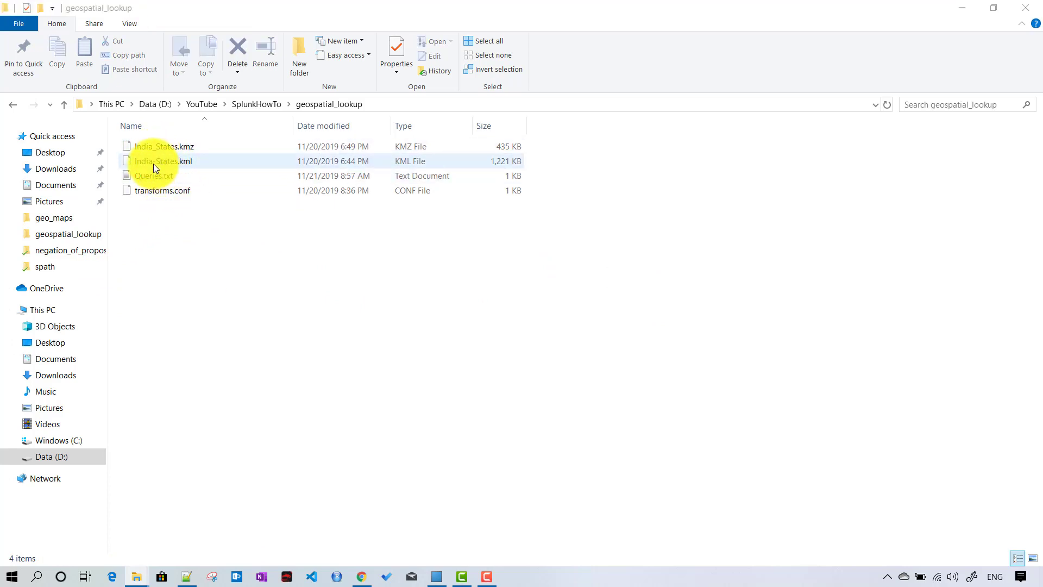
- Switch back to Splunk in Chrome and choose India_States.kmz as the lookup file to upload
click(158, 145)
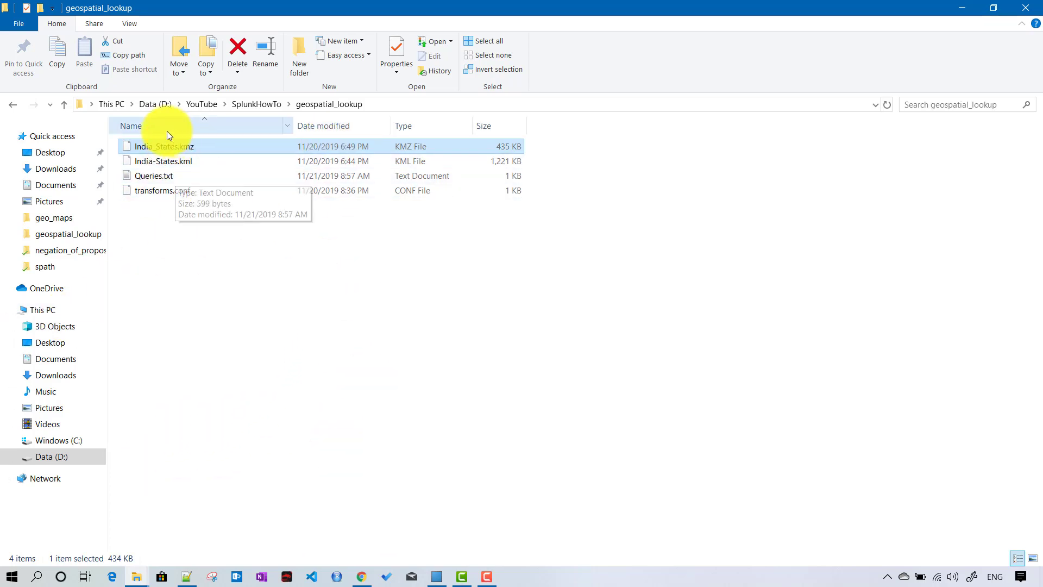
click(361, 579)
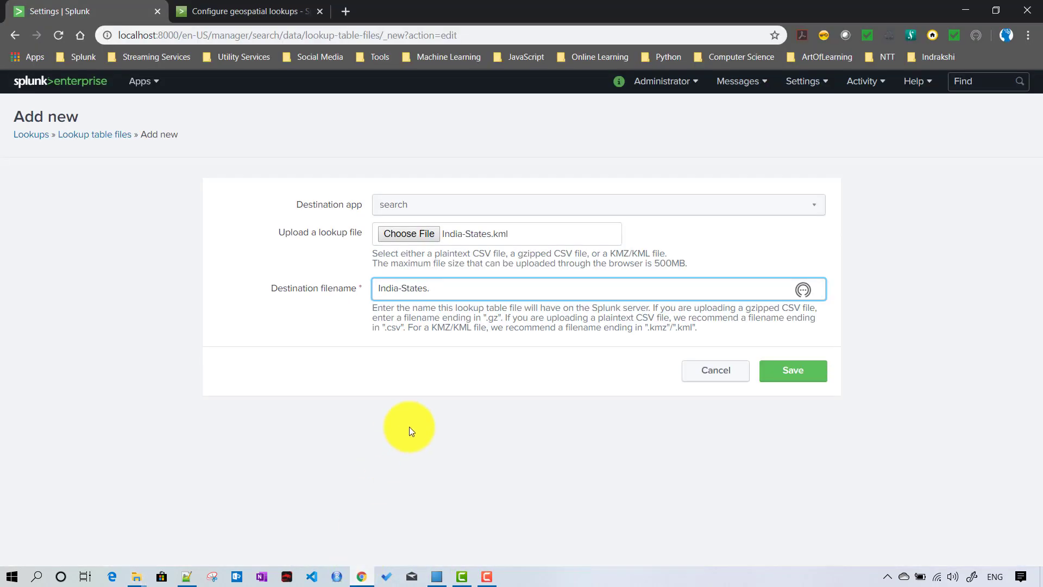
click(419, 238)
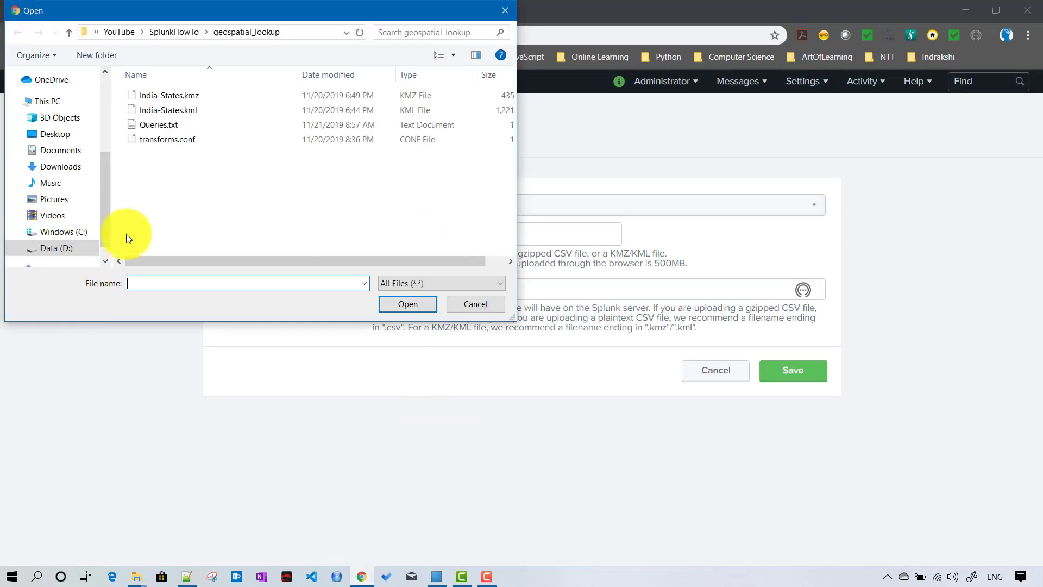
click(190, 99)
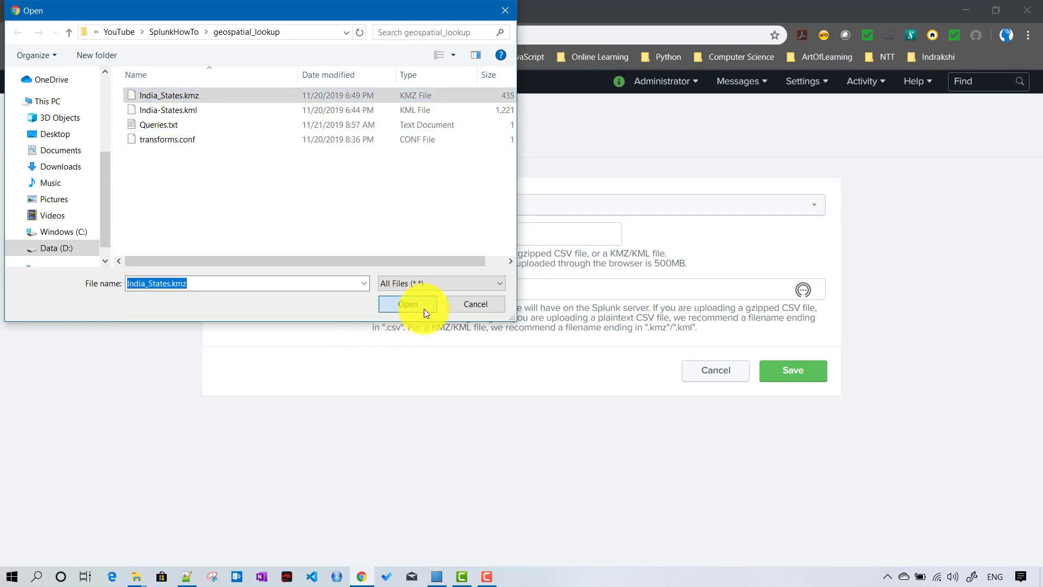
click(424, 309)
- Set the destination filename to India_States.kmz and save the lookup table file
triple_click(447, 289)
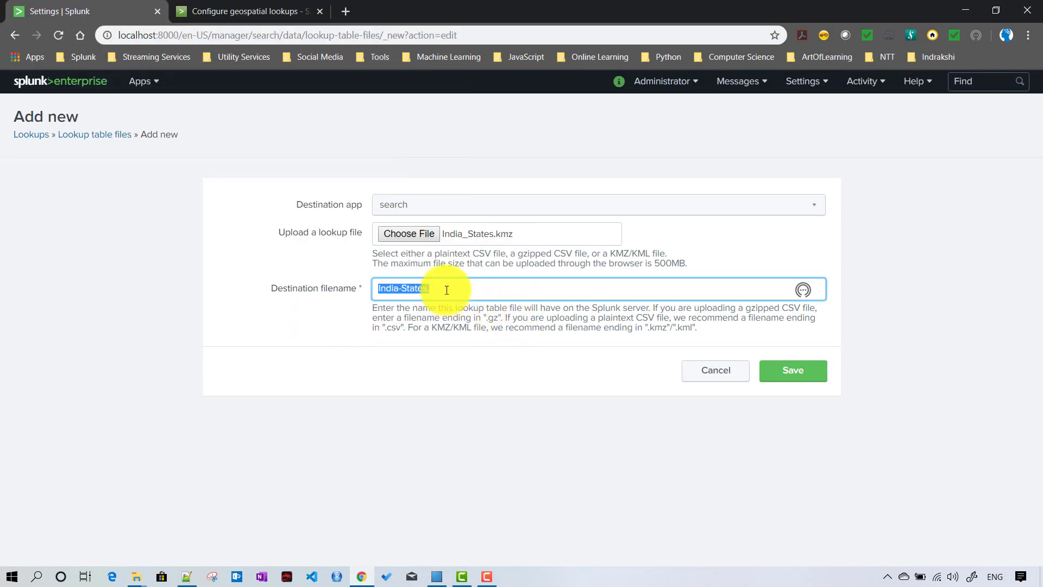
text(India)
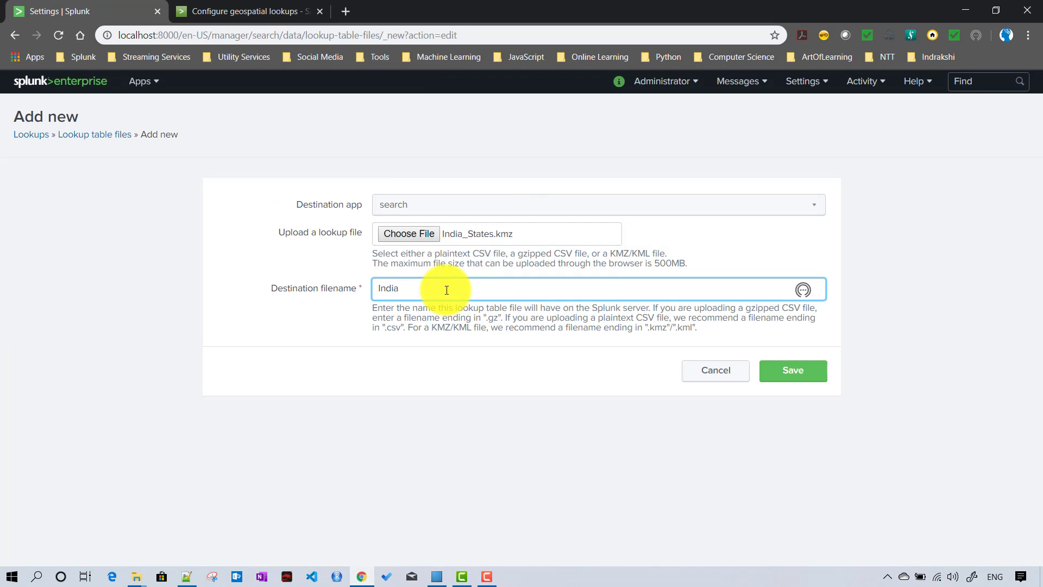
text(_States.kmz)
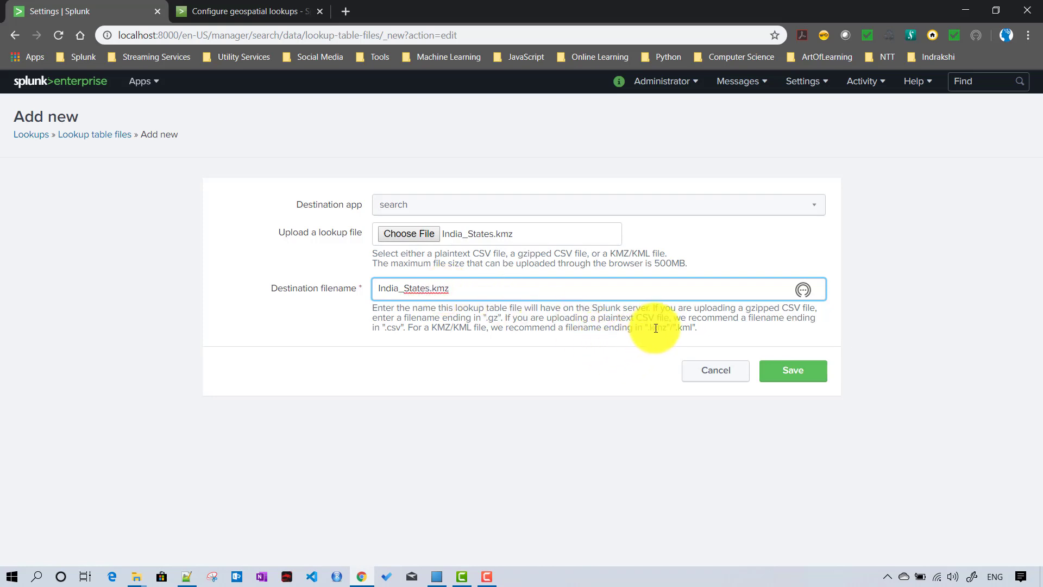
click(687, 329)
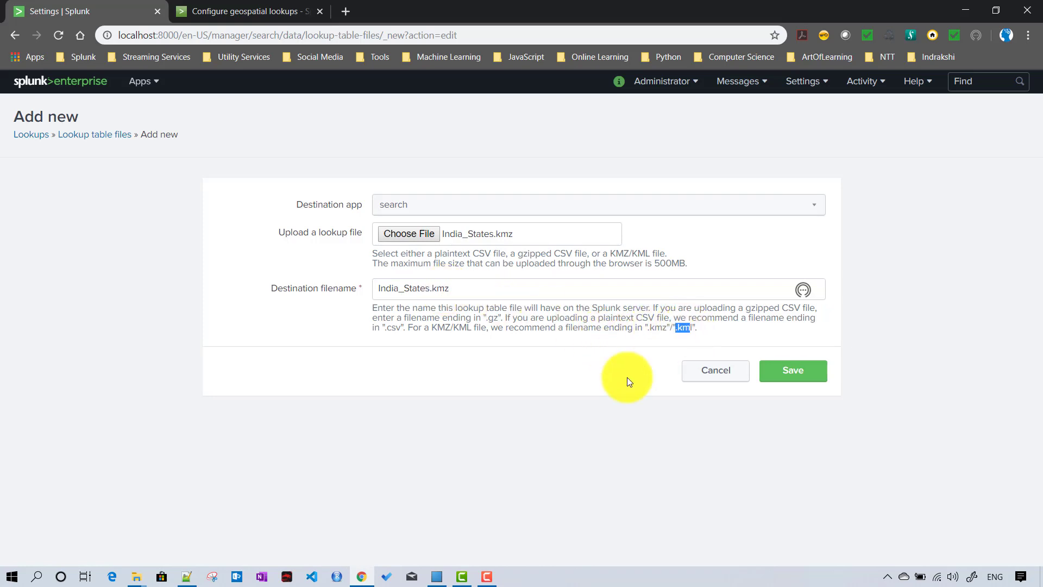
click(489, 289)
click(794, 371)
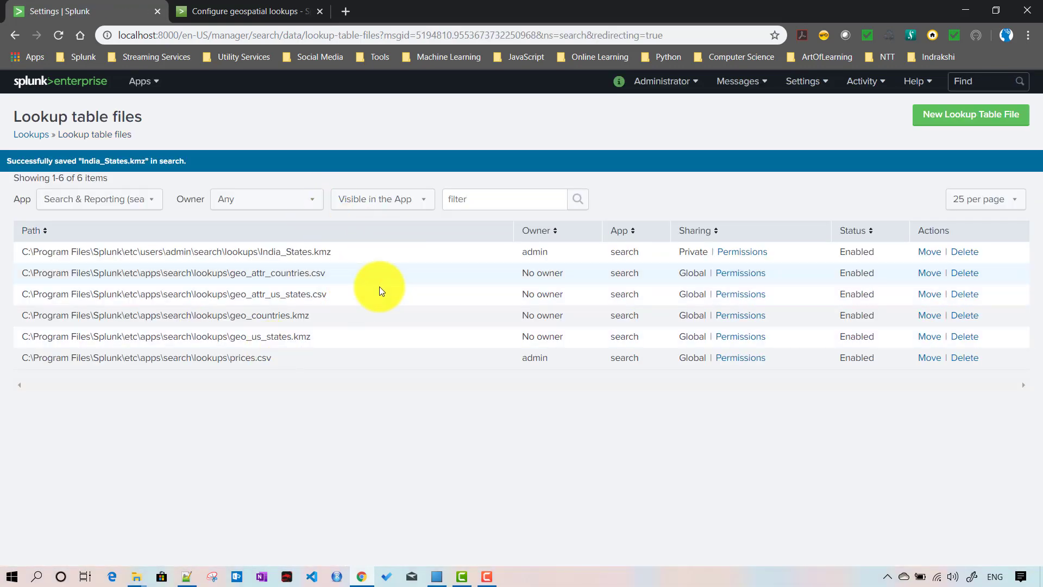
- Share the India_States.kmz lookup table file with all apps, granting Everyone read and write permissions, and save
click(740, 251)
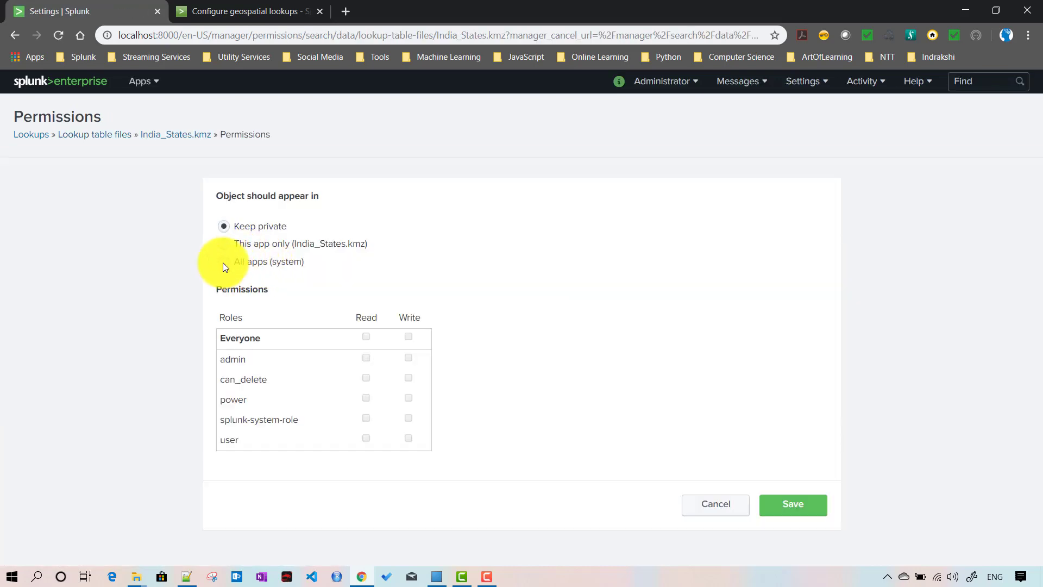
click(224, 262)
click(366, 337)
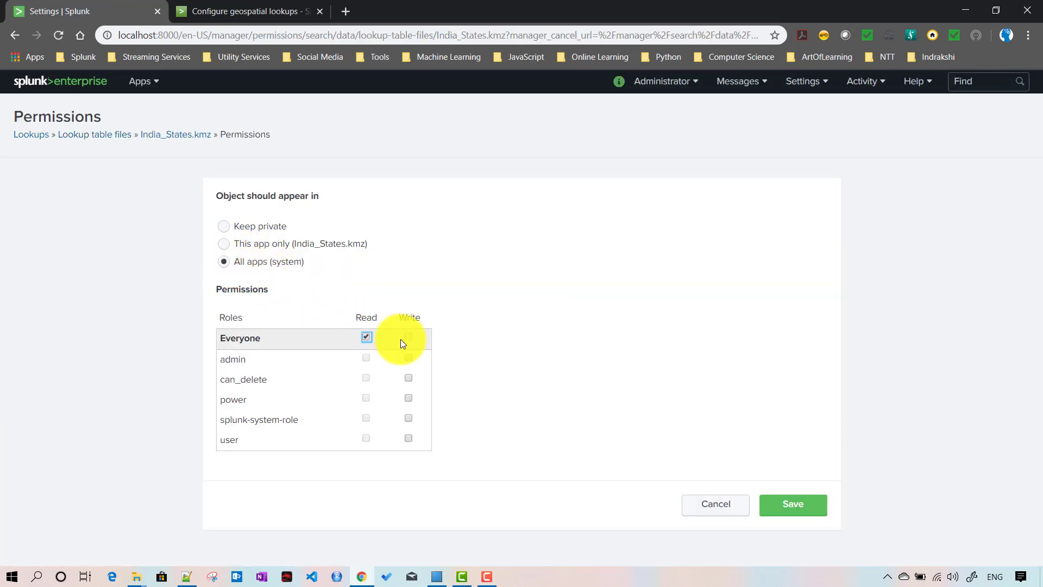
click(408, 338)
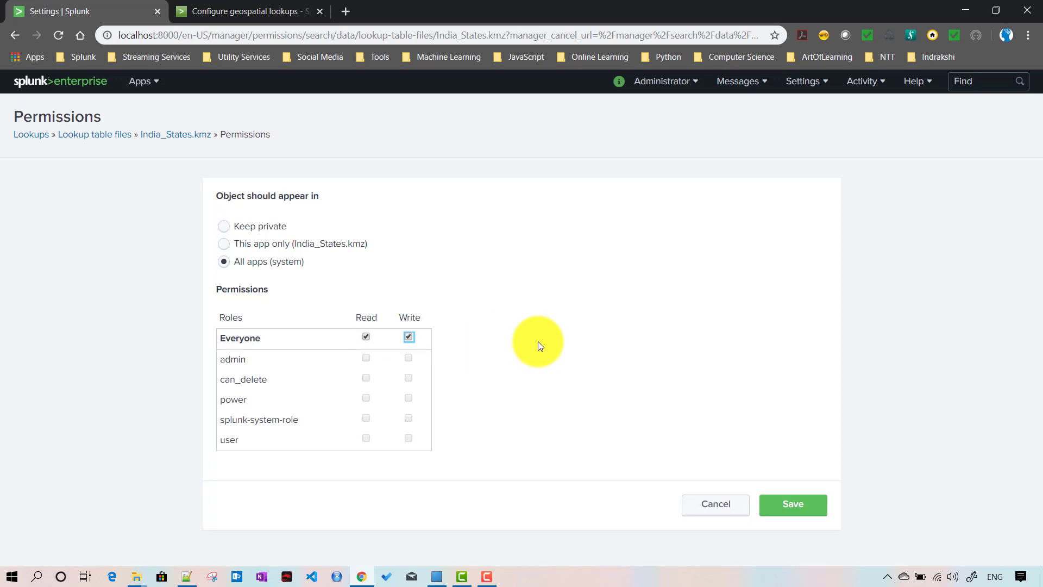
click(799, 514)
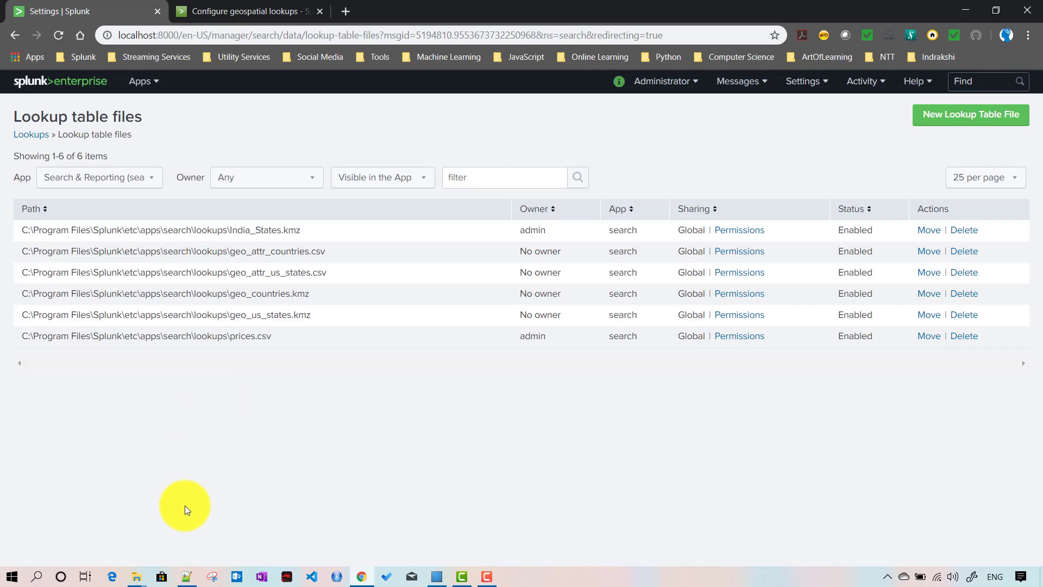
- Switch to the lookups folder in File Explorer and open transforms.conf from the search app's local folder in Notepad++
mouse_move(136, 574)
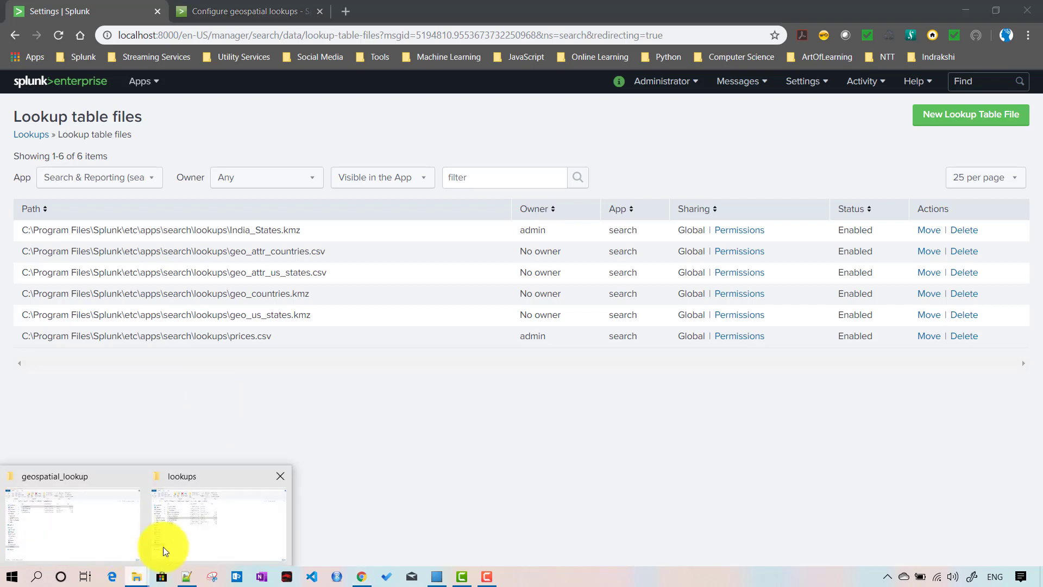
click(186, 504)
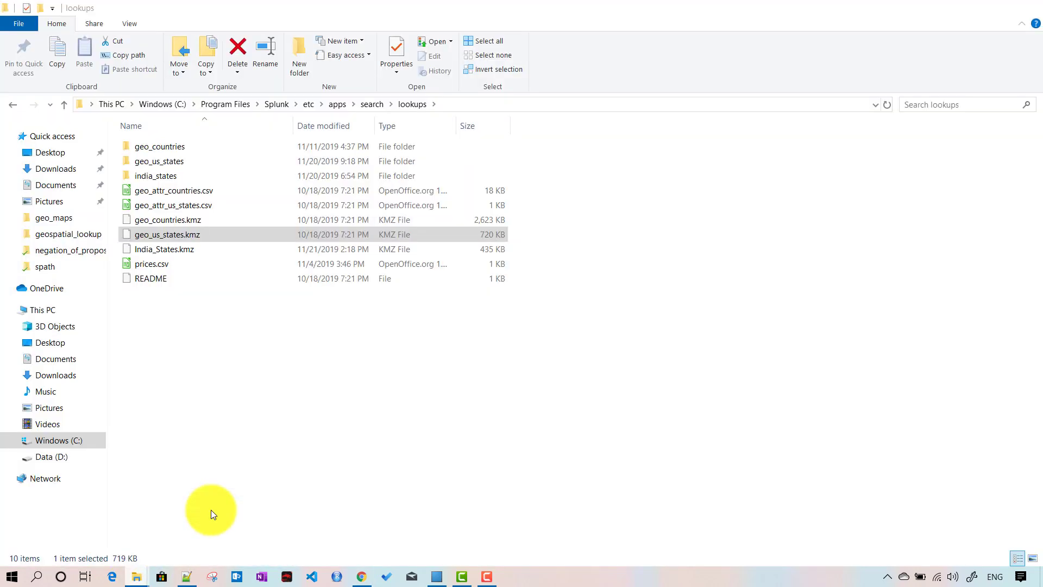
click(372, 103)
double_click(142, 188)
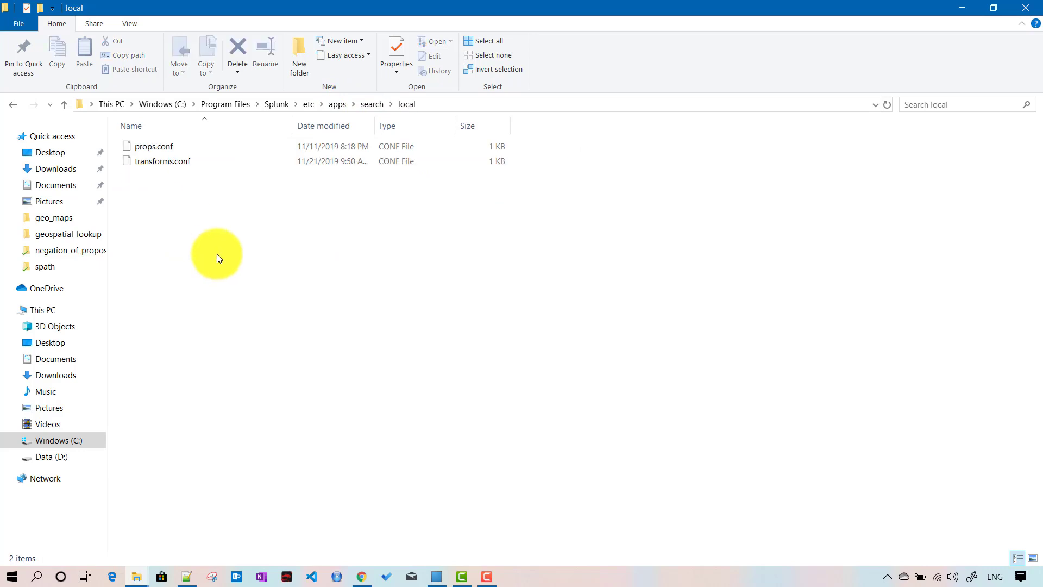
right_click(153, 162)
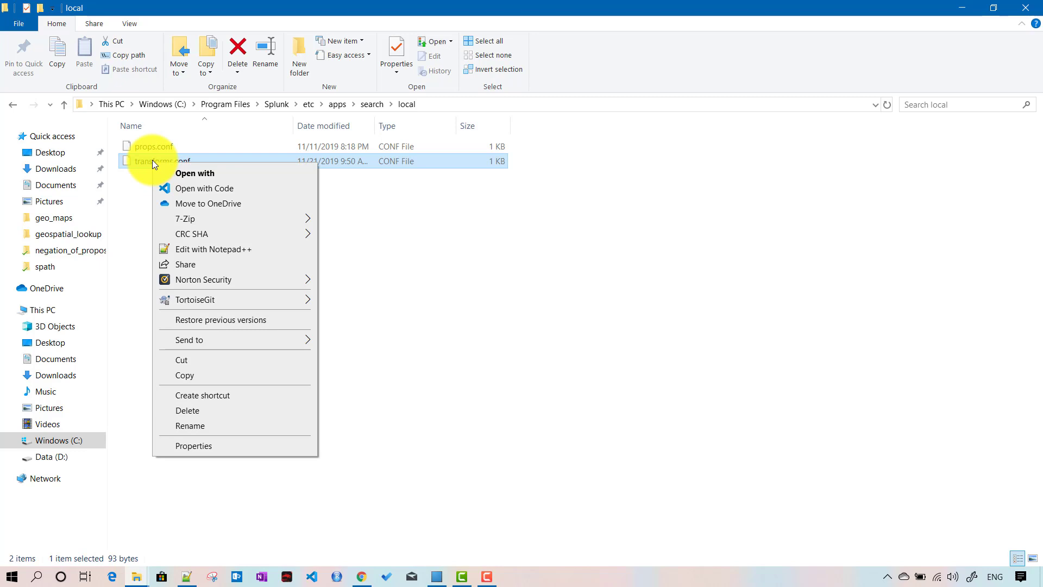
click(193, 247)
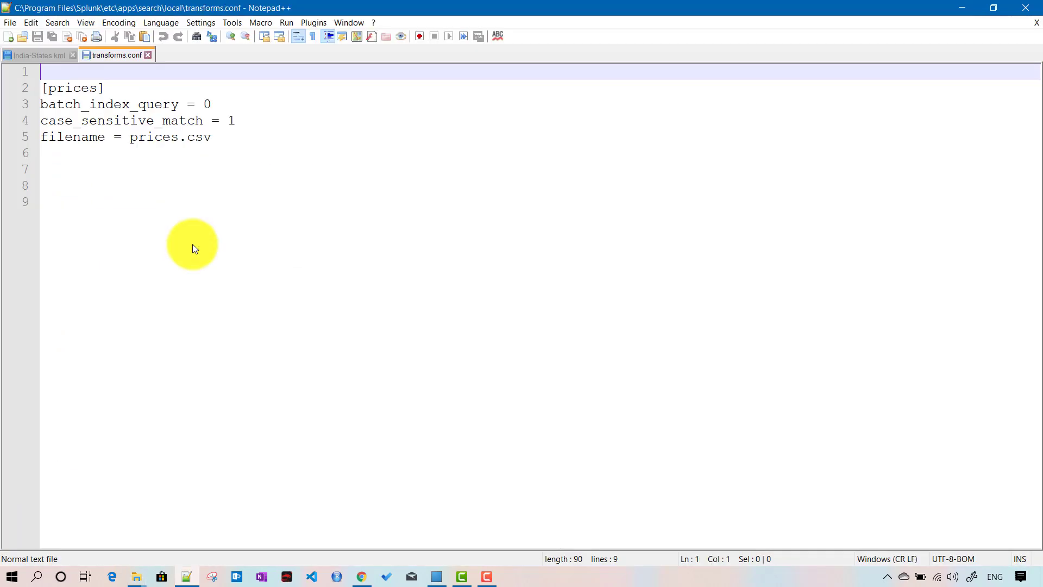
- Add a new [india_states] stanza below the prices stanza in transforms.conf
click(228, 149)
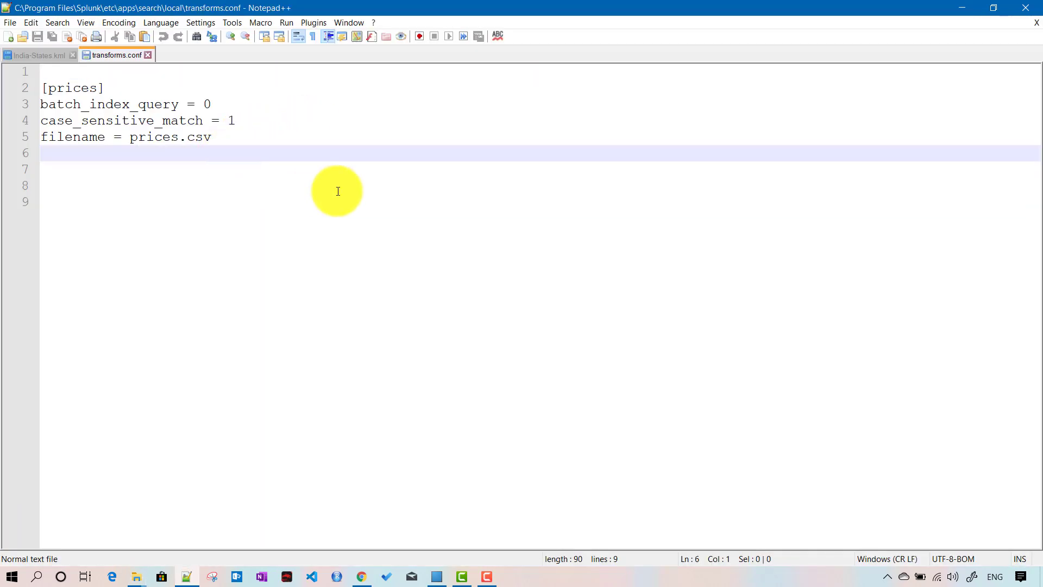
key(Return)
key(Return)
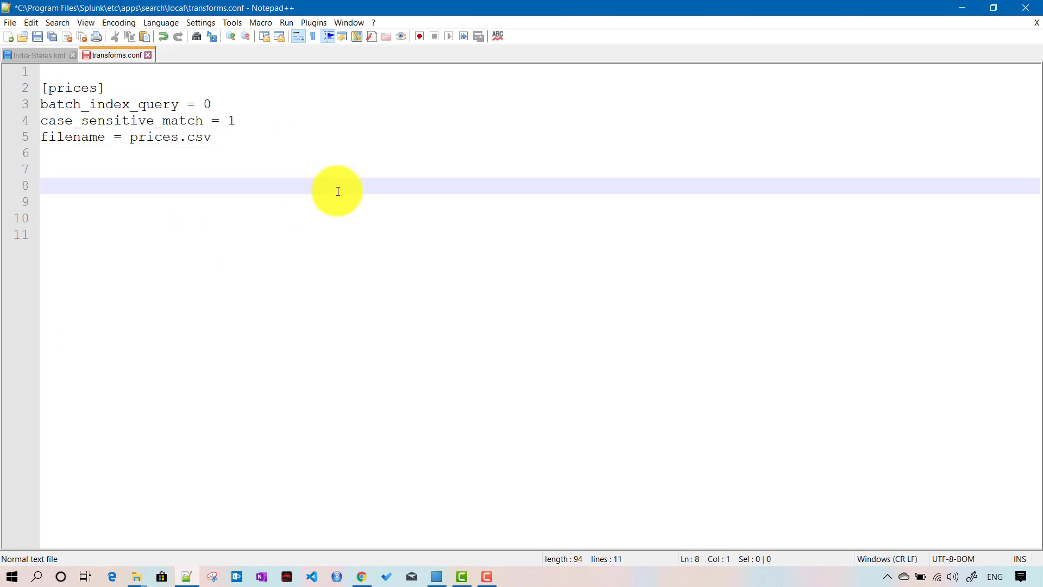
text([])
key(Left)
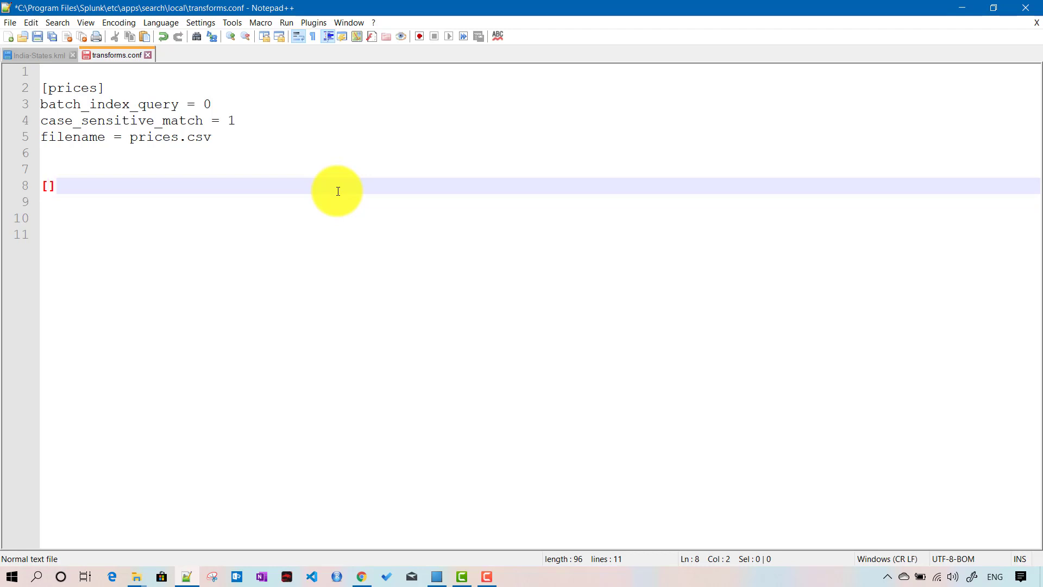
text(ind)
text(ia_)
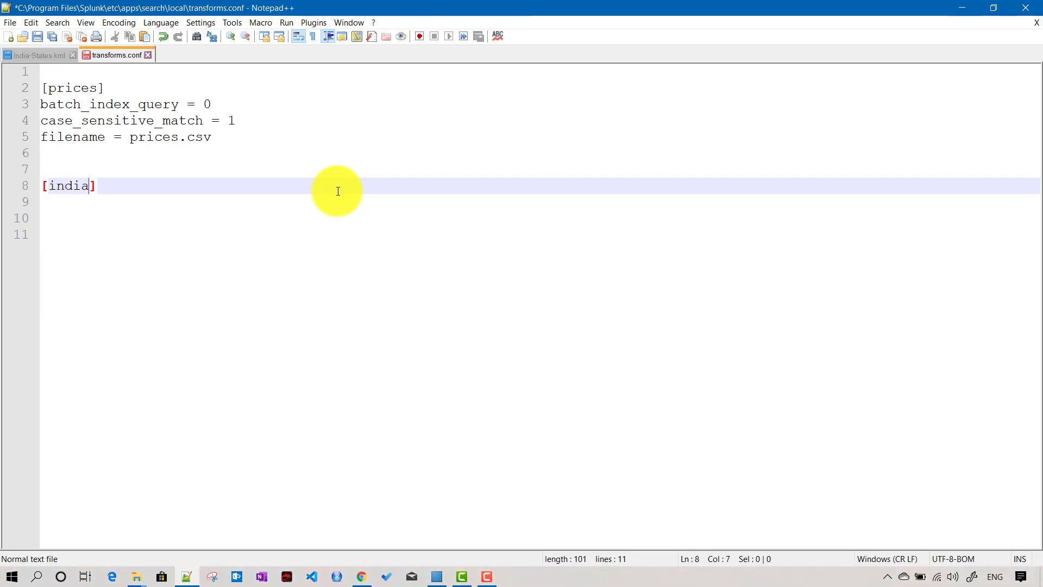
text(states)
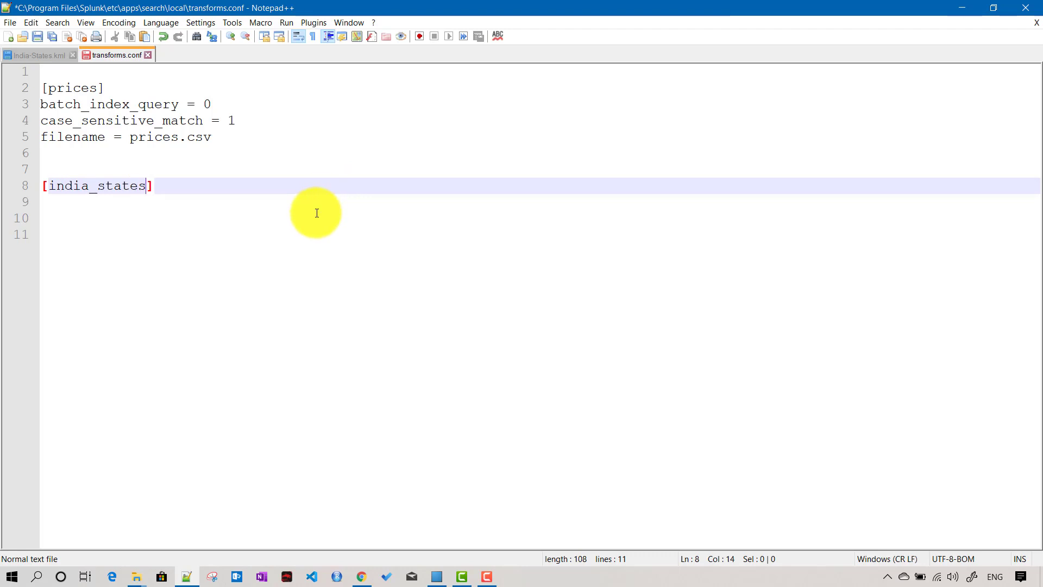
double_click(114, 185)
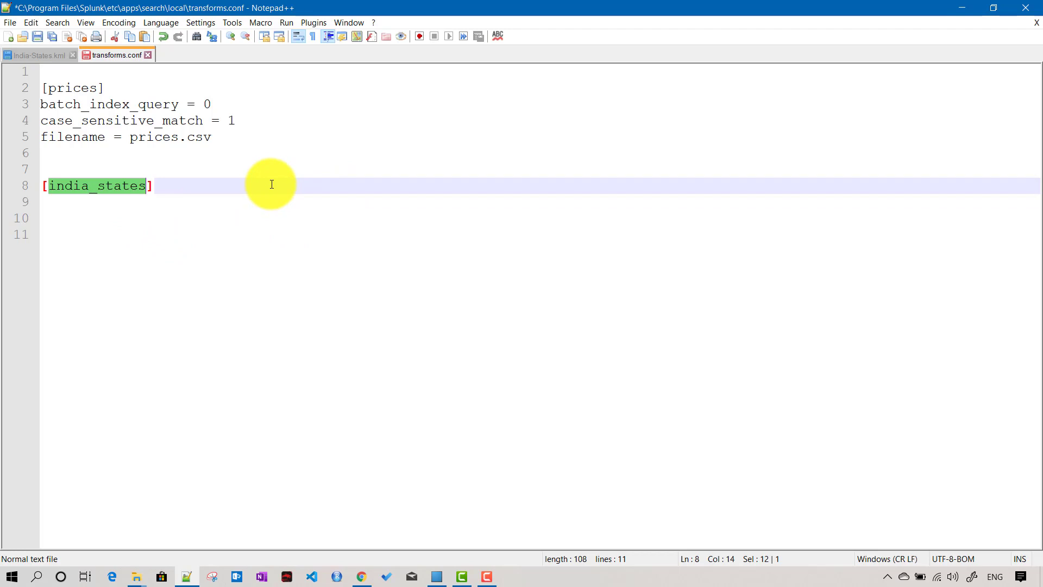
- Add the setting external_type = geo under the [india_states] stanza
click(171, 185)
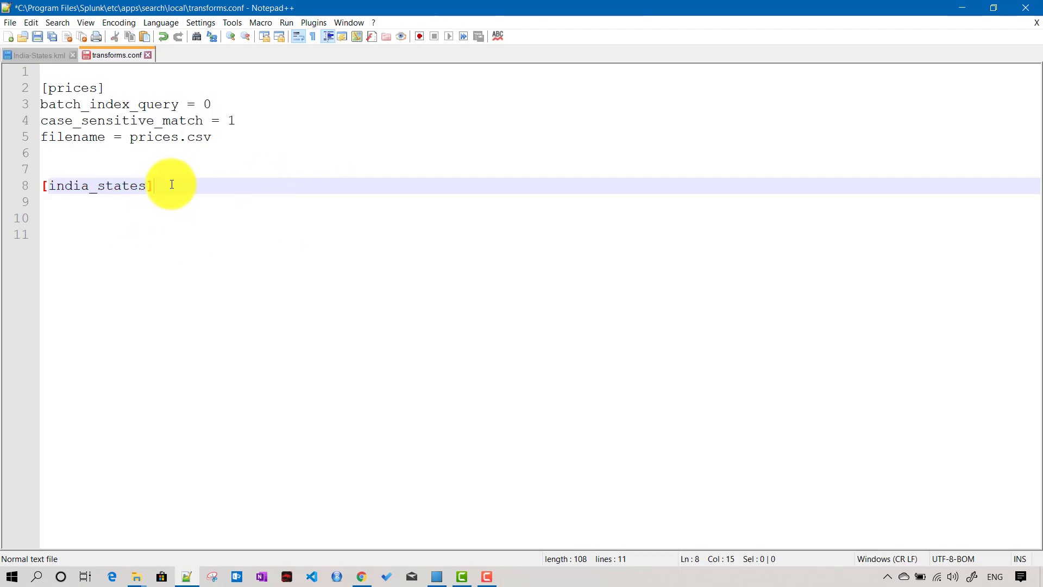
key(Return)
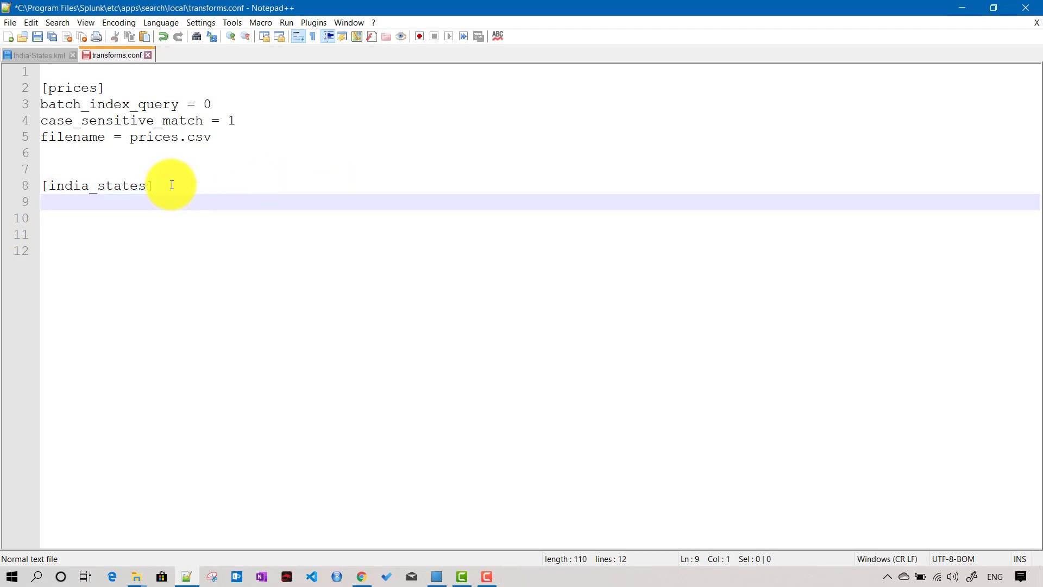
text(e)
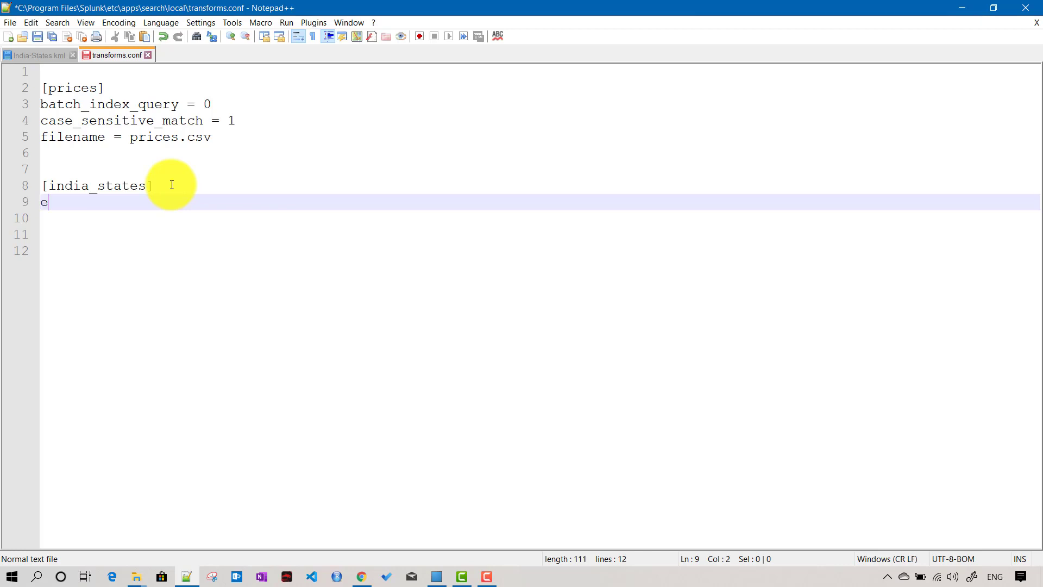
text(xternal)
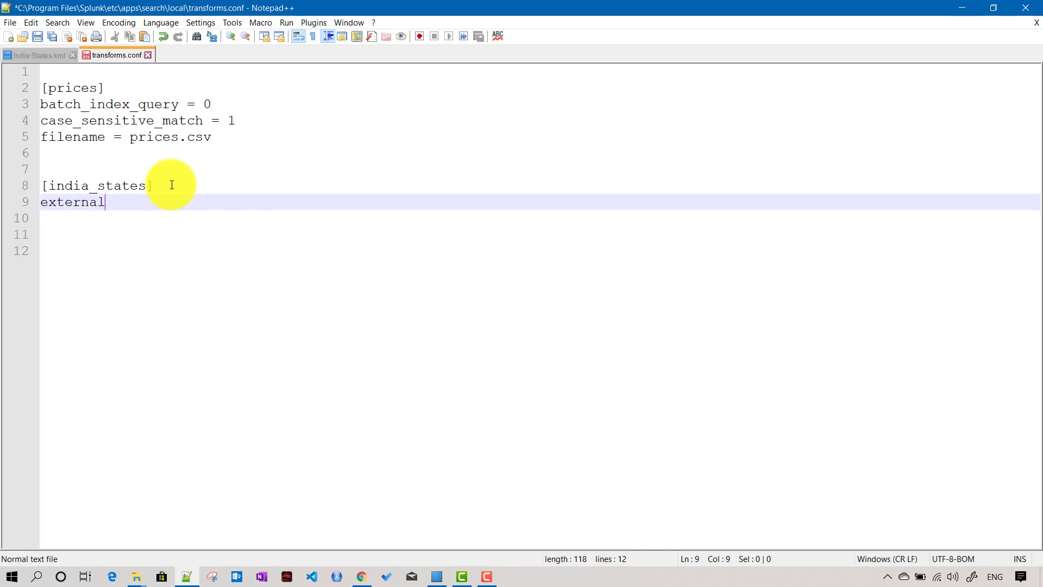
text(_type=)
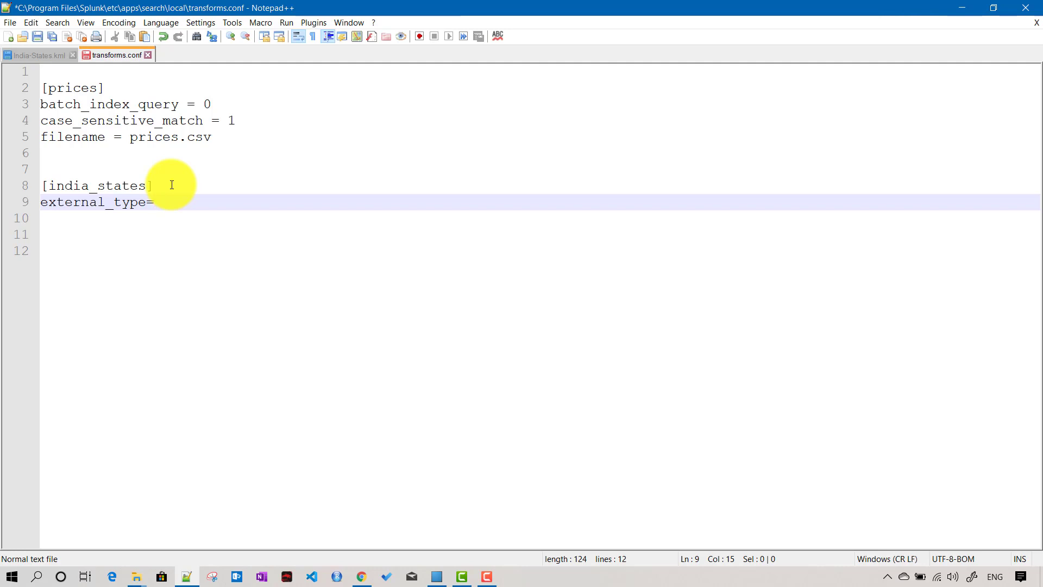
key(BackSpace)
text(= geo)
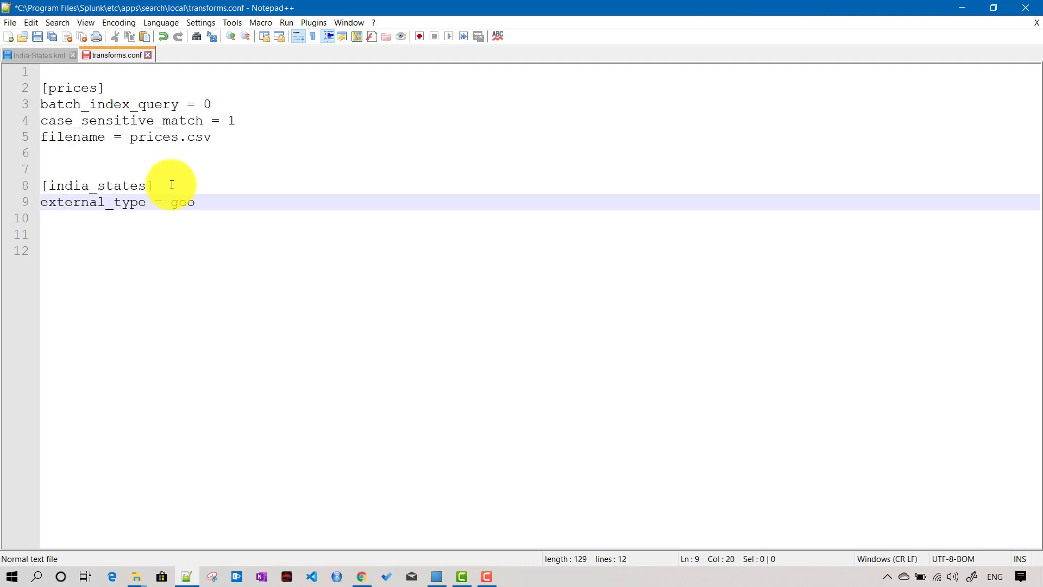
double_click(184, 202)
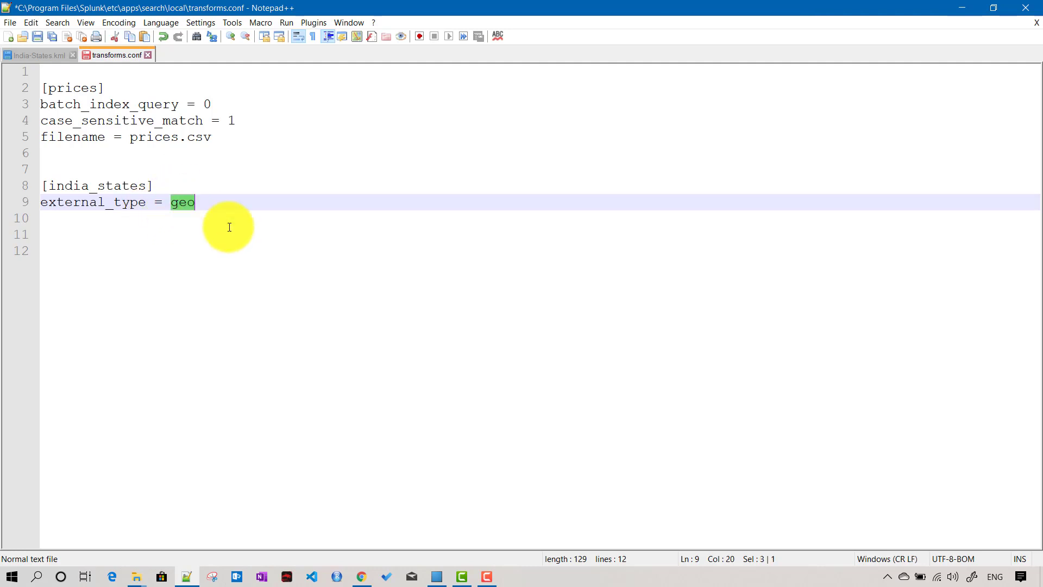
double_click(65, 204)
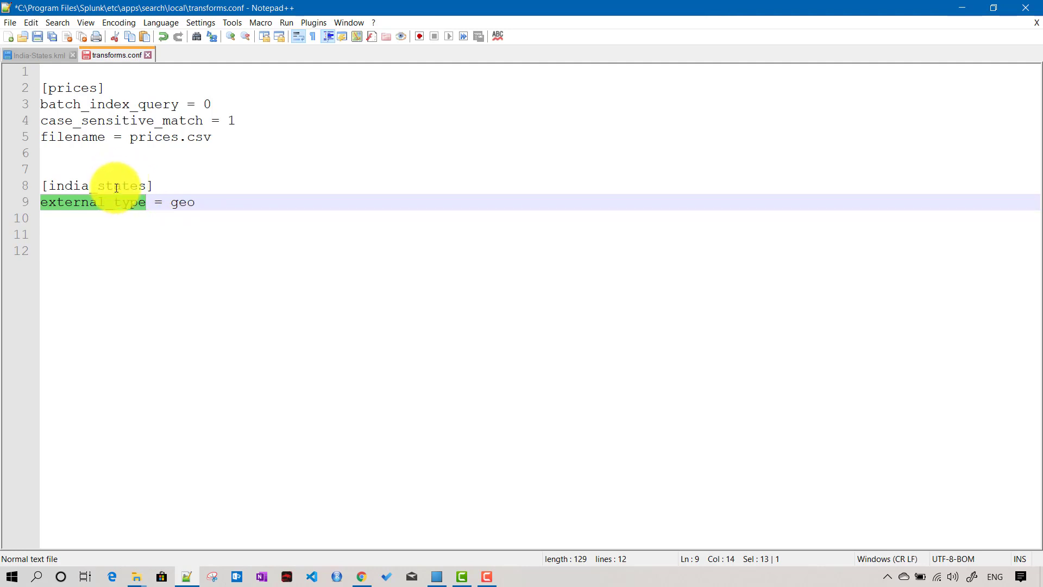
- Add a filename setting without a value on a new line below external_type
click(213, 202)
key(Return)
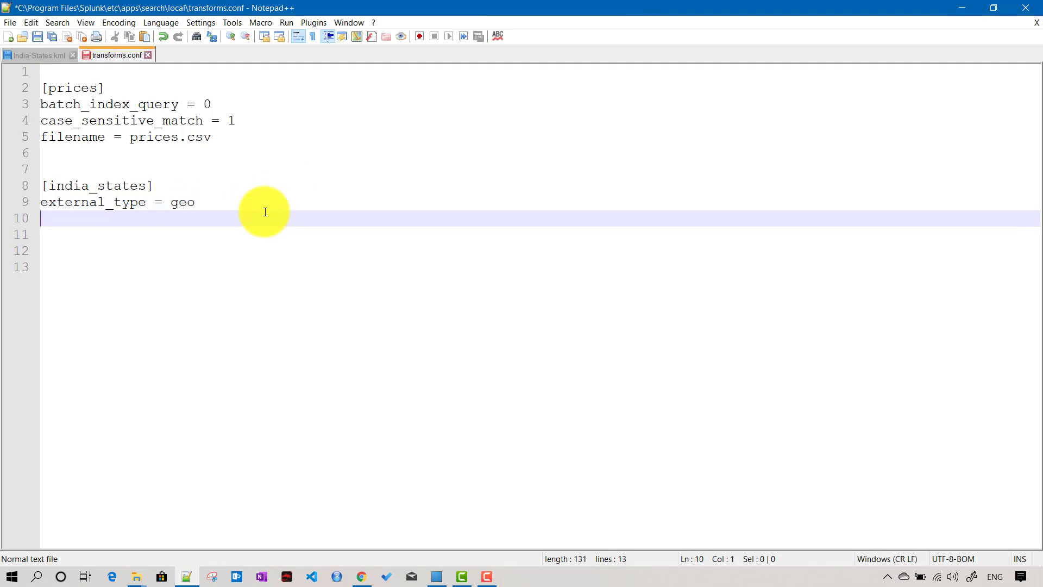
text(filename)
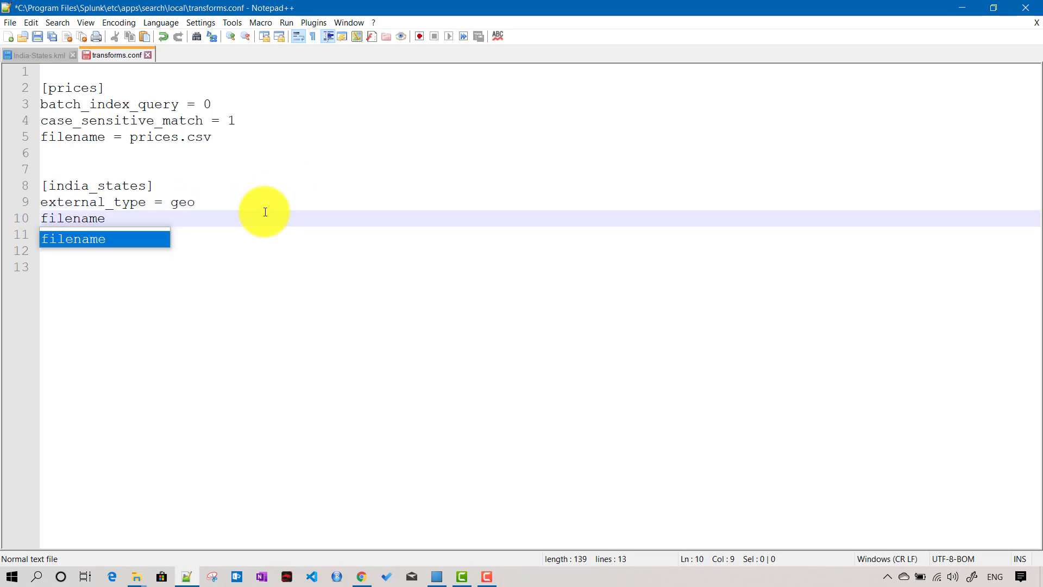
key(Escape)
text(lename)
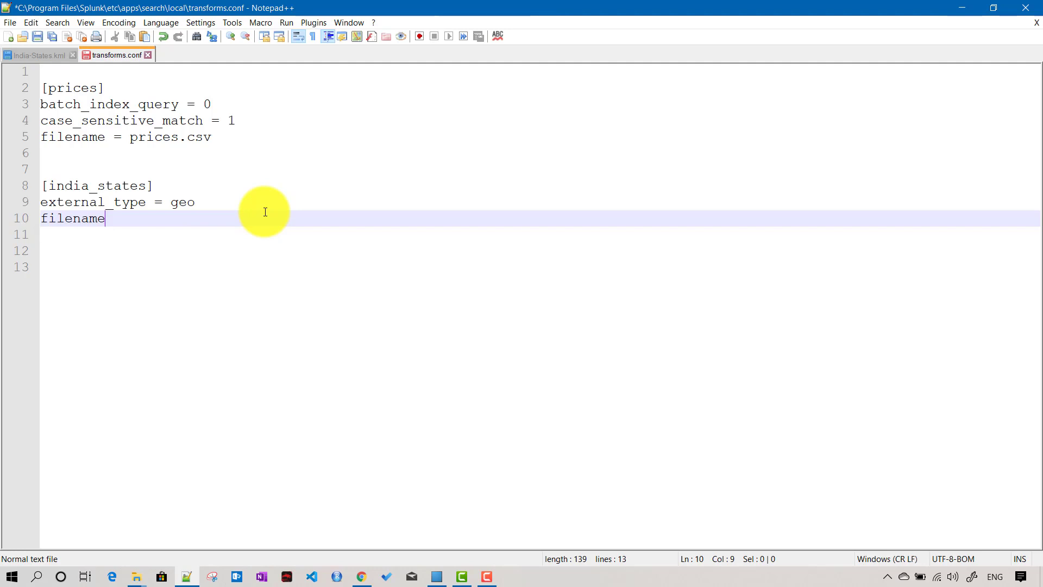
text(=)
key(BackSpace)
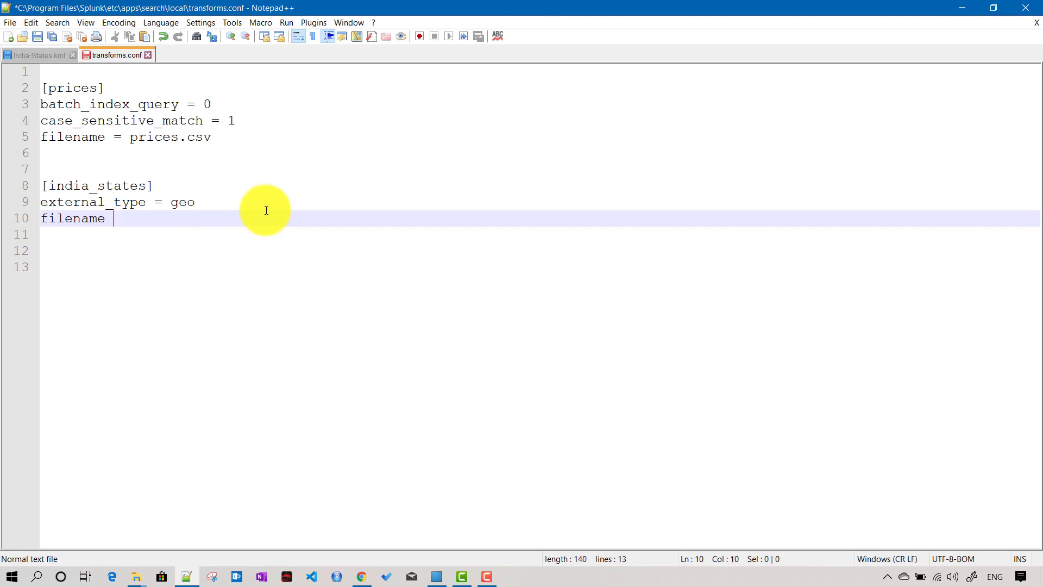
text(=)
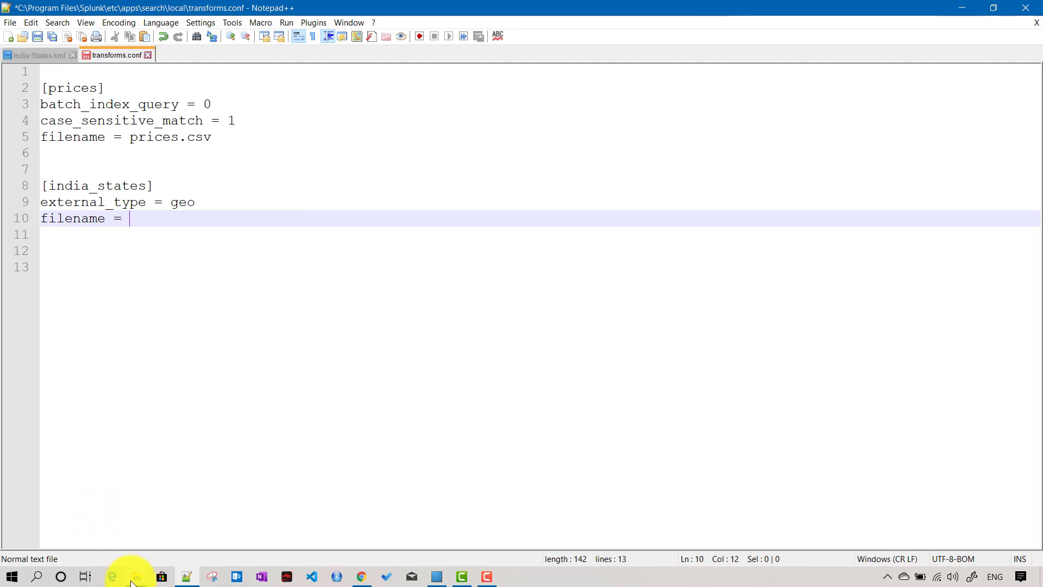
- Copy the name India_States.kmz from the geospatial_lookup folder in File Explorer into the filename setting, and save transforms.conf in Notepad++
mouse_move(133, 579)
click(123, 513)
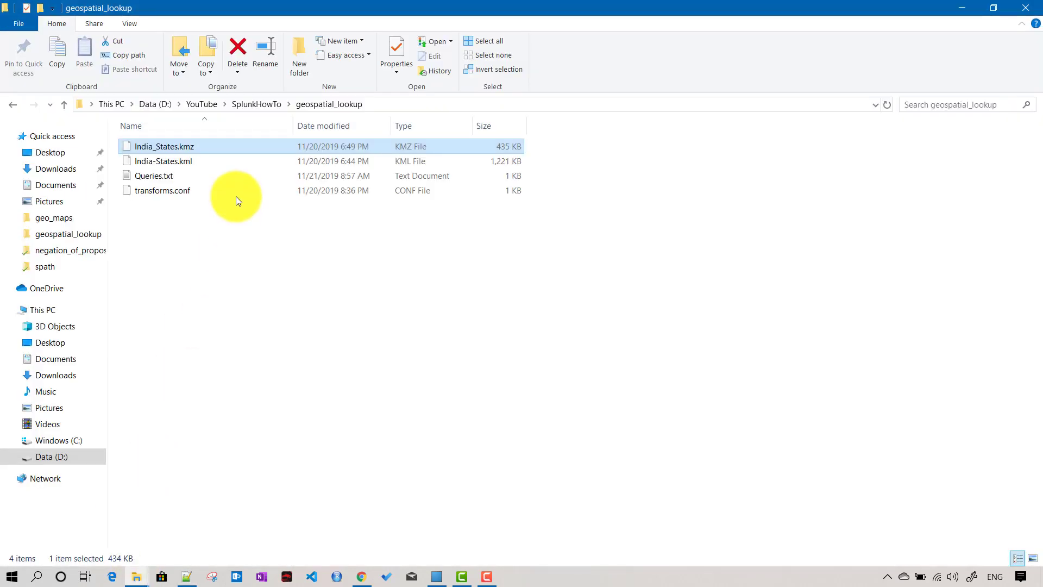
key(F2)
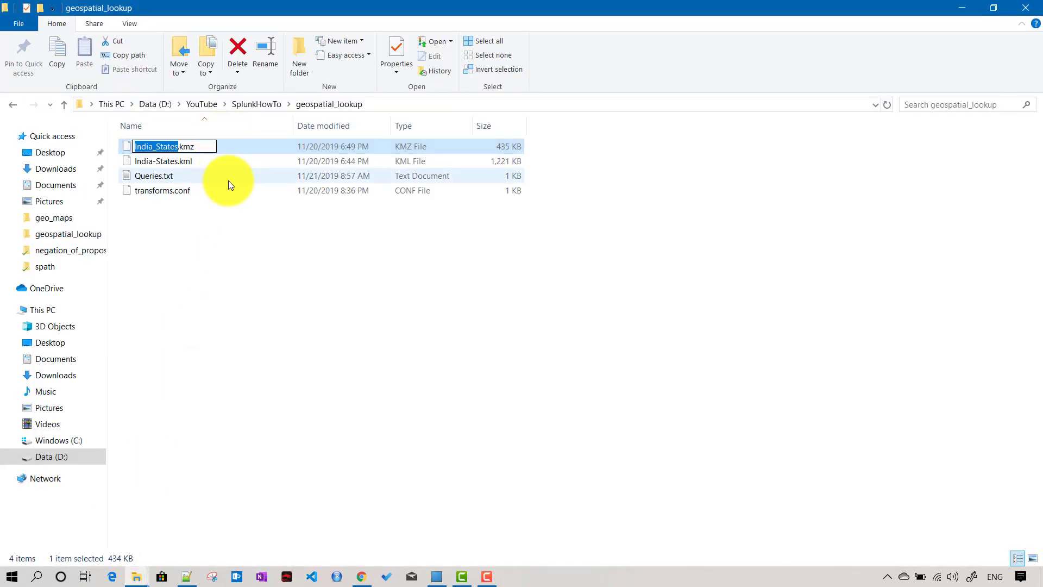
key(ctrl+a)
key(ctrl+c)
key(alt+Tab)
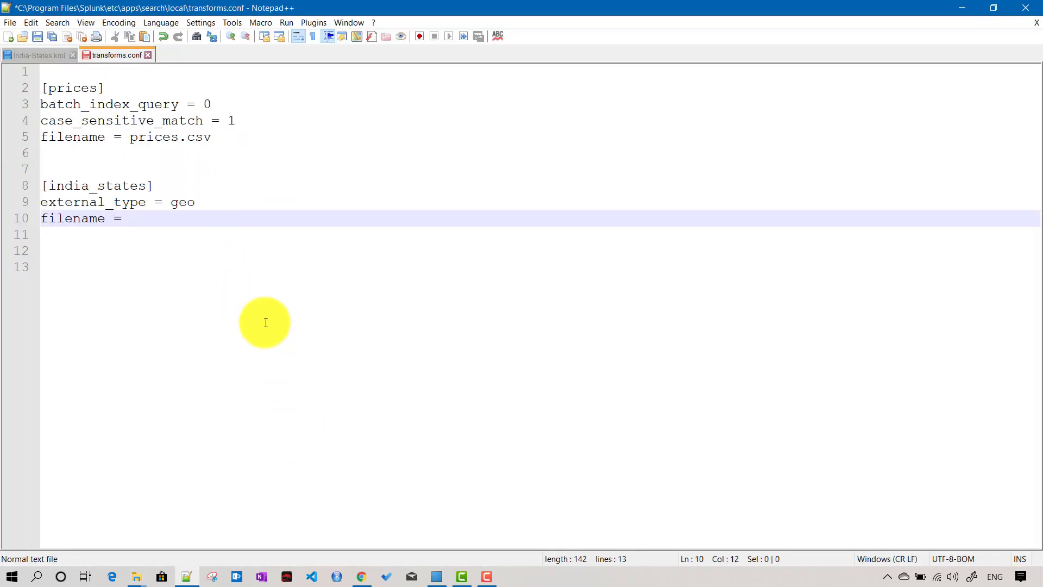
key(ctrl+v)
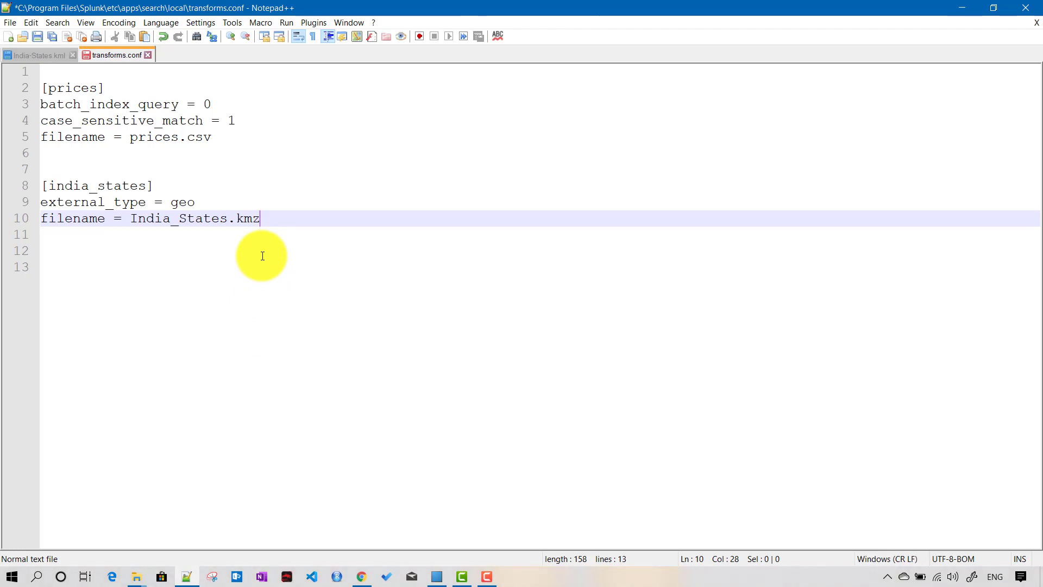
key(ctrl+s)
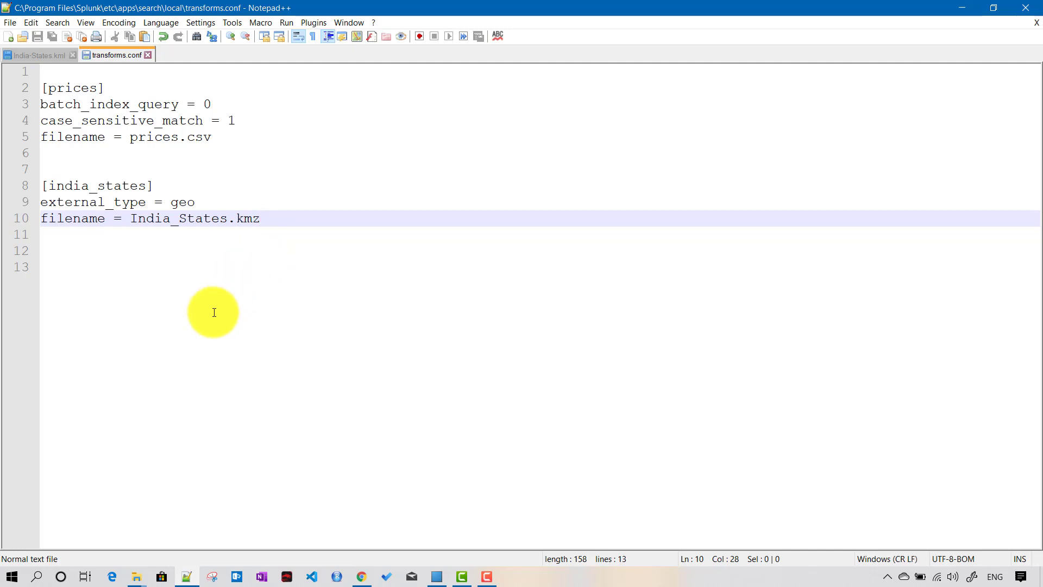
- Bring up India-States.kml in Notepad++ to examine its Placemark structure
click(186, 575)
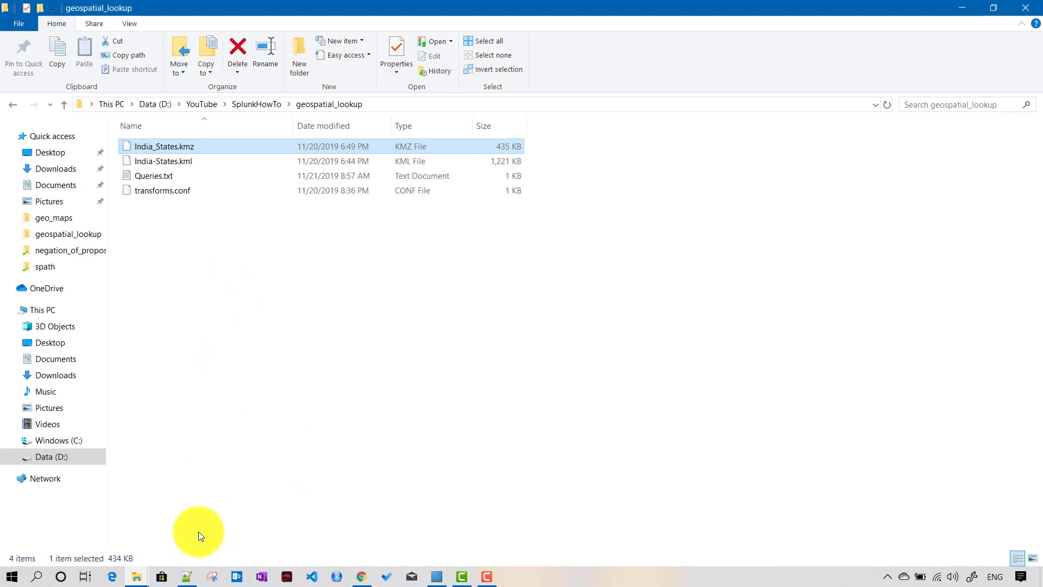
click(186, 574)
click(38, 50)
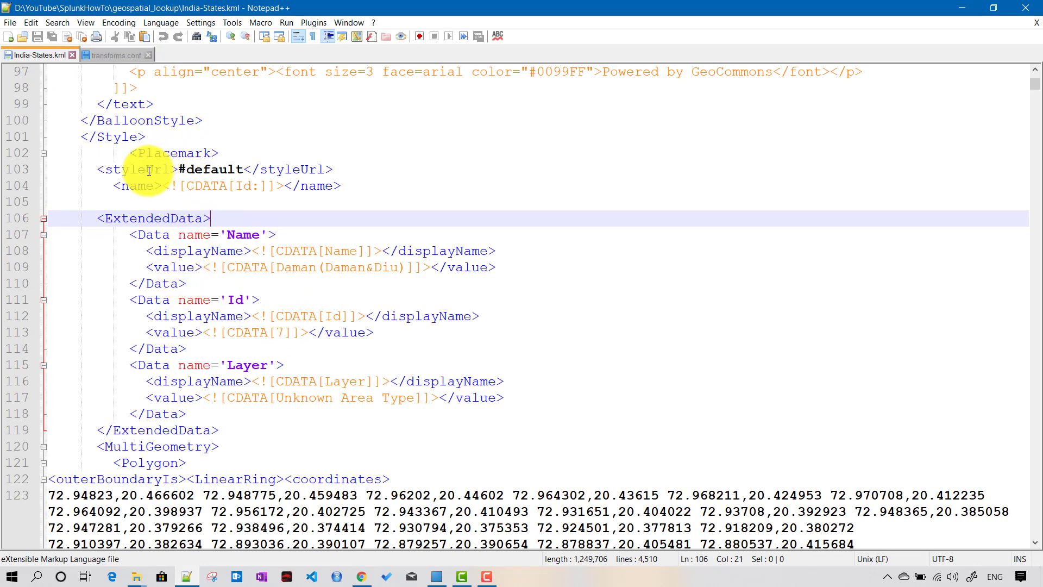
- Examine the name element and its CDATA Id value inside the first Placemark of India-States.kml
double_click(137, 186)
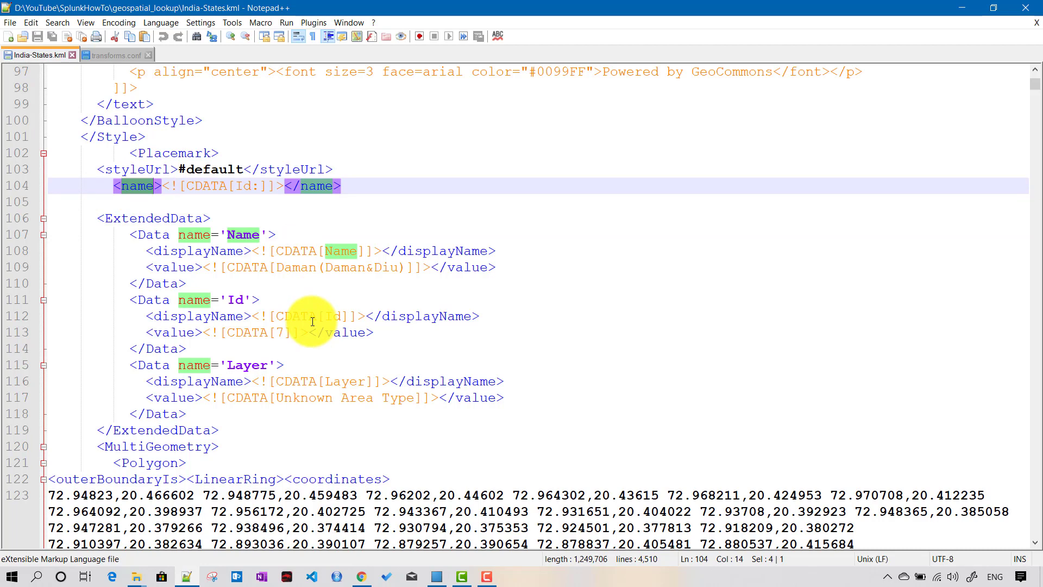
drag(104, 186, 350, 186)
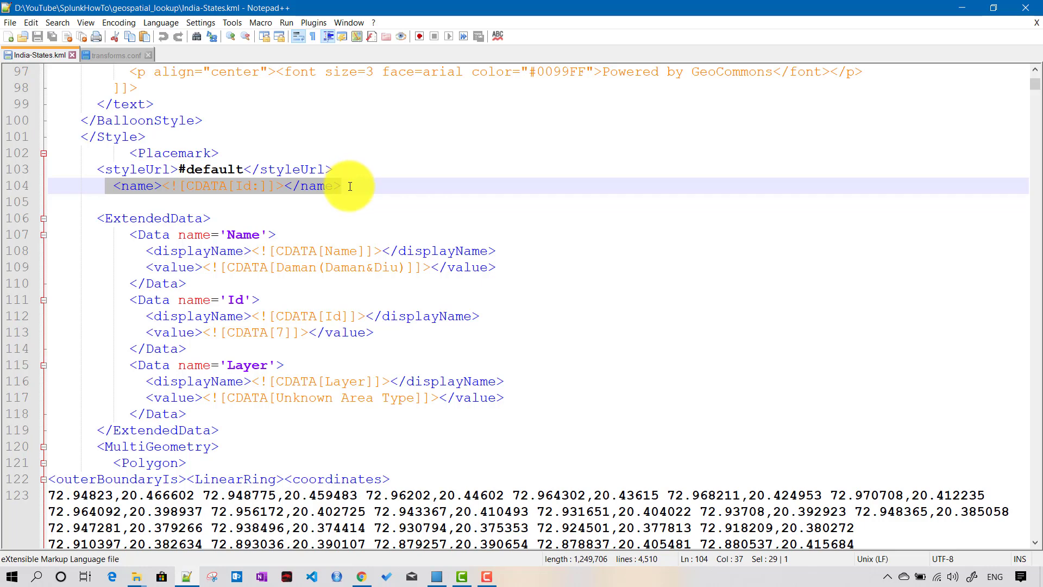
double_click(165, 158)
double_click(137, 187)
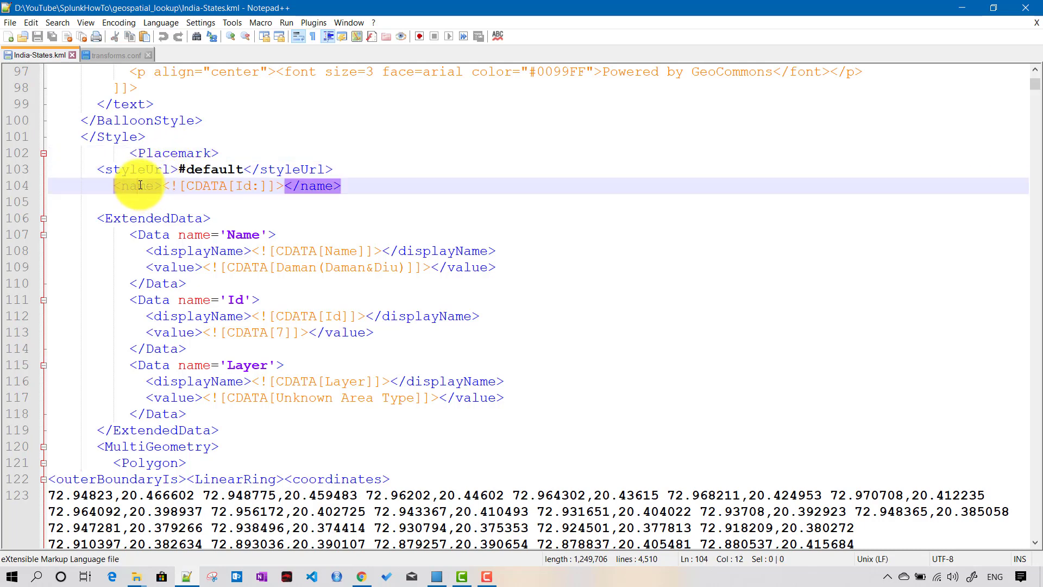
click(327, 215)
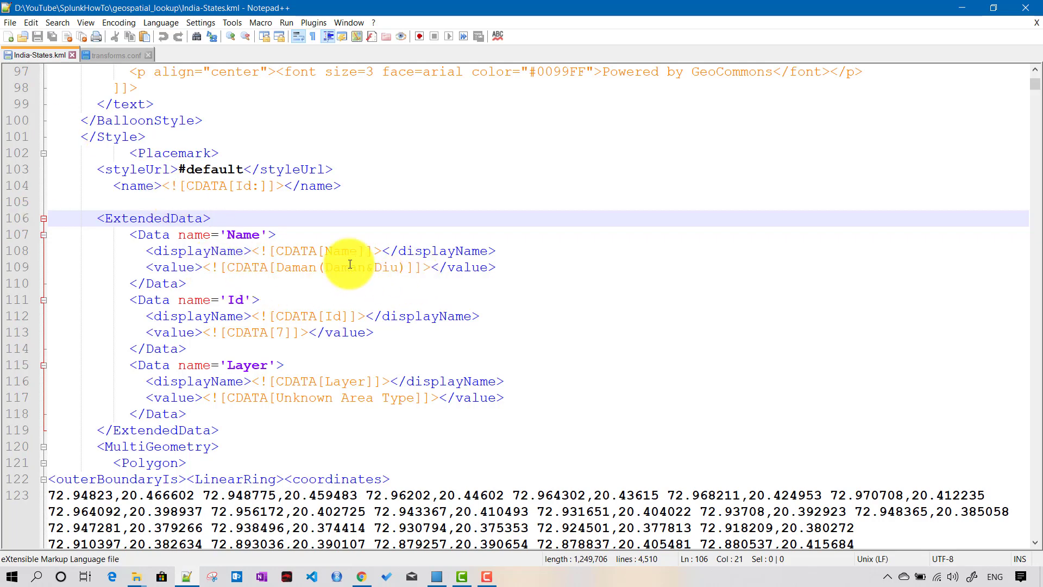
click(150, 157)
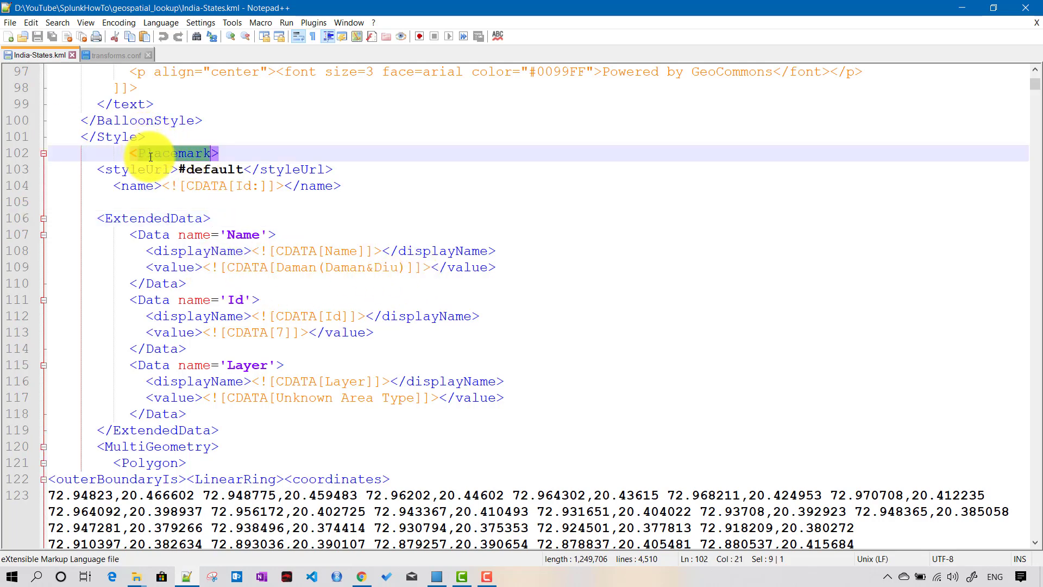
double_click(136, 186)
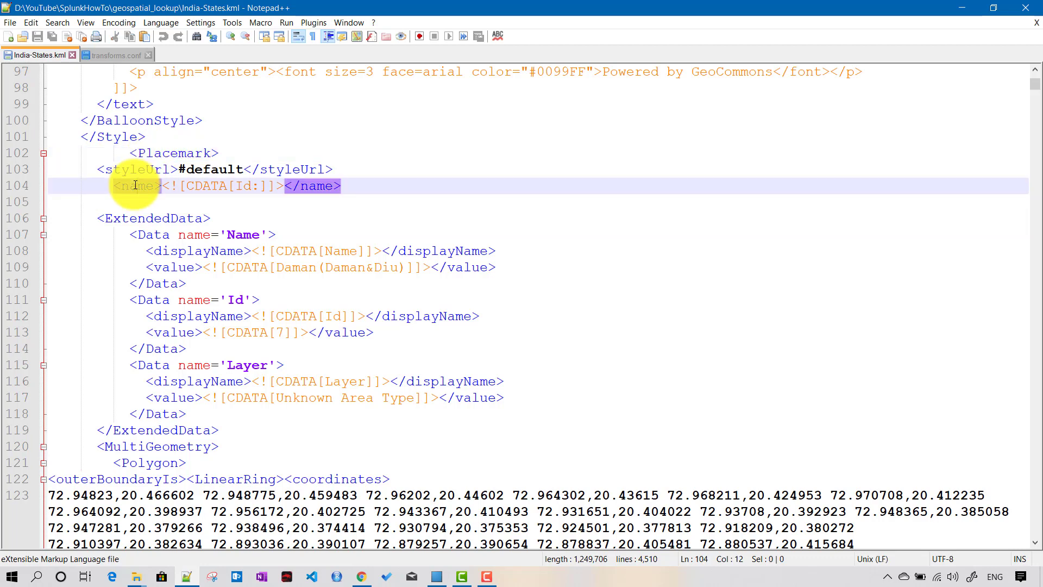
click(264, 187)
drag(265, 187, 187, 186)
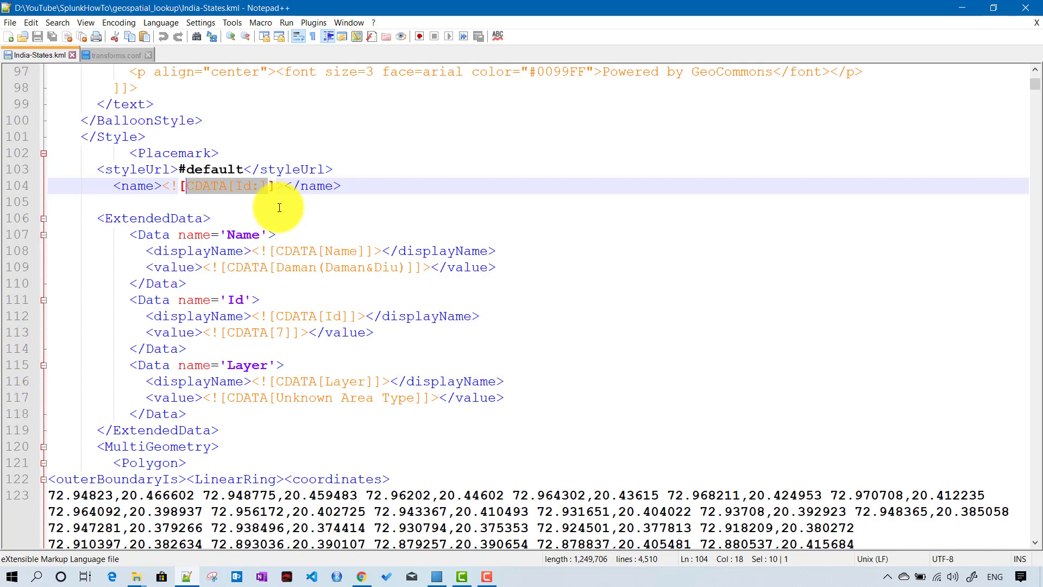
click(207, 202)
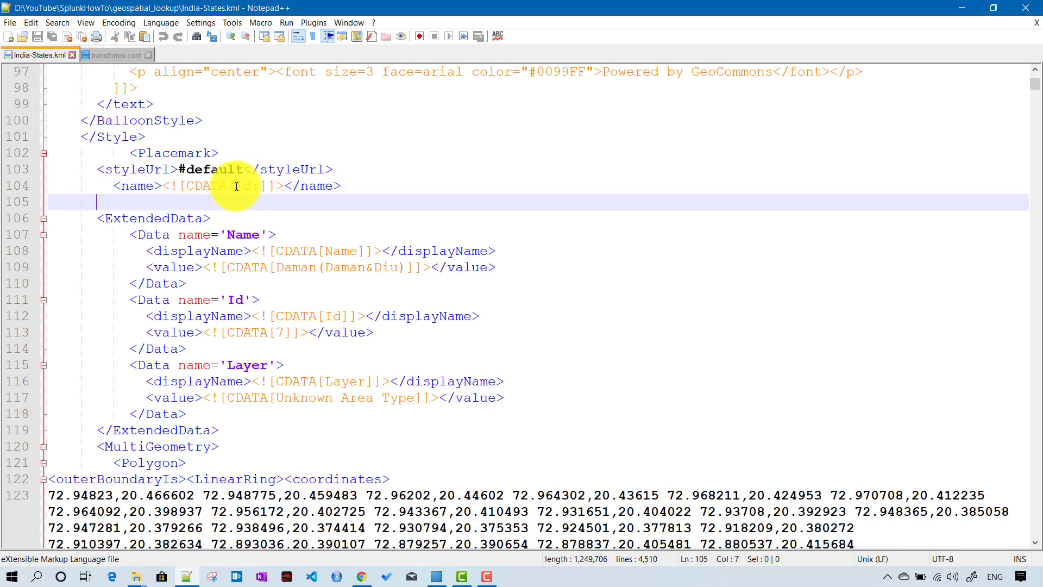
drag(236, 186, 260, 186)
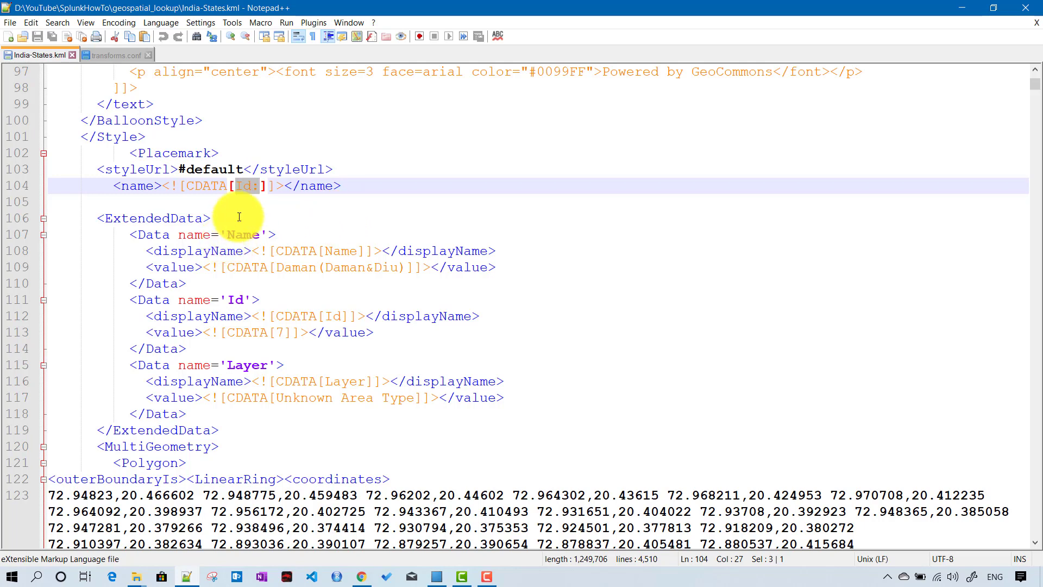
- Compare the name and ExtendedData elements of the first Placemark with those of the following Placemarks in India-States.kml
double_click(163, 152)
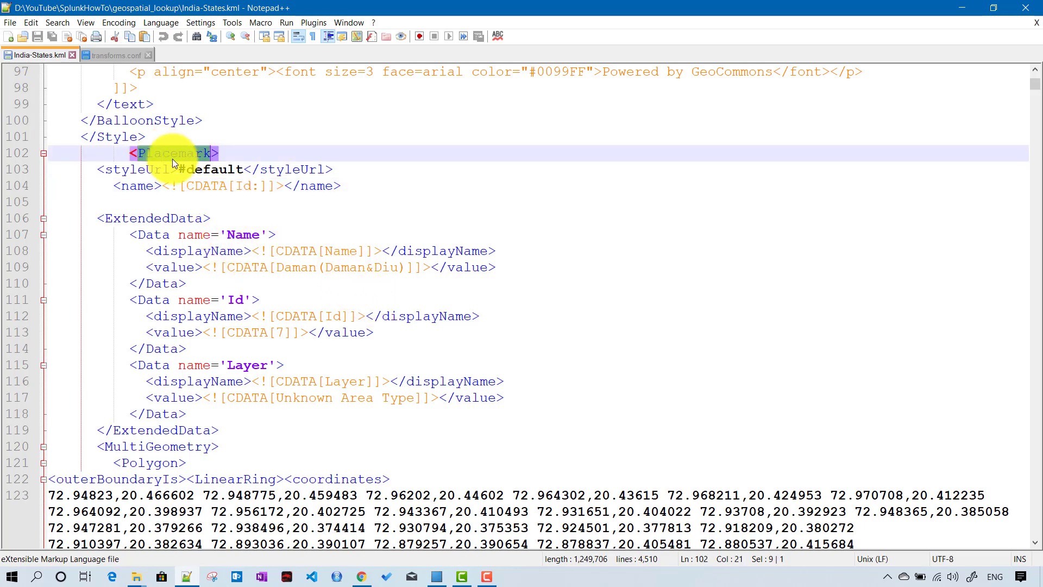
scroll(457, 263, down, 7)
scroll(457, 263, down, 1)
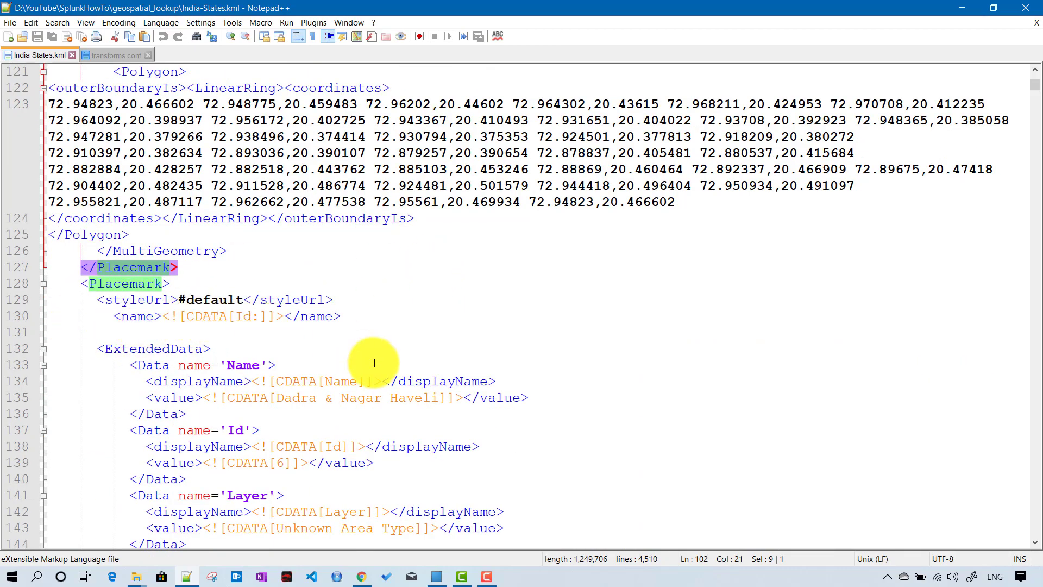
scroll(377, 364, down, 15)
scroll(376, 365, down, 4)
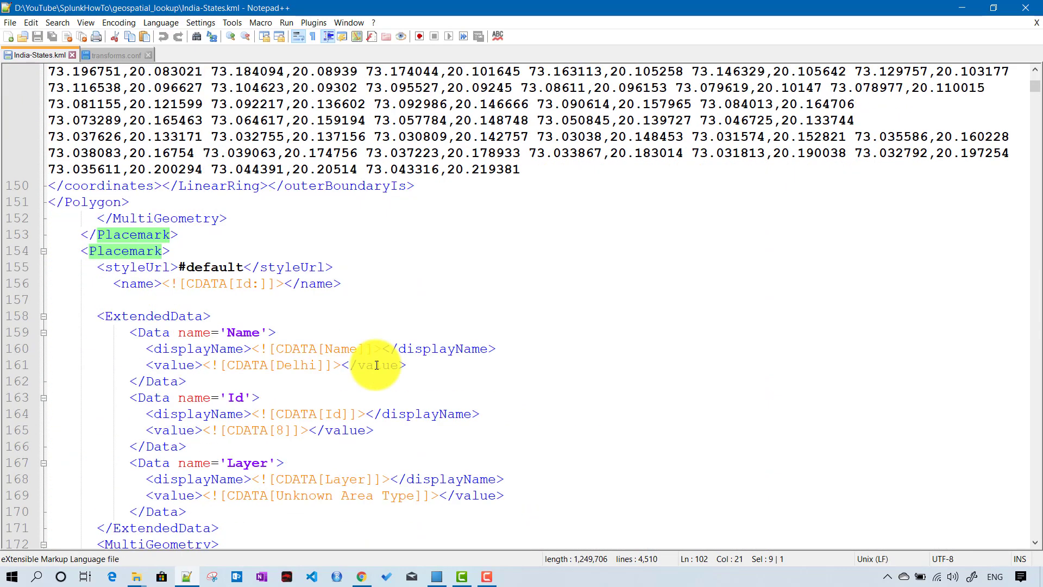
scroll(376, 364, up, 20)
scroll(376, 364, up, 3)
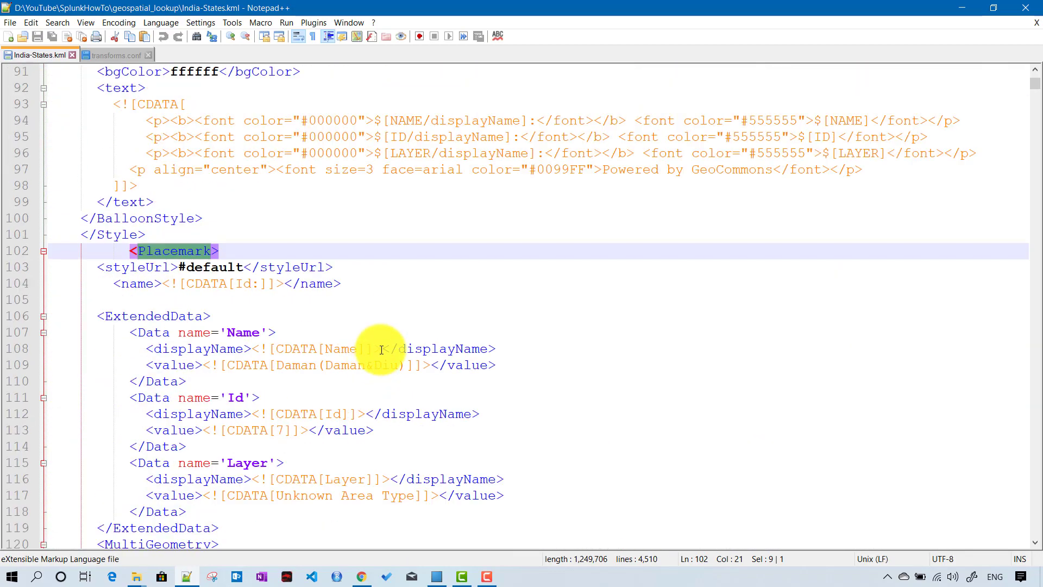
scroll(328, 402, down, 1)
scroll(328, 402, down, 2)
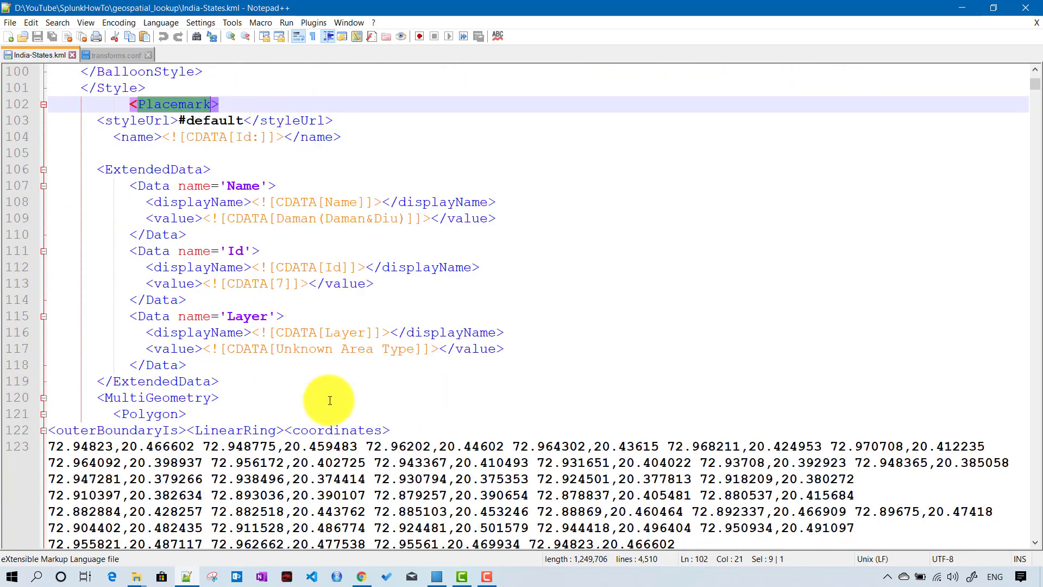
- Return to transforms.conf to review the [india_states] stanza
click(363, 581)
click(359, 583)
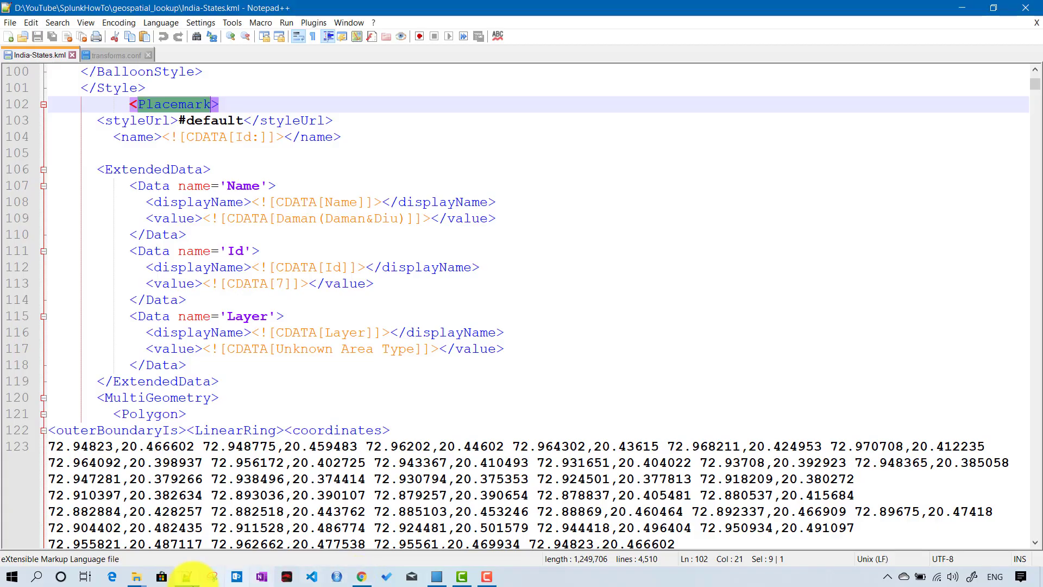
click(112, 55)
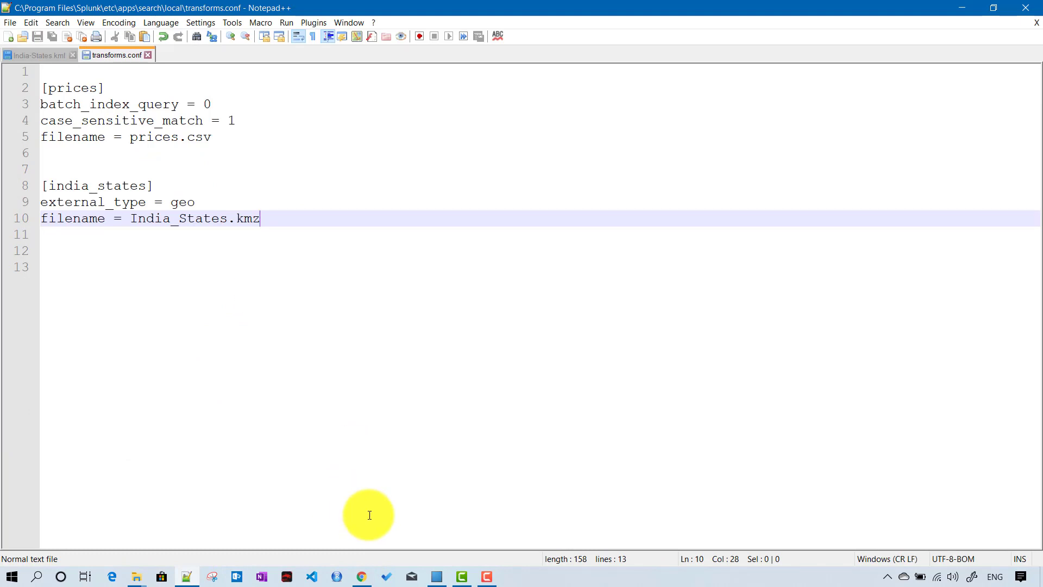
- Switch to Splunk in Chrome, restart it from the Server controls page, and sign back in
mouse_move(366, 582)
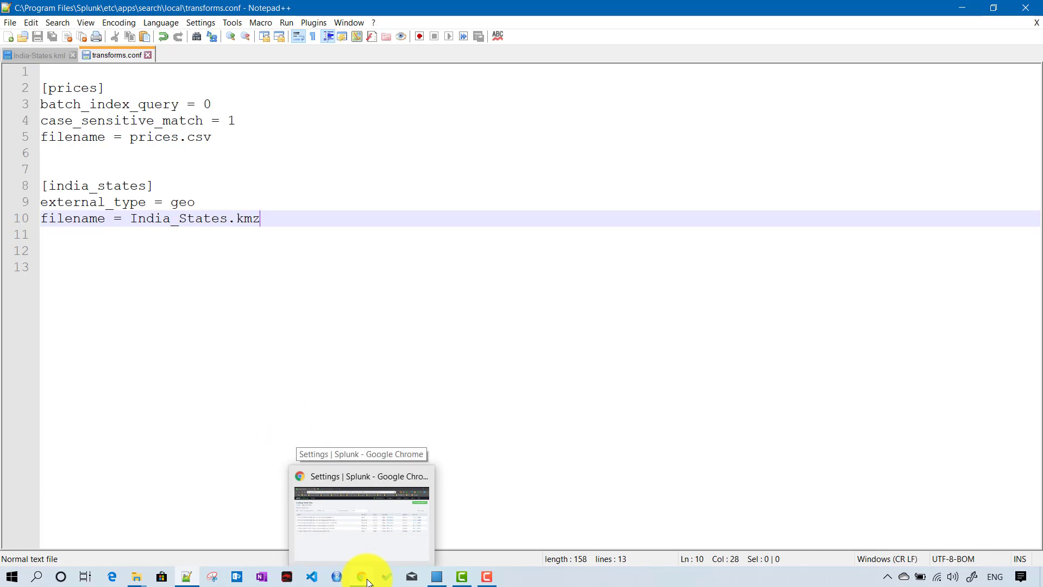
click(367, 582)
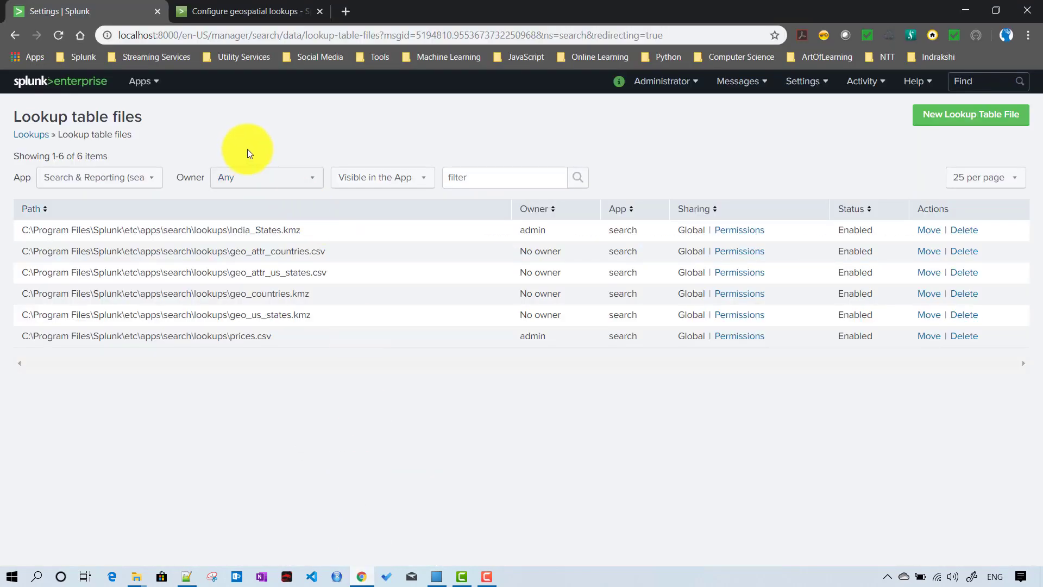
click(801, 82)
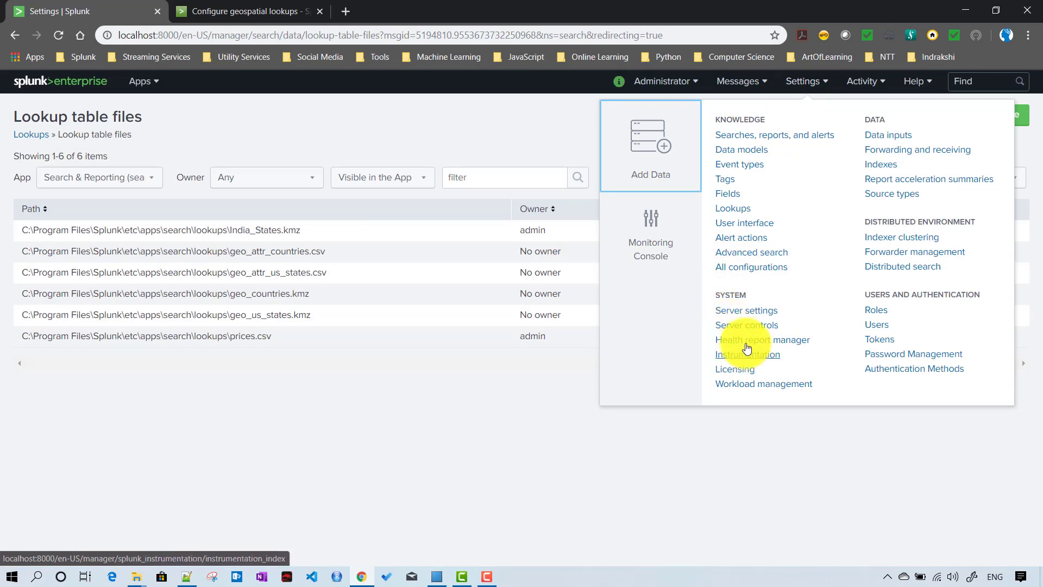
click(742, 333)
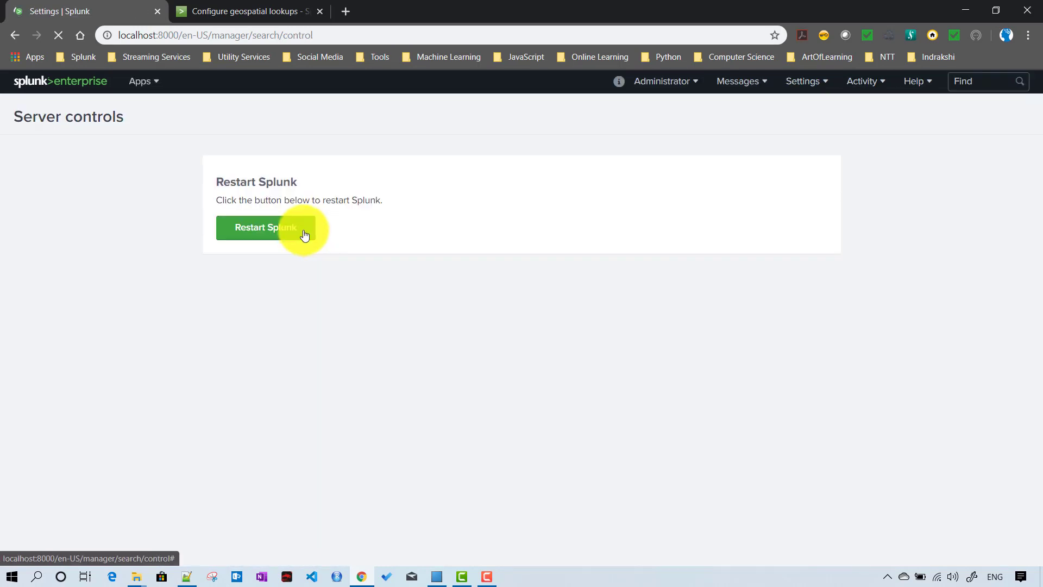
click(265, 233)
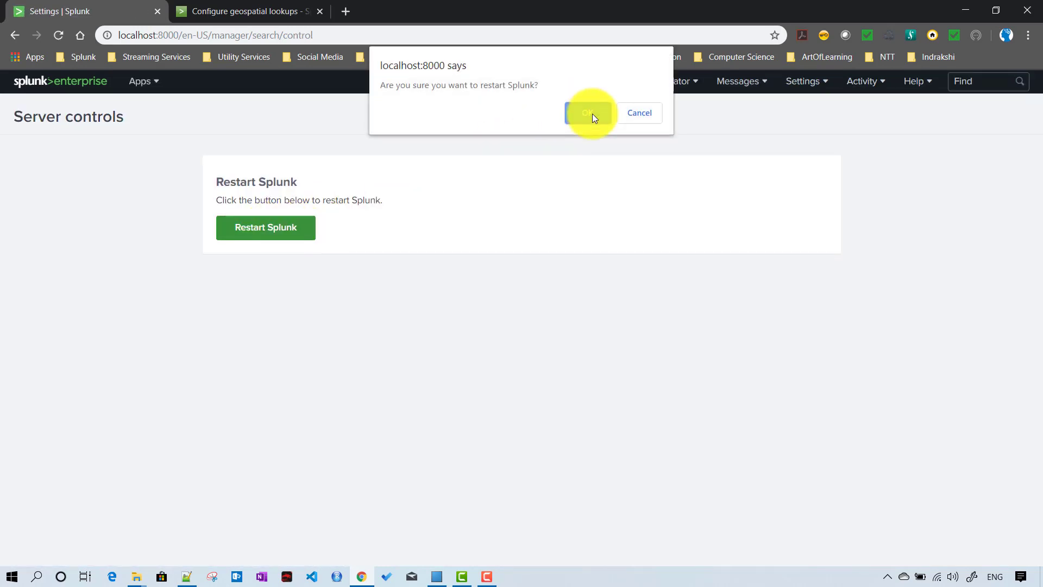
click(591, 112)
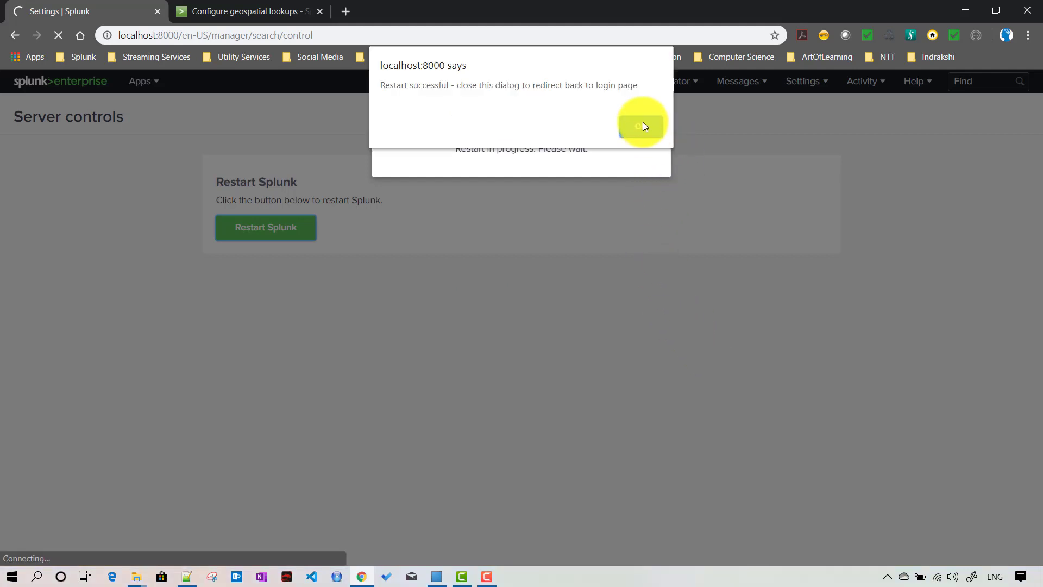
click(641, 125)
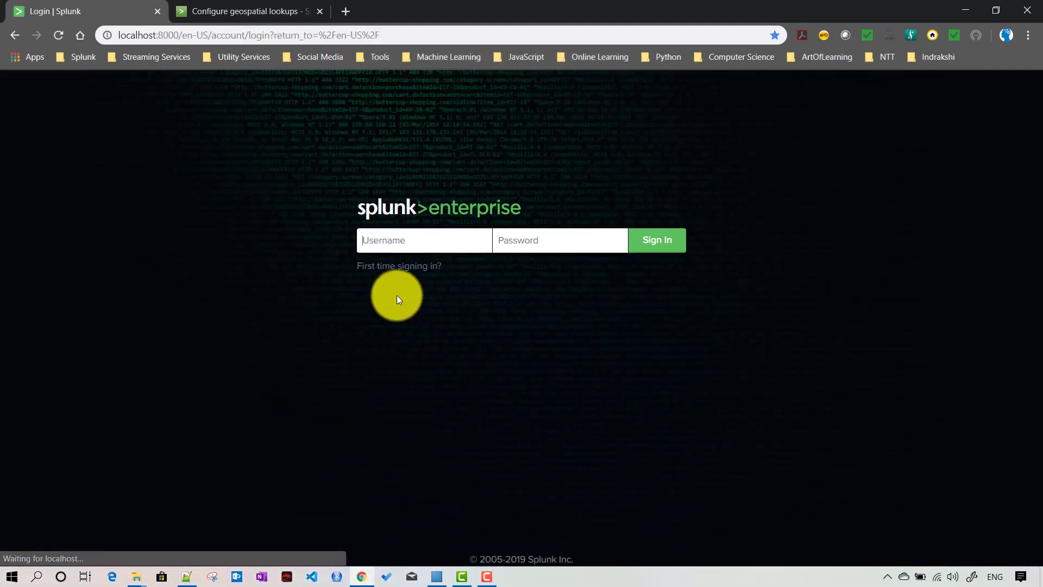
click(664, 239)
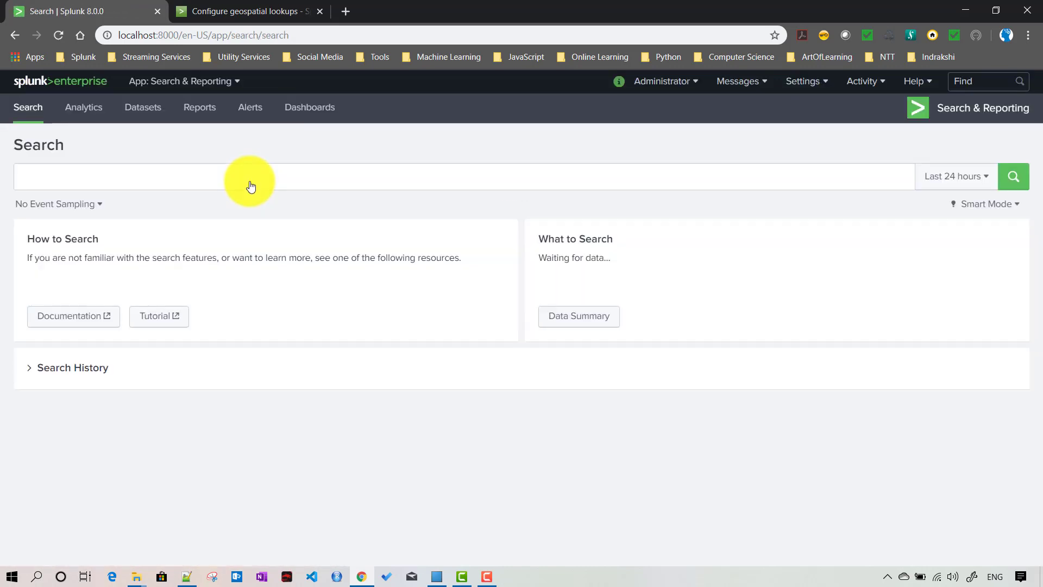
- Check the india_states stanza name in transforms.conf in Notepad++, and run the search | inputlookup india_states in Splunk
click(186, 575)
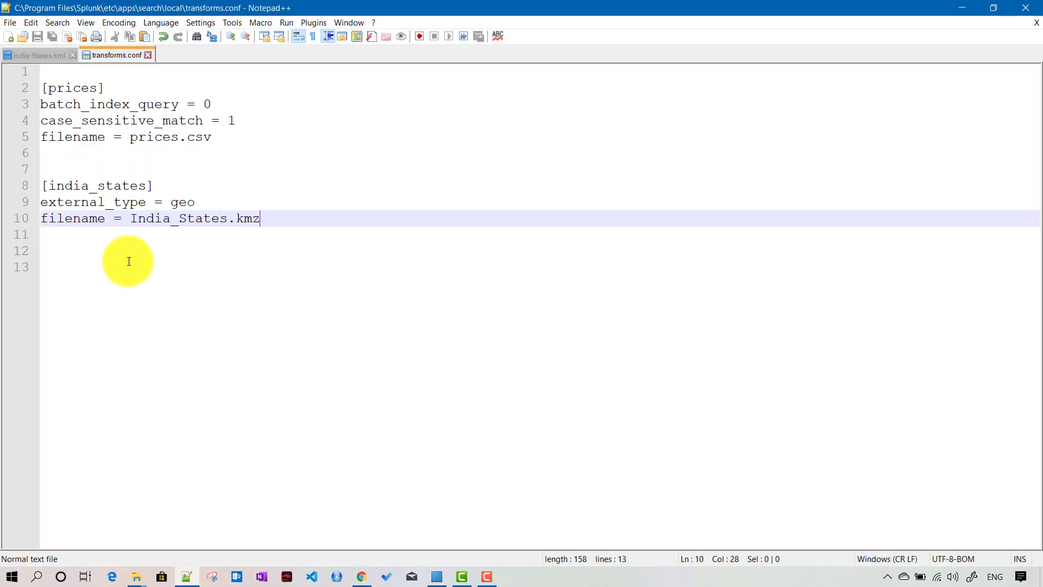
double_click(98, 186)
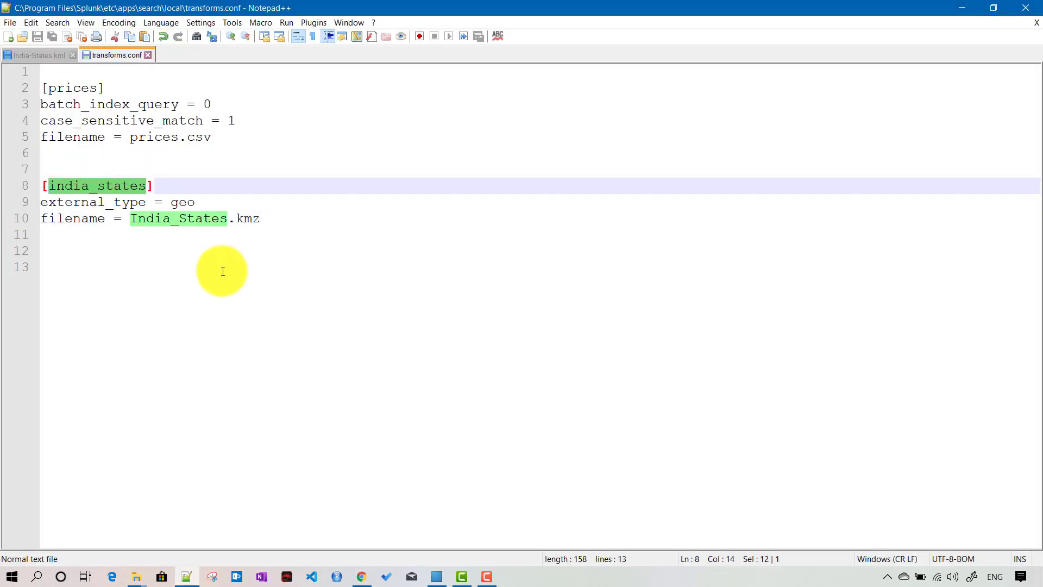
key(alt+Tab)
click(131, 170)
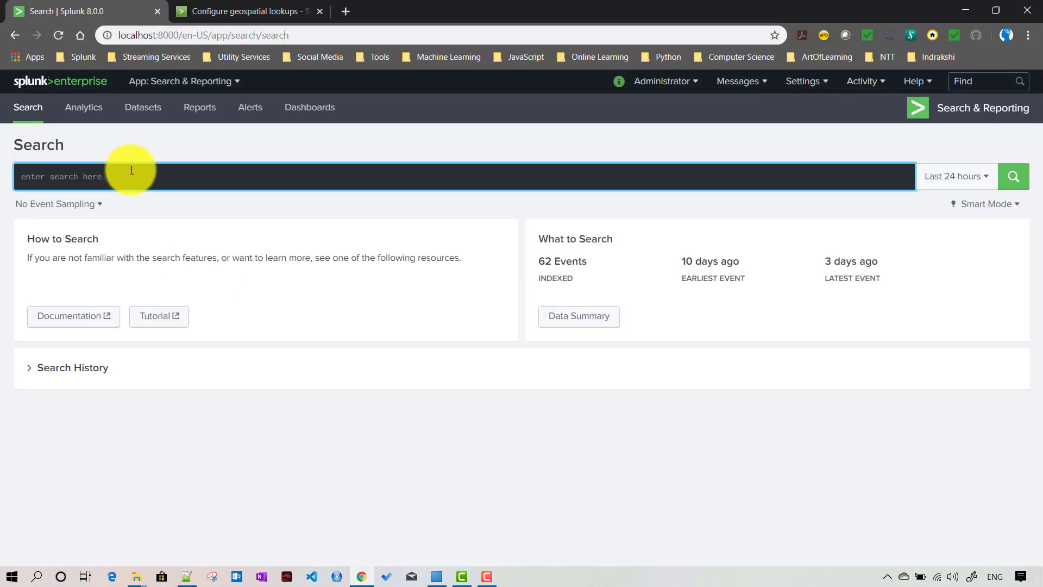
text(| inpu)
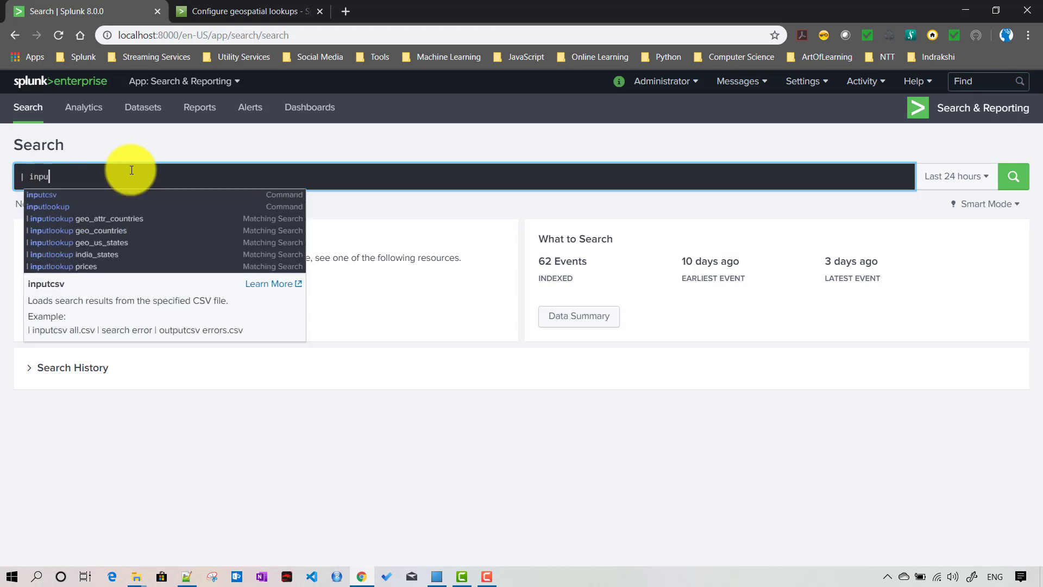
text(tlookup )
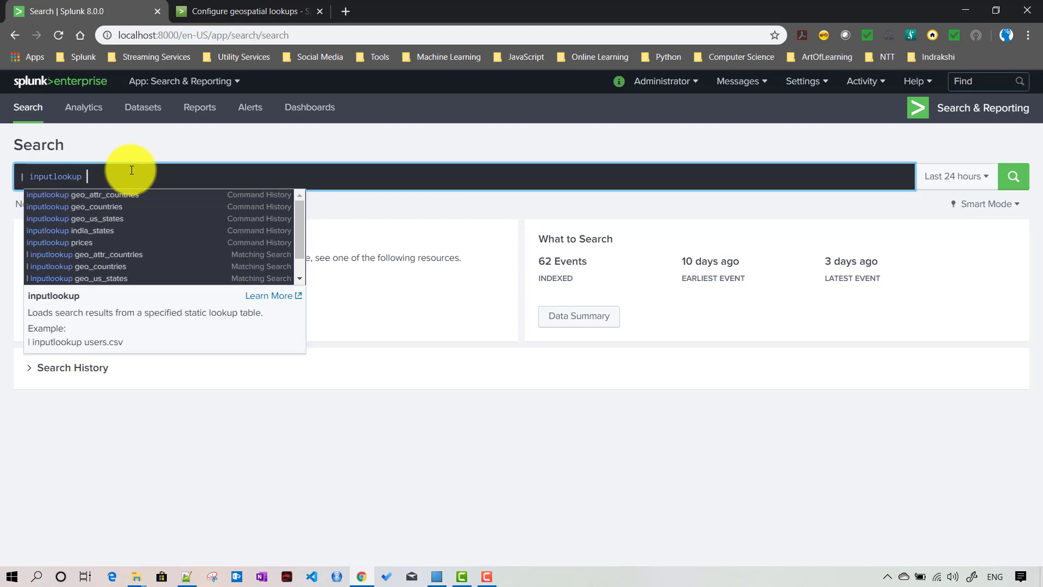
text(india_states)
key(Return)
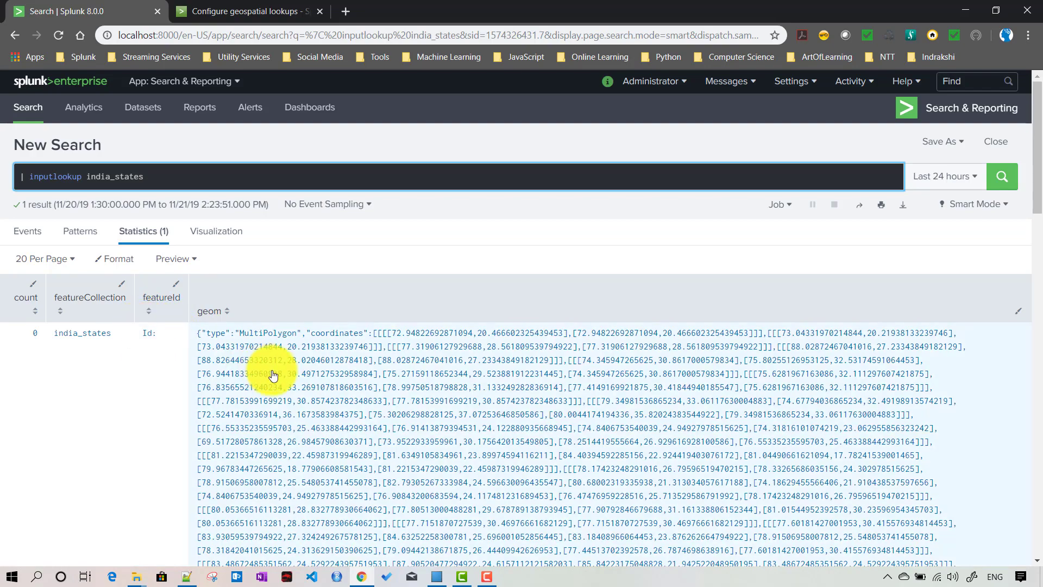
- Examine the featureId and geom columns returned for the india_states lookup through to the end of the coordinates
scroll(285, 375, down, 15)
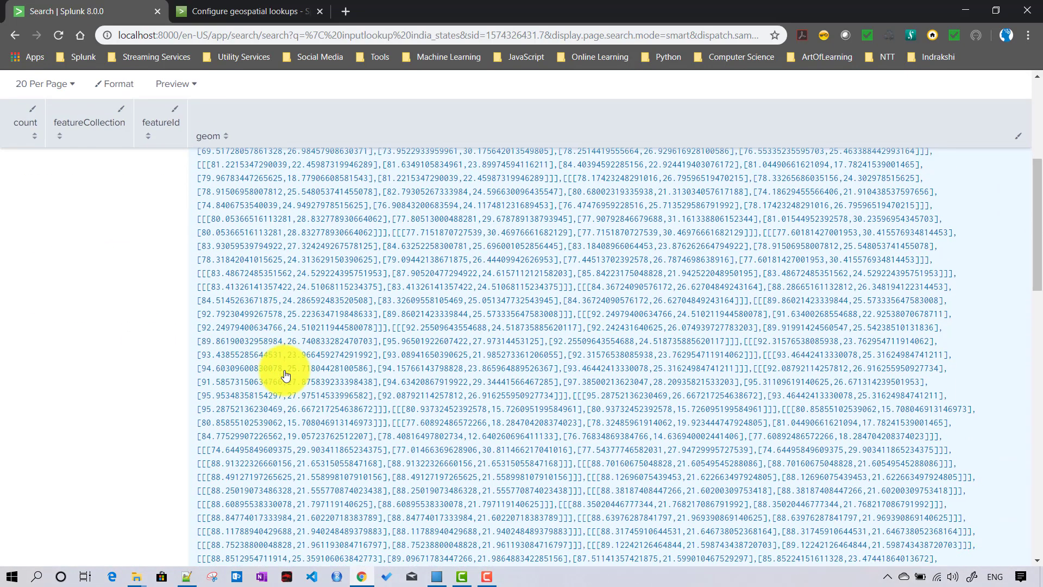
scroll(285, 375, down, 4)
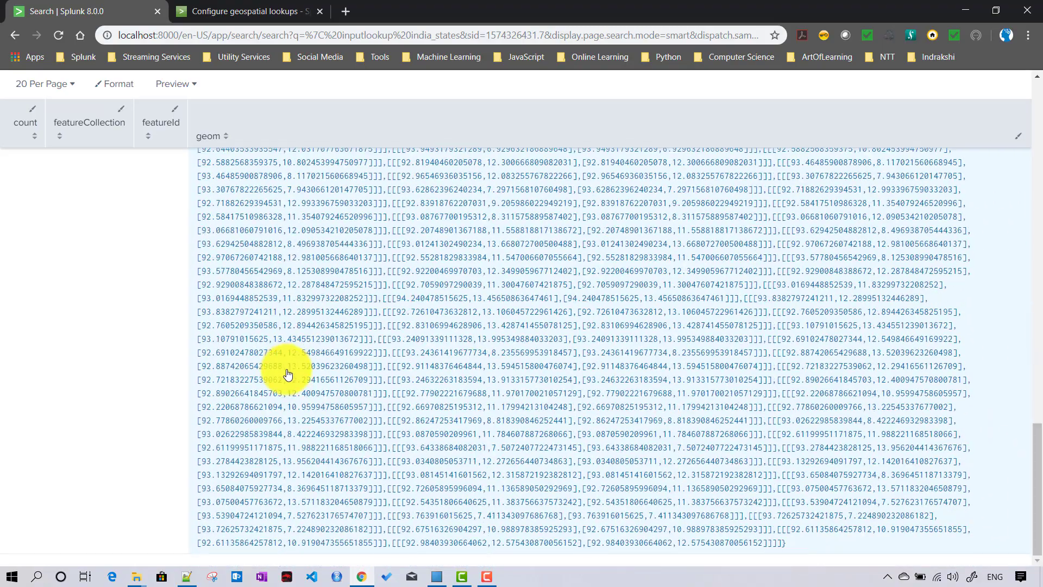
scroll(455, 385, down, 3)
scroll(455, 386, up, 20)
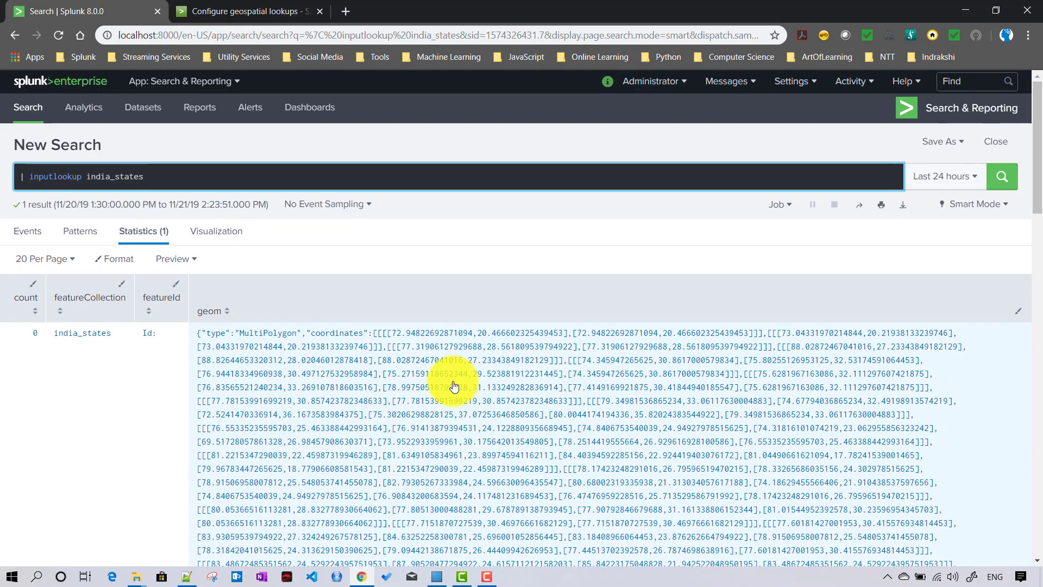
scroll(446, 384, down, 15)
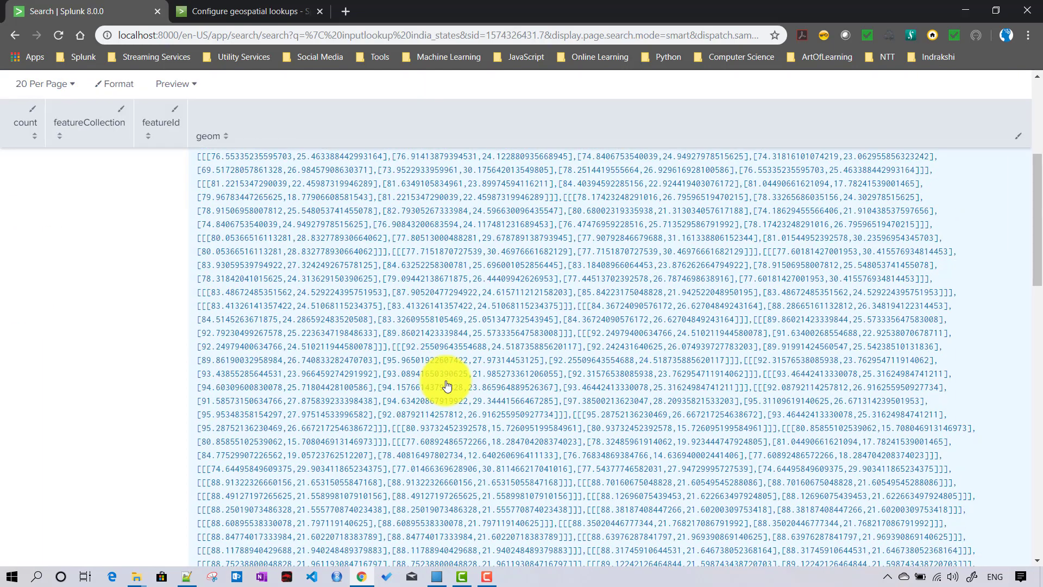
scroll(450, 383, up, 4)
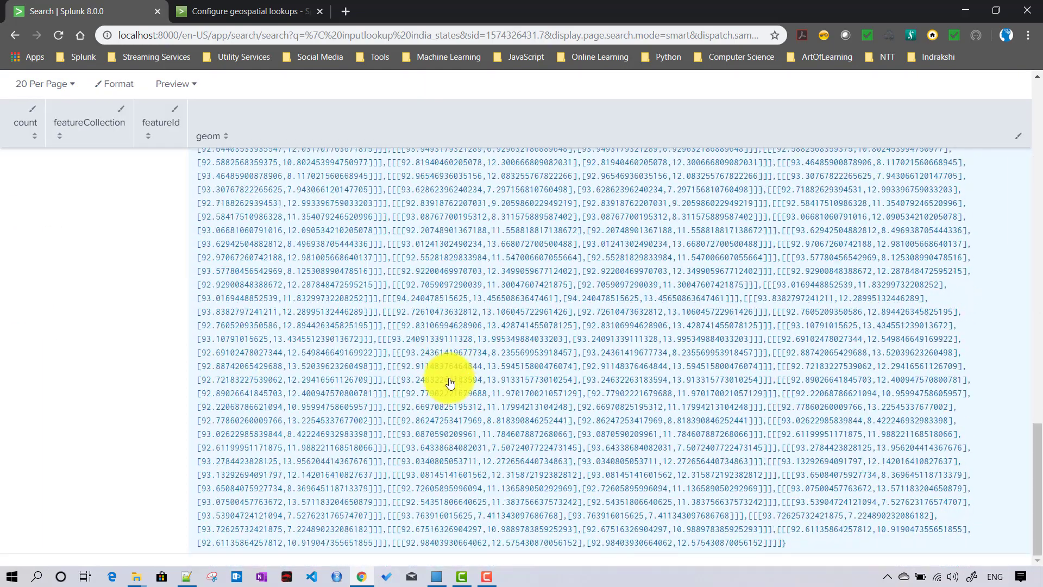
- Visualize the india_states lookup results as a Choropleth Map
scroll(456, 374, up, 12)
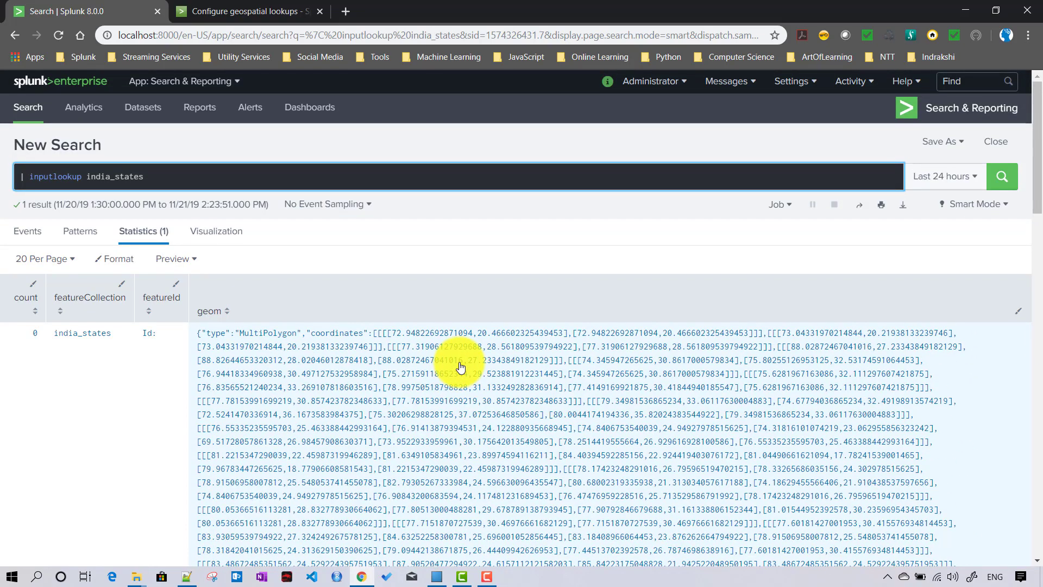
click(218, 239)
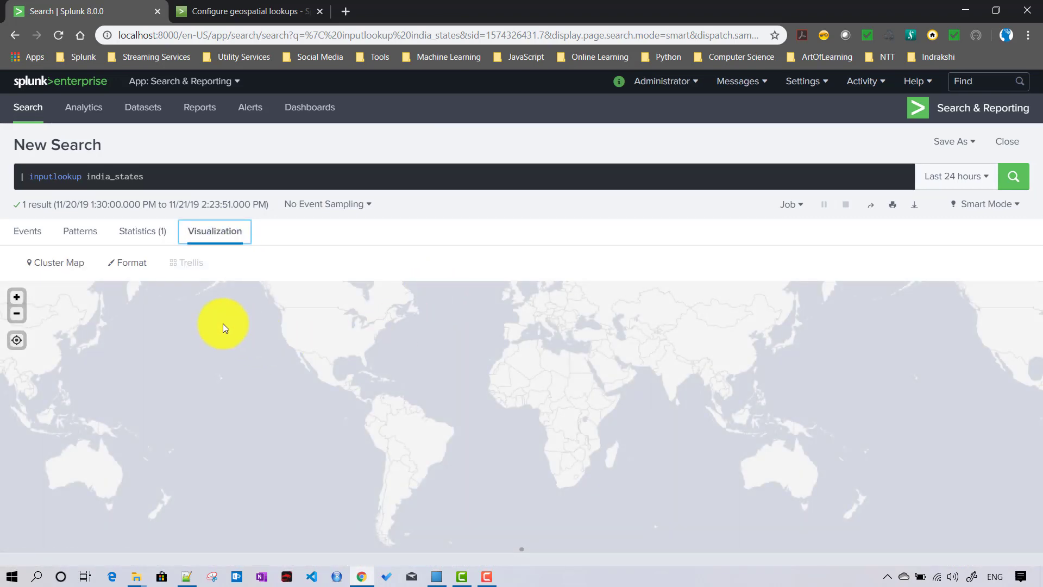
click(62, 263)
click(145, 384)
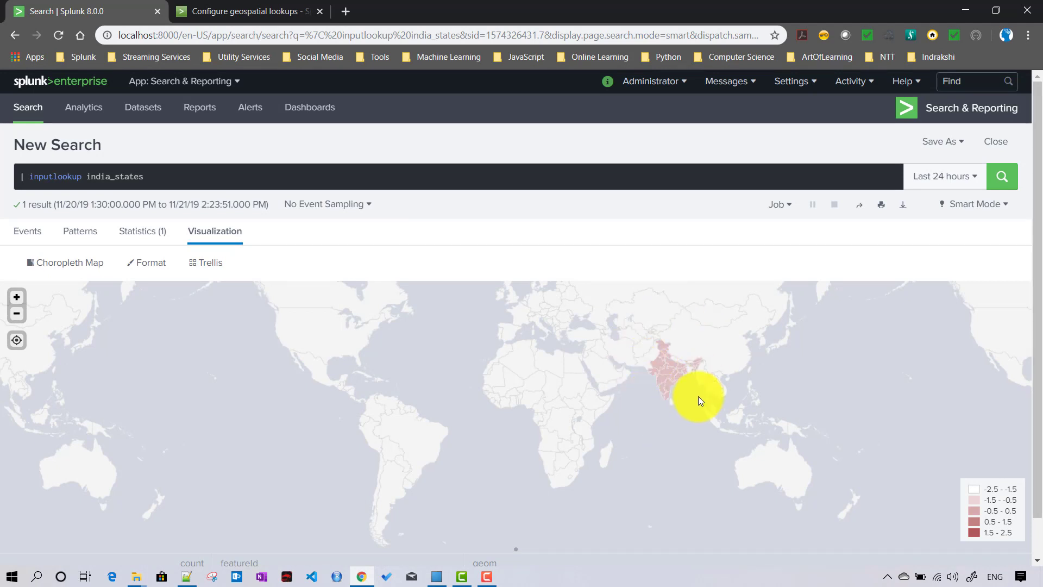
- Inspect the shaded Indian states on the choropleth map up close, and return to the statistics table
mouse_move(675, 366)
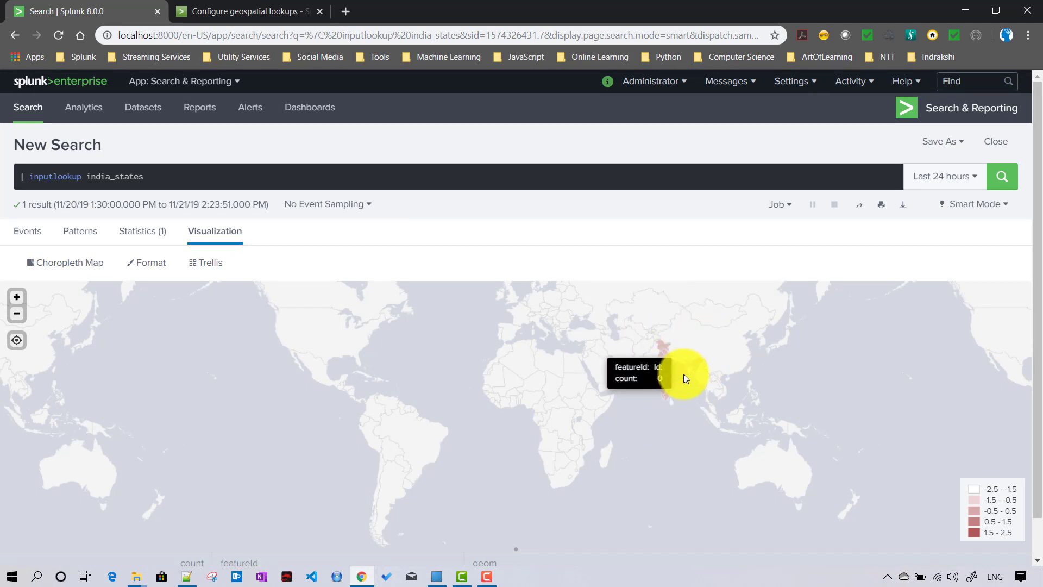
click(16, 297)
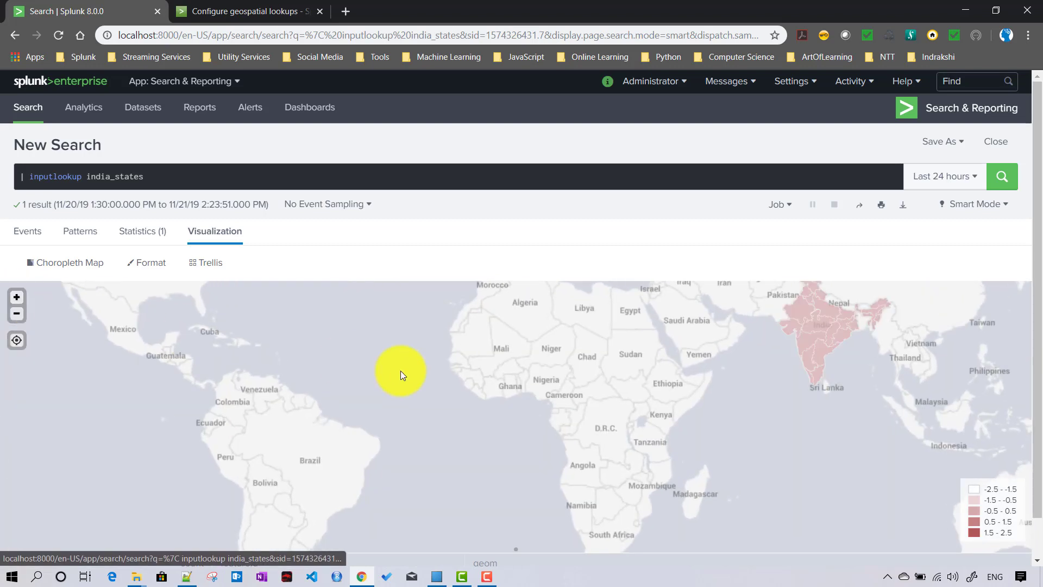
drag(775, 367, 426, 462)
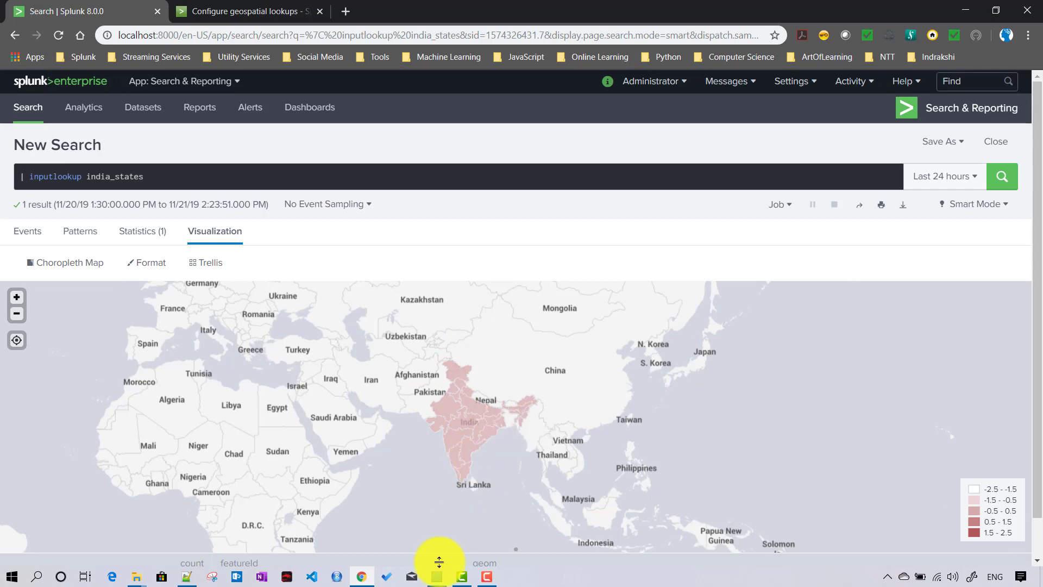
click(133, 242)
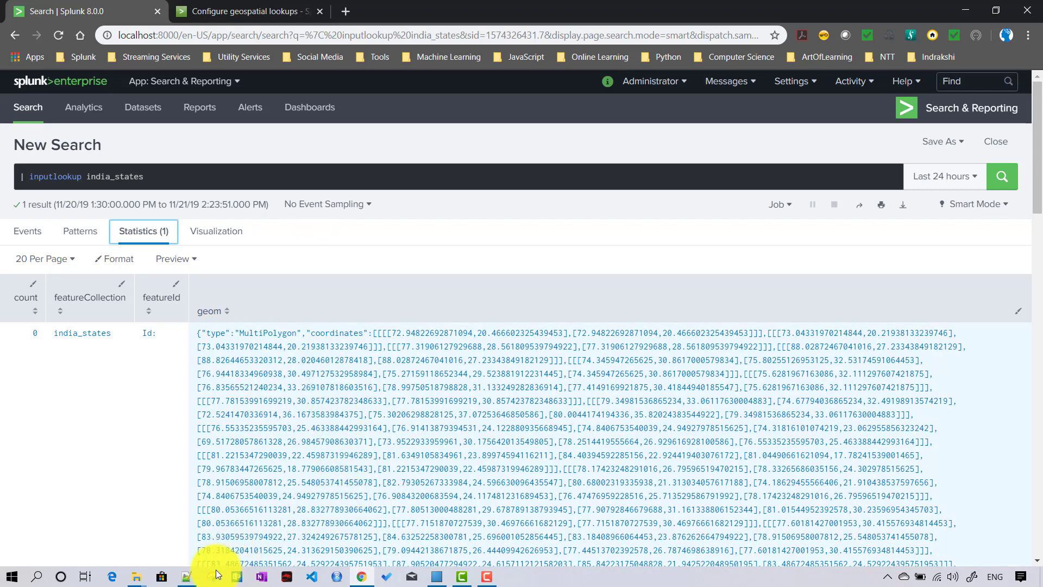
- Switch to transforms.conf in Notepad++ and add a feature_id_element = line below the filename in the [india_states] stanza
click(187, 579)
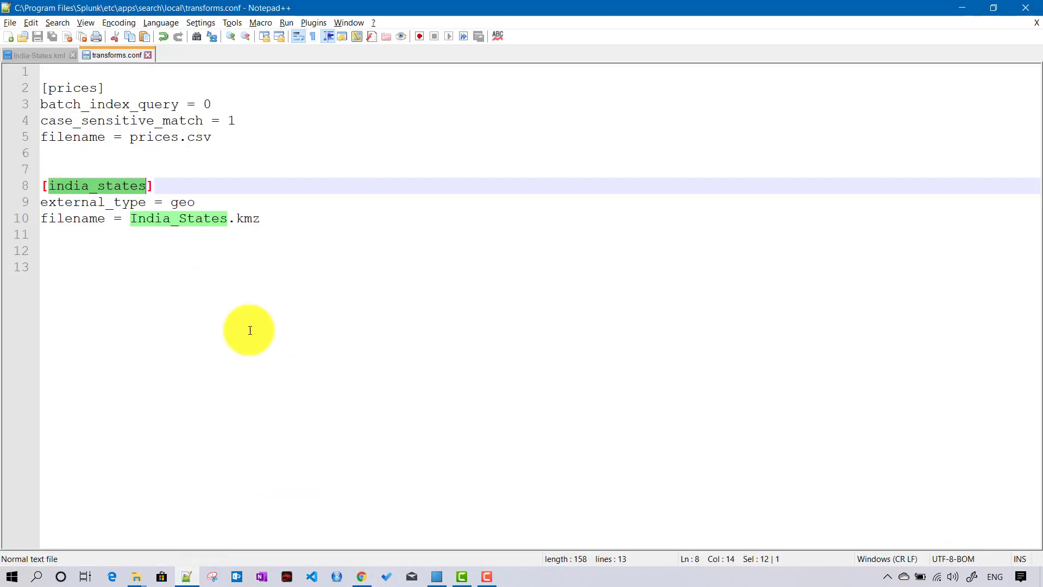
click(288, 221)
key(Return)
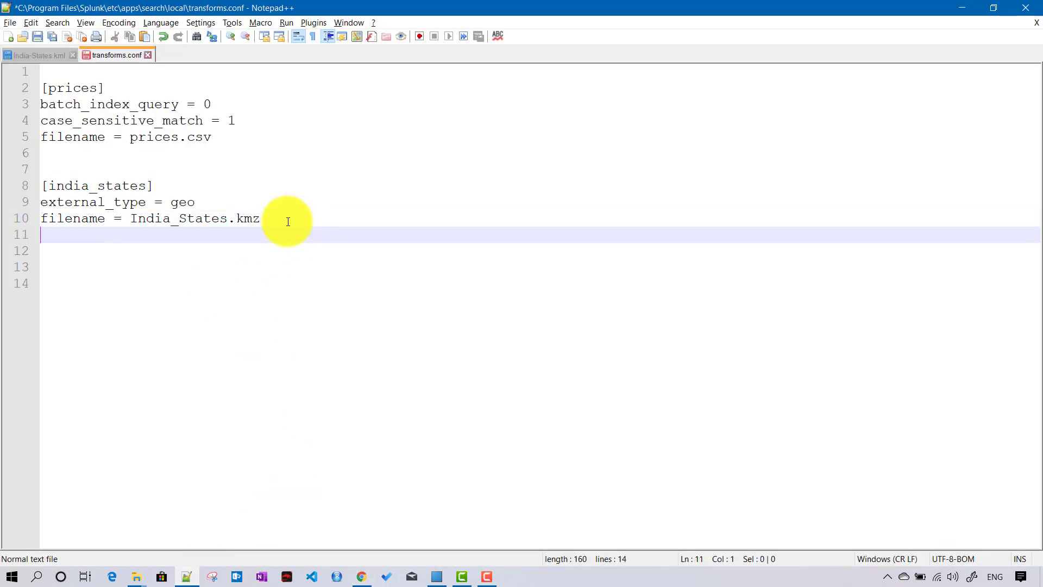
text(f)
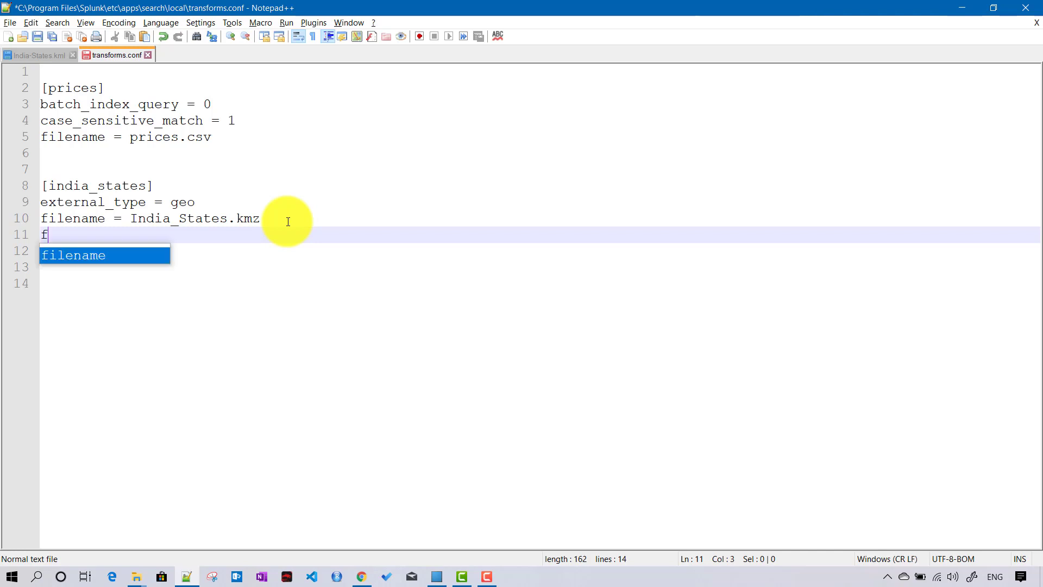
text(eature_id_)
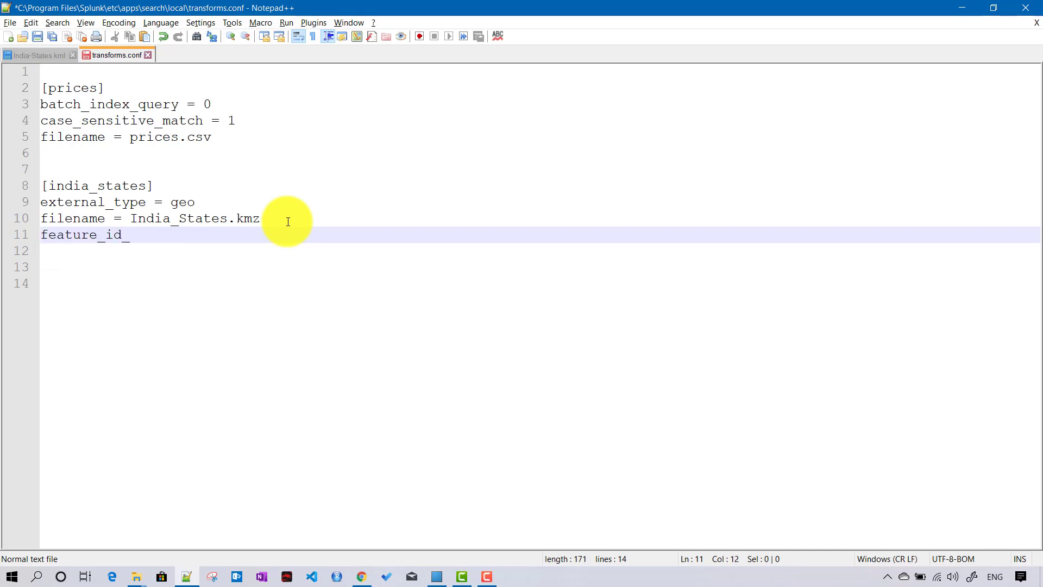
text(element =)
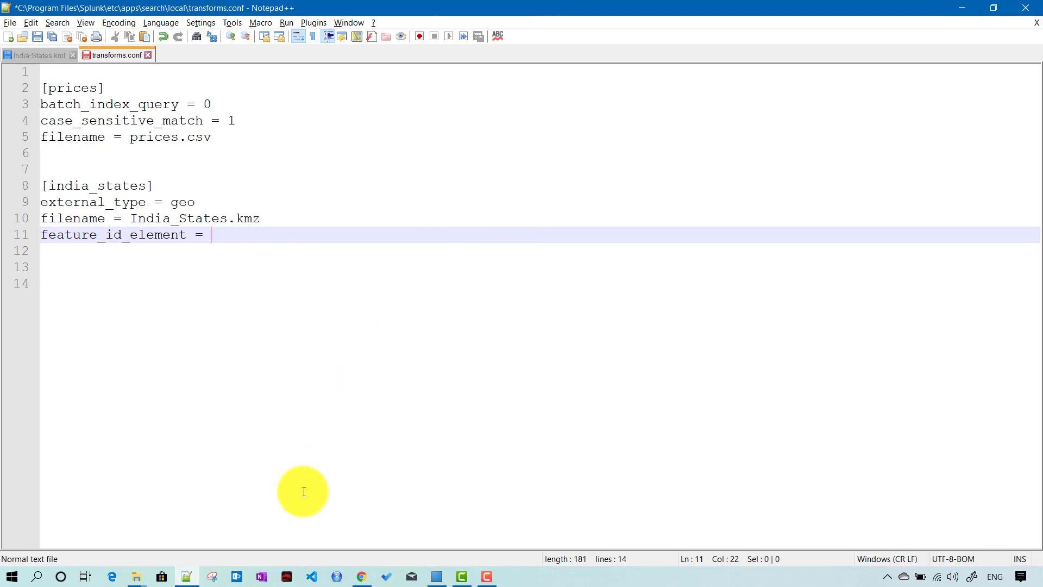
- Switch to Chrome and open google.com in a new browser tab
click(361, 576)
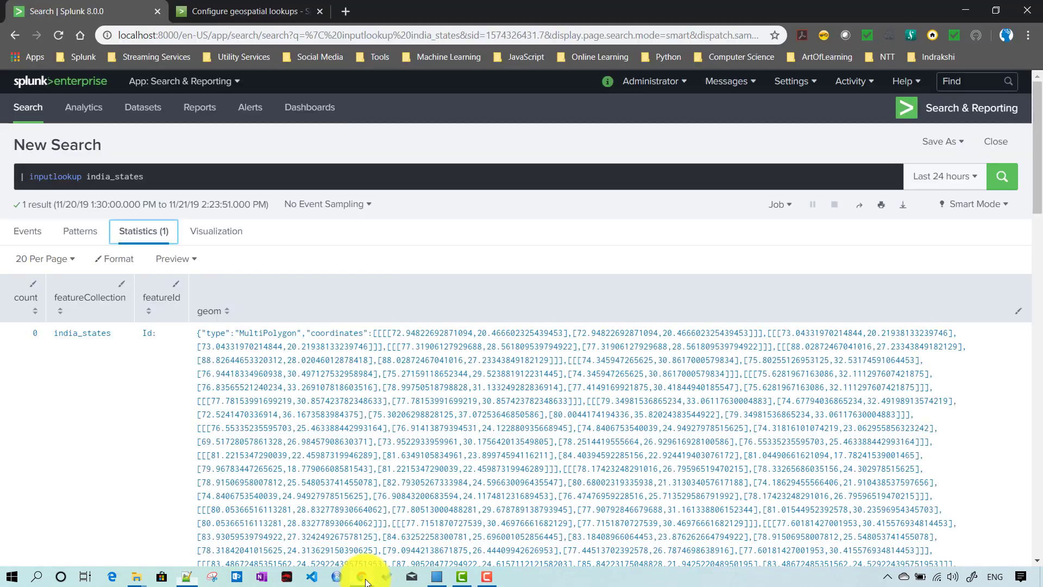
click(344, 11)
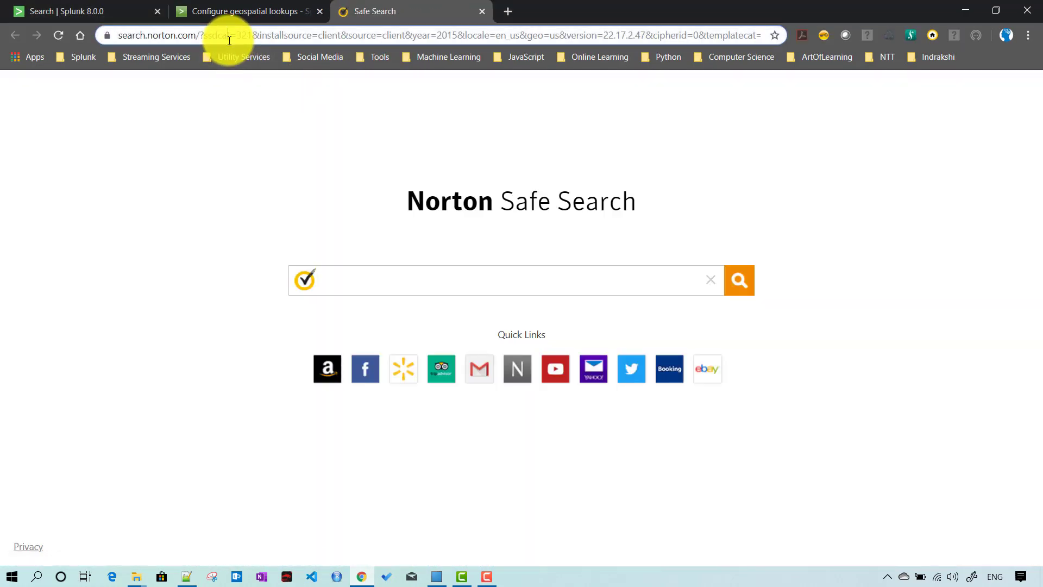
text(google.com)
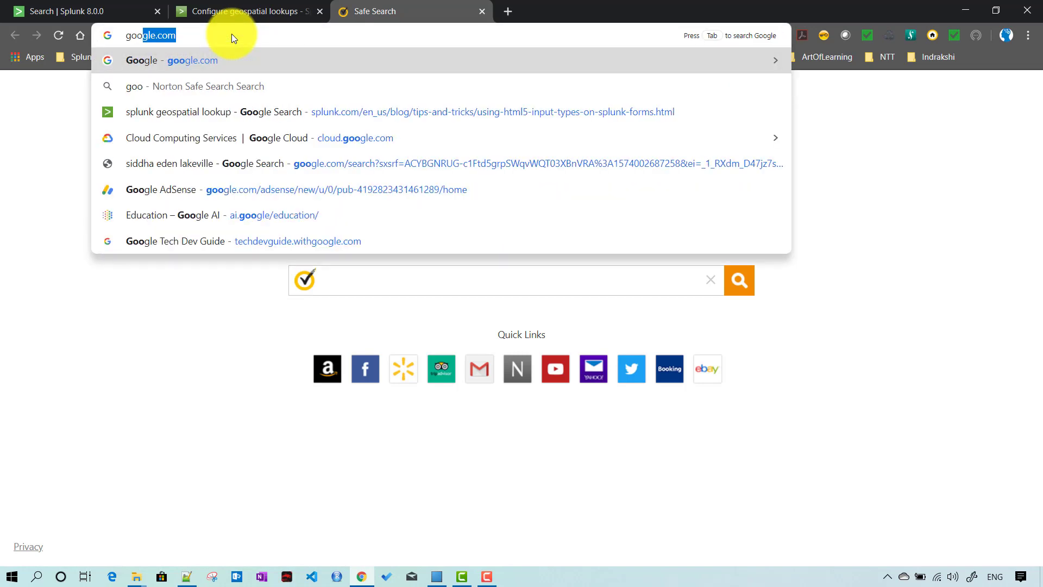
key(Return)
- Search Google for xpath tutorial w3schools and open the W3Schools XPath Tutorial page
text(x)
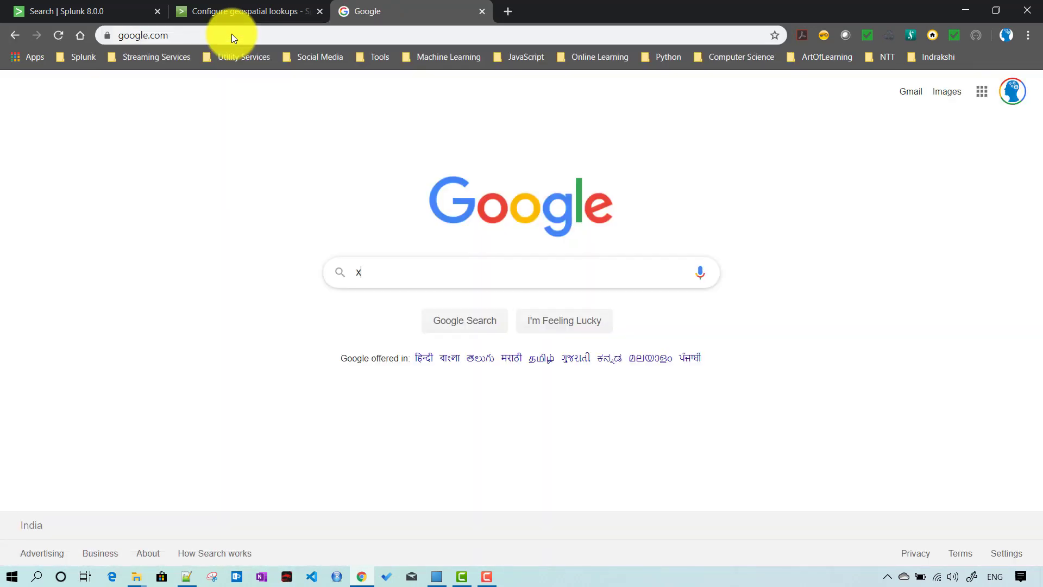
text(path)
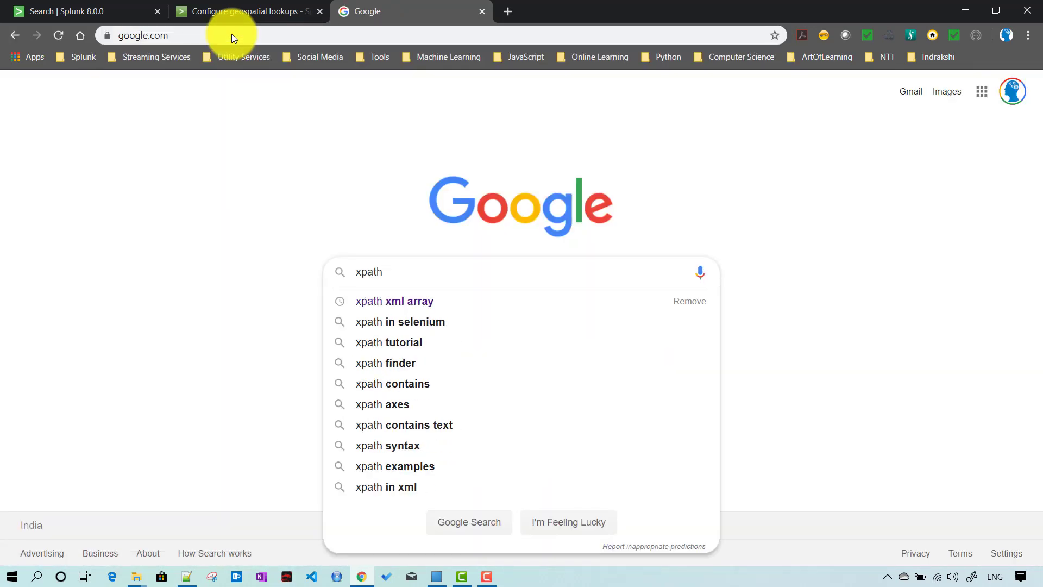
text( tutor)
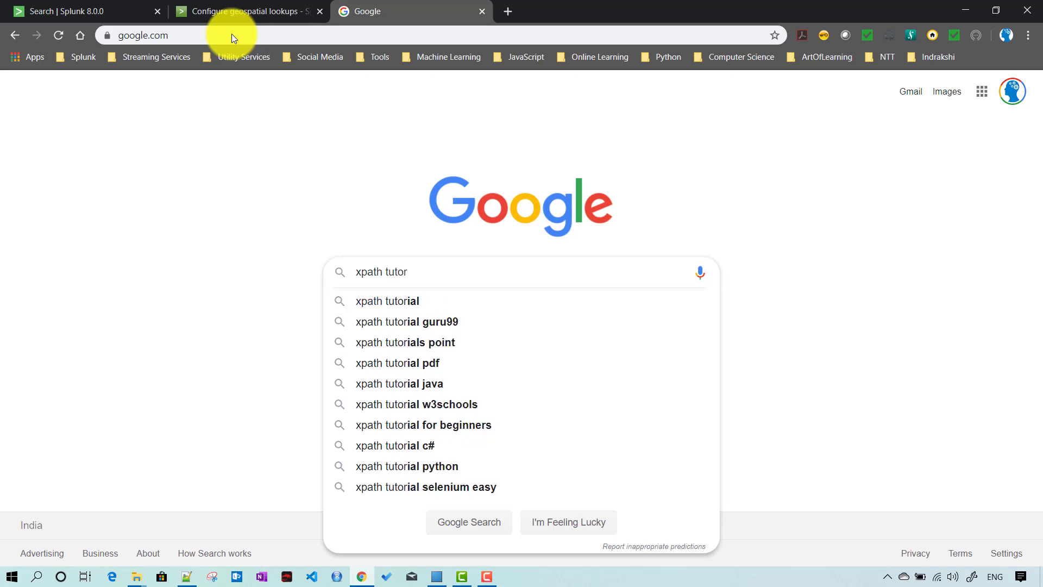
key(Down)
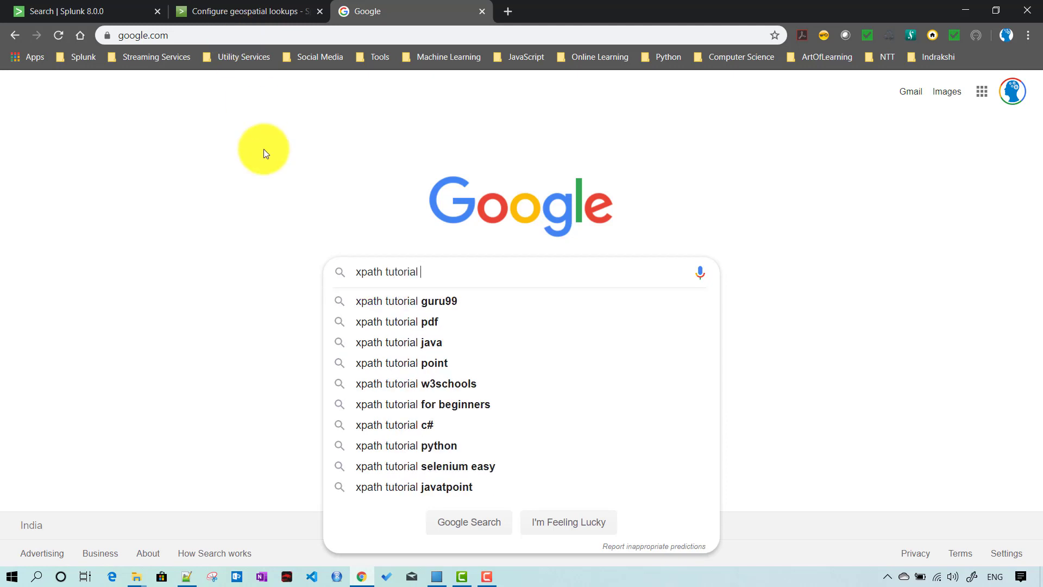
click(441, 384)
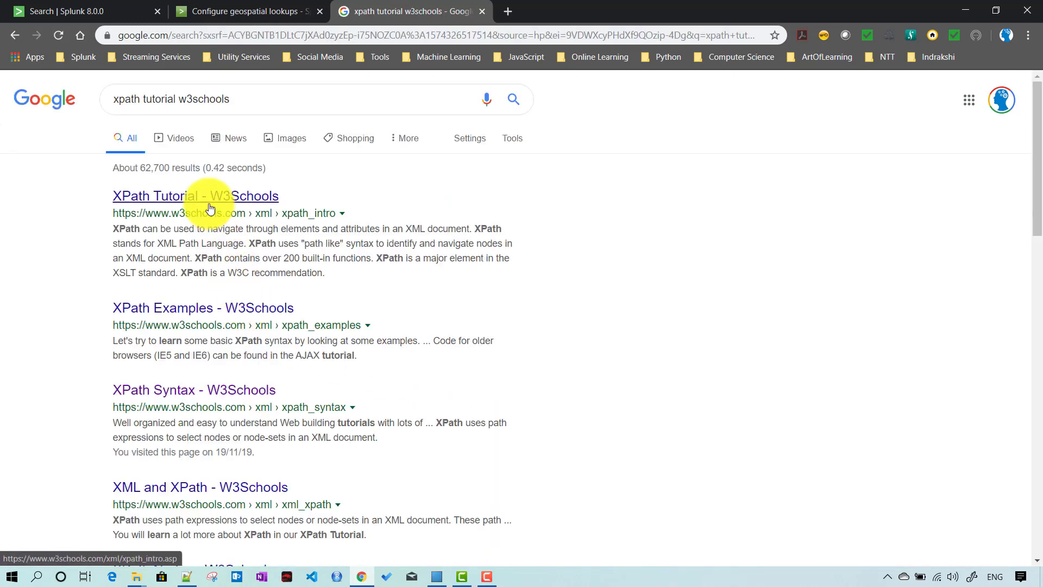
click(211, 209)
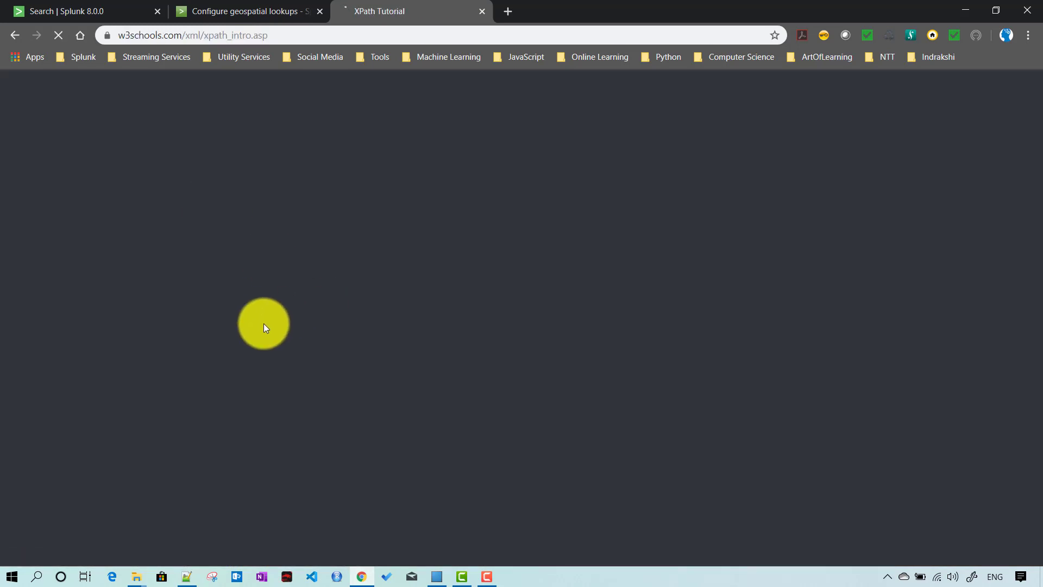
scroll(447, 351, down, 2)
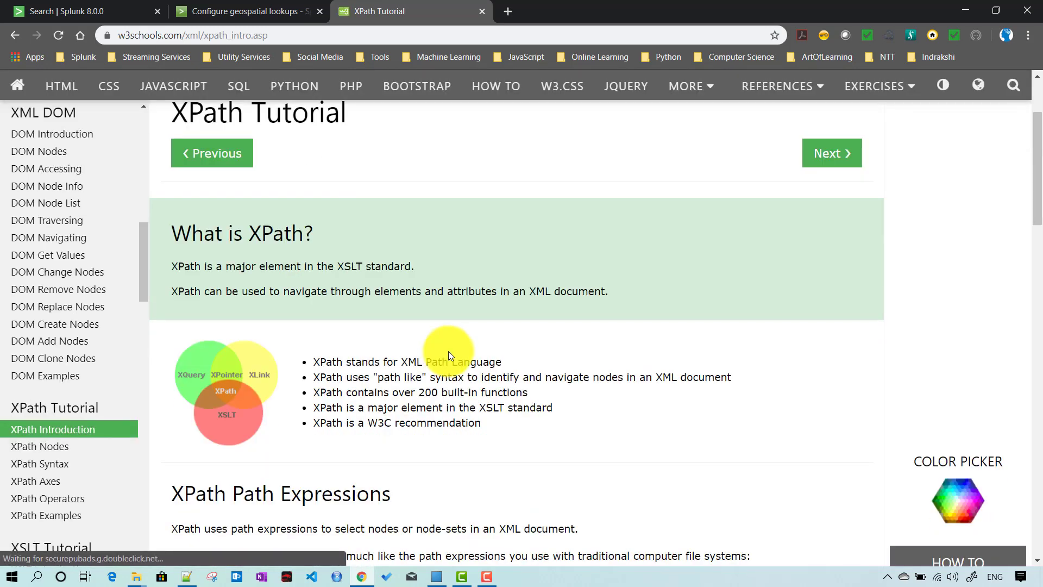
- Switch to India-States.kml in Notepad++ and trace the path from Placemark through ExtendedData to the Data element with name='Name'
click(186, 576)
click(28, 56)
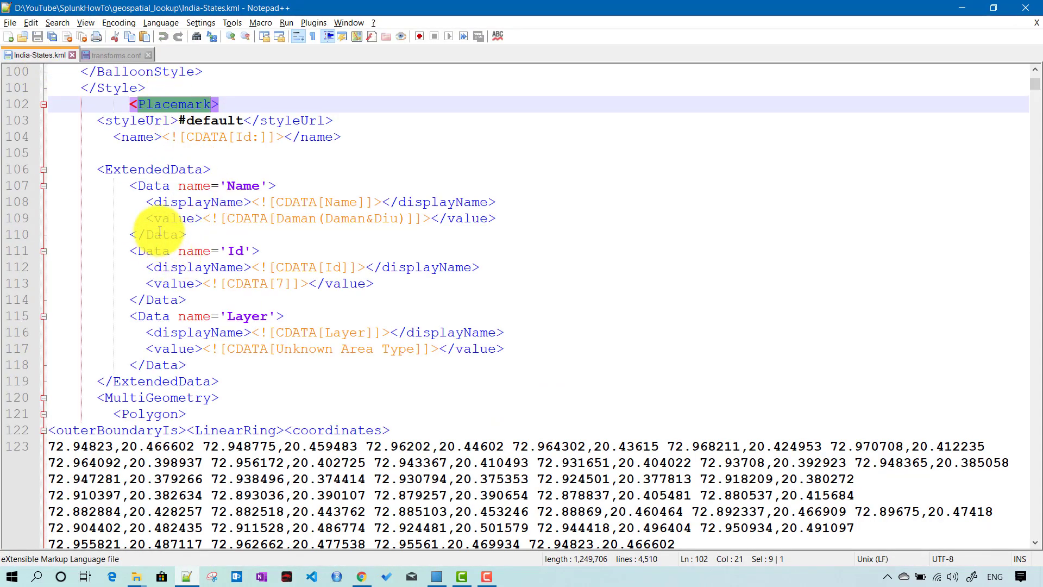
double_click(175, 220)
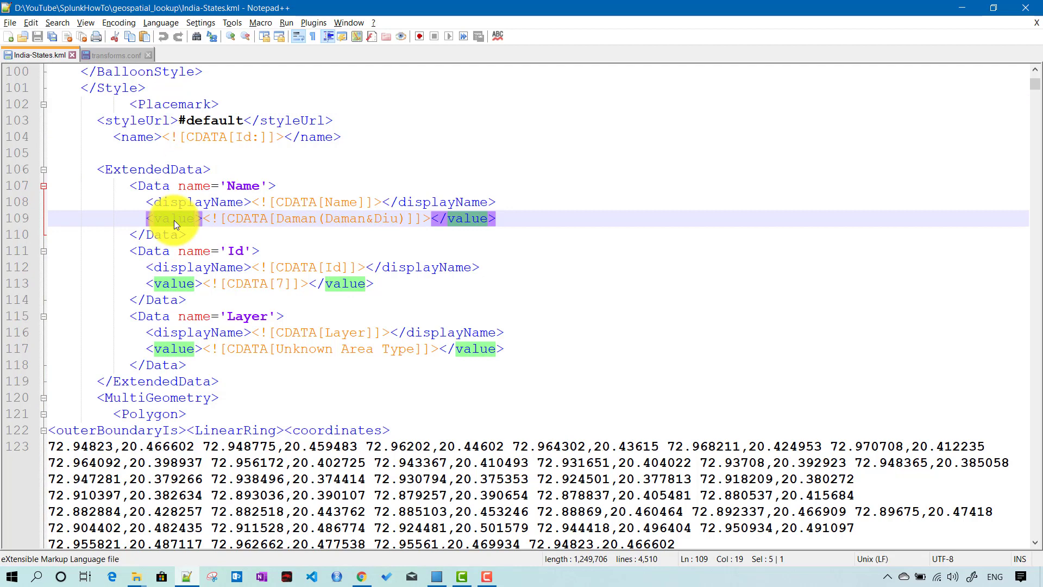
scroll(174, 223, up, 1)
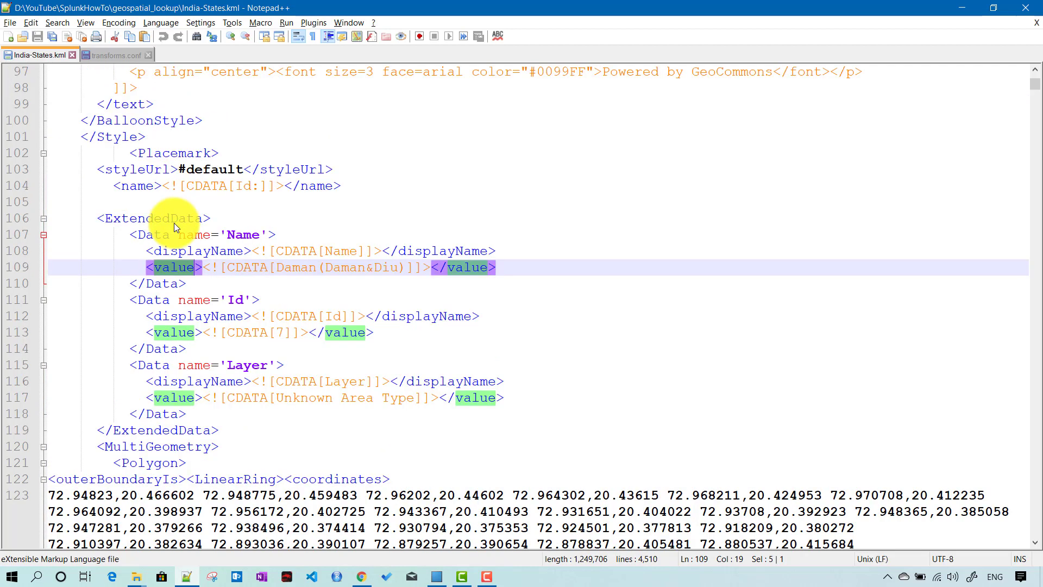
double_click(169, 154)
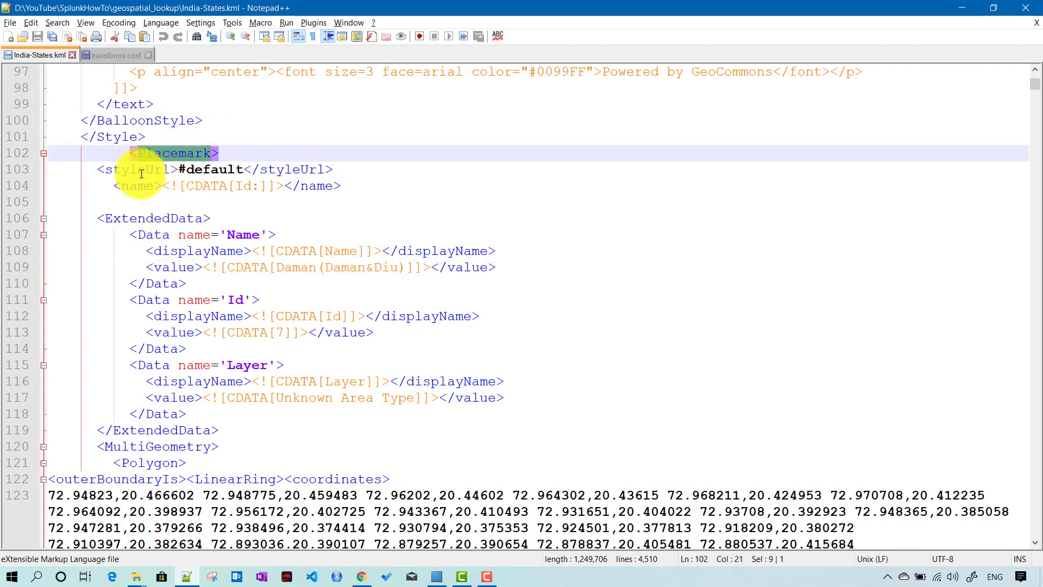
double_click(150, 219)
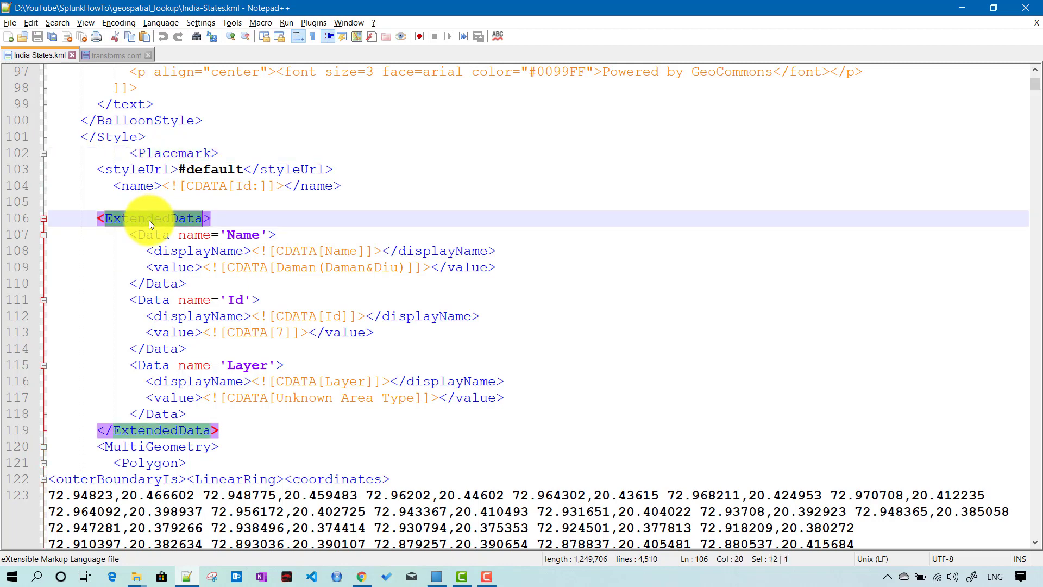
double_click(150, 235)
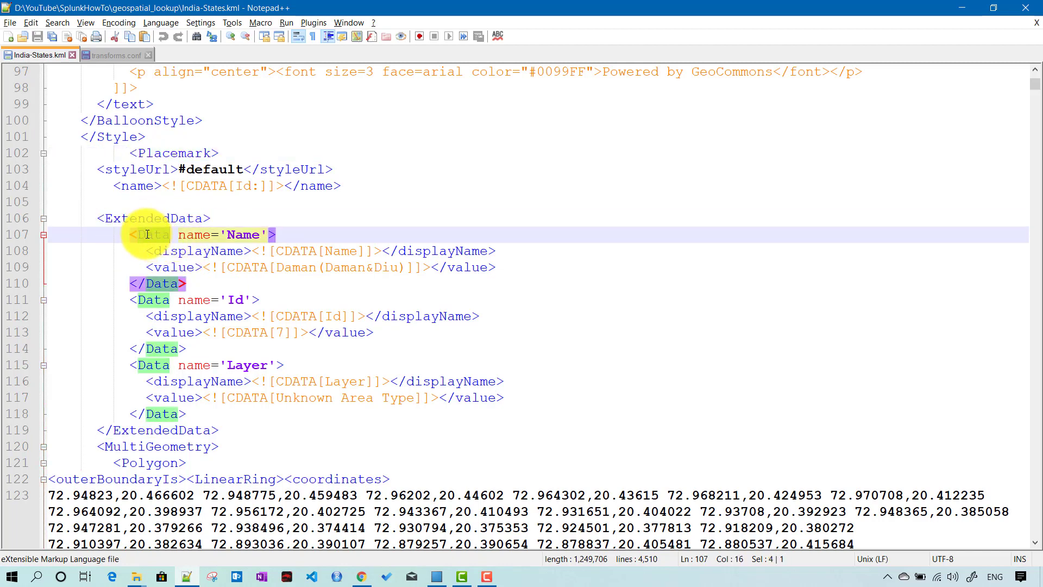
drag(177, 235, 267, 239)
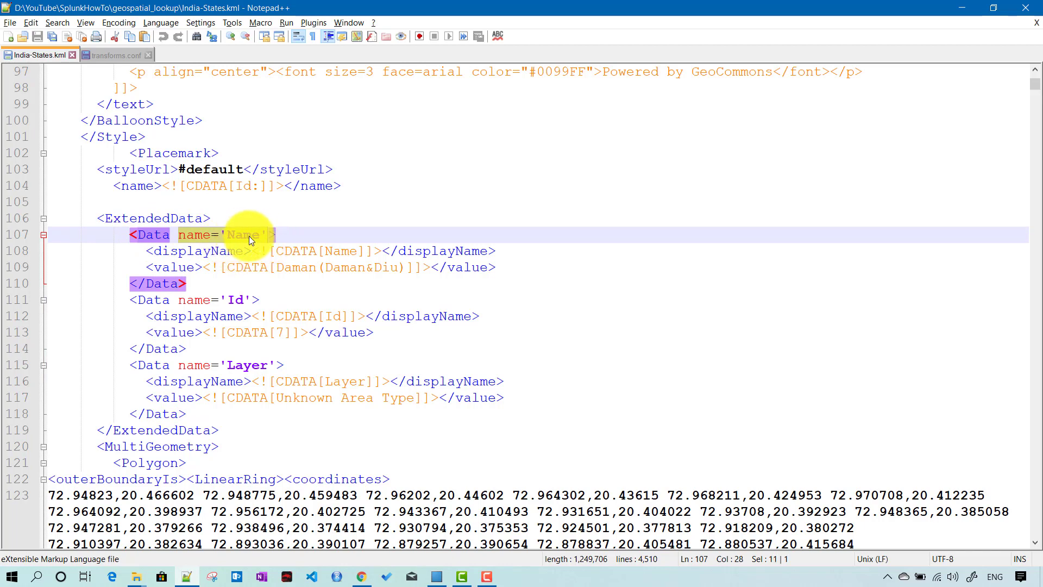
- Compare the Id and Layer Data elements under ExtendedData, and examine the Name element's value line within the Placemark
click(138, 299)
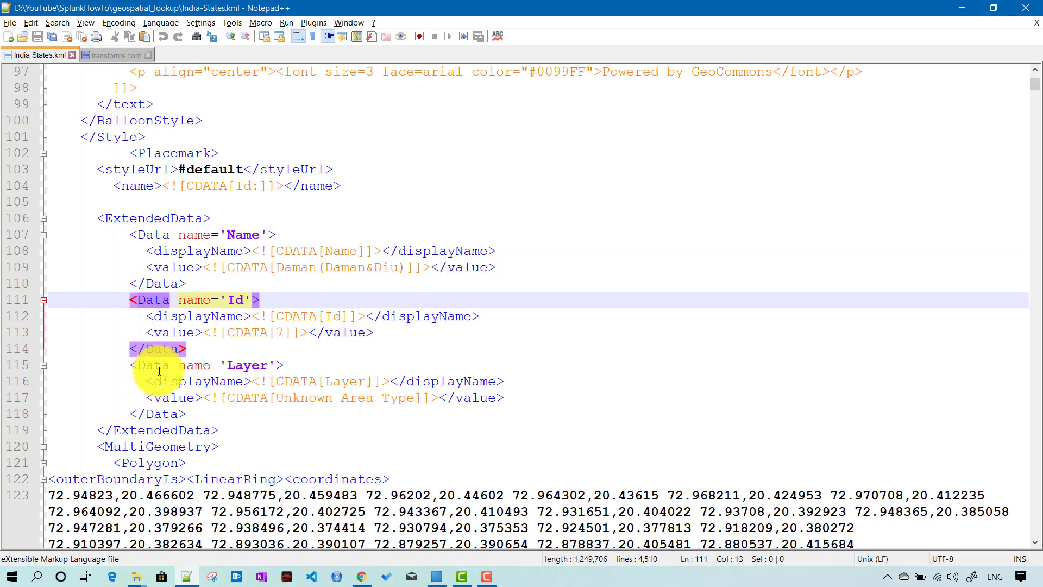
click(149, 364)
click(146, 218)
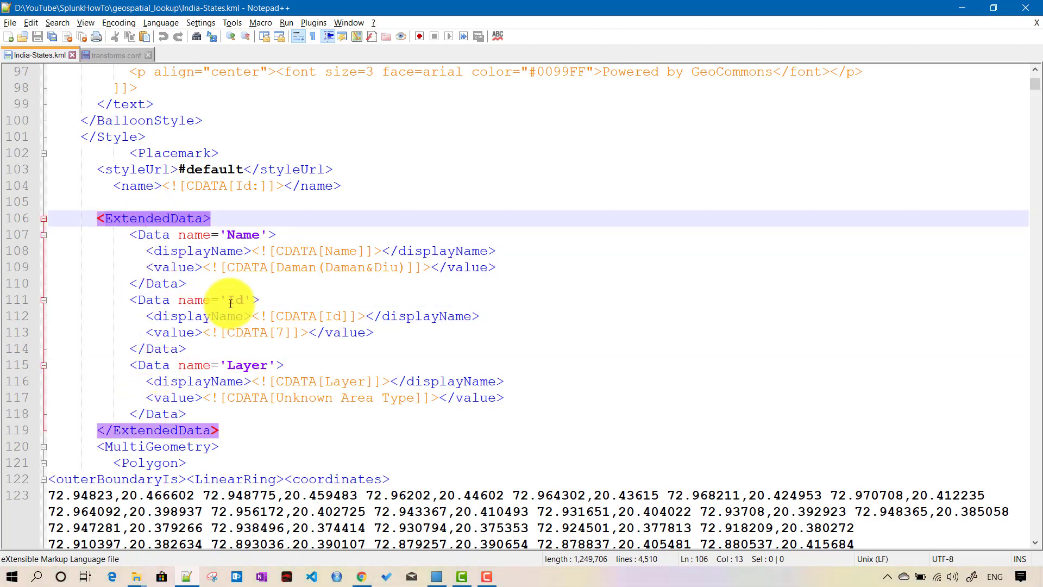
drag(139, 267, 498, 270)
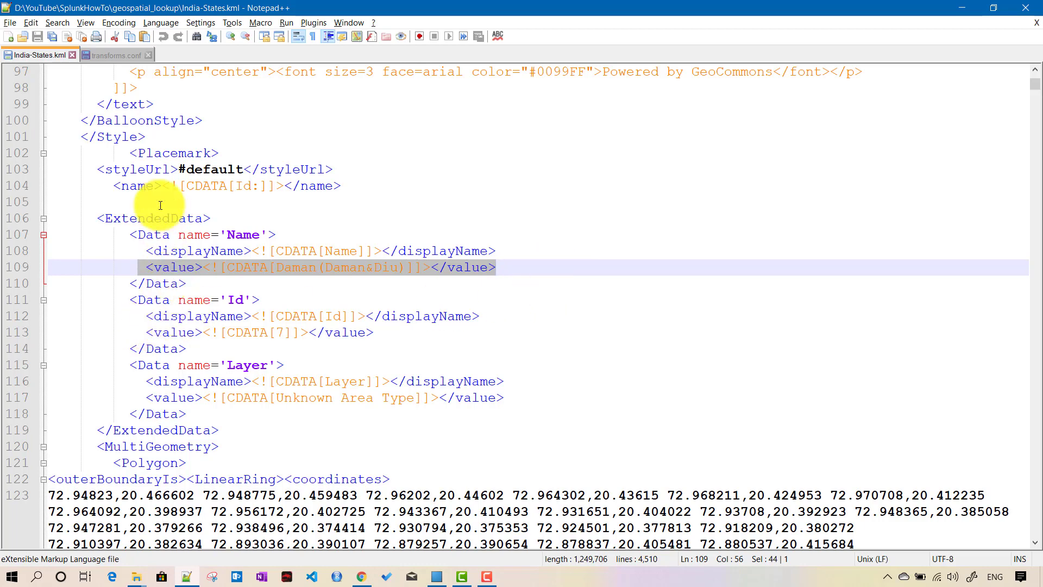
click(163, 153)
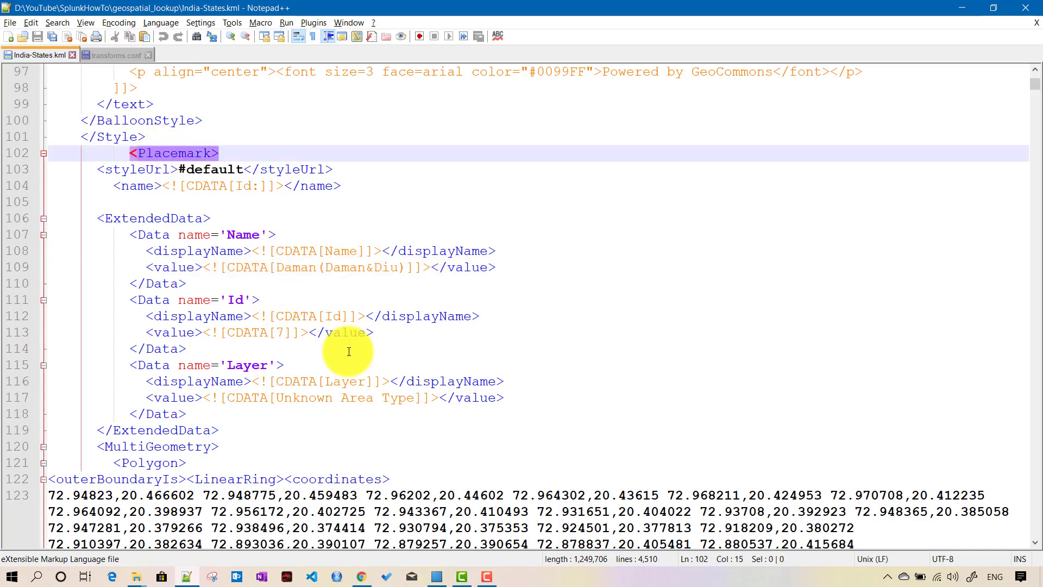
- Switch to Chrome, skim the W3Schools XPath introduction, and open the XPath Syntax page
click(356, 576)
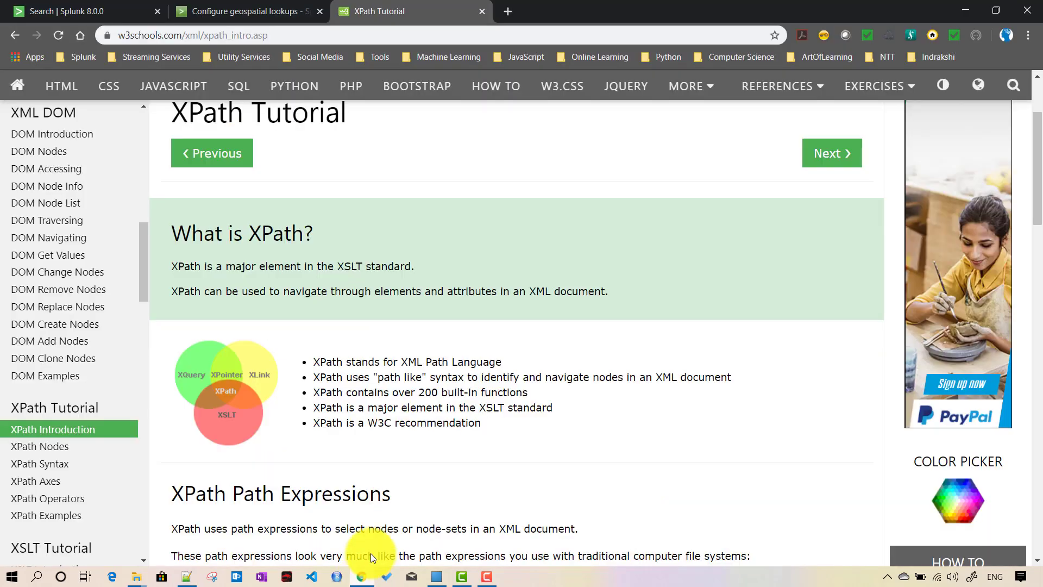
scroll(442, 379, down, 12)
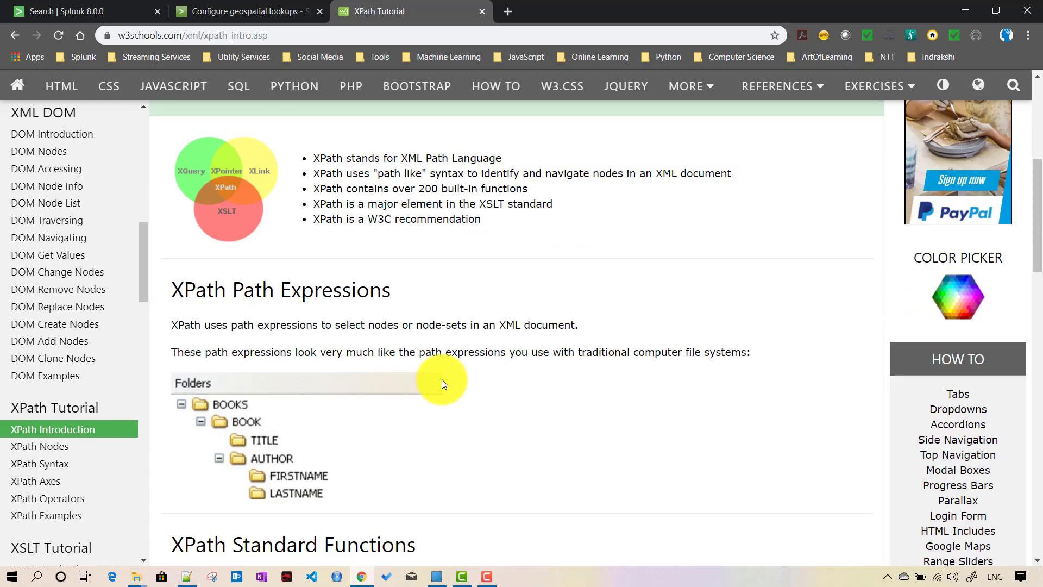
scroll(444, 379, down, 12)
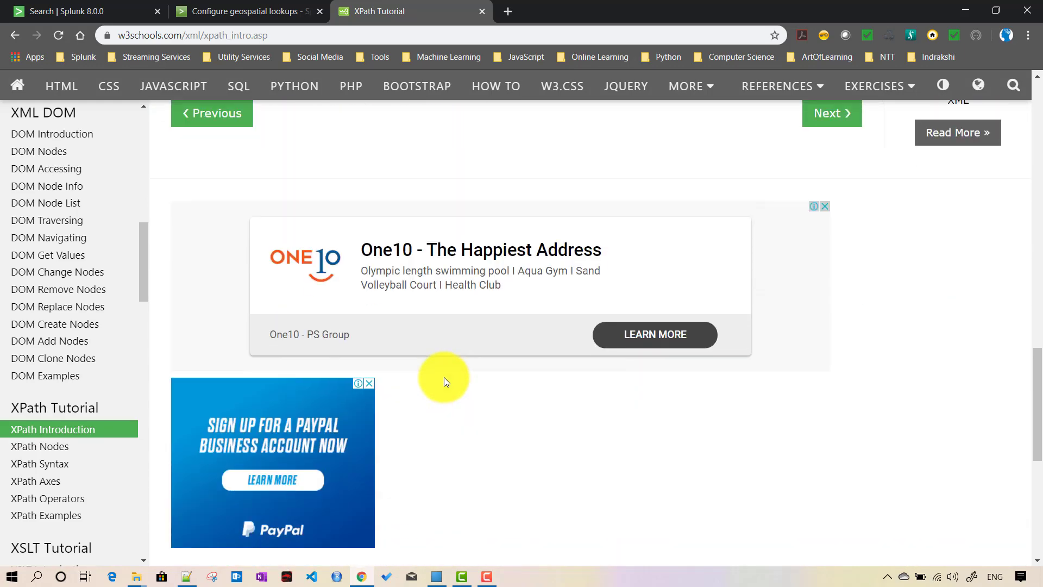
scroll(444, 377, up, 2)
scroll(445, 380, up, 6)
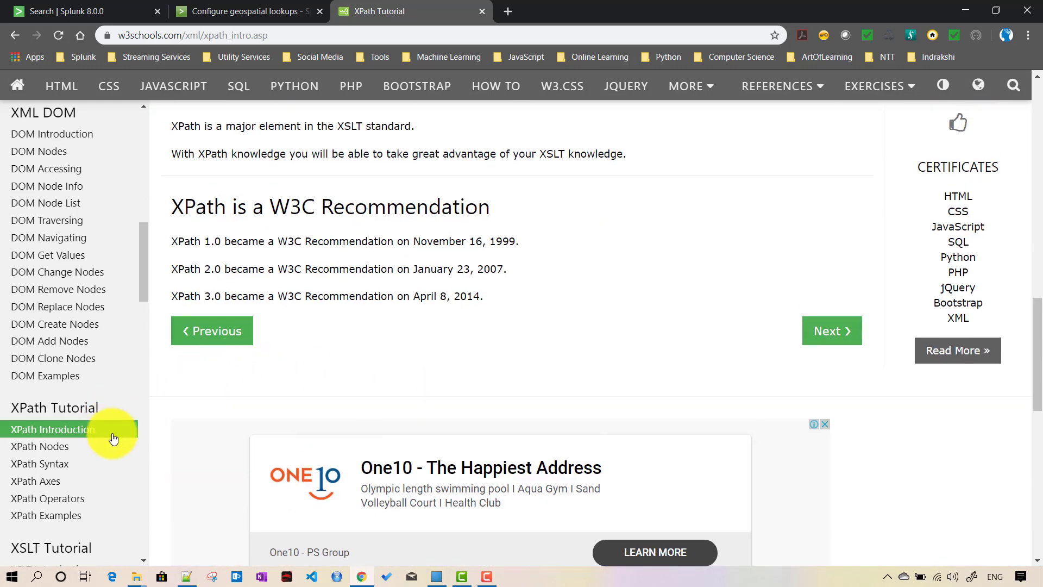
click(50, 463)
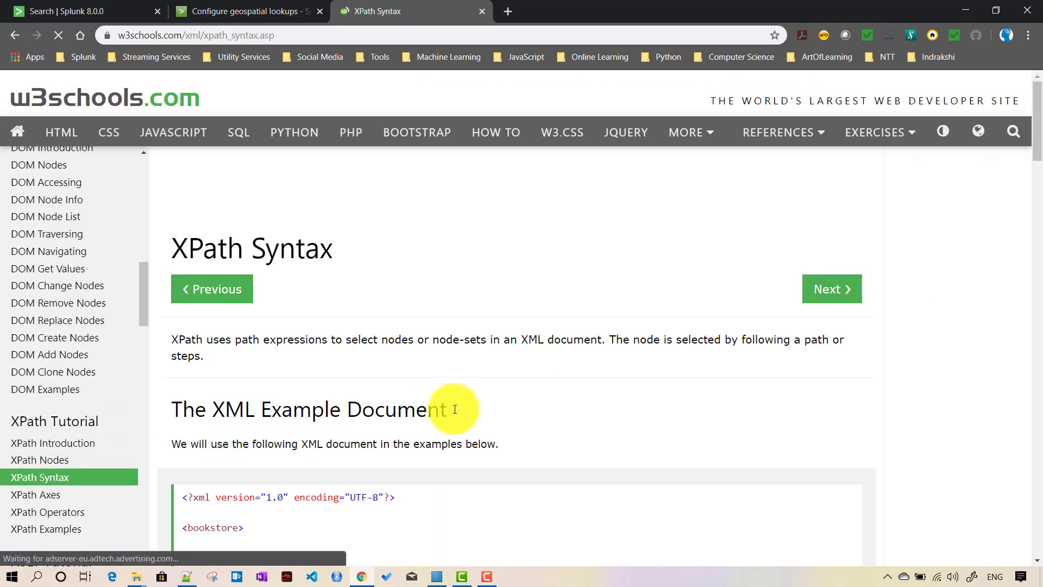
- Examine the Selecting Nodes table, comparing the descriptions of the / and // expressions
scroll(466, 393, down, 9)
scroll(466, 393, down, 3)
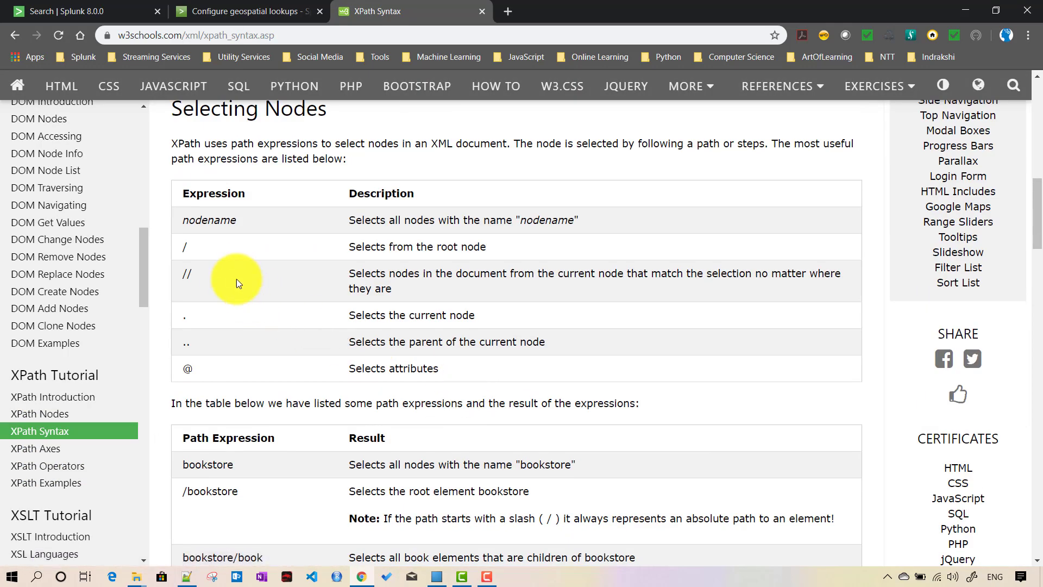
drag(233, 279, 180, 270)
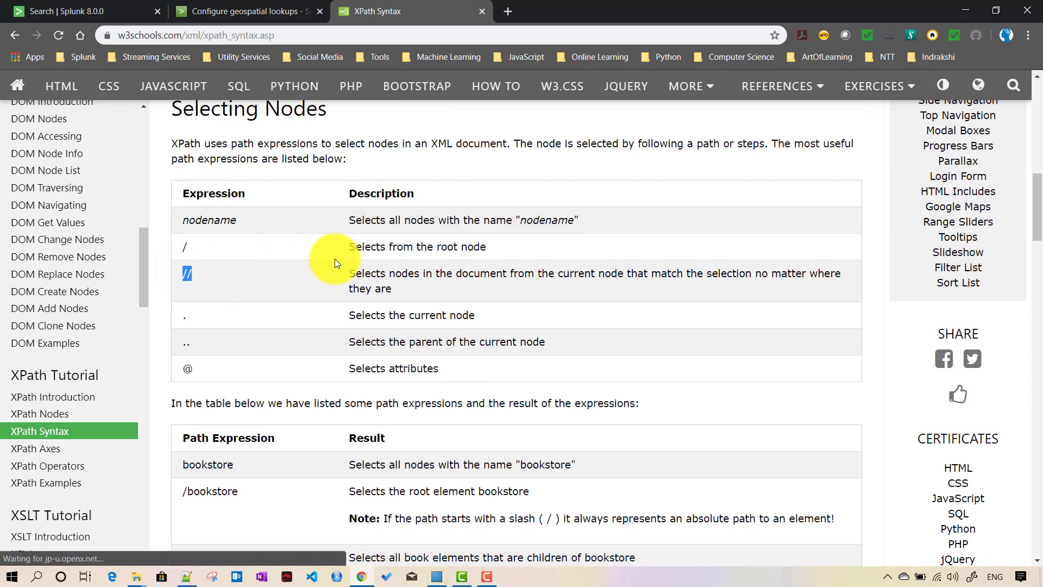
double_click(361, 247)
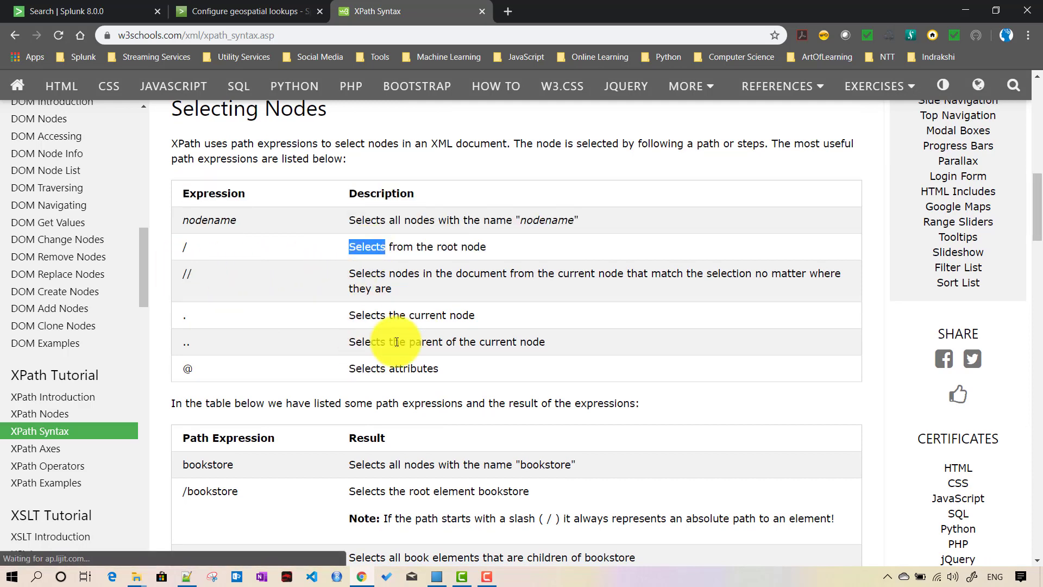
drag(202, 275, 178, 273)
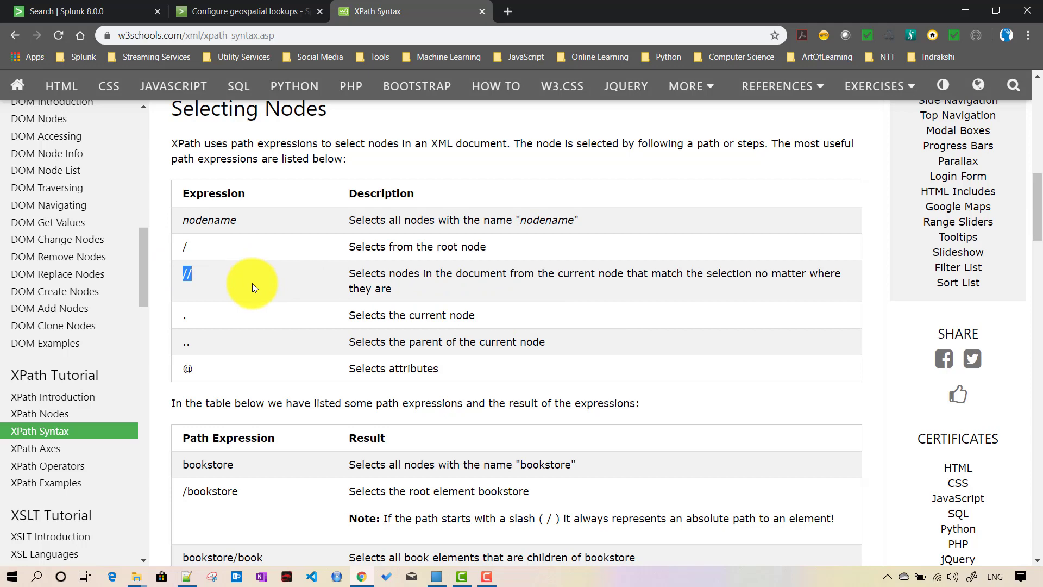
scroll(380, 305, down, 5)
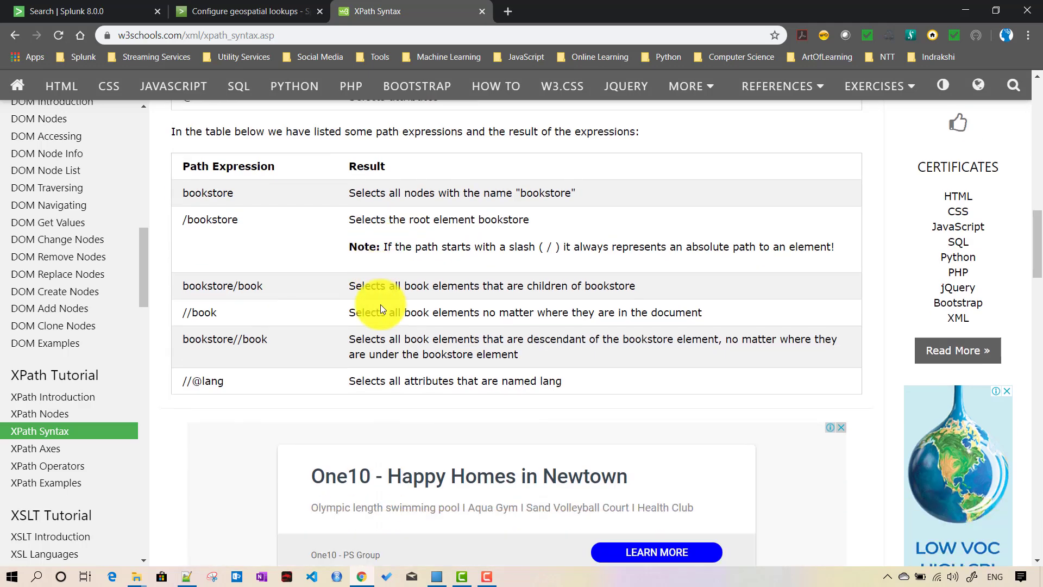
scroll(380, 304, down, 3)
scroll(380, 305, down, 7)
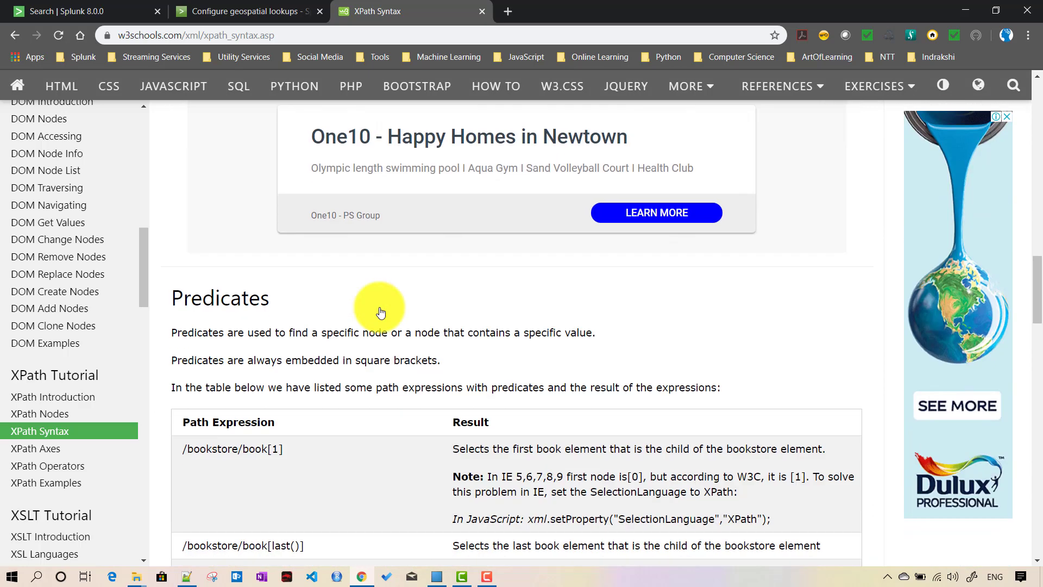
scroll(377, 308, down, 3)
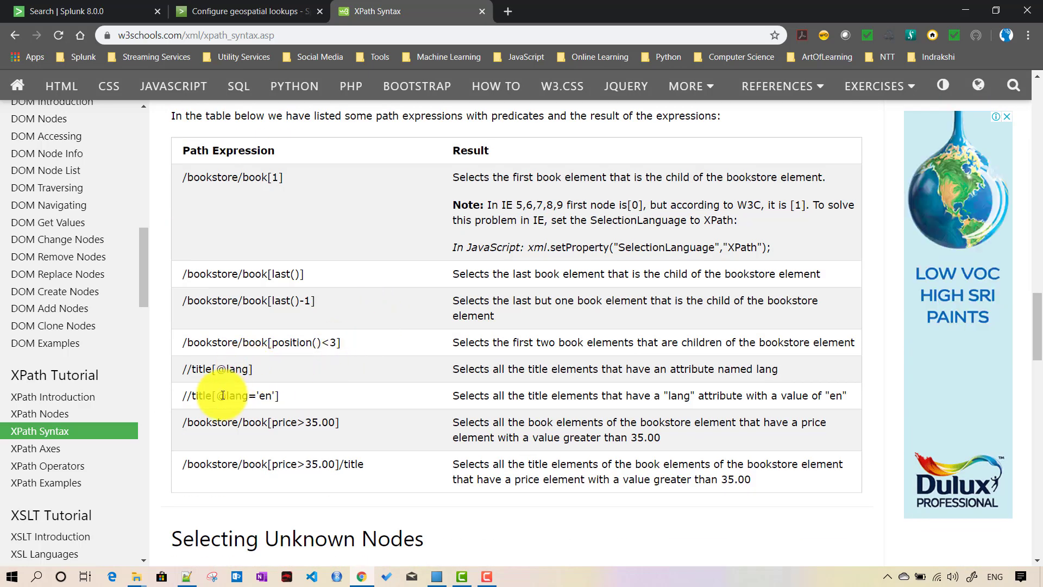
drag(182, 400, 289, 390)
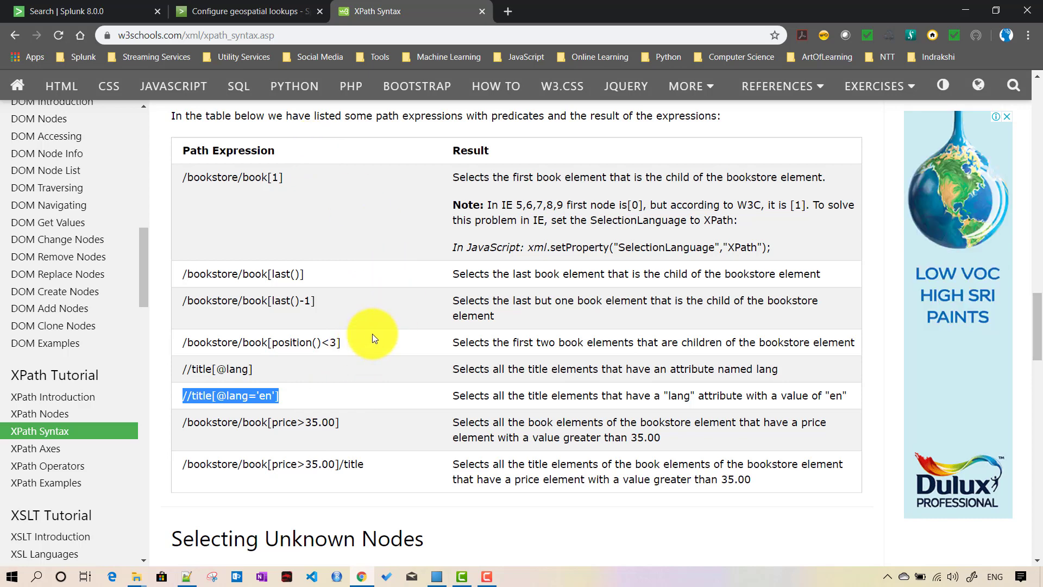
- Switch to Notepad++ and, using India-States.kml as reference, start the feature_id_element value in transforms.conf with //Placemark/
click(187, 577)
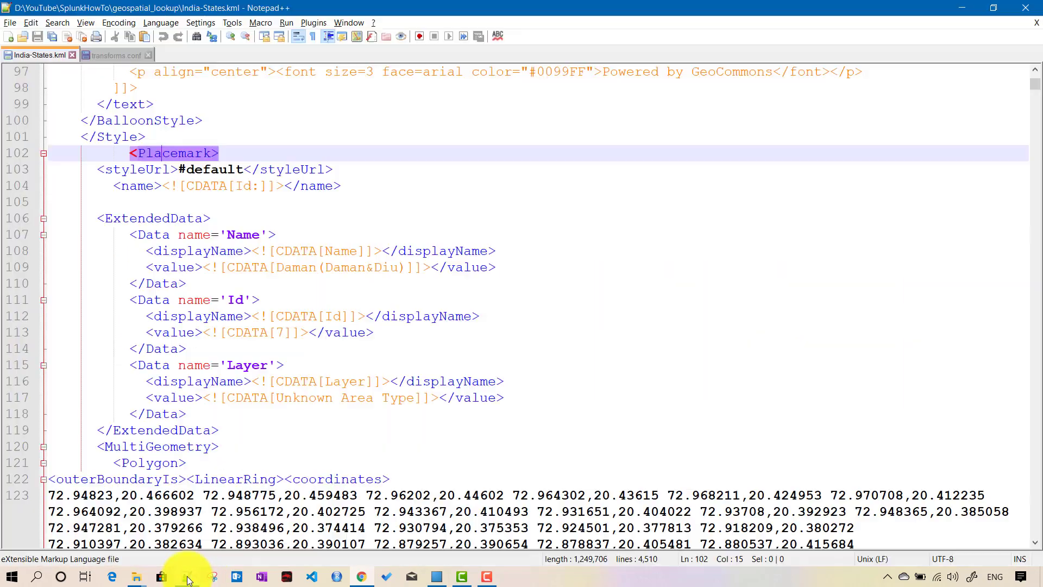
click(112, 55)
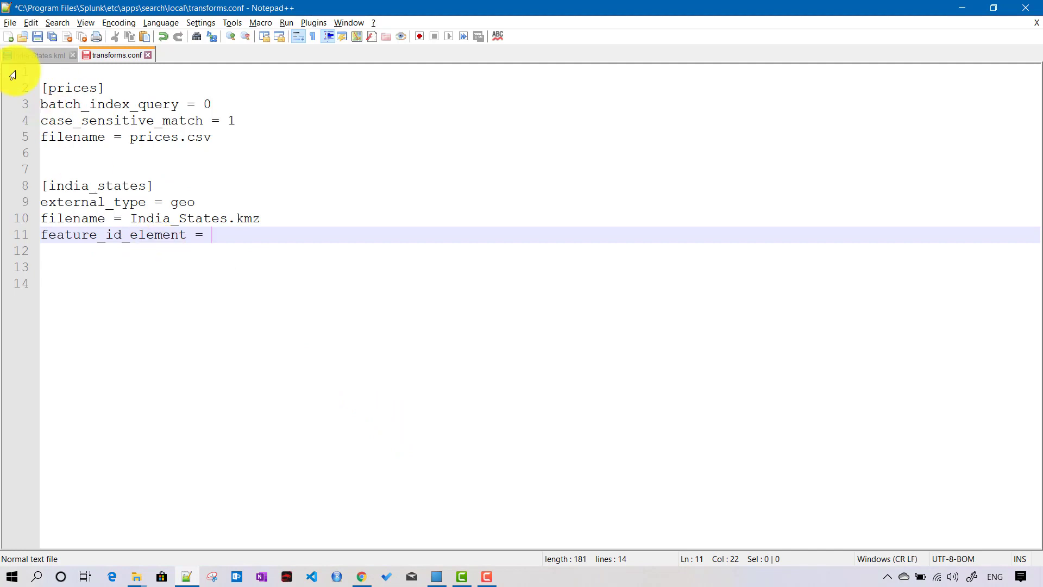
click(44, 54)
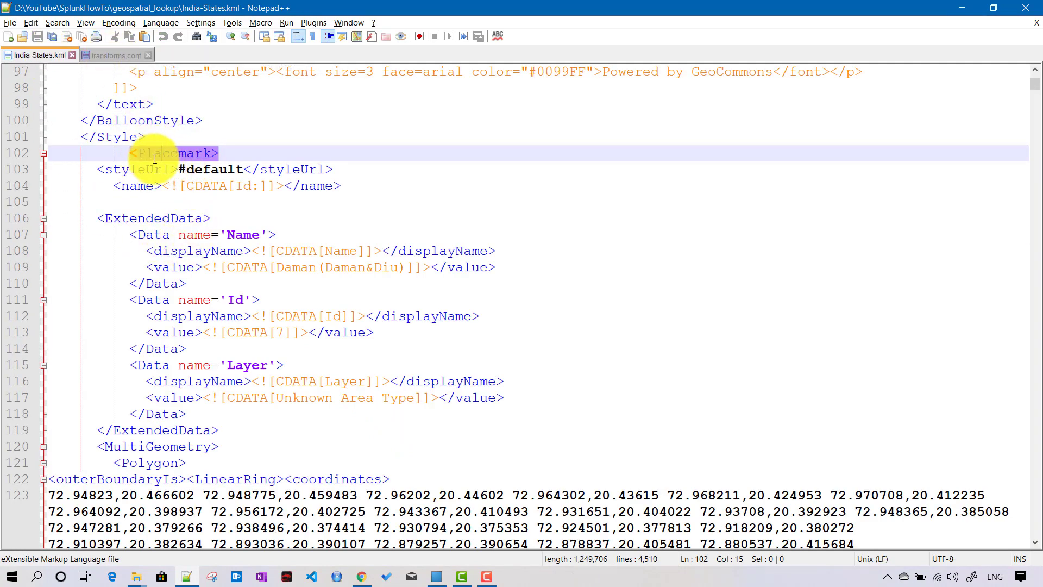
click(116, 54)
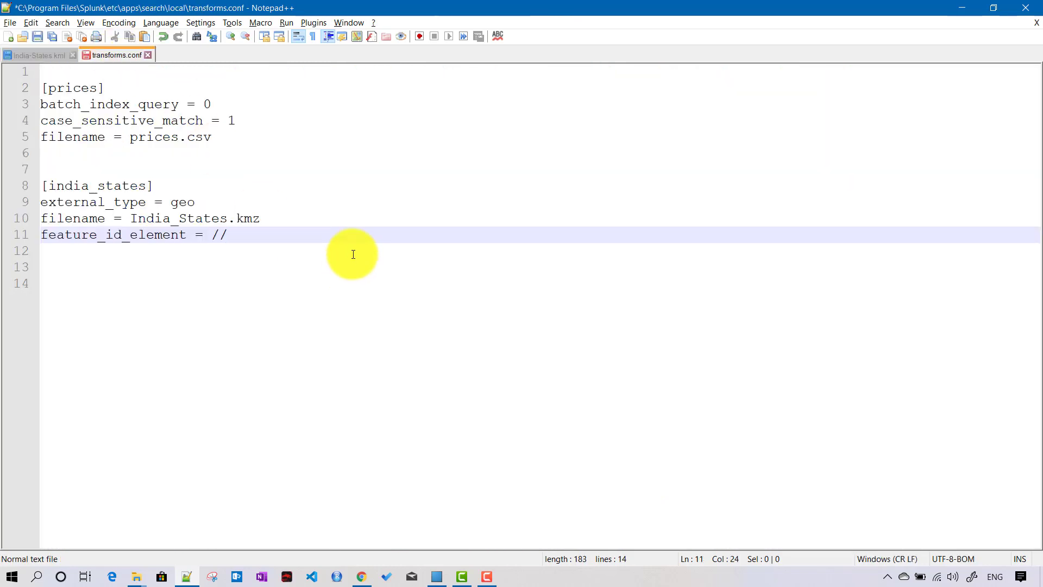
click(36, 52)
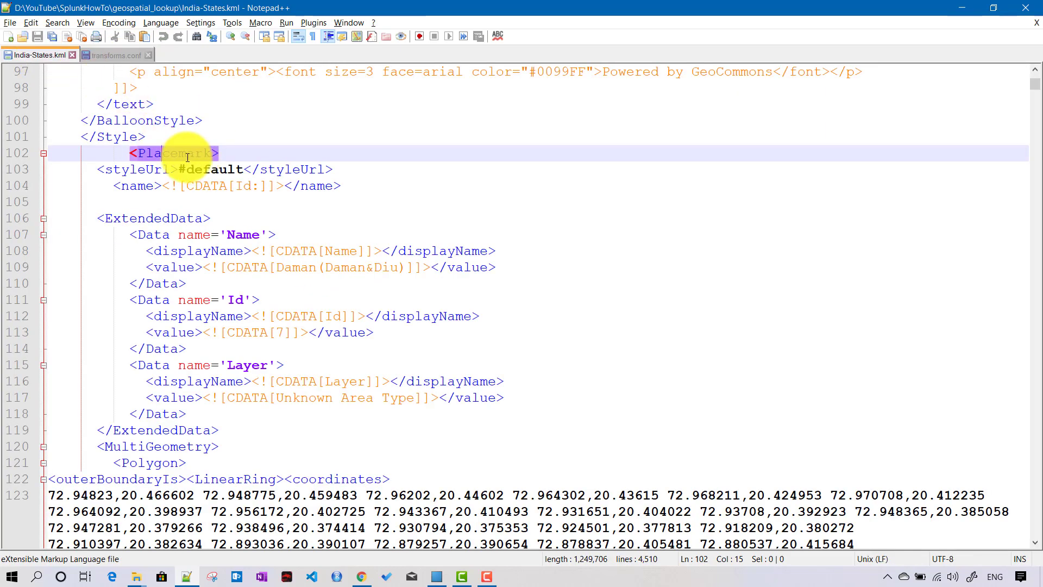
click(115, 54)
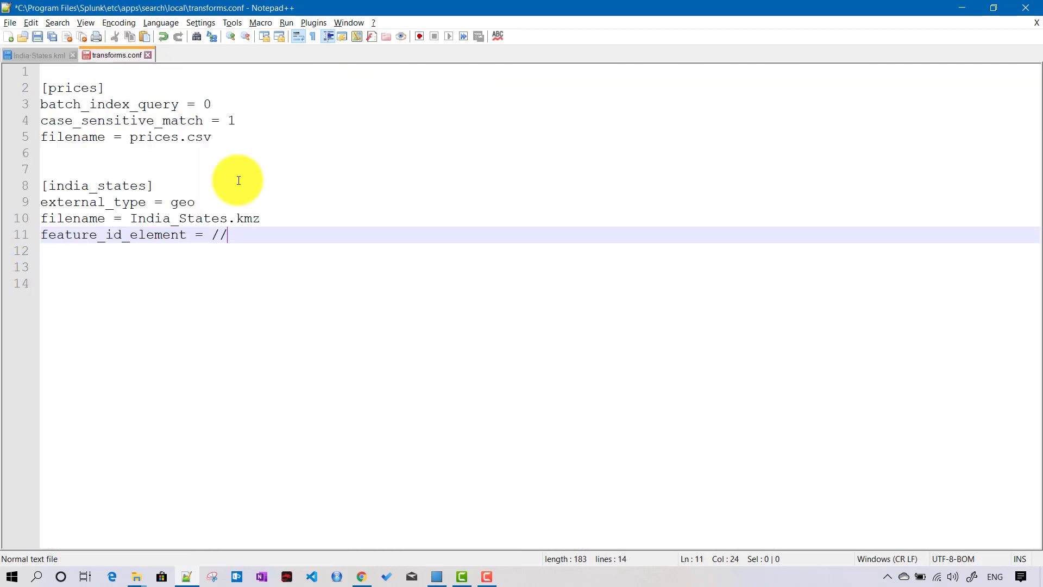
text(Placemark)
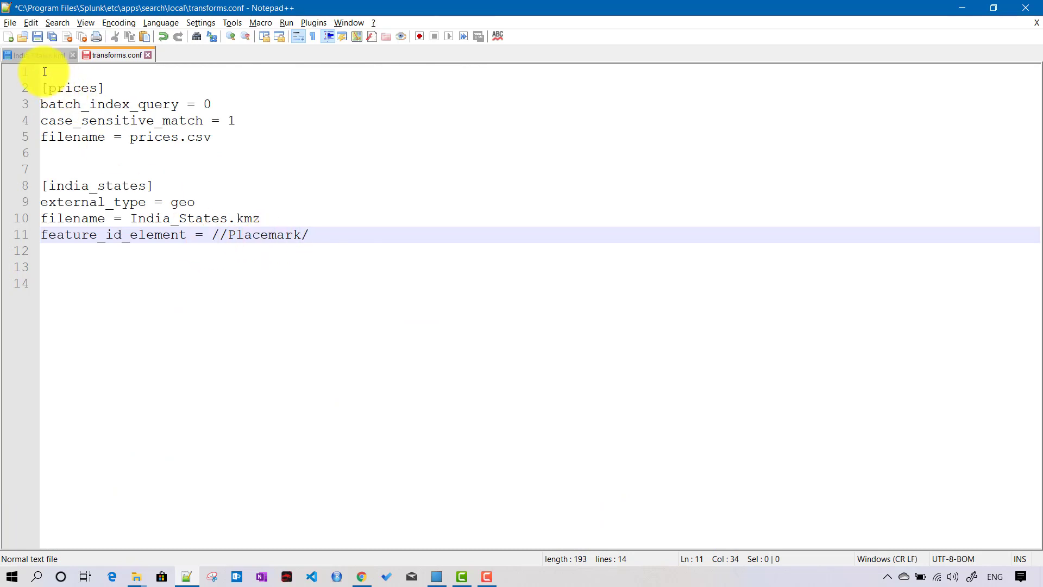
- Copy the ExtendedData element name from India-States.kml and append ExtendedData/ to the feature_id_element path in transforms.conf
click(39, 55)
click(159, 217)
double_click(159, 217)
key(ctrl+c)
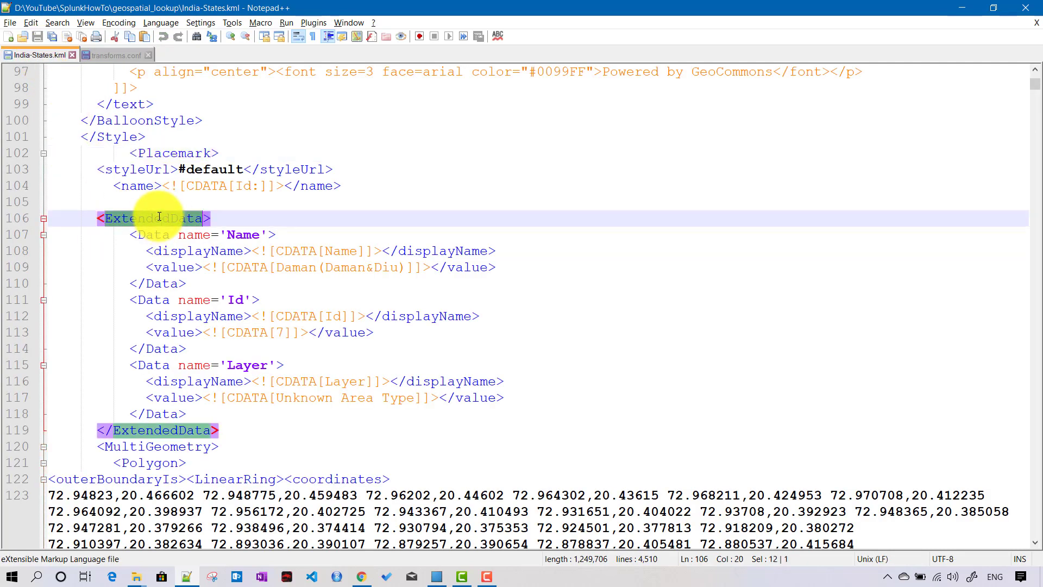
click(109, 55)
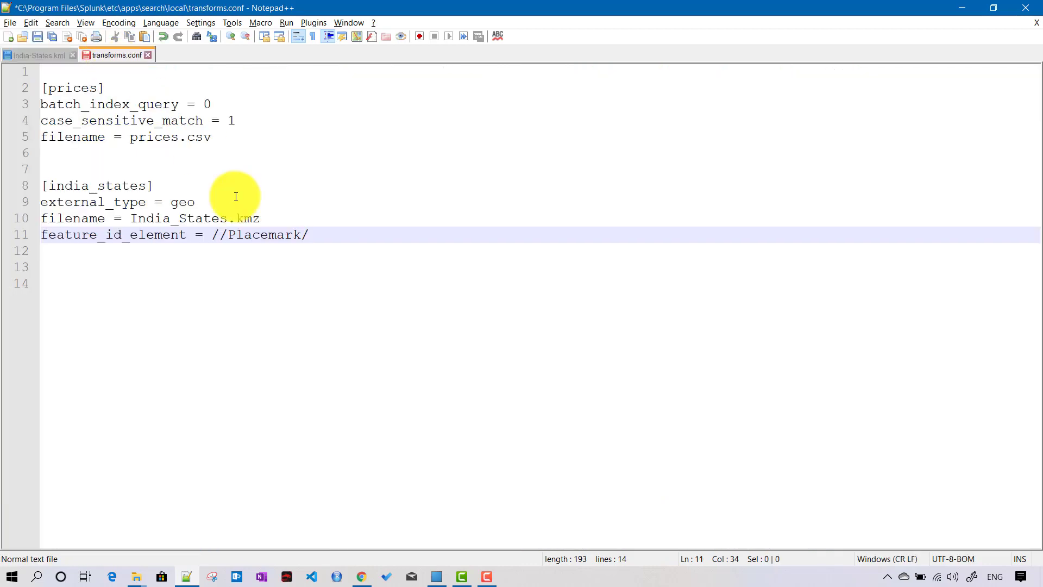
key(ctrl+v)
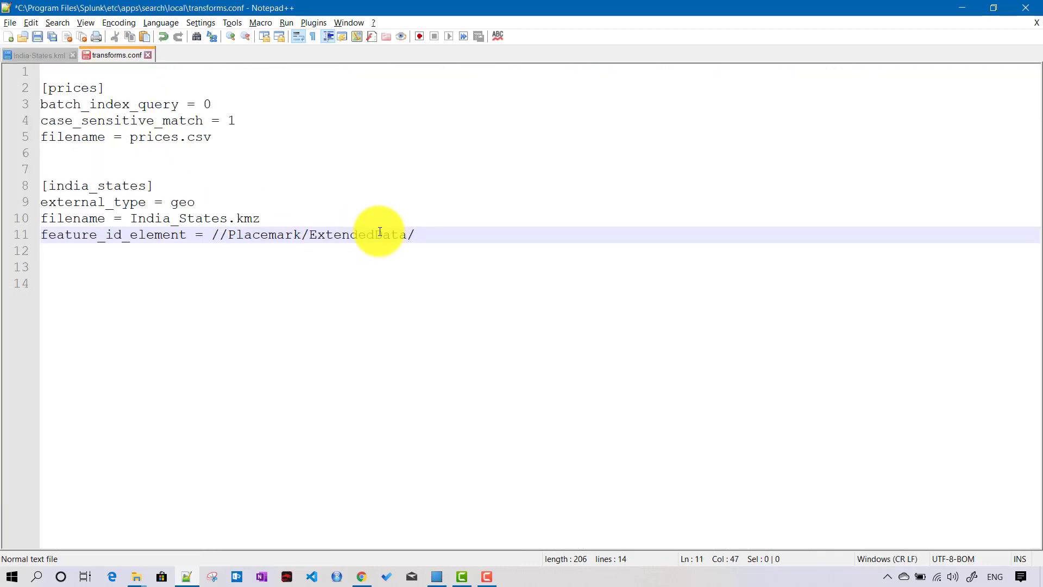
click(39, 55)
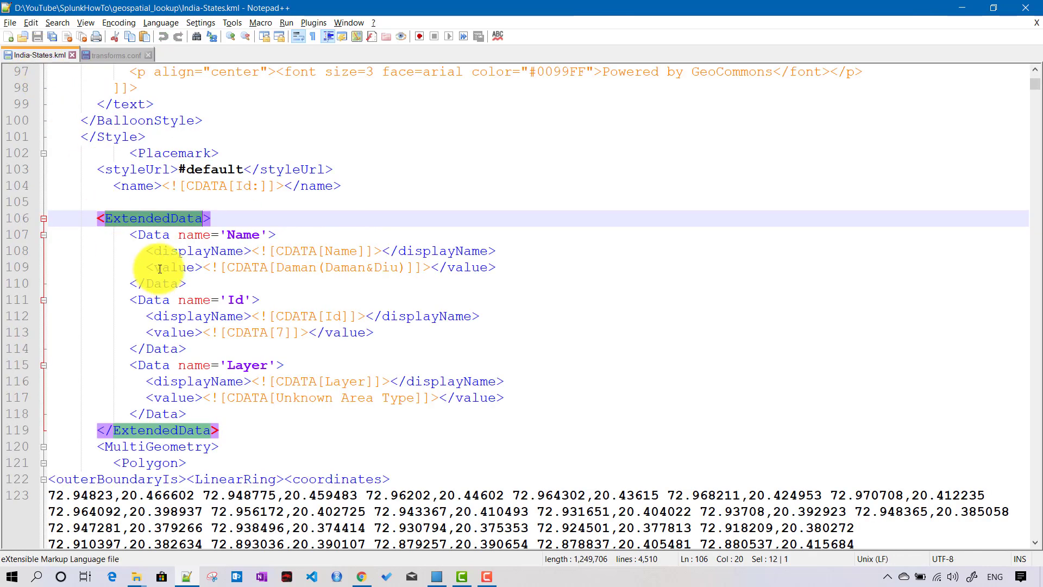
double_click(153, 235)
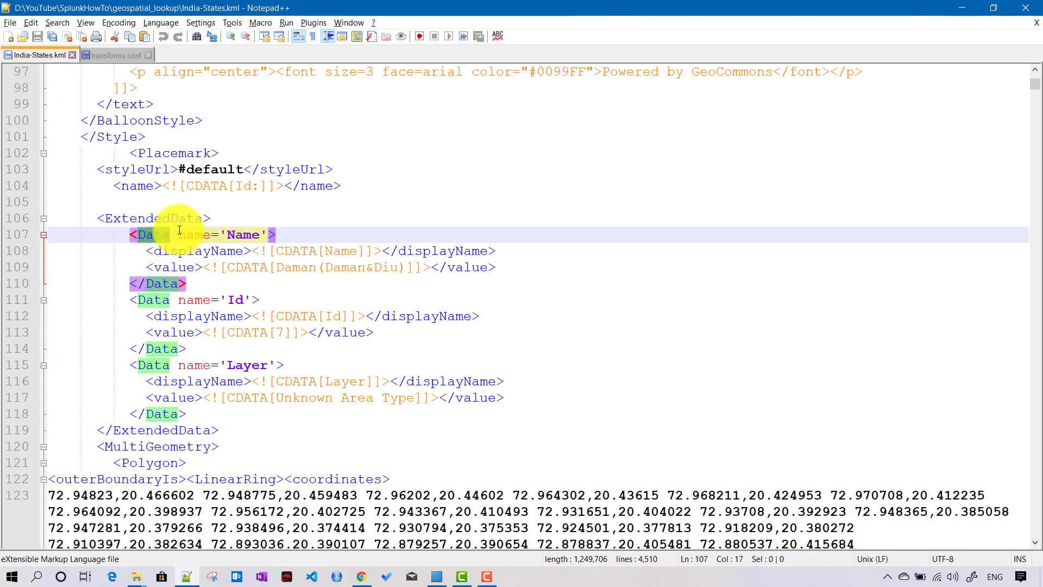
drag(179, 235, 261, 234)
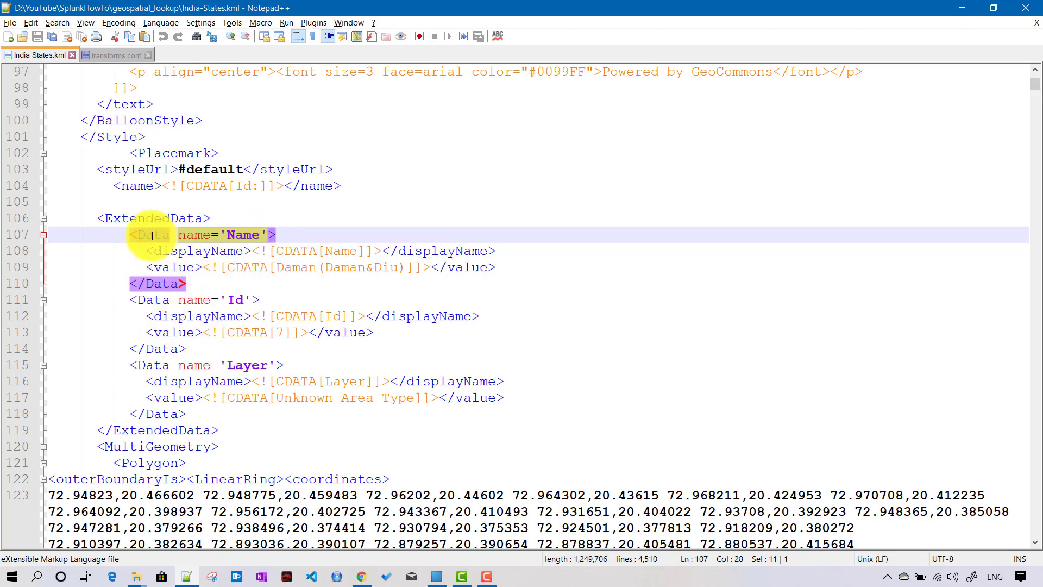
click(125, 56)
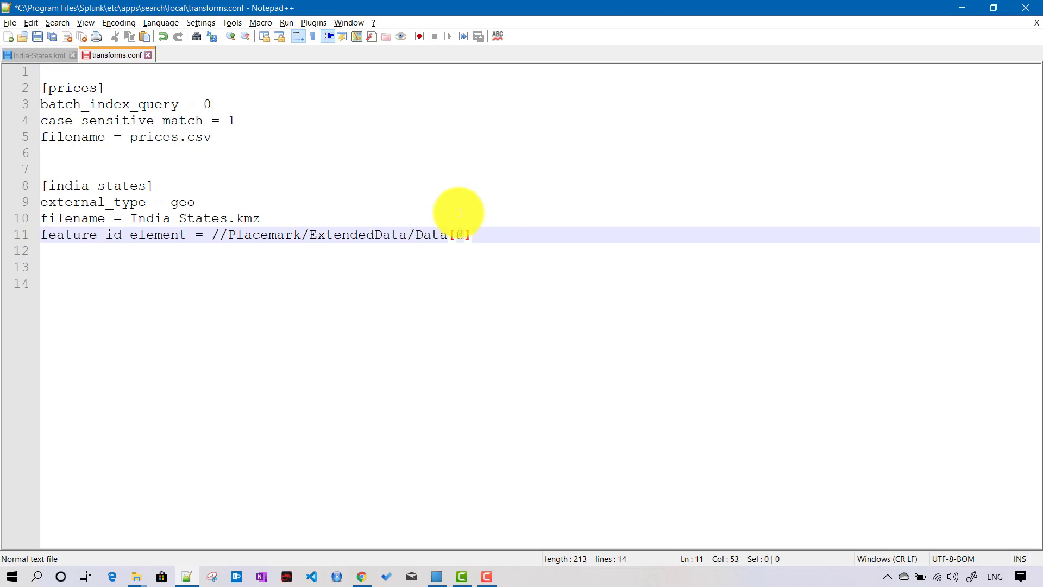
text(e=)
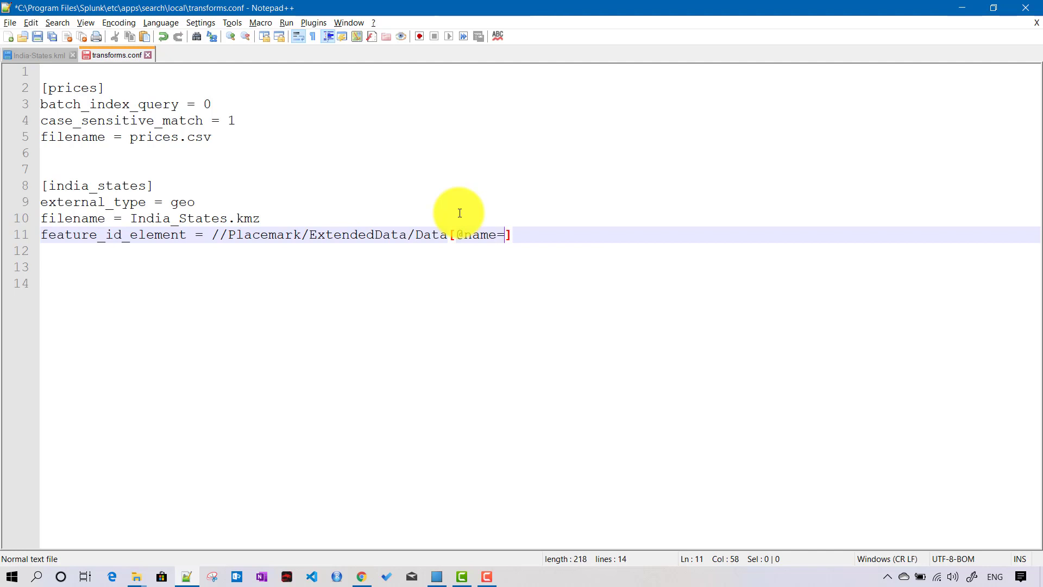
click(47, 54)
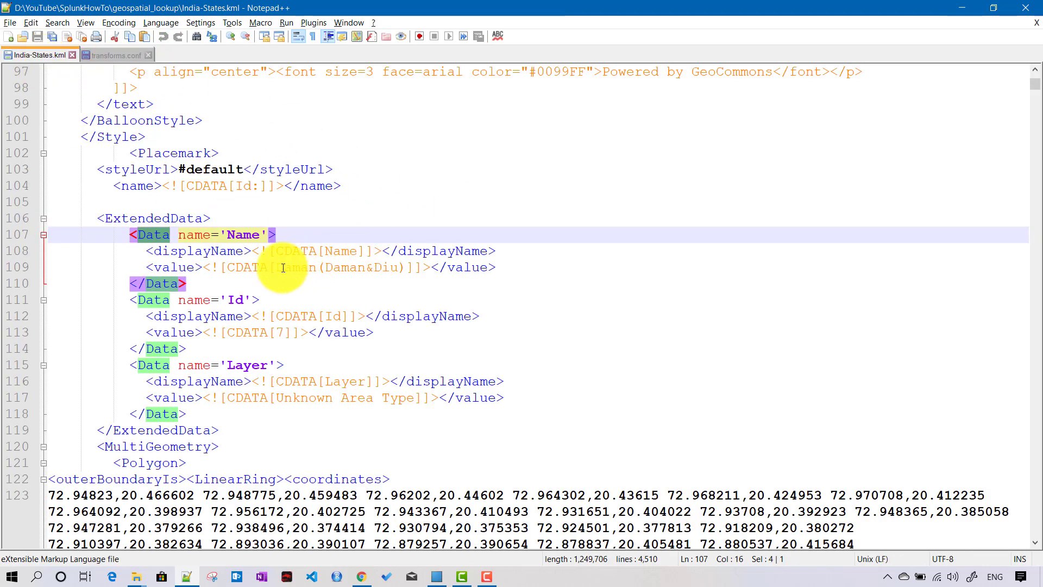
double_click(194, 234)
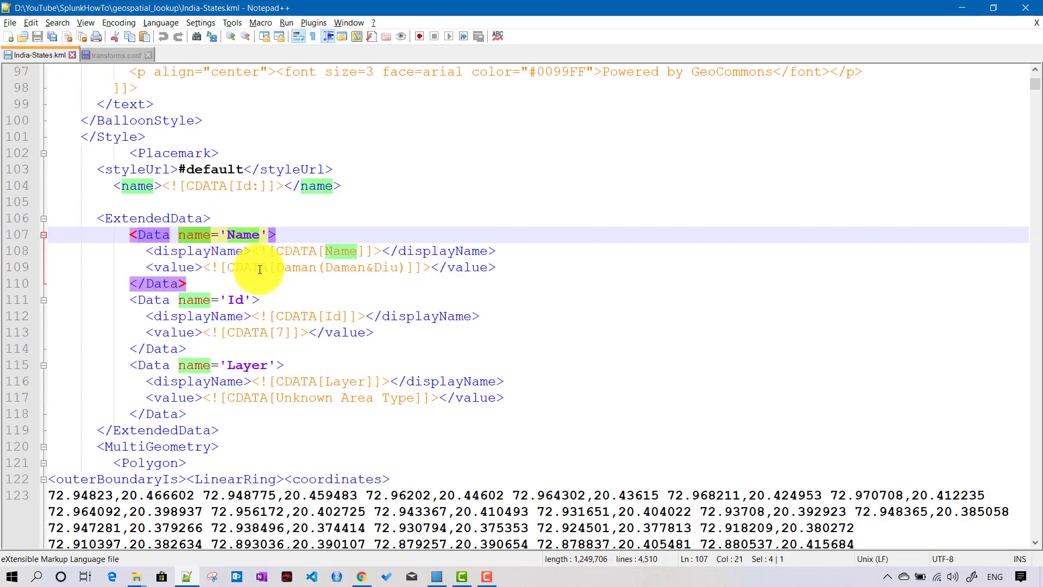
click(212, 234)
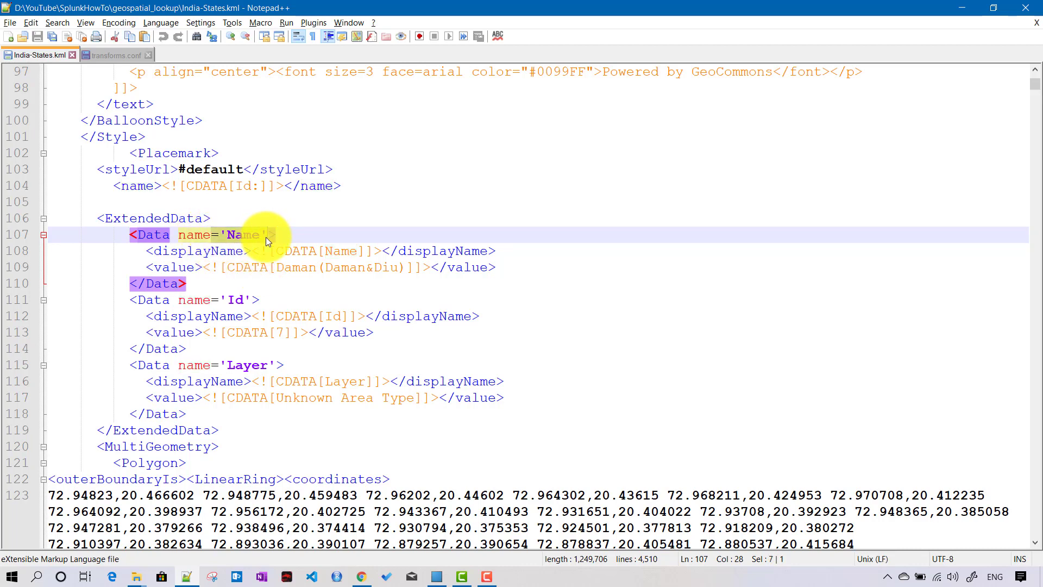
click(117, 55)
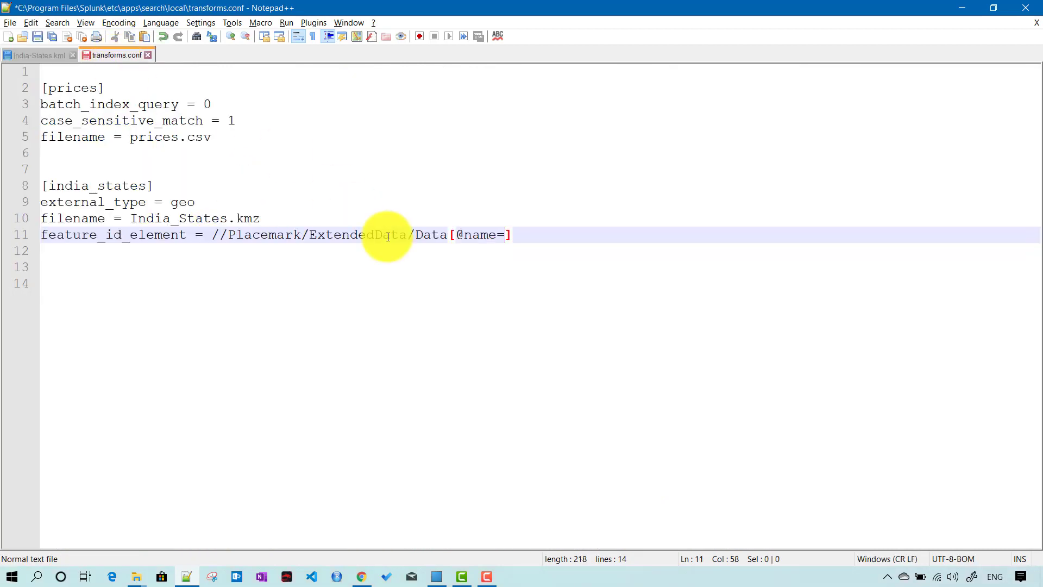
text(='Name')
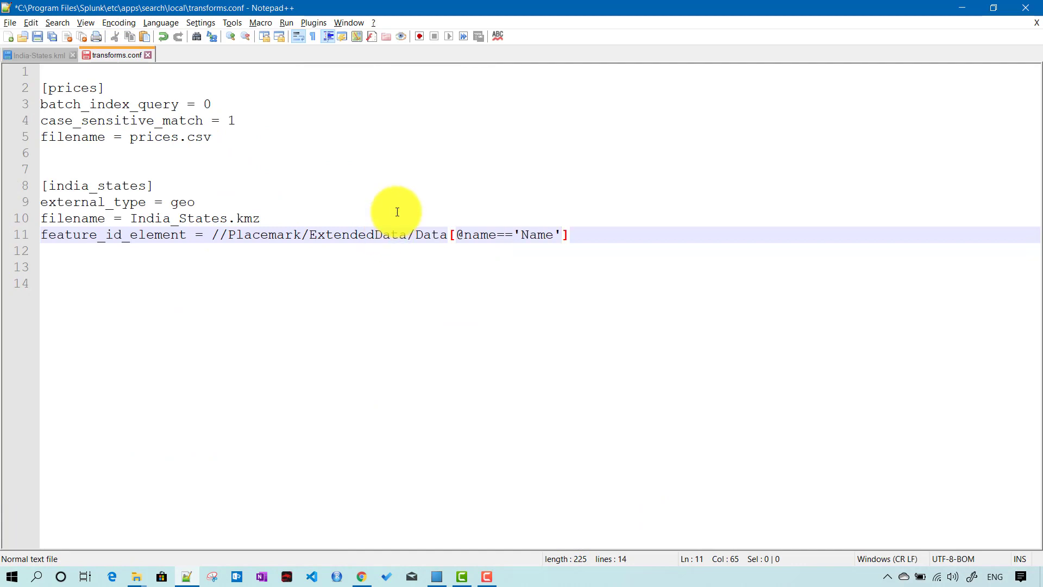
click(505, 236)
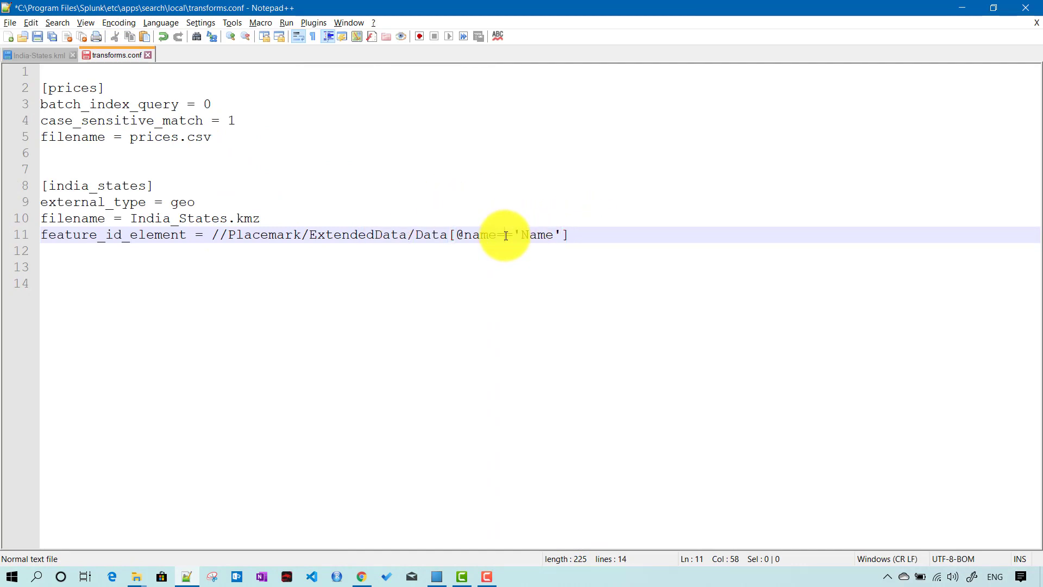
key(BackSpace)
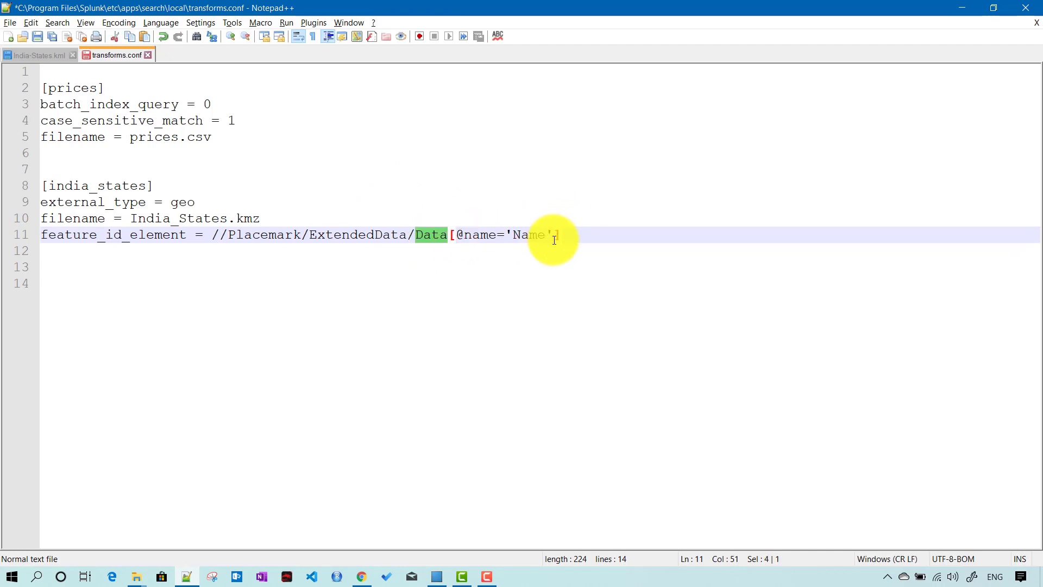
- Check the value element inside Data in India-States.kml, append /value to the feature_id_element path in transforms.conf, and save the file
click(583, 236)
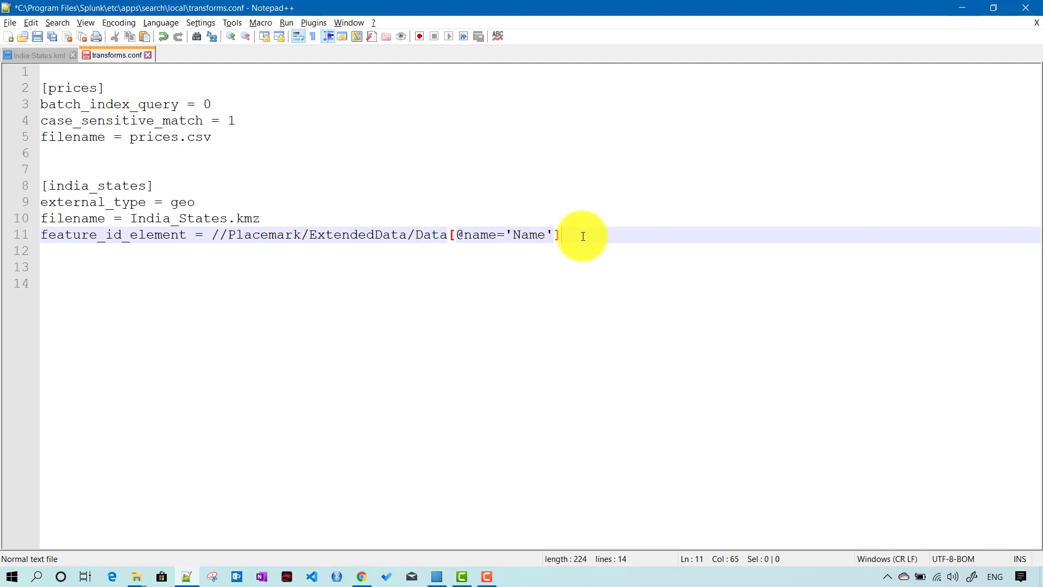
click(35, 56)
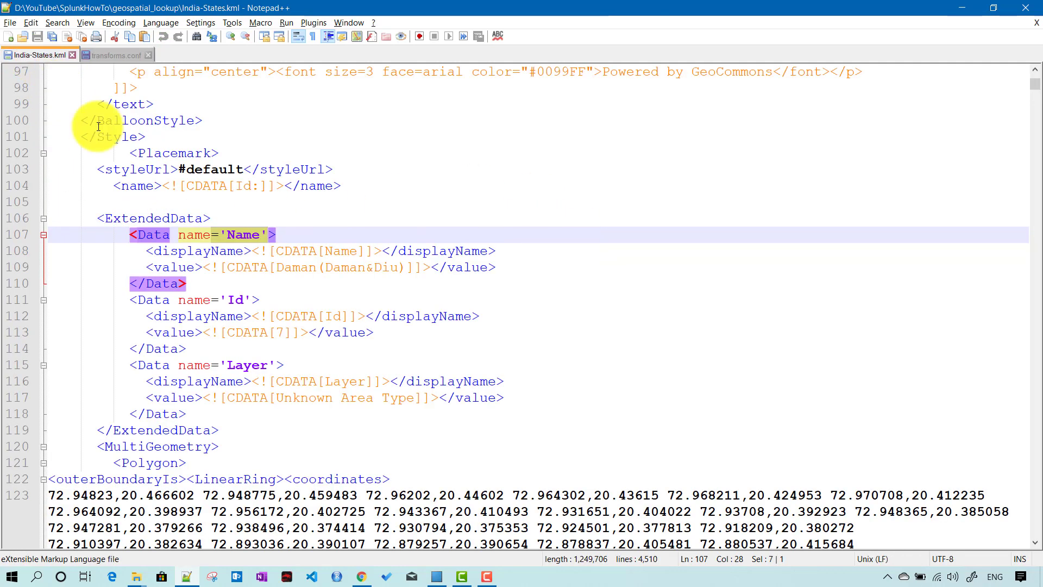
double_click(177, 270)
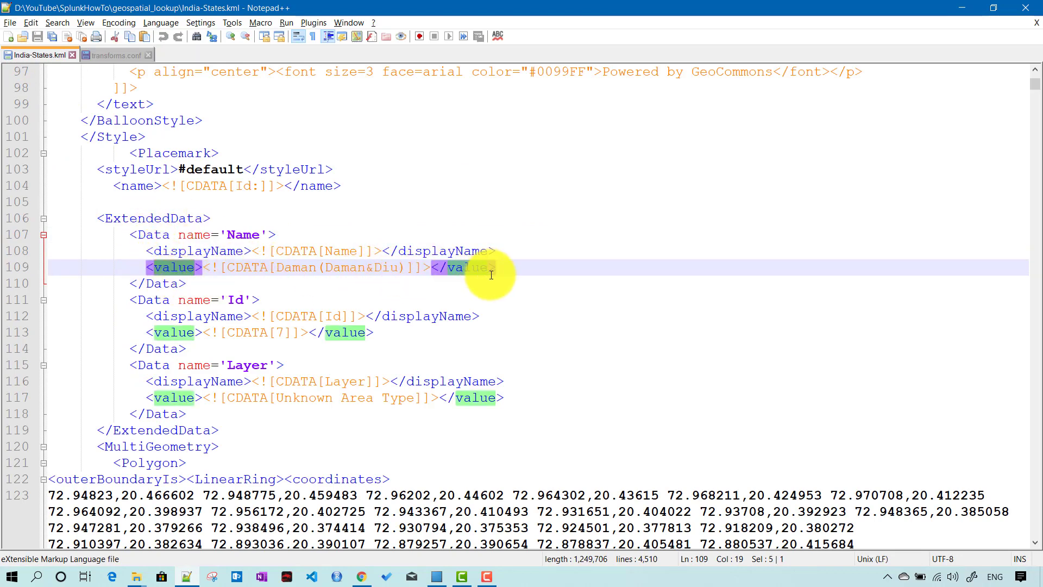
click(105, 57)
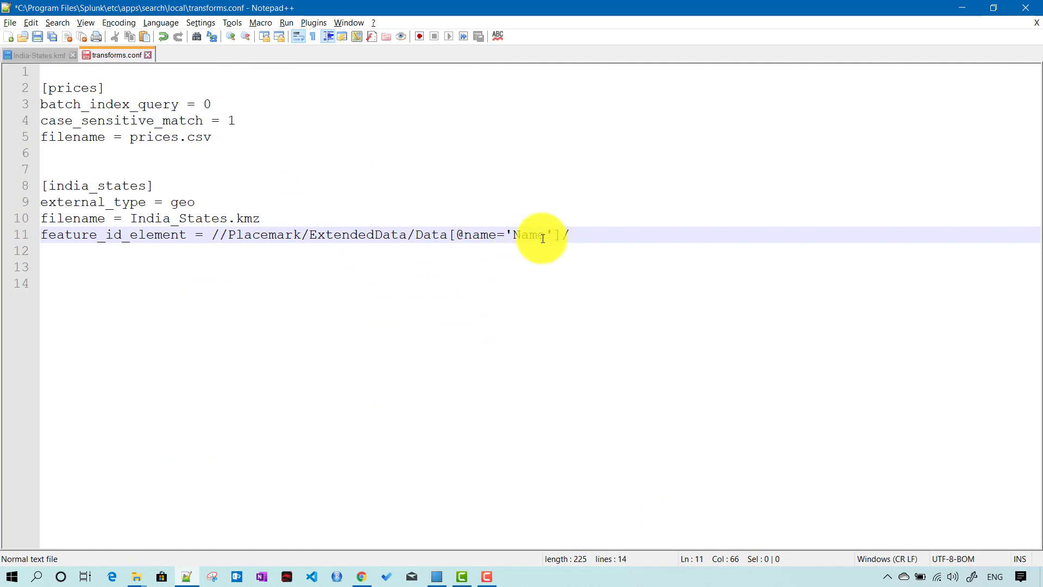
click(37, 54)
click(114, 54)
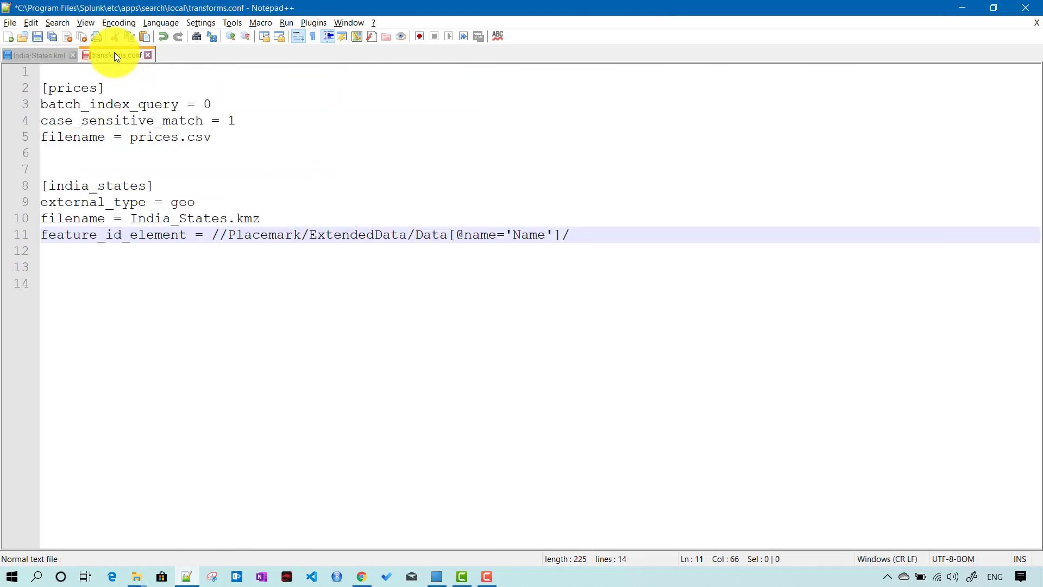
text(value)
key(ctrl+s)
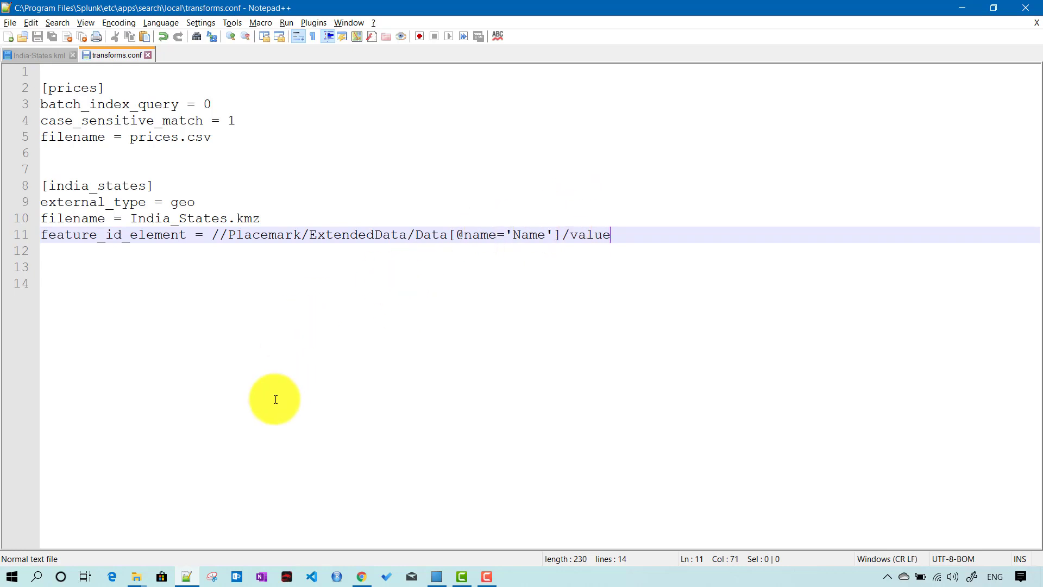
- Switch to Splunk in Chrome, restart the server from Server controls, and sign back in
click(361, 576)
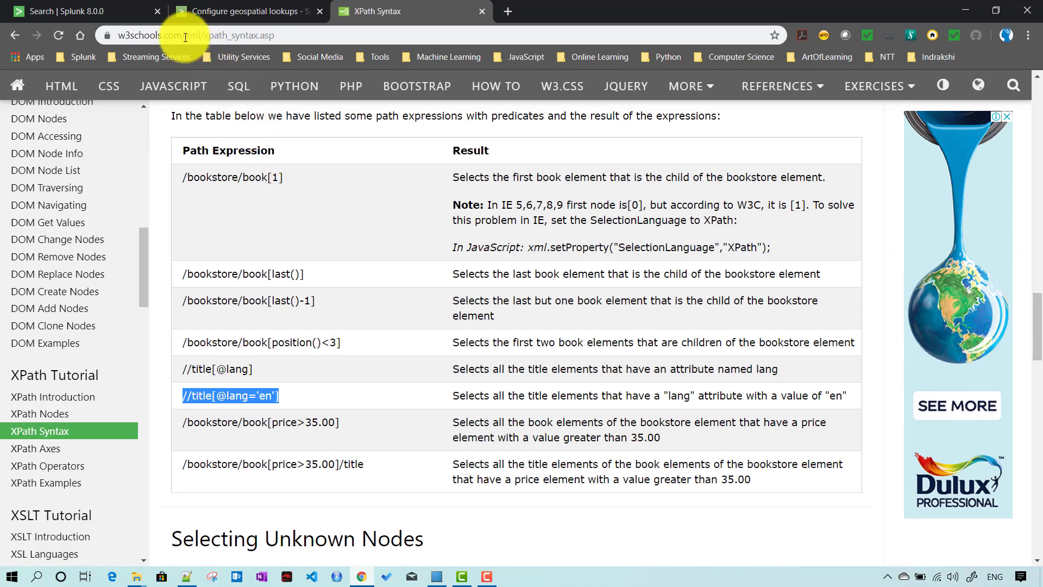
click(78, 13)
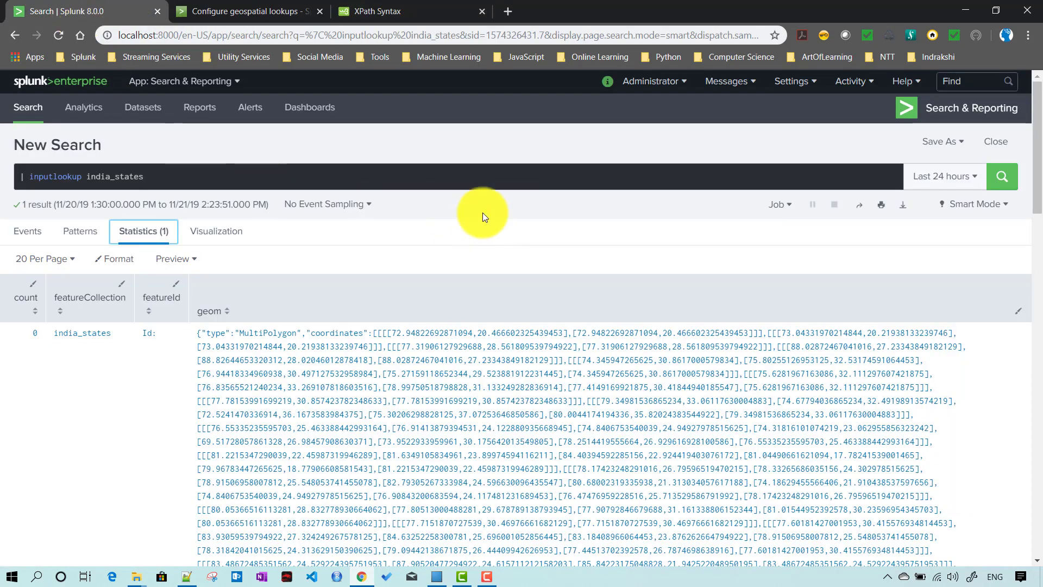
click(791, 81)
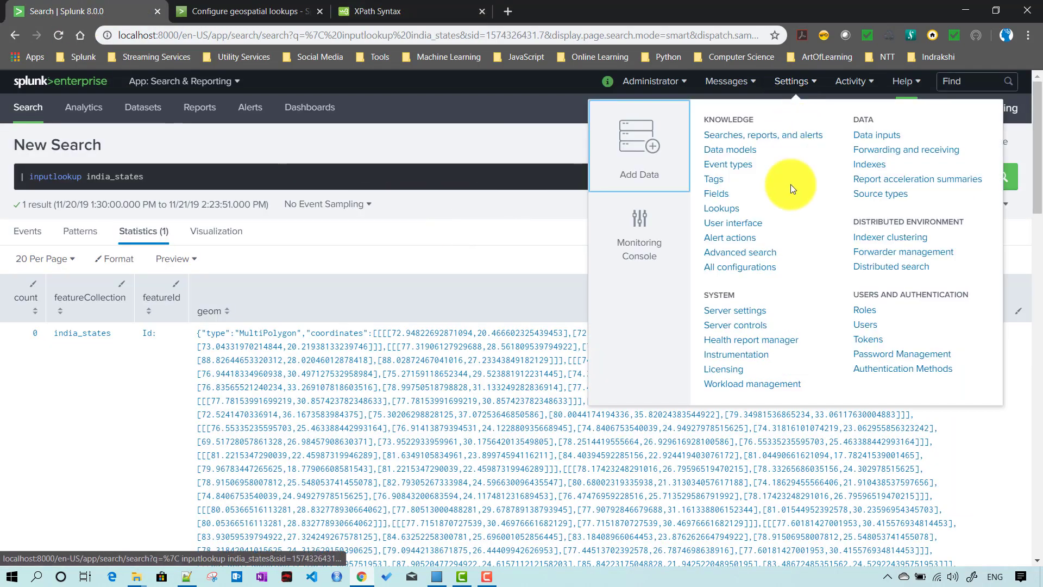
click(735, 325)
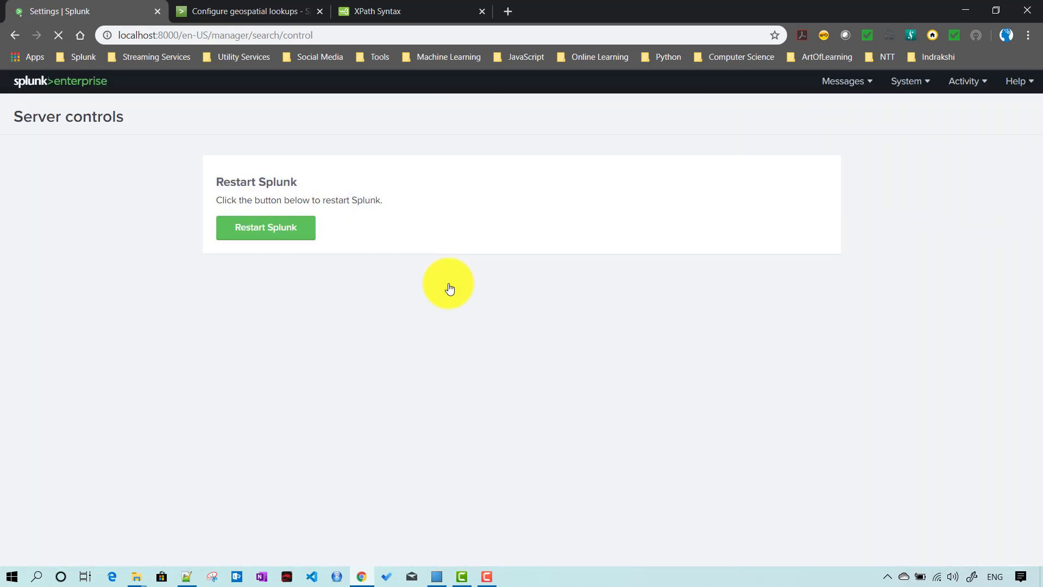
click(260, 240)
click(573, 111)
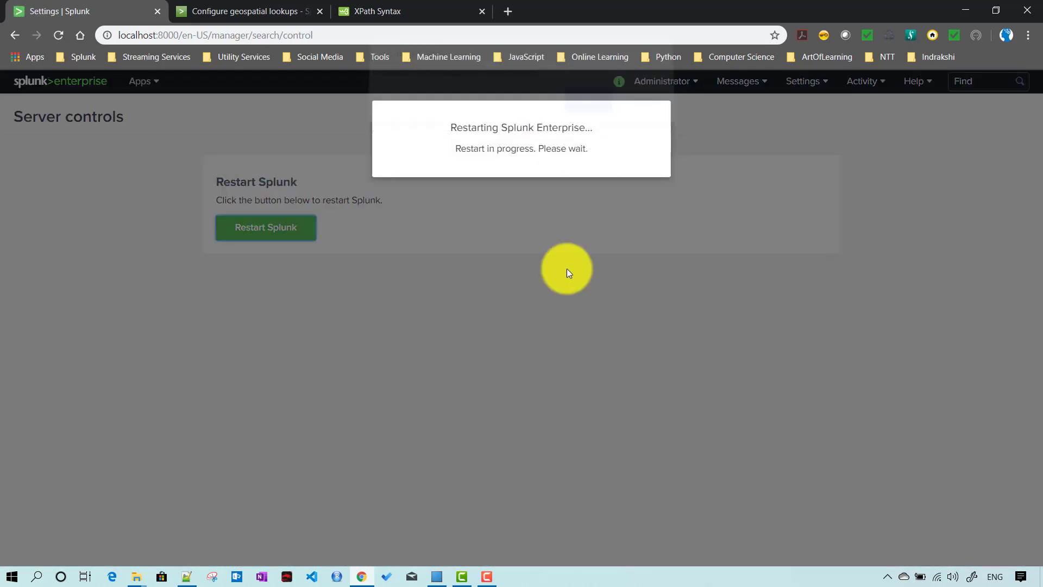
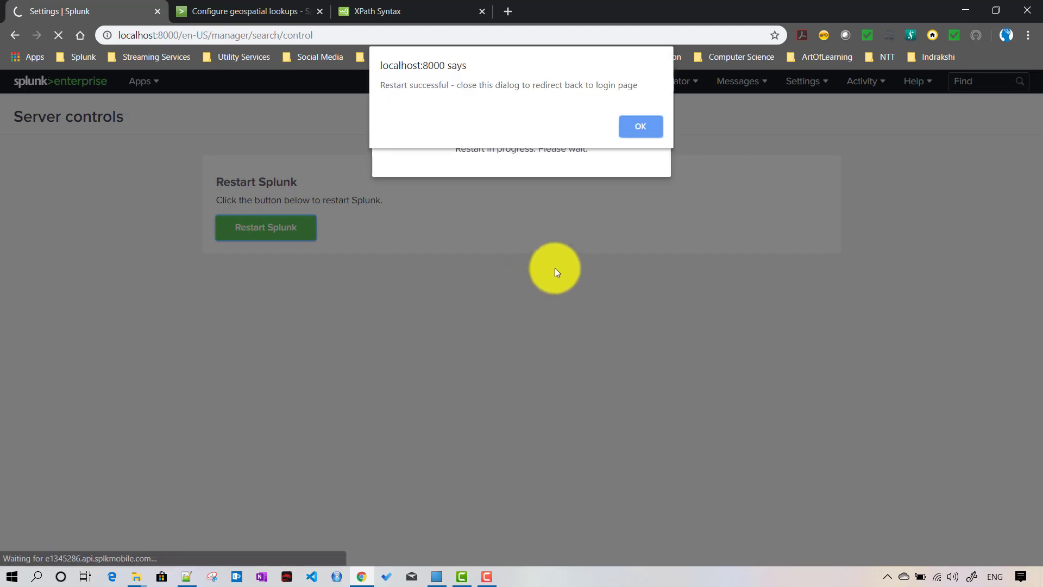
click(637, 125)
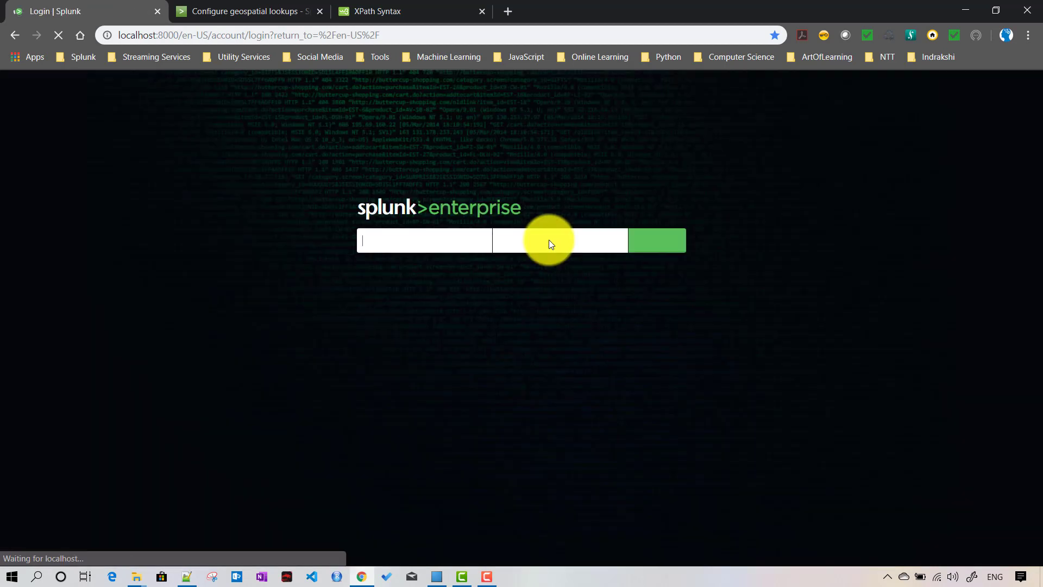
click(654, 247)
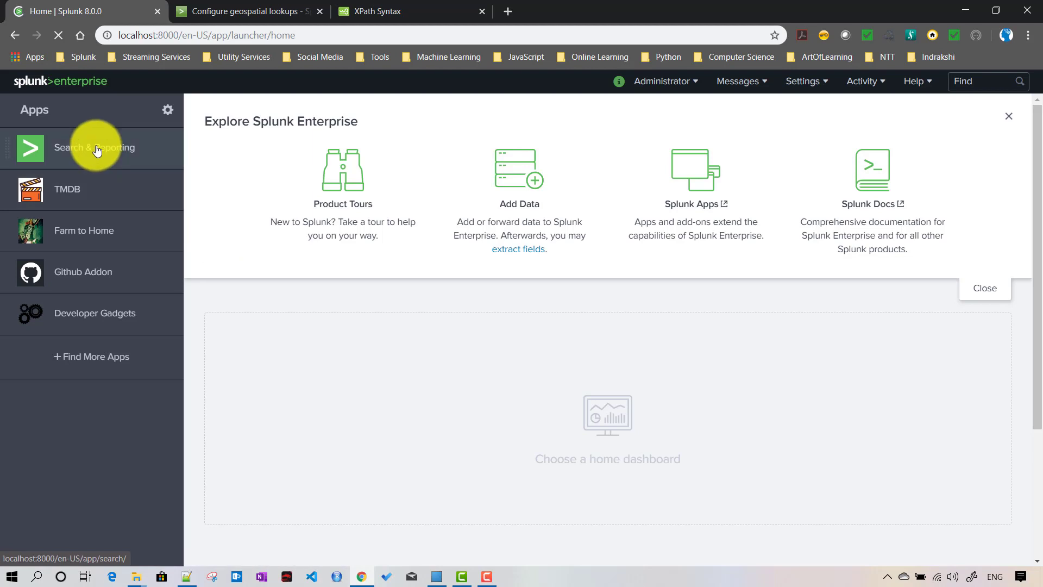
- Run the search | inputlookup india_states in the Search & Reporting app and check the featureId value
click(29, 163)
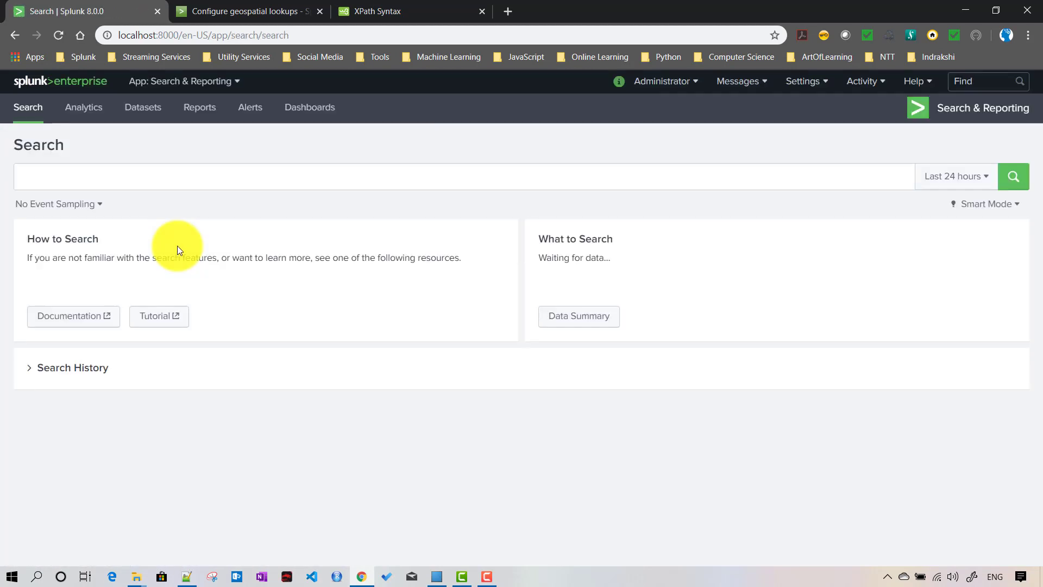
click(106, 176)
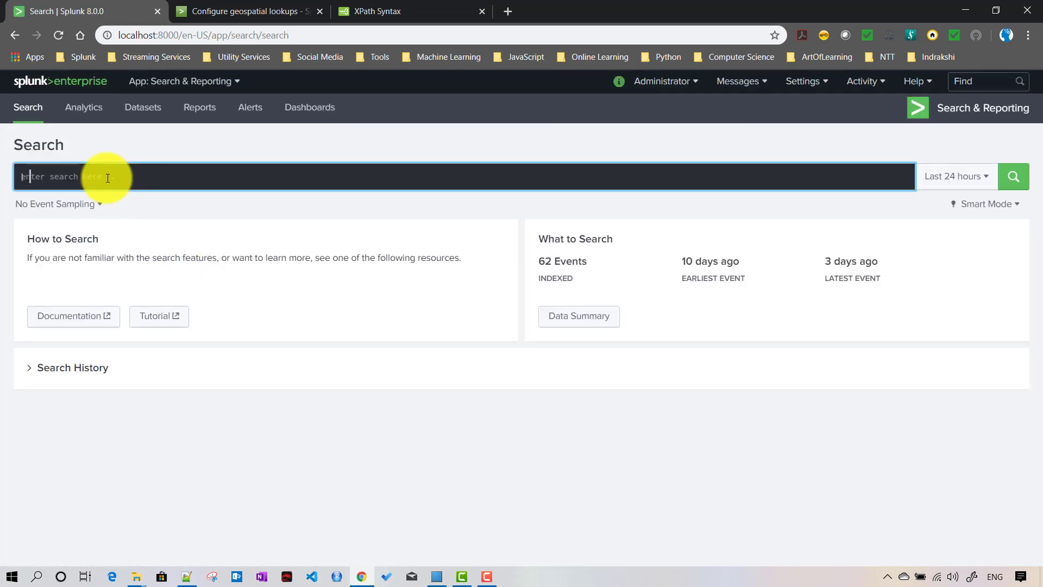
text(| inpu)
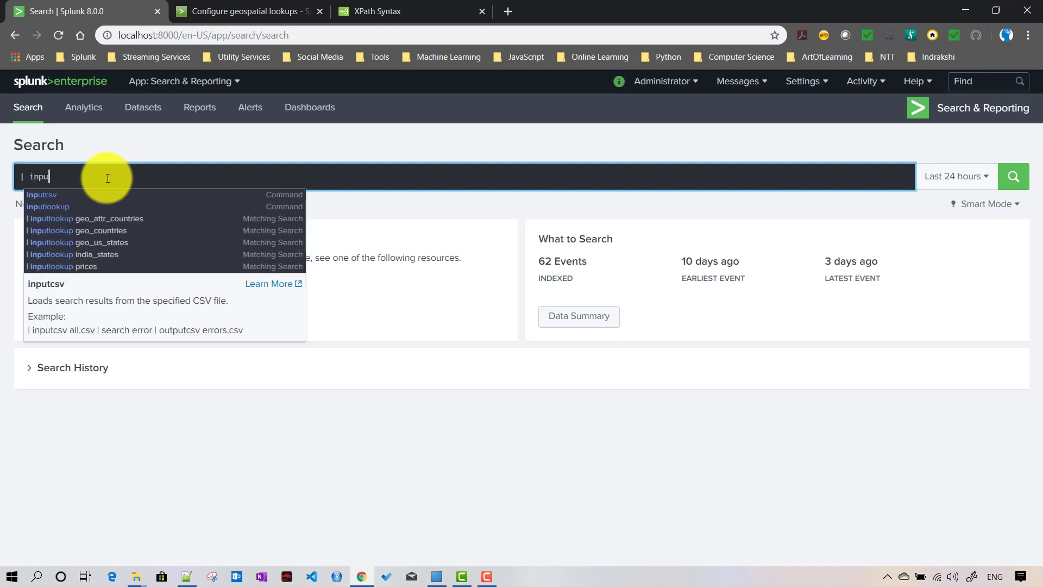
text(tlookup)
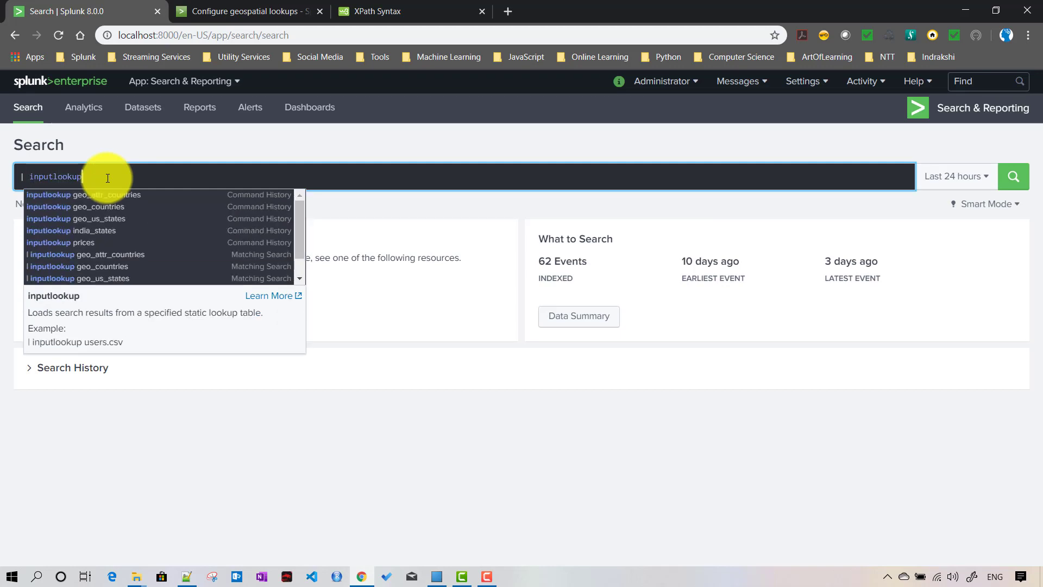
click(175, 230)
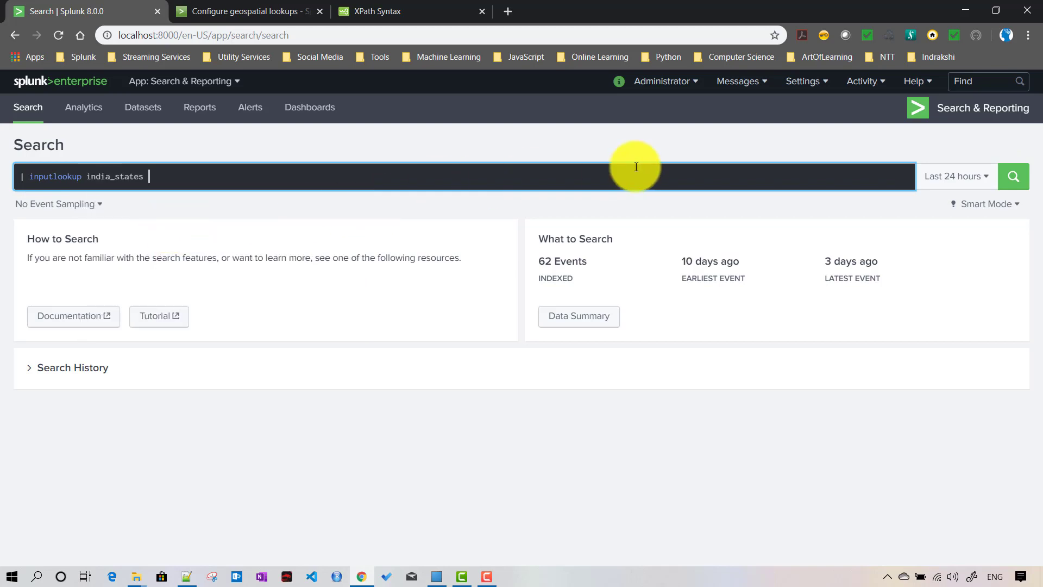
click(1015, 176)
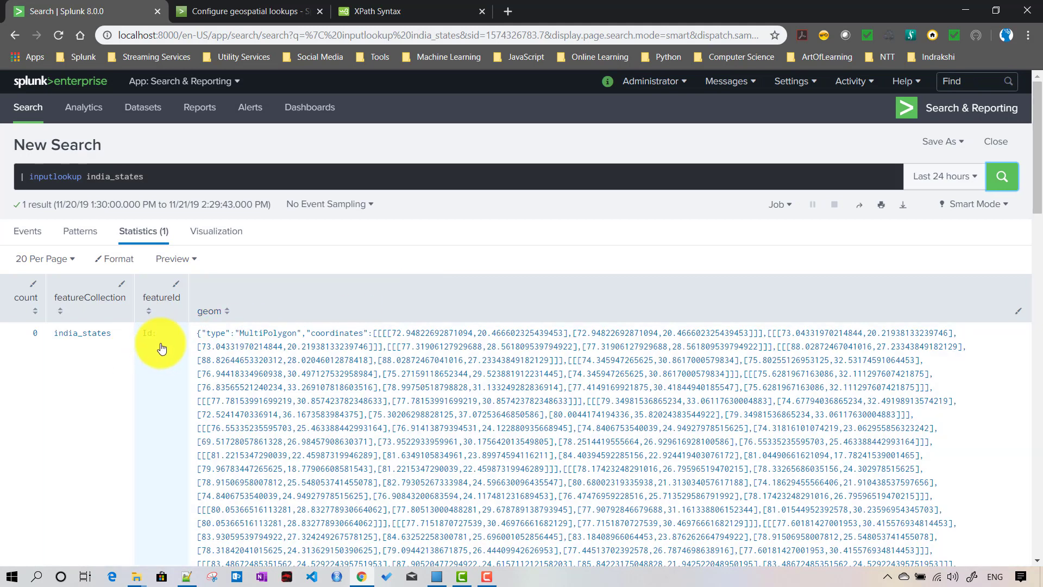
drag(162, 333, 142, 333)
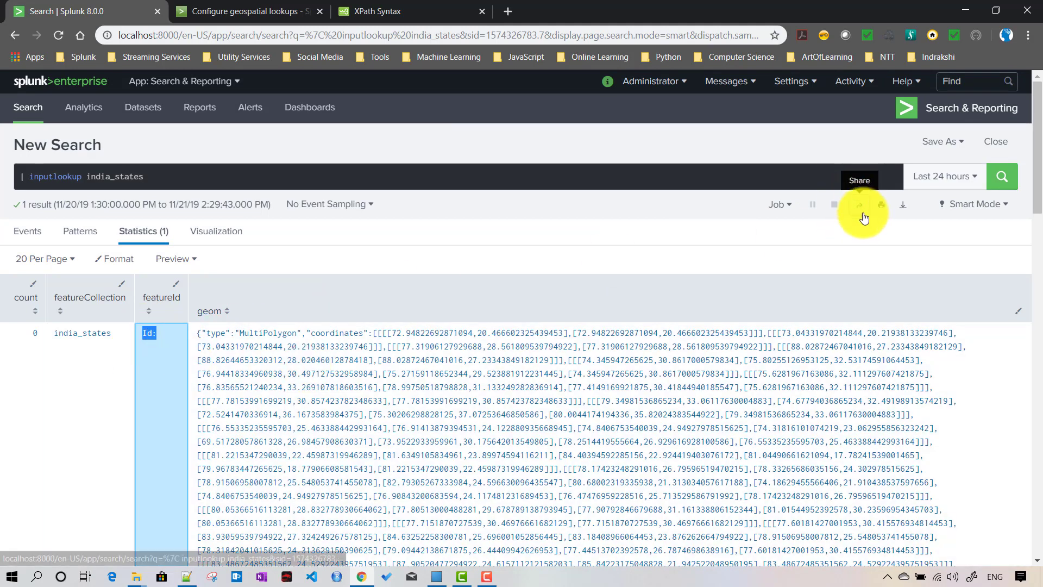
- Inspect the search job in a maximized window and look through its search.log
click(780, 216)
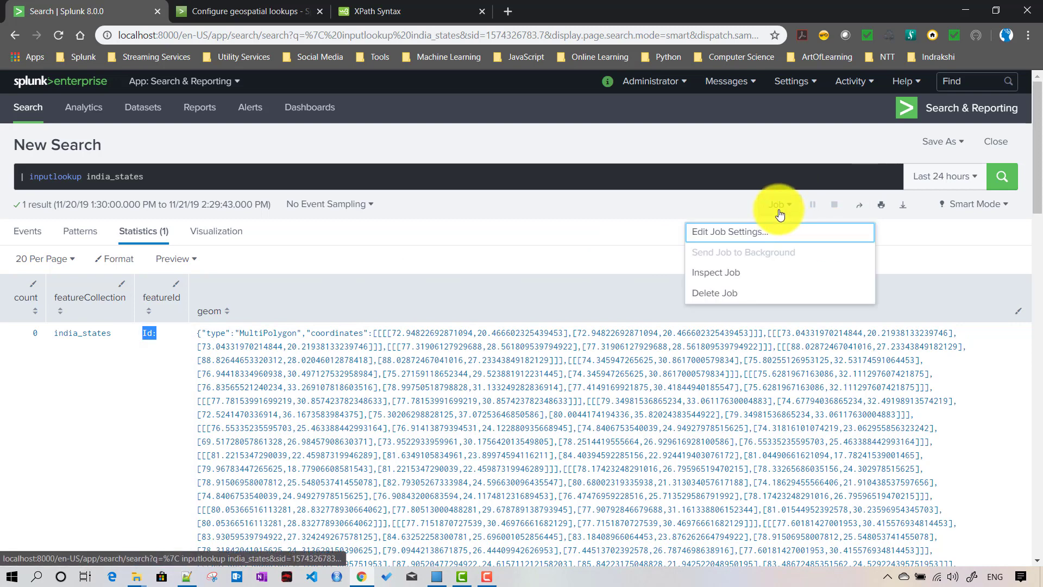
click(731, 277)
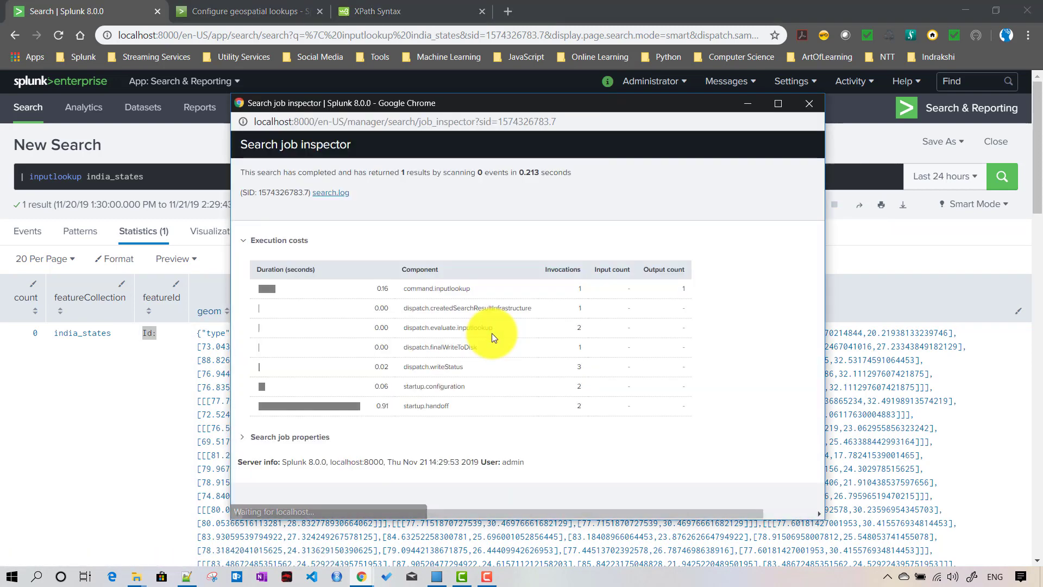
click(778, 104)
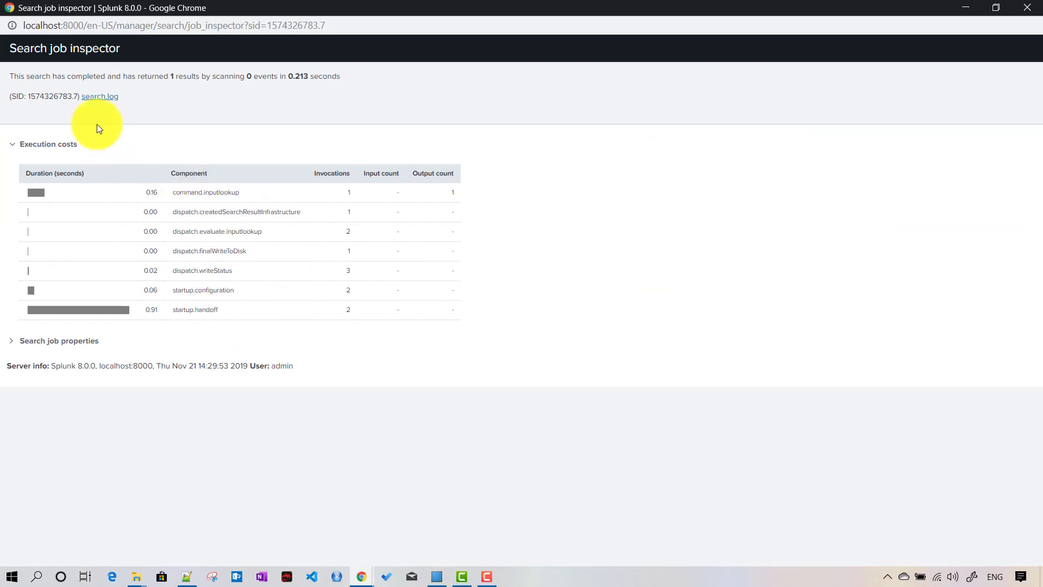
click(100, 97)
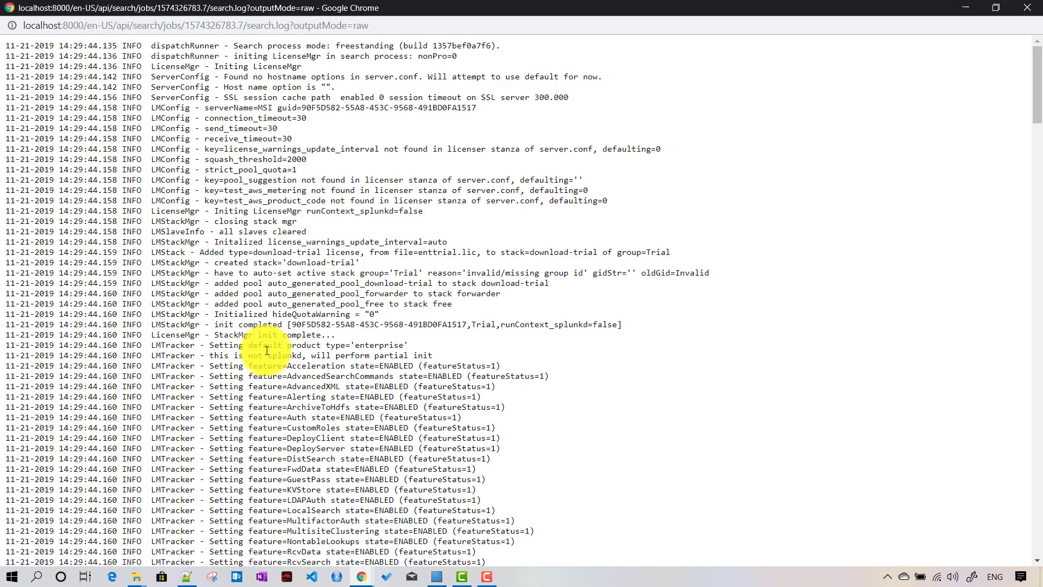
scroll(309, 374, down, 14)
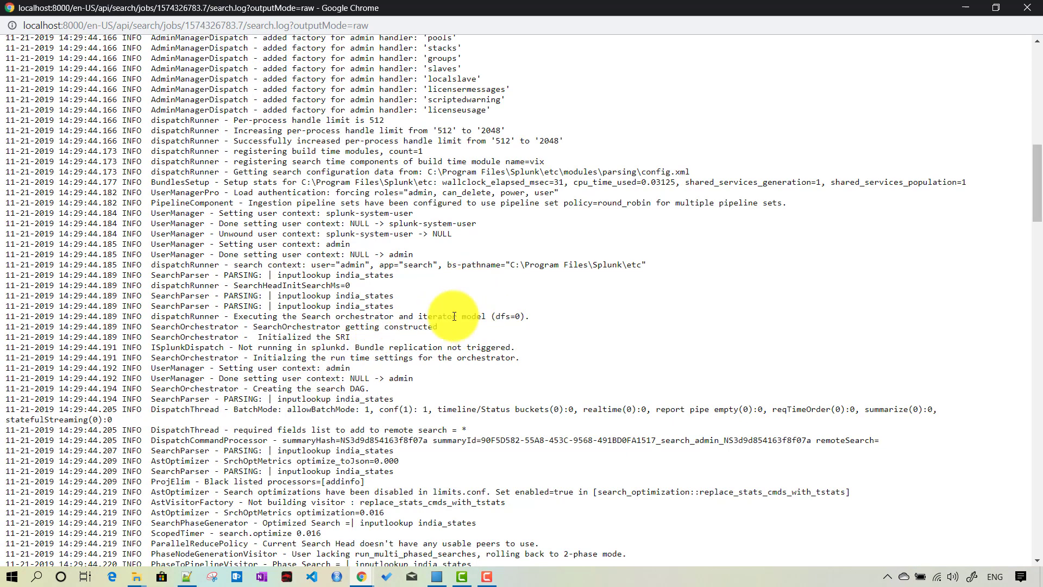
scroll(435, 305, up, 6)
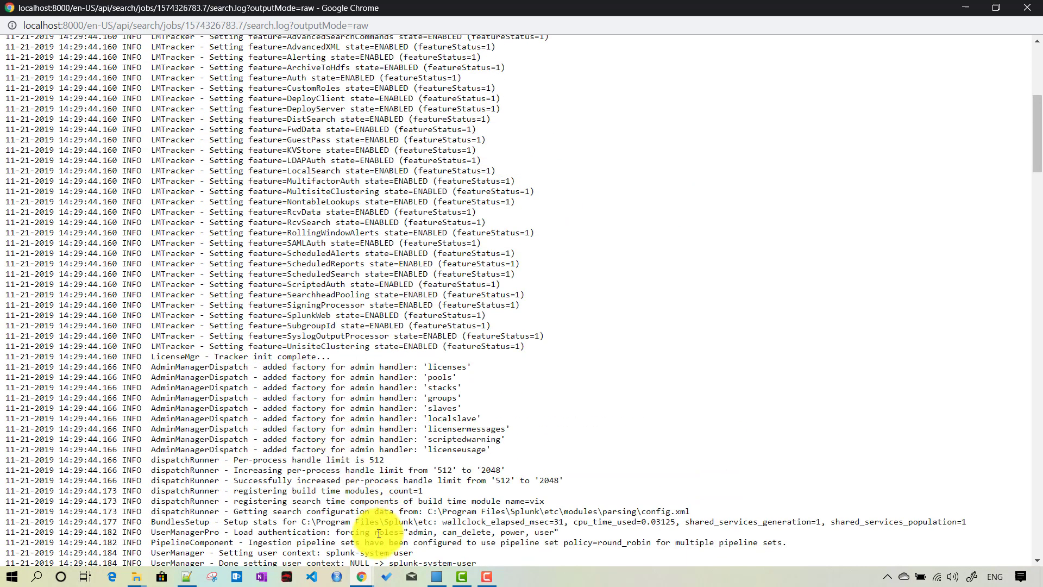
- Copy ExtendedData from the path in transforms.conf, find it in search.log, and examine the user-defined xpath entry
click(186, 577)
double_click(370, 238)
key(ctrl+c)
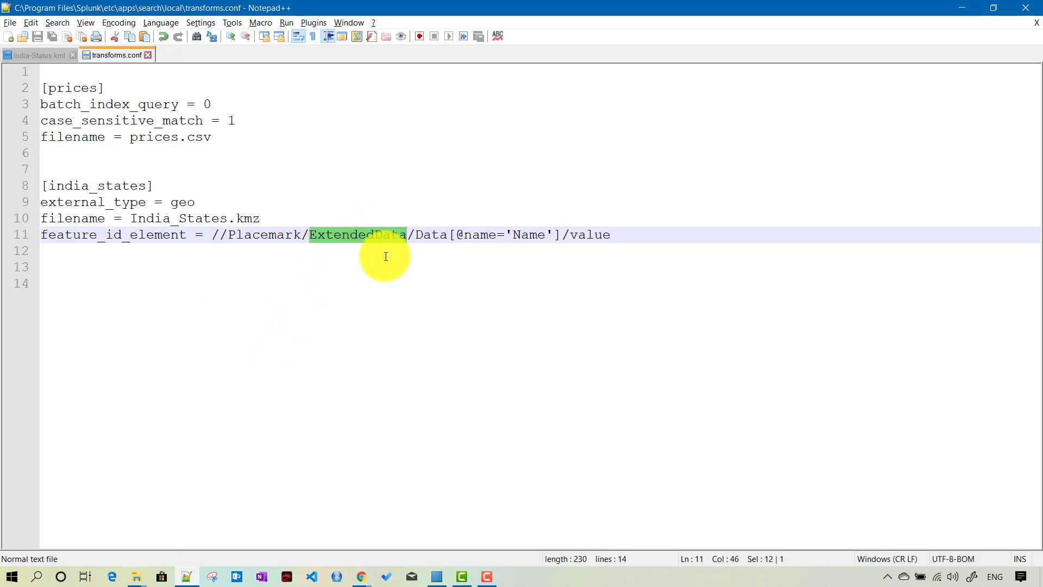
mouse_move(361, 576)
click(435, 519)
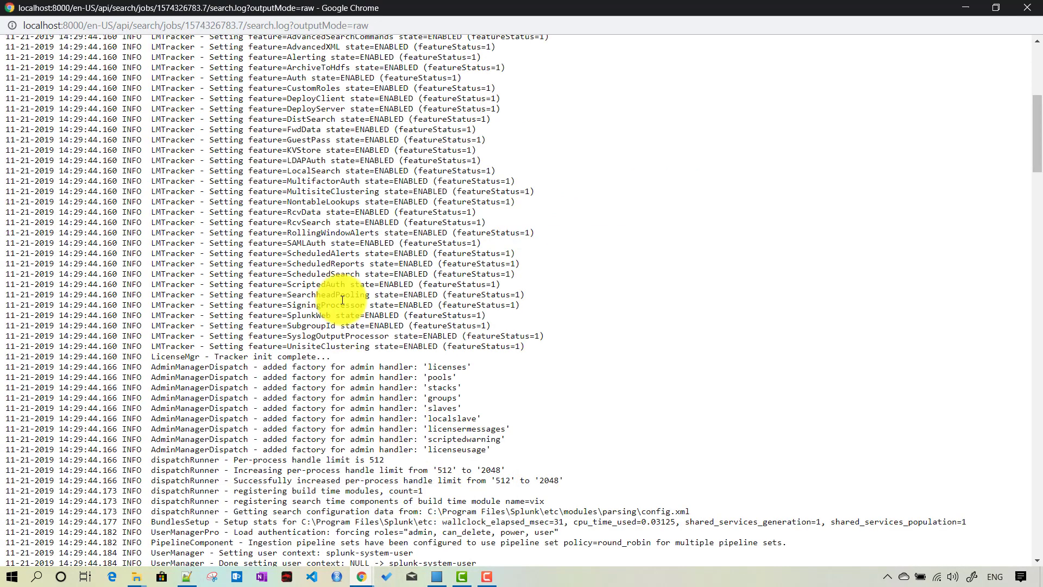
scroll(337, 297, up, 5)
key(ctrl+f)
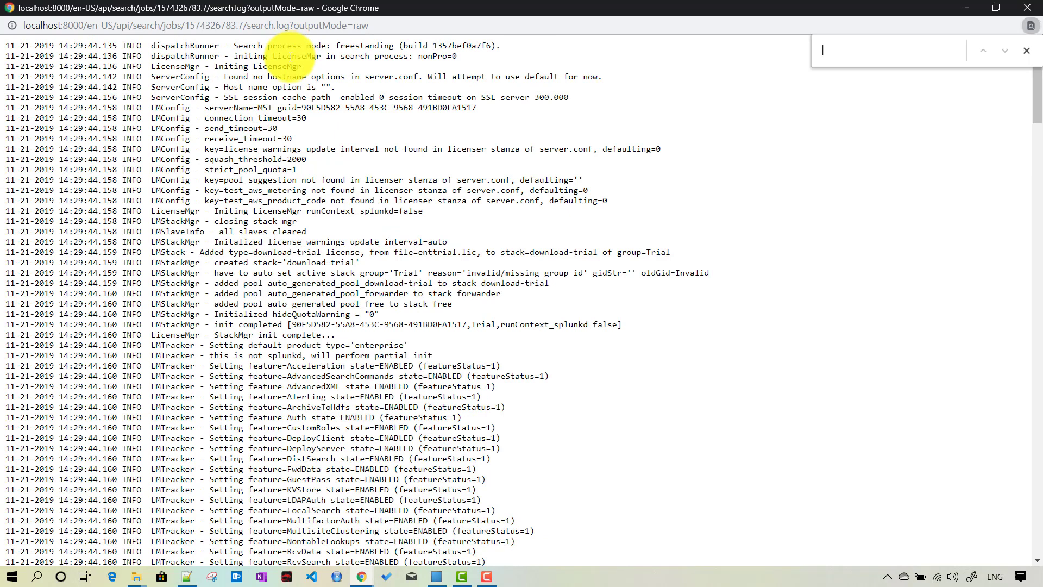
key(ctrl+v)
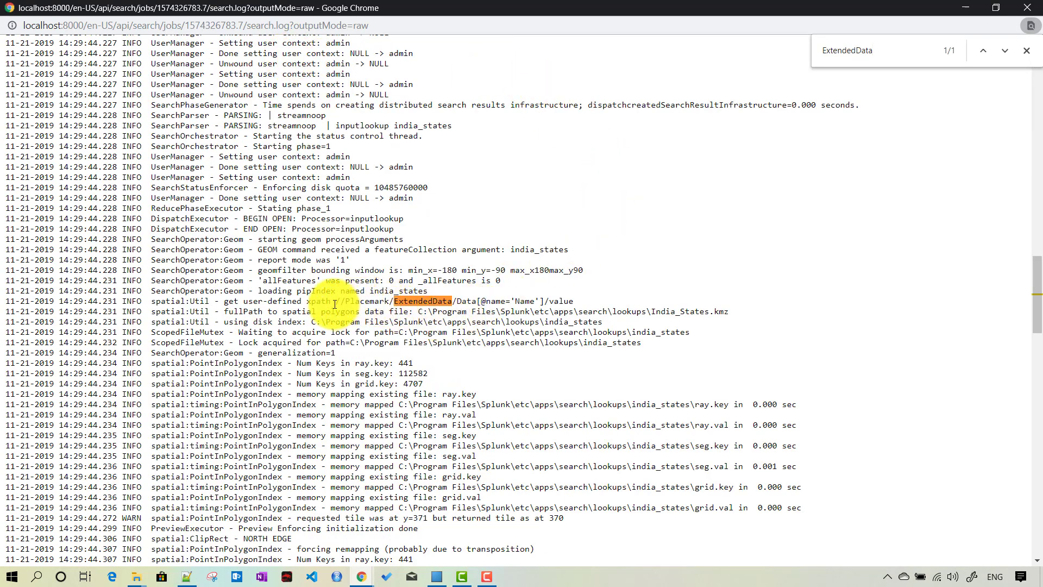
drag(336, 303, 576, 308)
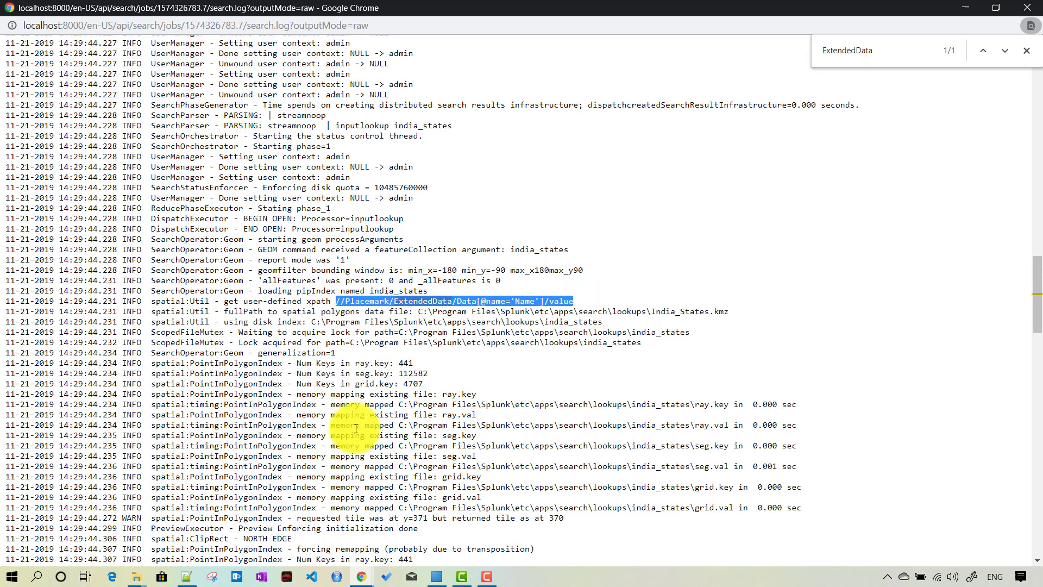
- Switch to Notepad++ and compare the Name data element in India-States.kml with the feature_id_element path in transforms.conf
mouse_move(362, 576)
click(297, 542)
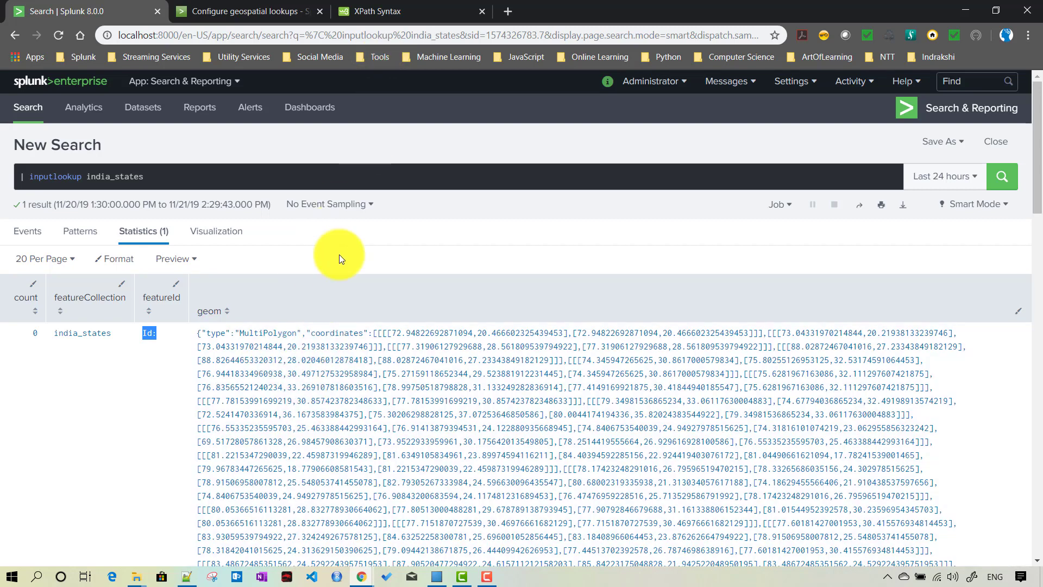
click(186, 576)
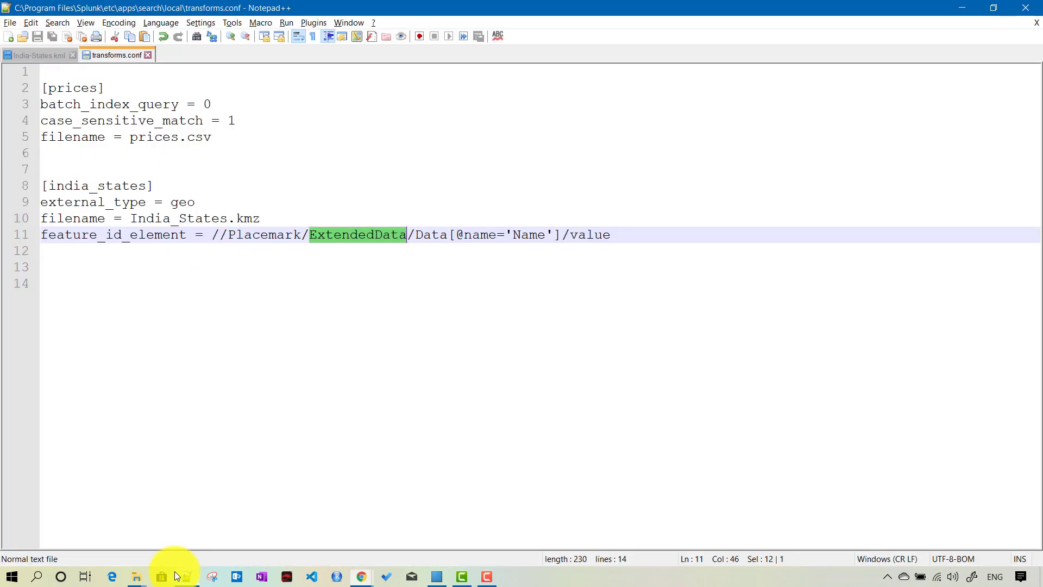
click(13, 55)
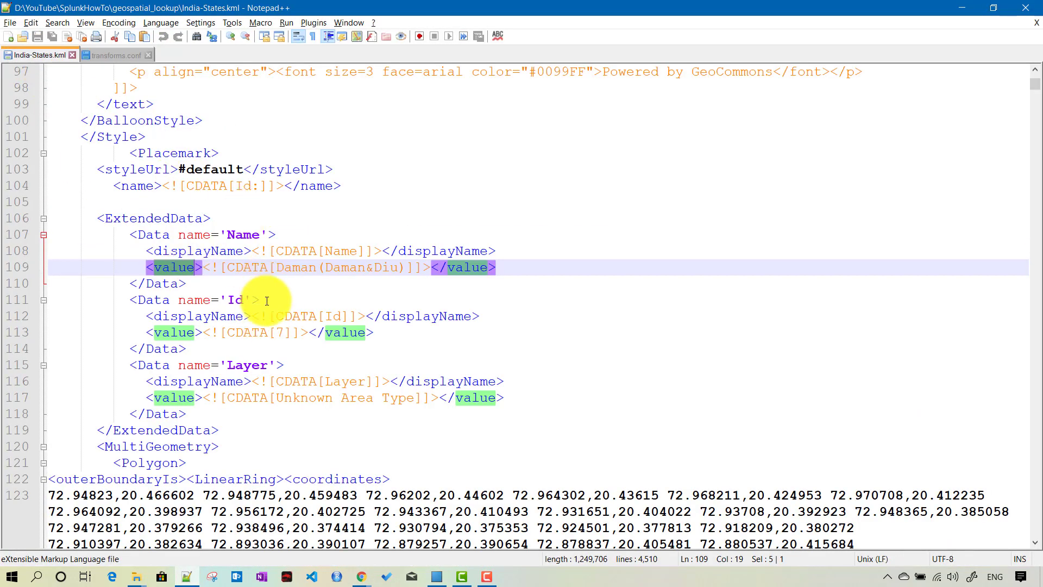
click(116, 55)
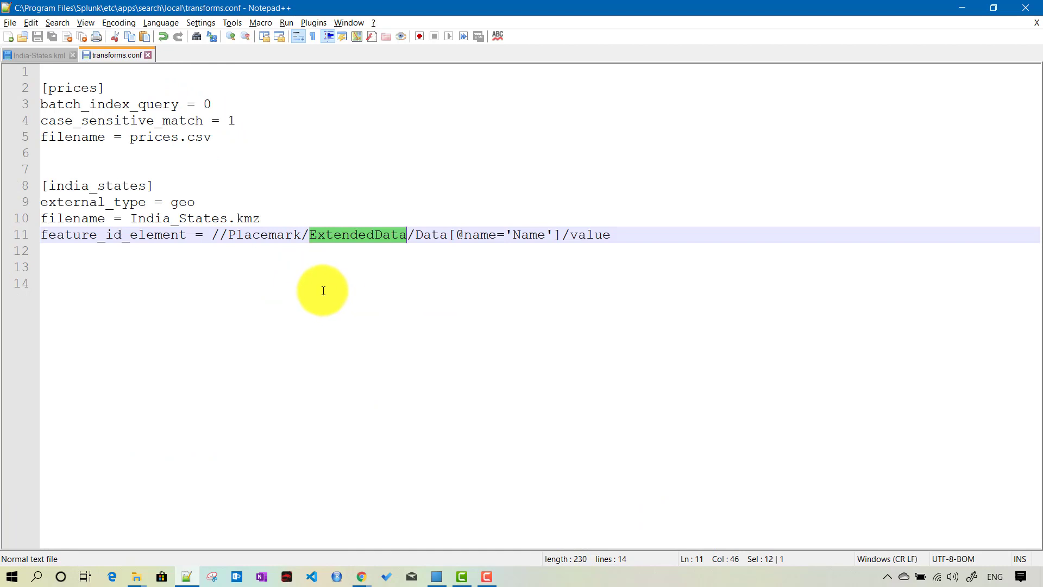
- Switch back to Splunk in Chrome and delete India_States.kmz from the lookup table files
click(361, 576)
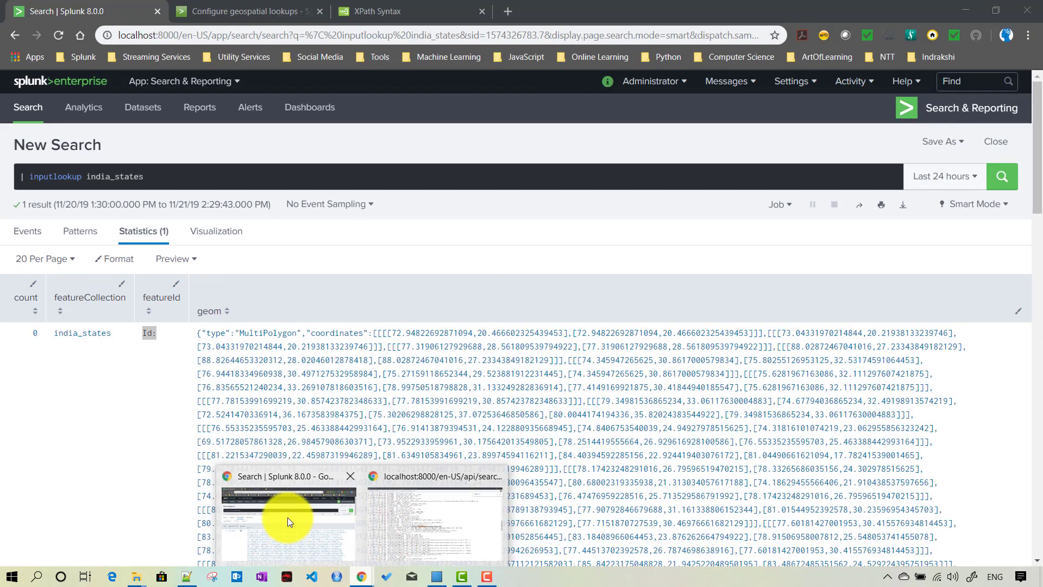
click(288, 517)
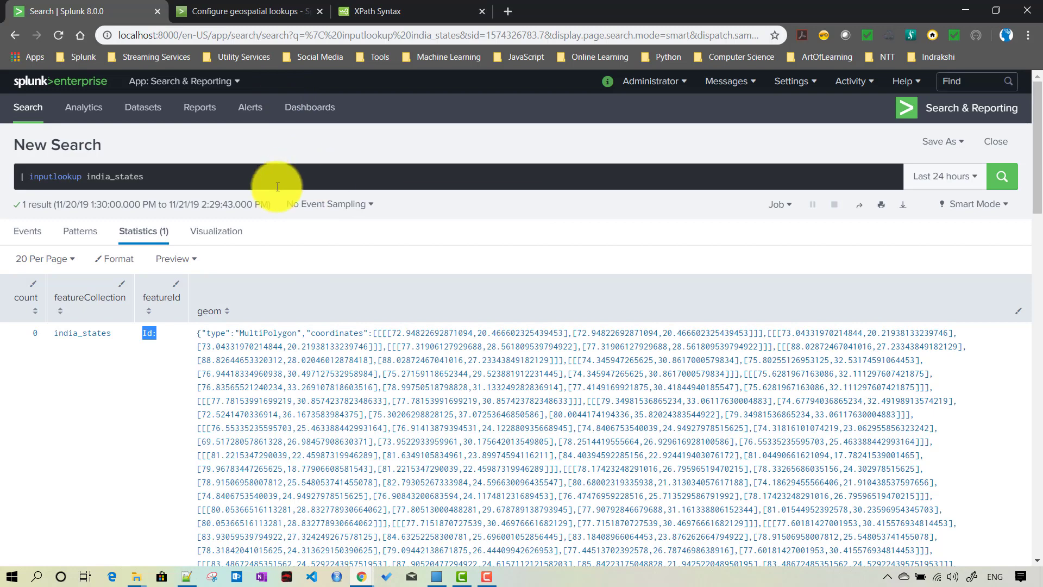
click(790, 81)
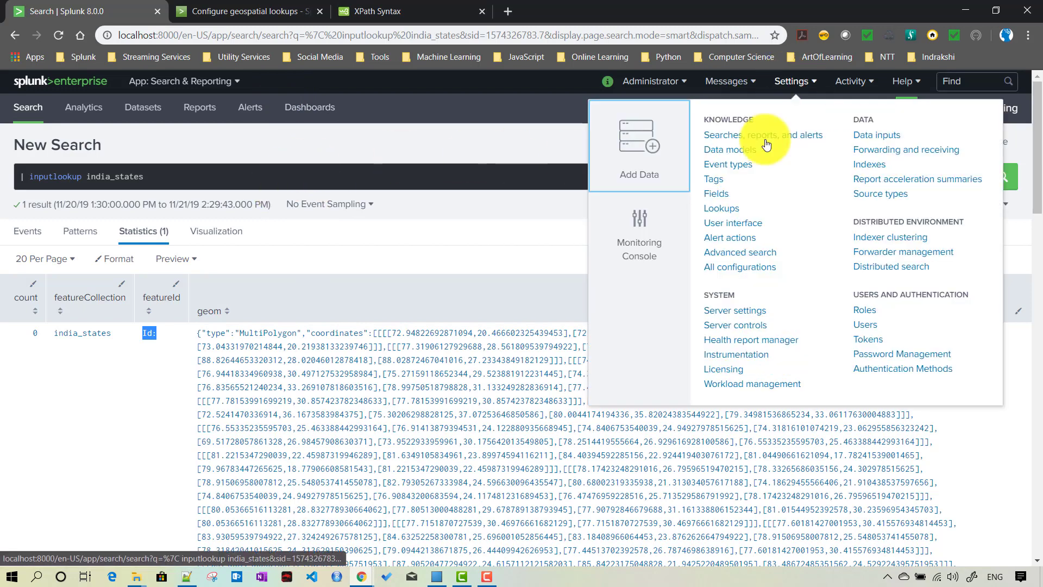
click(721, 209)
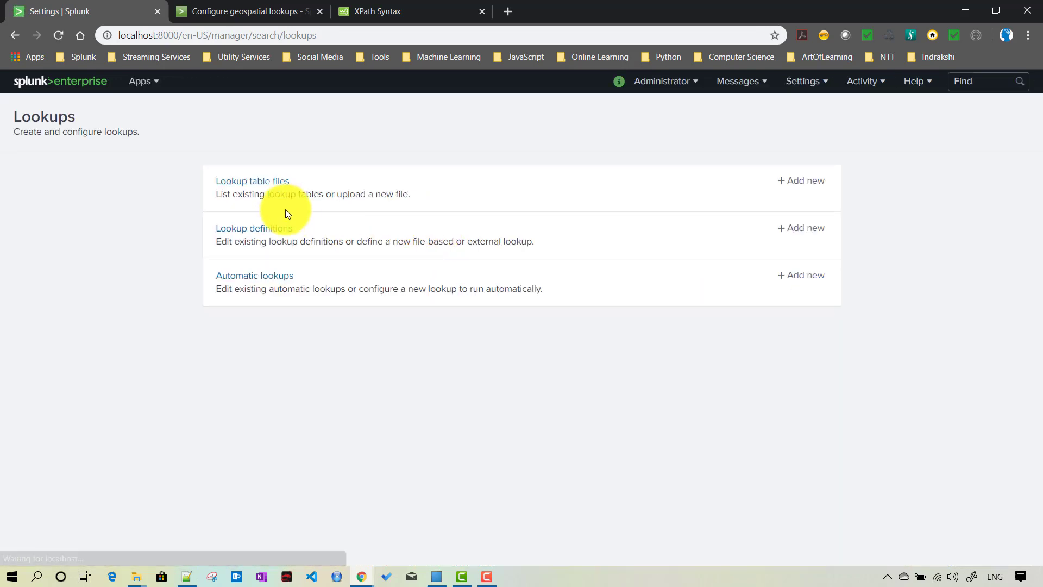
click(271, 181)
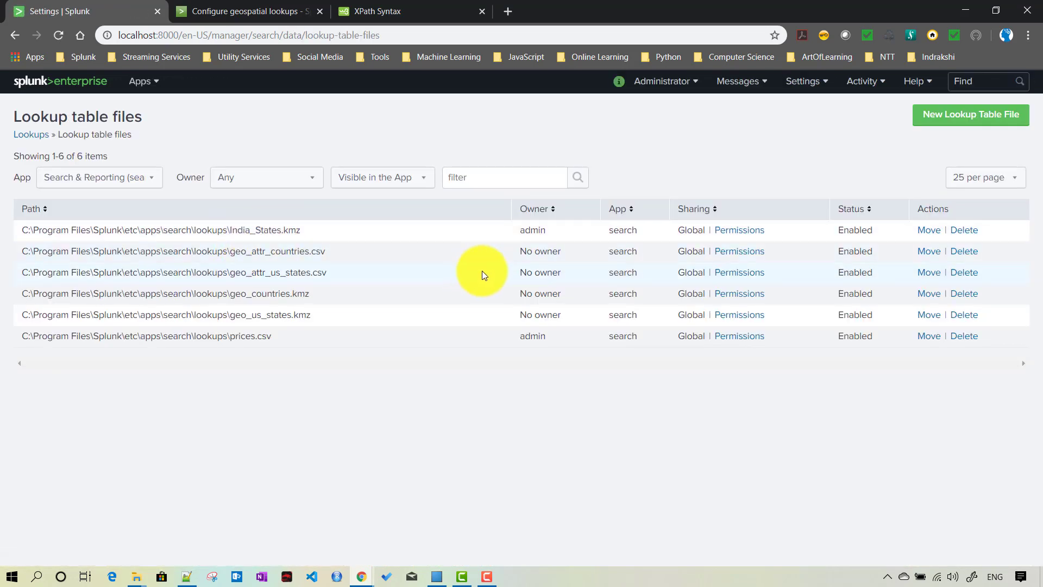
click(969, 236)
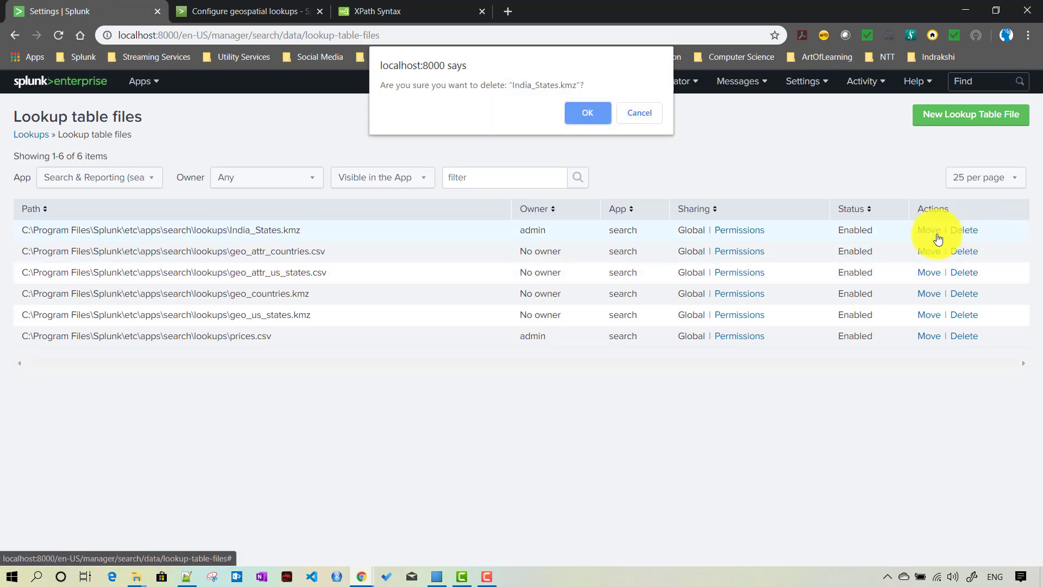
click(599, 115)
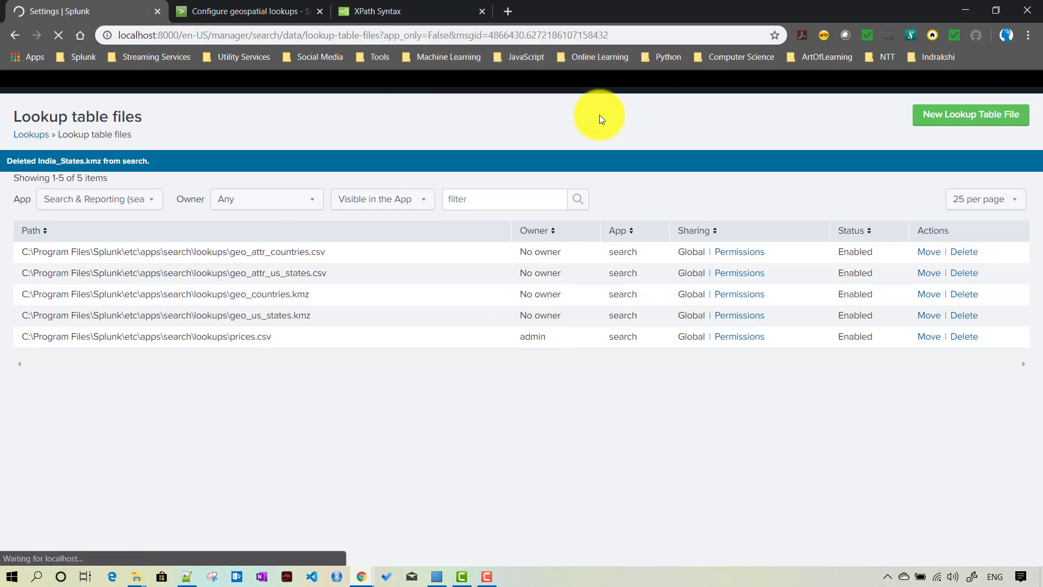
- Upload India_States.kmz from the geospatial_lookup folder as a new lookup table file with destination filename India_States.kmz
click(984, 121)
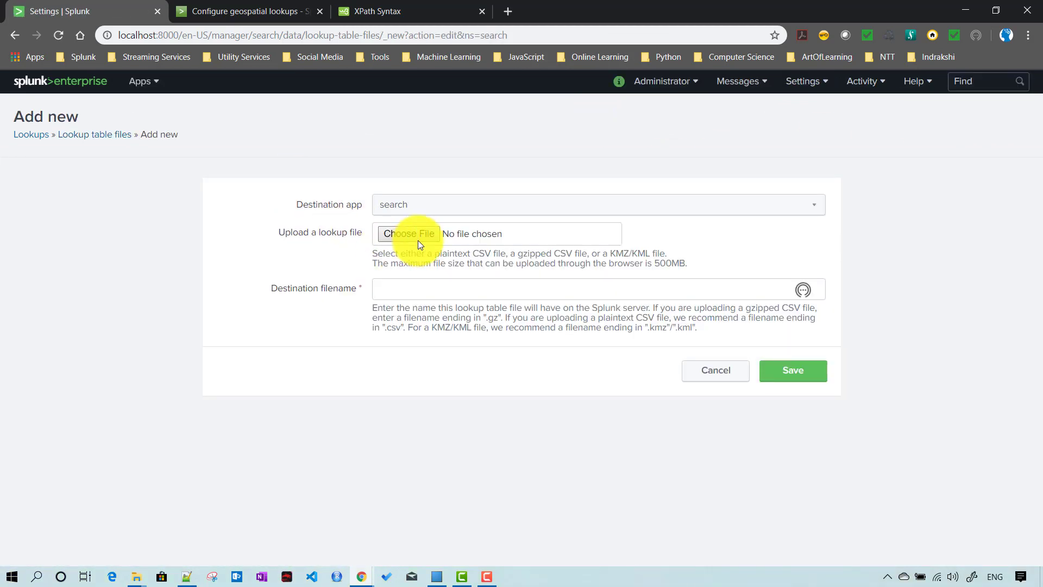
click(419, 239)
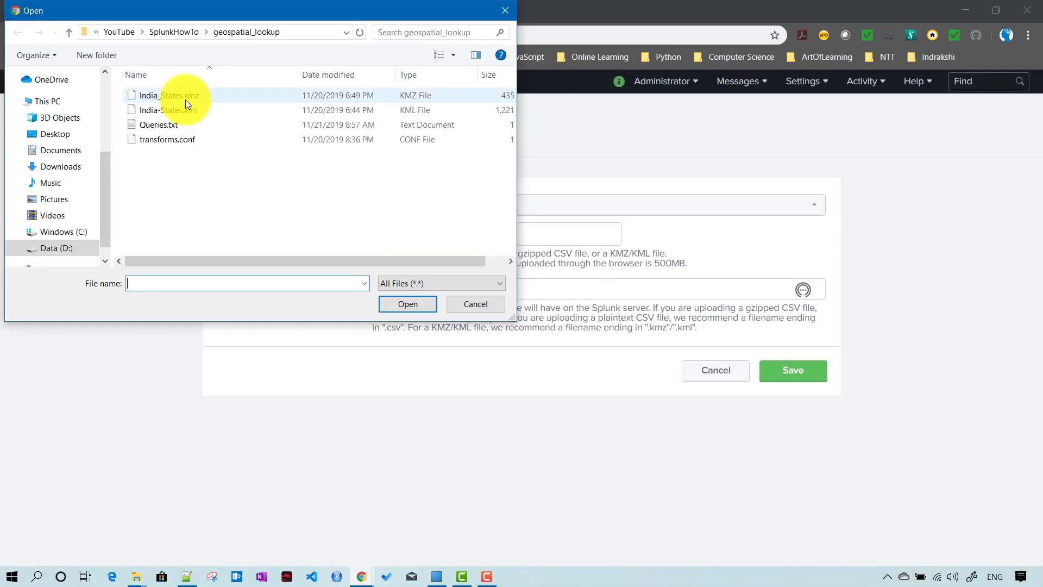
click(185, 97)
click(409, 306)
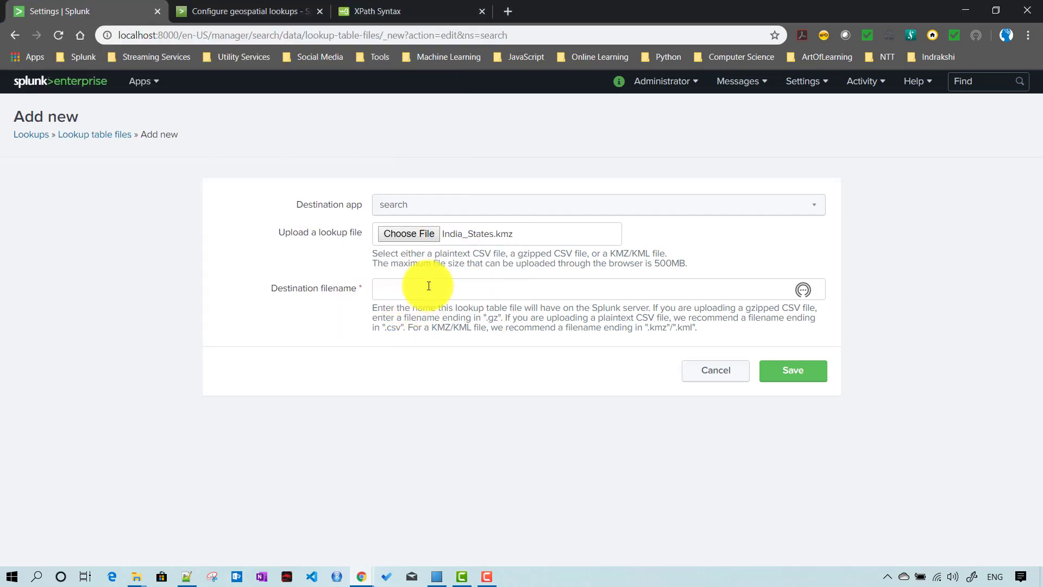
click(424, 286)
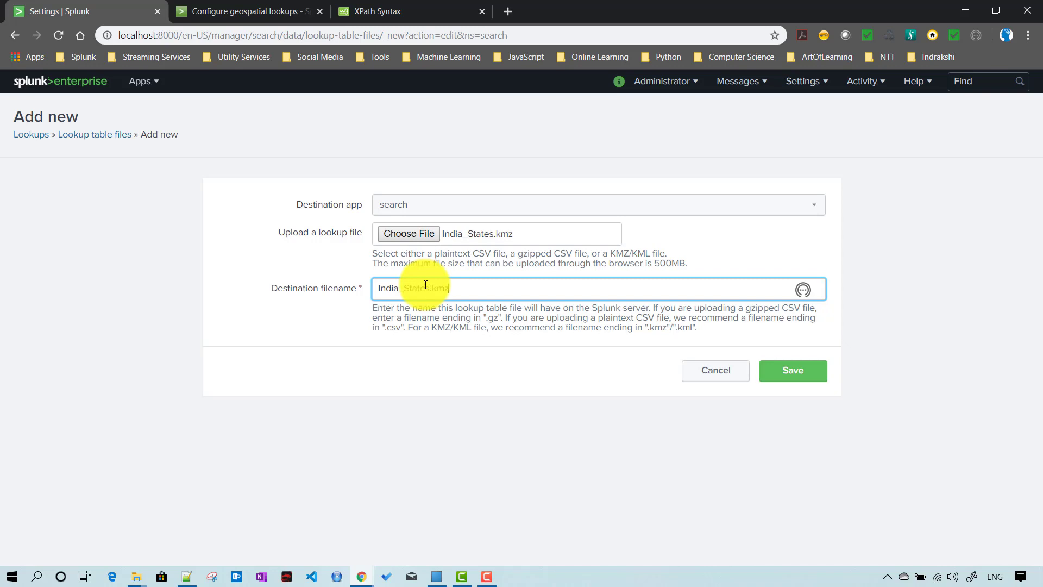
click(796, 372)
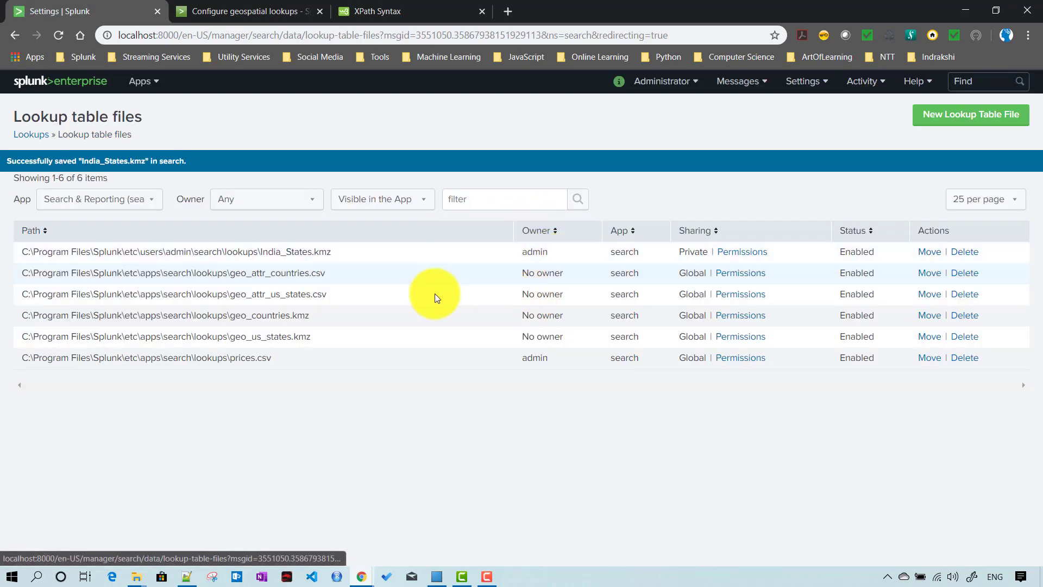
- Share the India_States.kmz lookup file with all apps and grant Everyone read and write permissions
click(743, 253)
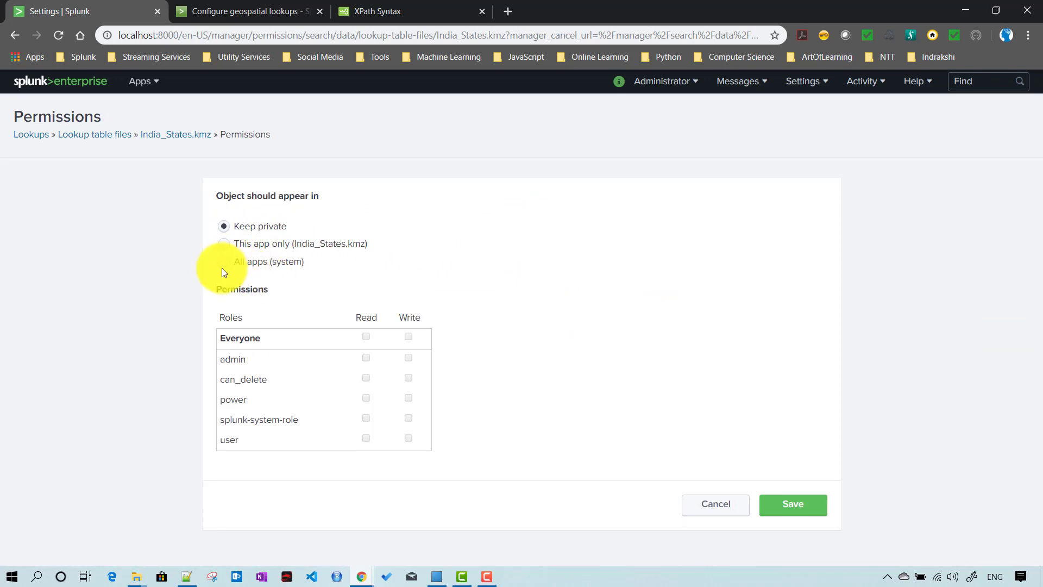
click(225, 265)
click(366, 337)
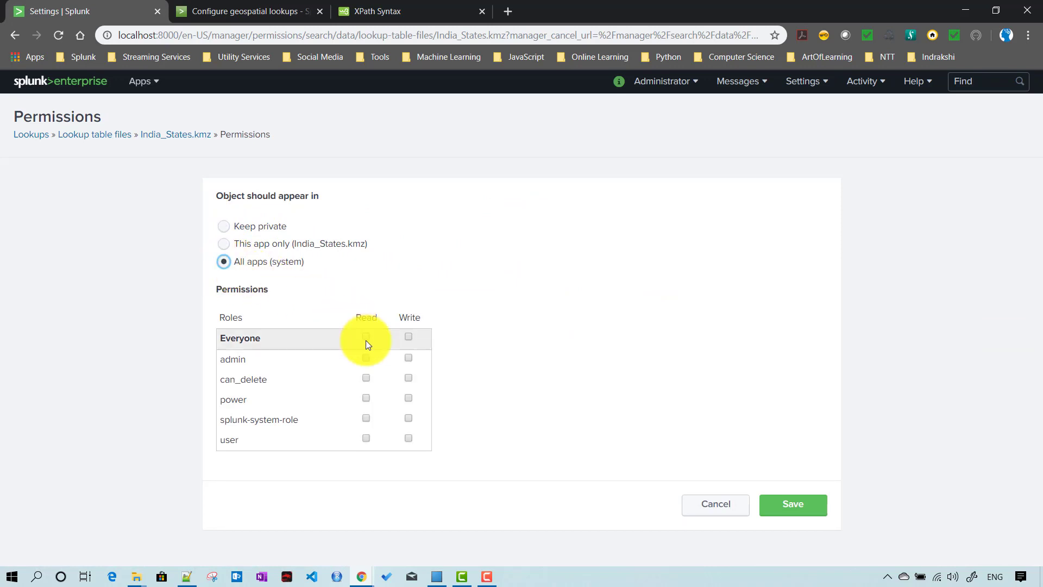
click(410, 339)
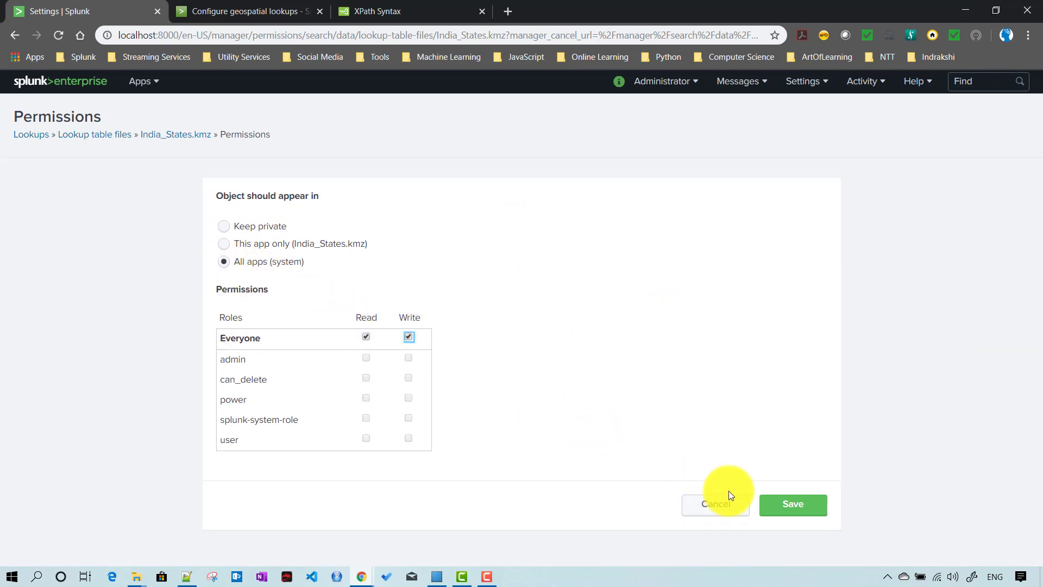
click(808, 507)
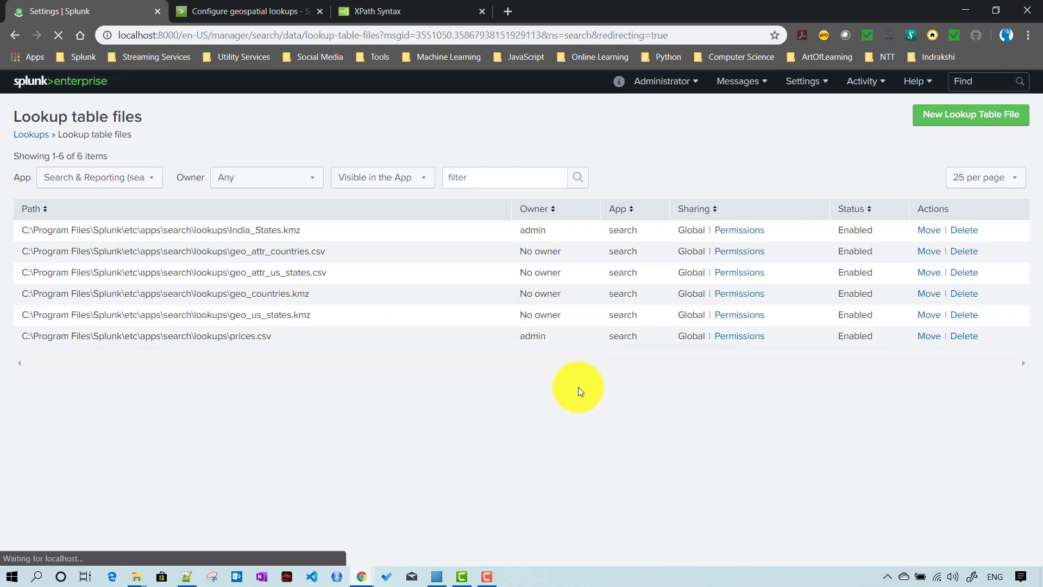
- Run the search | inputlookup india_states in the Search & Reporting app
click(142, 81)
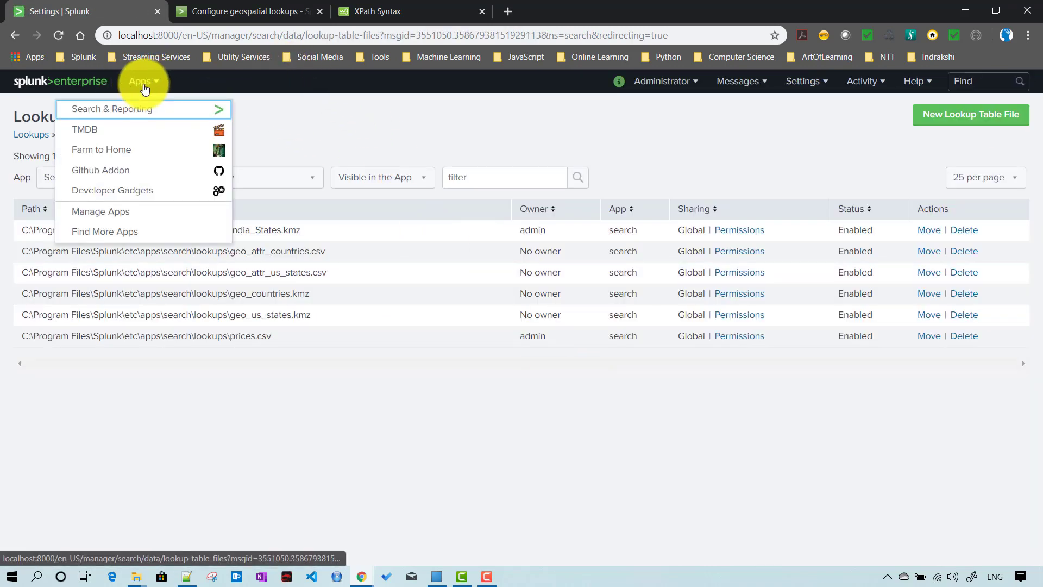
click(130, 108)
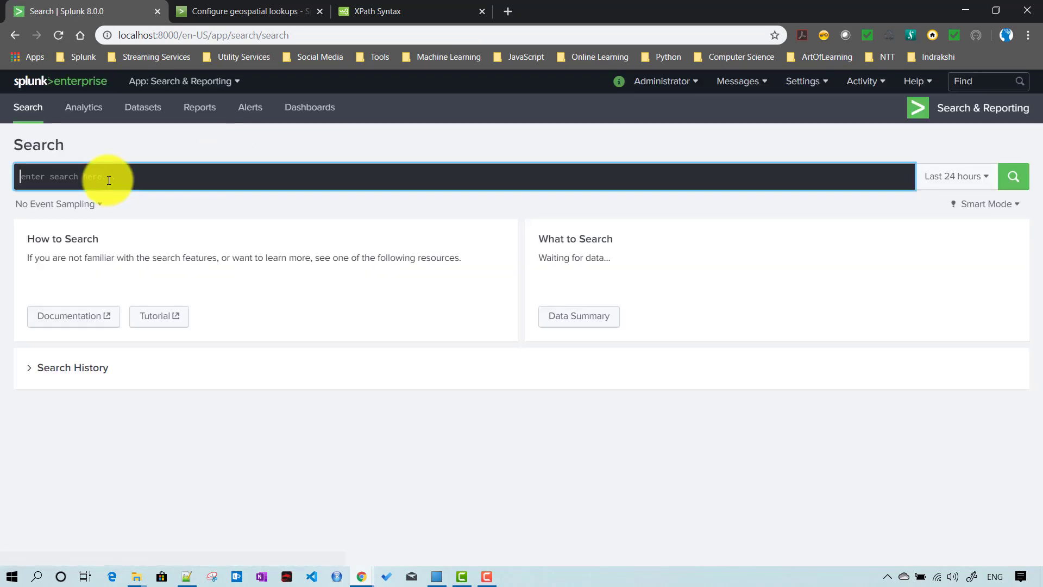
text(| i)
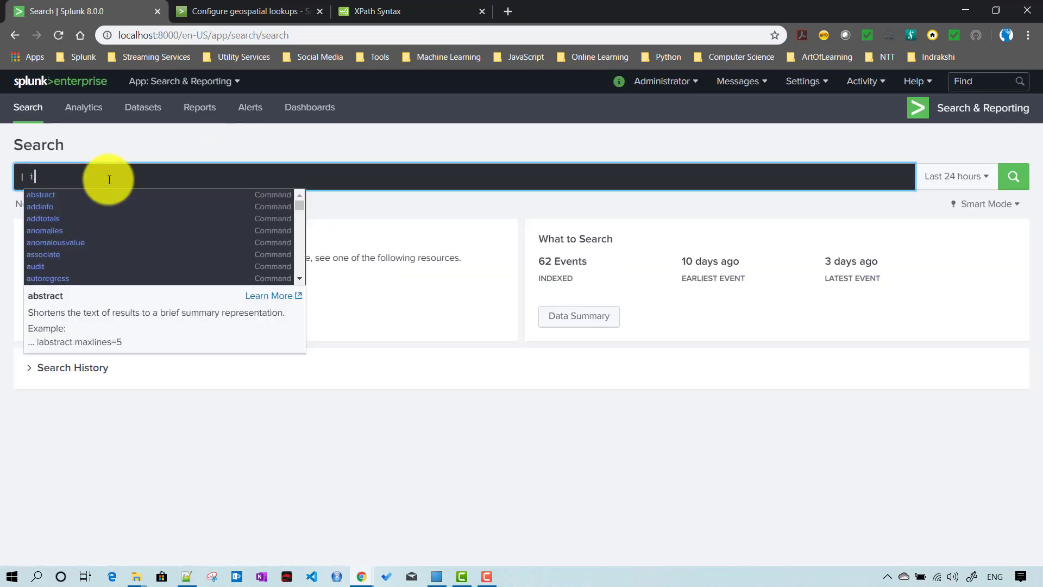
text(nput)
key(Down)
key(Down)
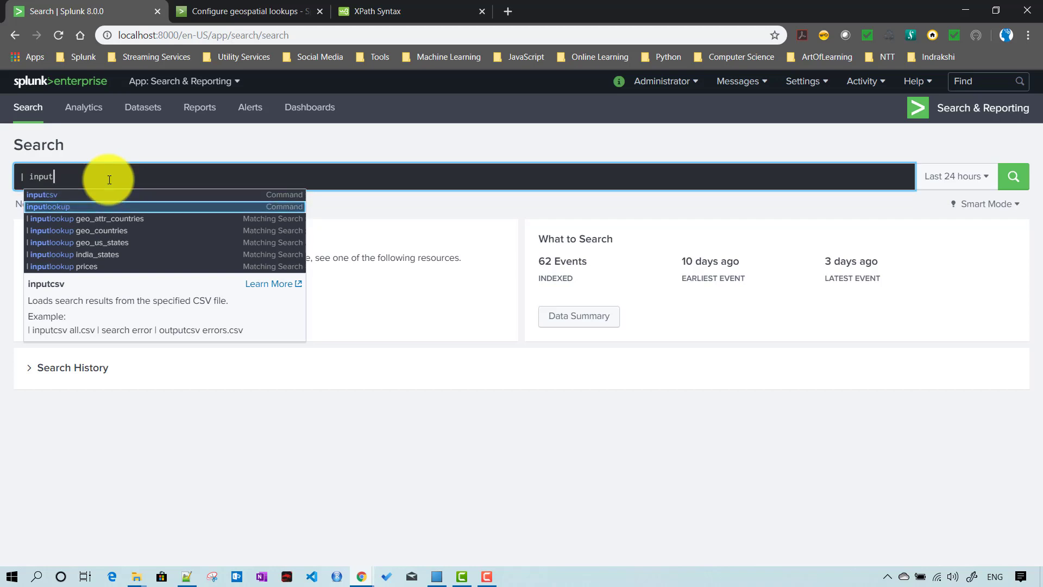
key(Down)
key(Down)
key(Down)
key(Down)
key(Return)
key(Return)
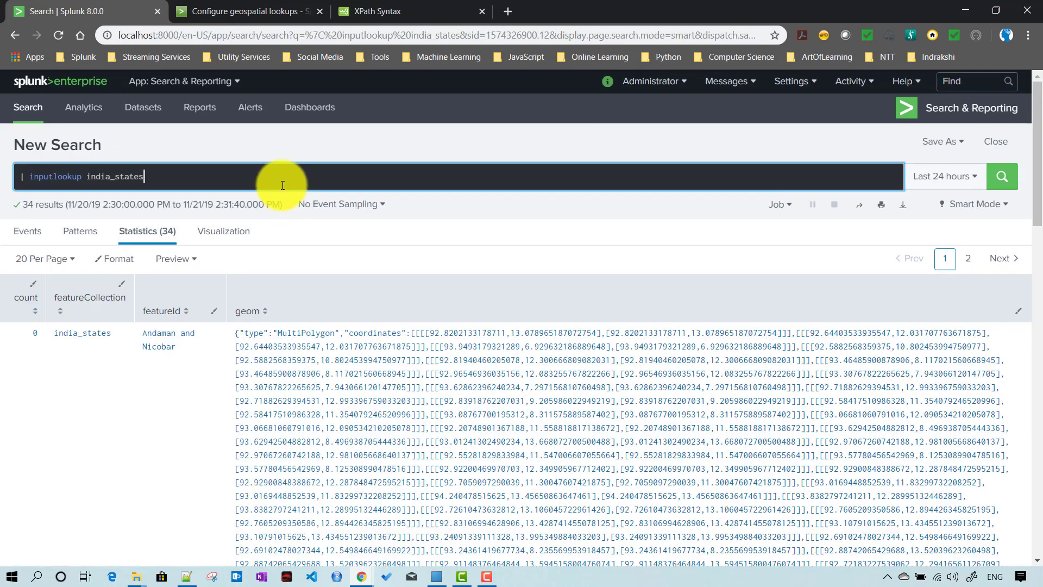
- Examine the featureId and geom values across the rows of the india_states lookup results
scroll(281, 189, down, 2)
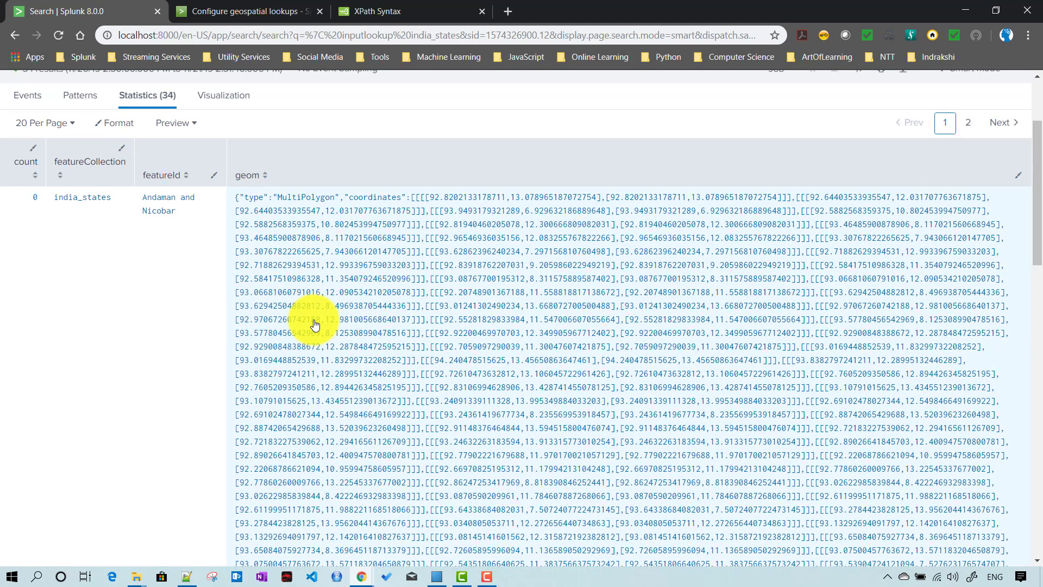
scroll(315, 324, up, 2)
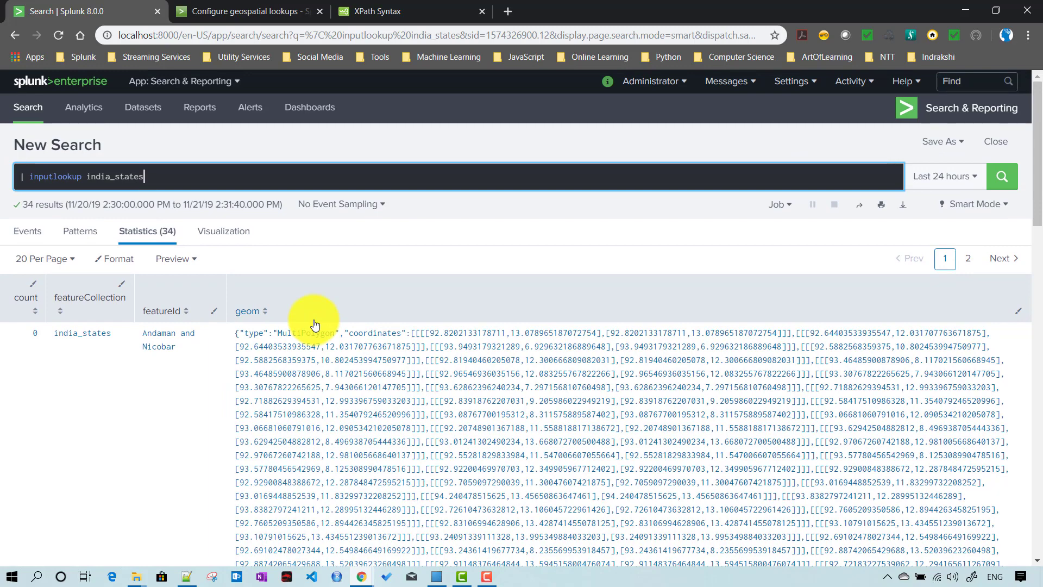
scroll(354, 256, down, 3)
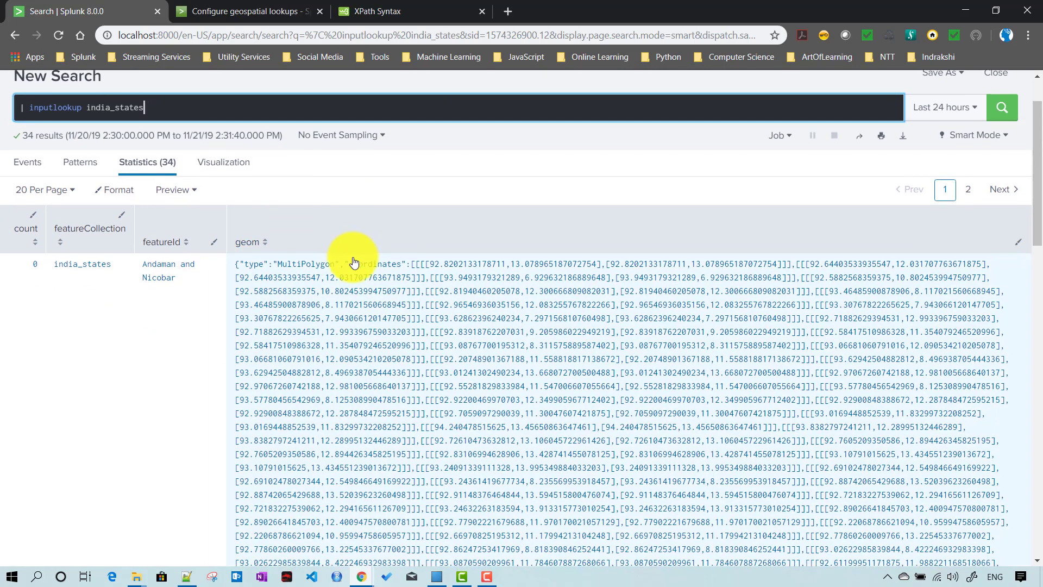
scroll(349, 256, up, 3)
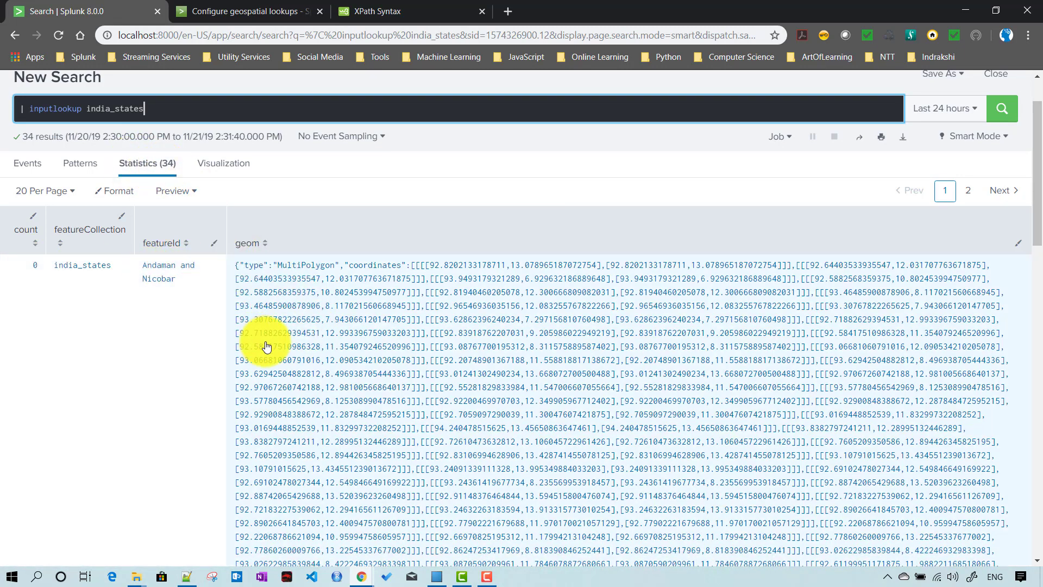
scroll(267, 342, down, 3)
scroll(341, 279, up, 2)
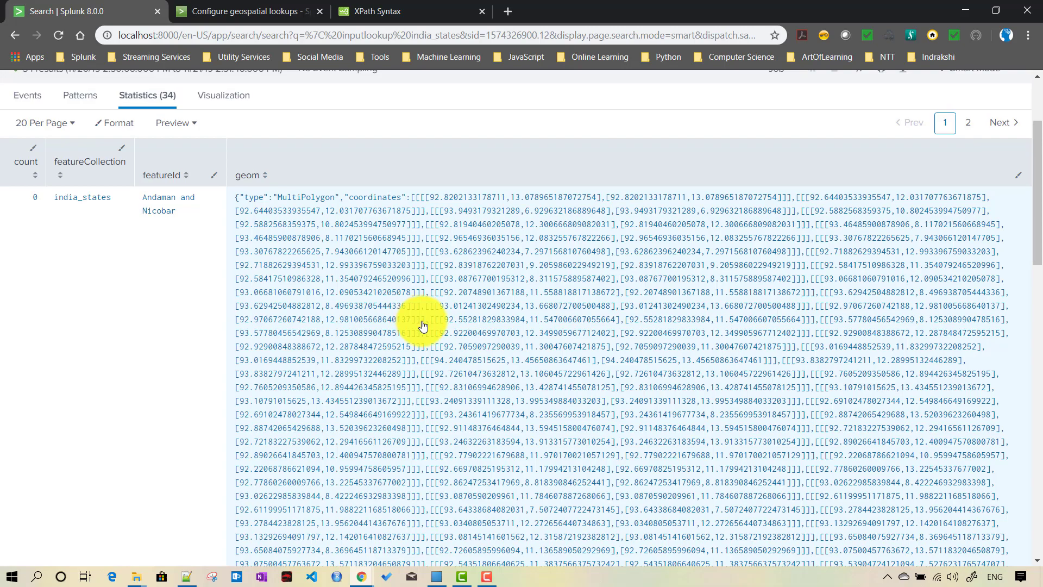
scroll(422, 318, down, 4)
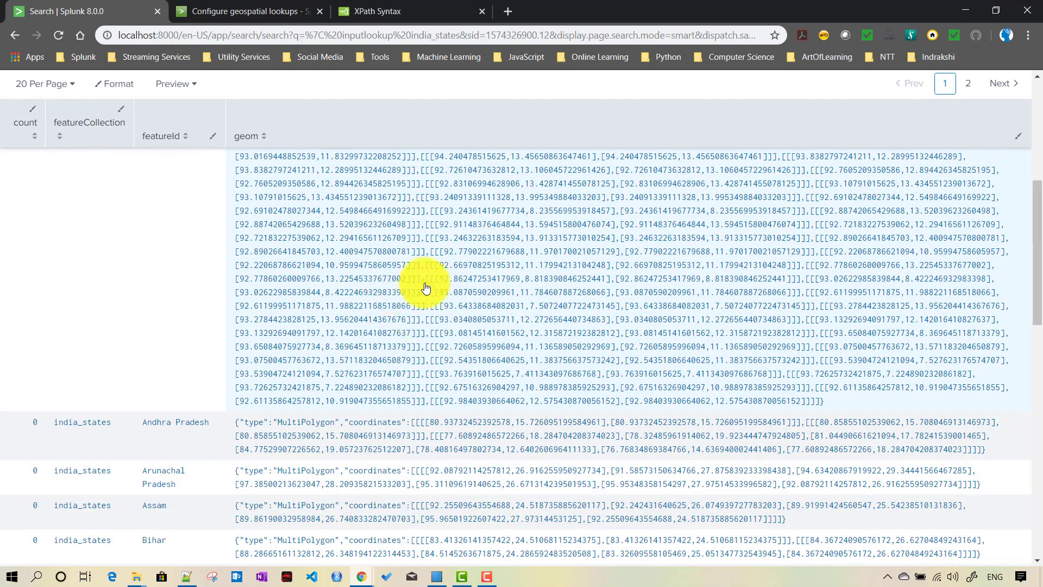
scroll(458, 361, down, 3)
scroll(353, 291, up, 7)
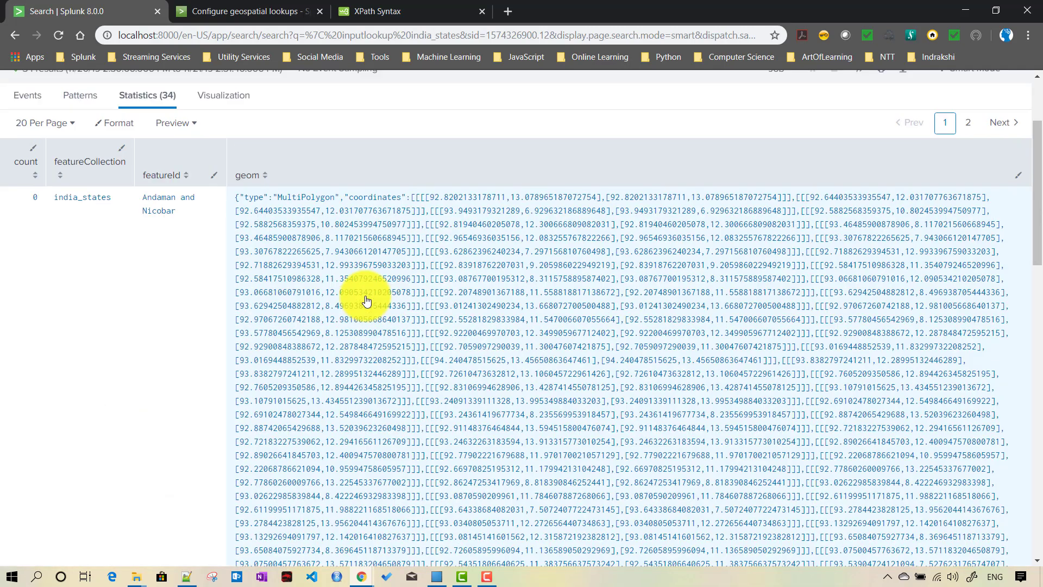
- Switch to India-States.kml in Notepad++ and highlight the Polygon coordinates of the Daman(Daman&Diu) placemark
click(187, 576)
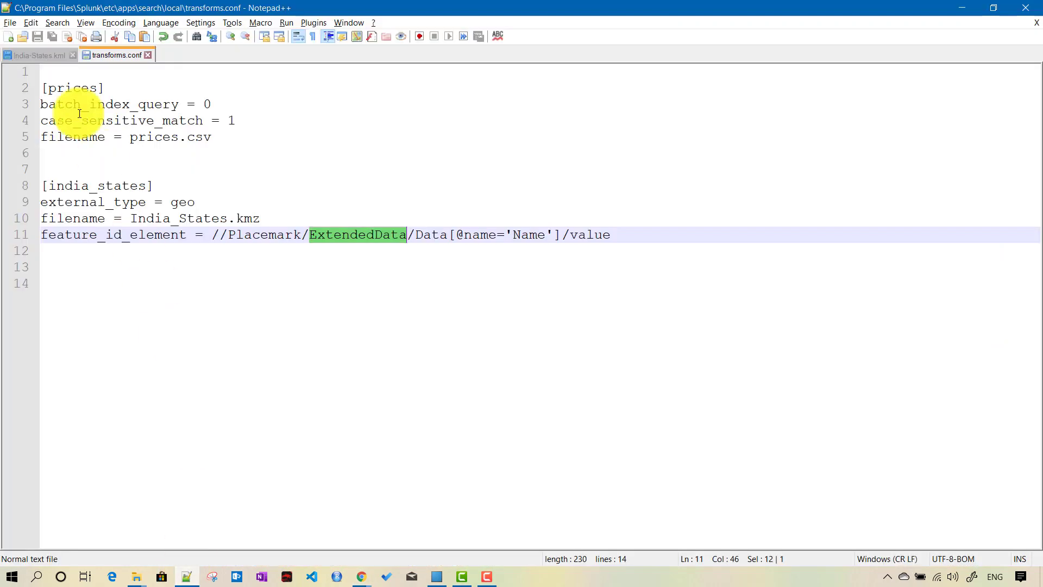
click(38, 55)
scroll(132, 390, down, 3)
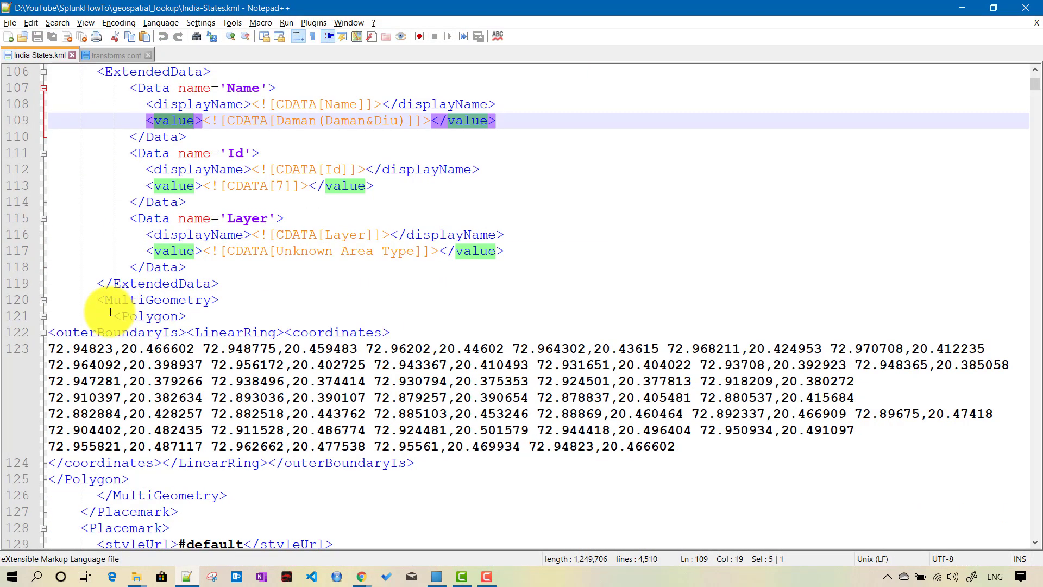
drag(110, 311, 285, 460)
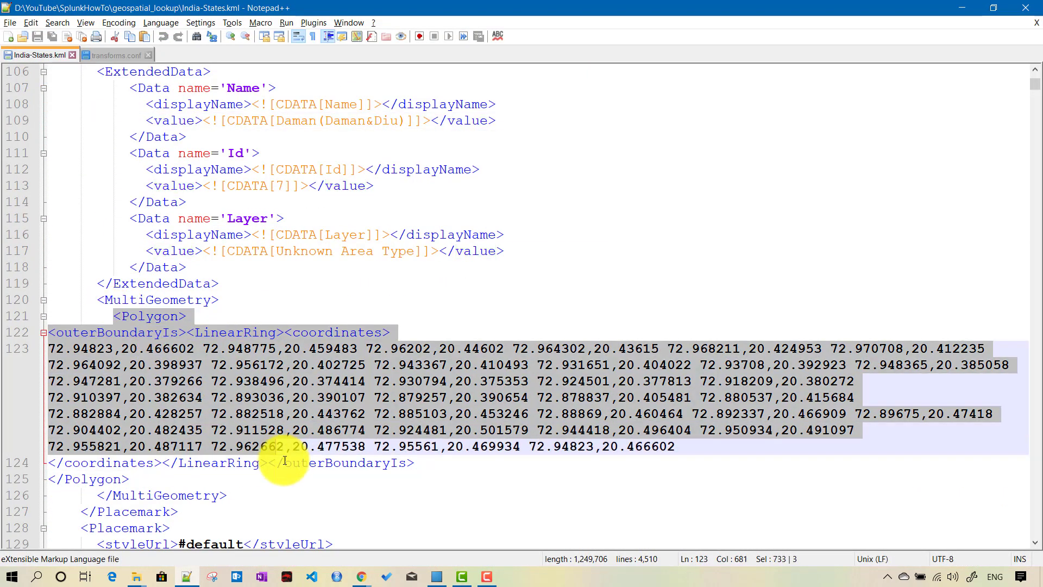
- Switch to the Splunk search results in Chrome and examine the MultiPolygon geom coordinates listed for each state's featureId
click(367, 579)
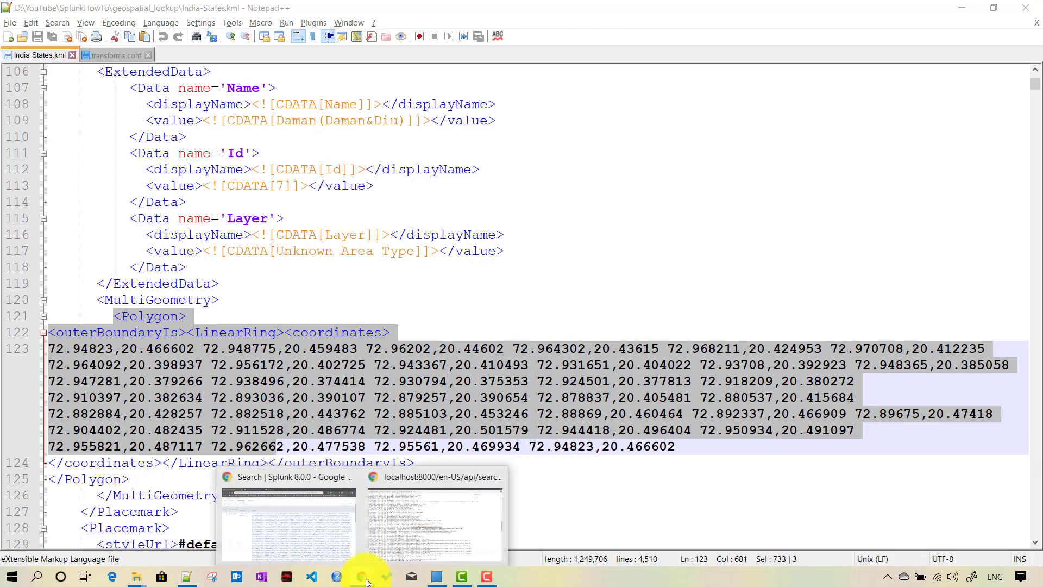
click(302, 527)
scroll(395, 370, down, 5)
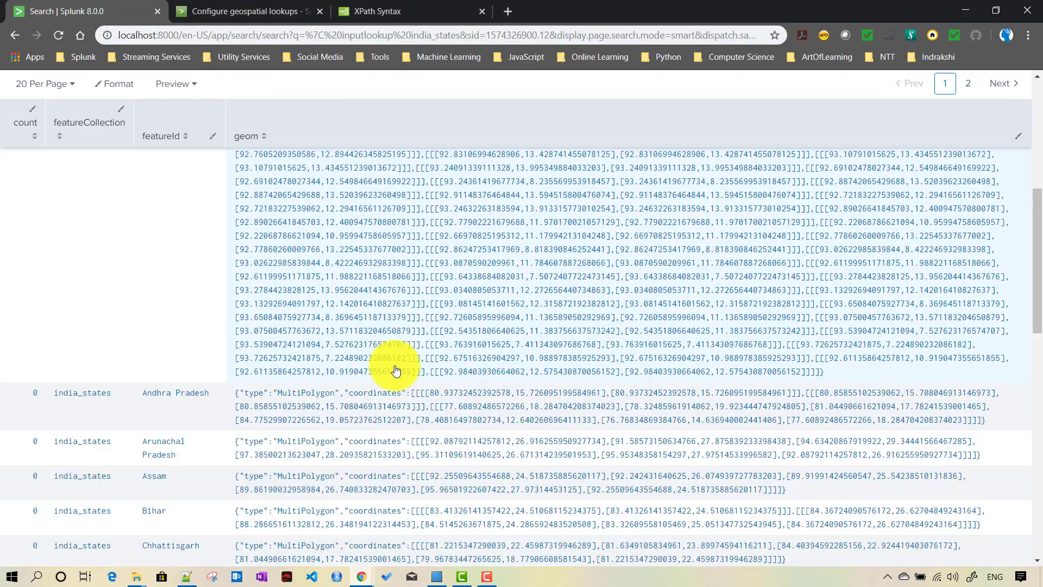
scroll(344, 360, down, 3)
scroll(396, 389, down, 9)
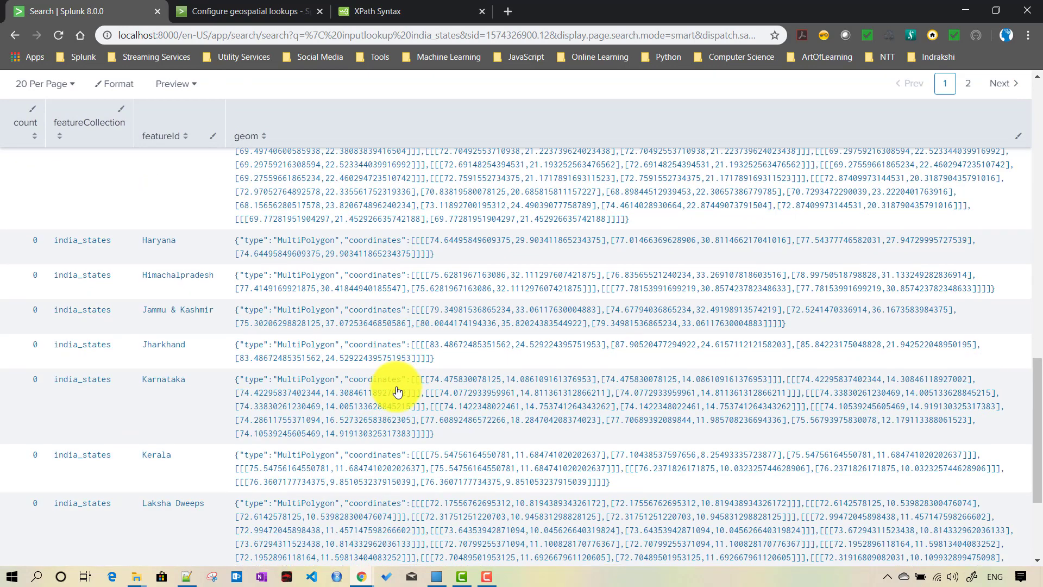
scroll(397, 391, down, 3)
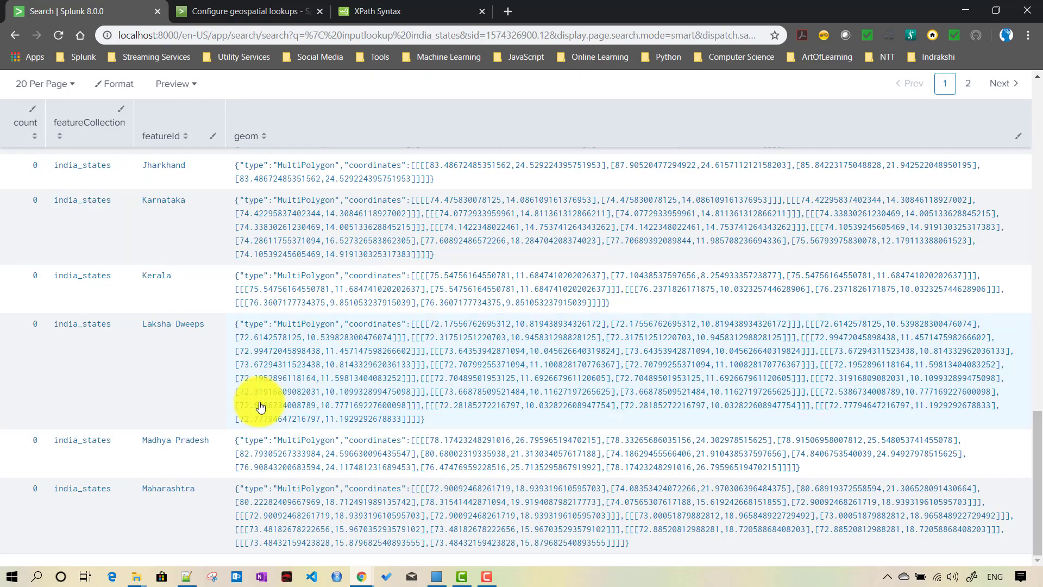
scroll(266, 380, up, 10)
scroll(276, 360, up, 7)
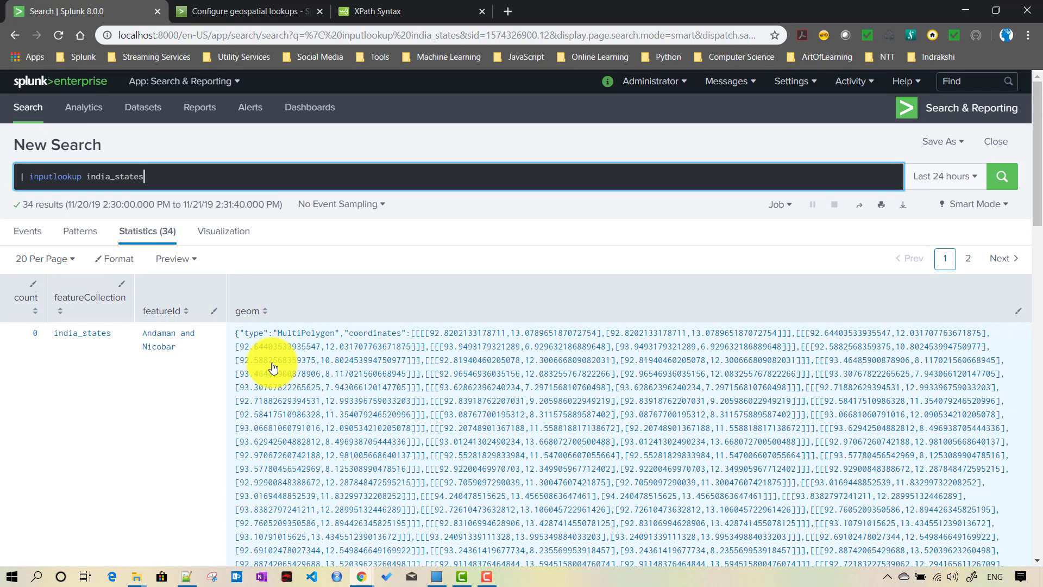
- Open a second Search page in a new tab and insert the past makeresults count=2 search ending in lookup india_states latitude, longitude
right_click(28, 113)
click(42, 120)
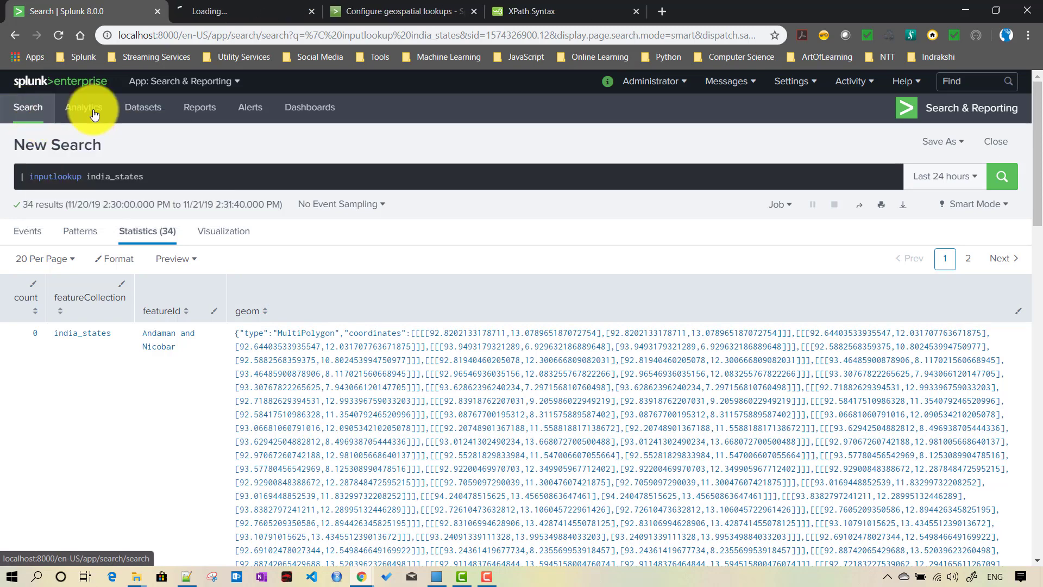
click(266, 10)
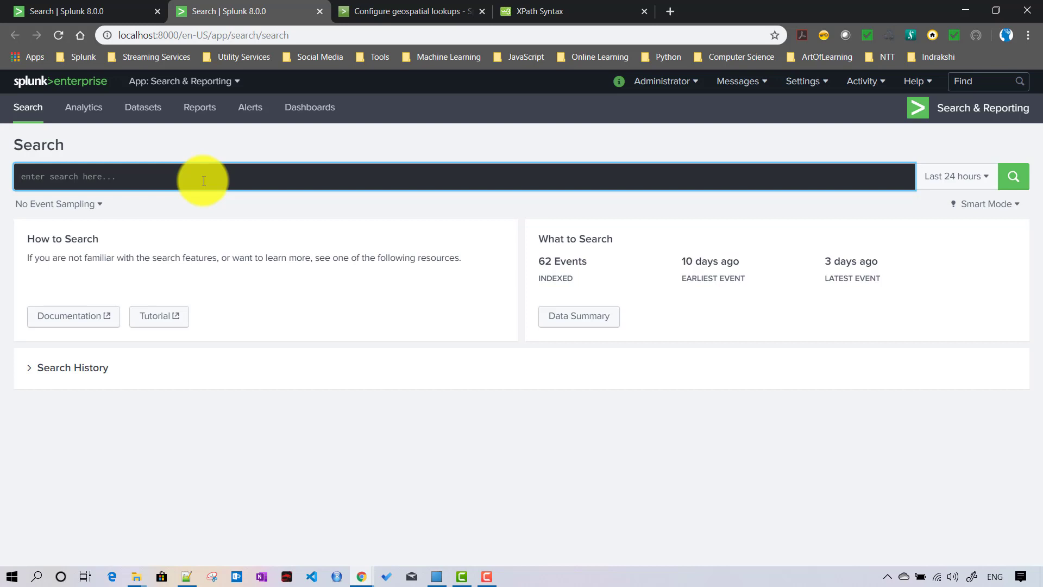
text(| )
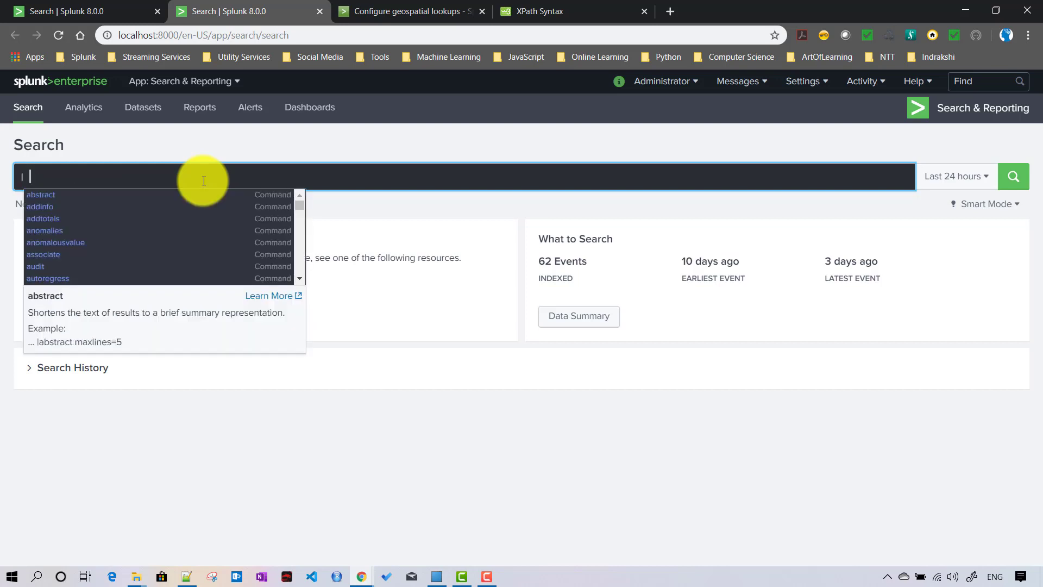
text(makere)
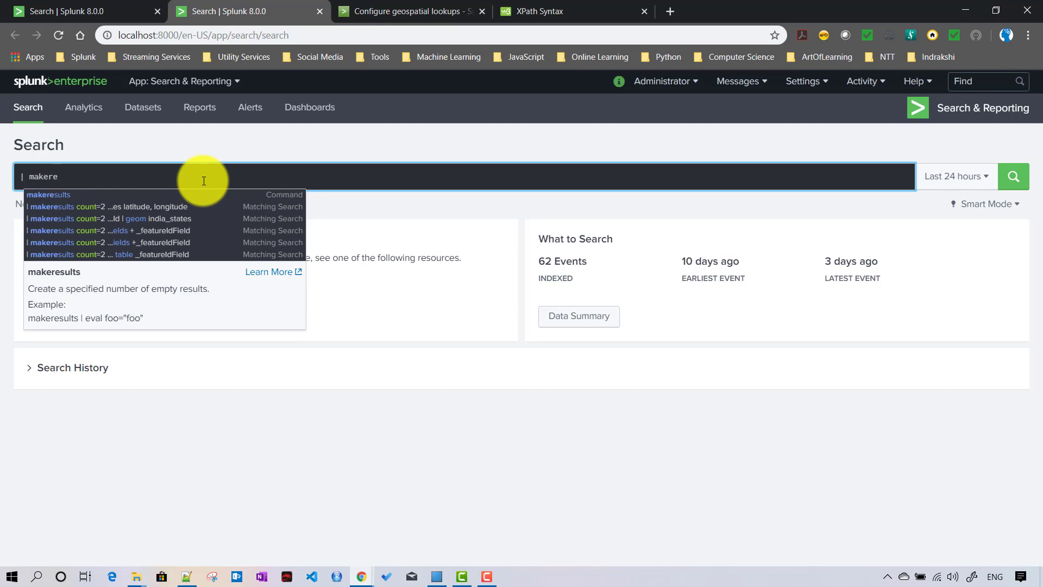
key(Down)
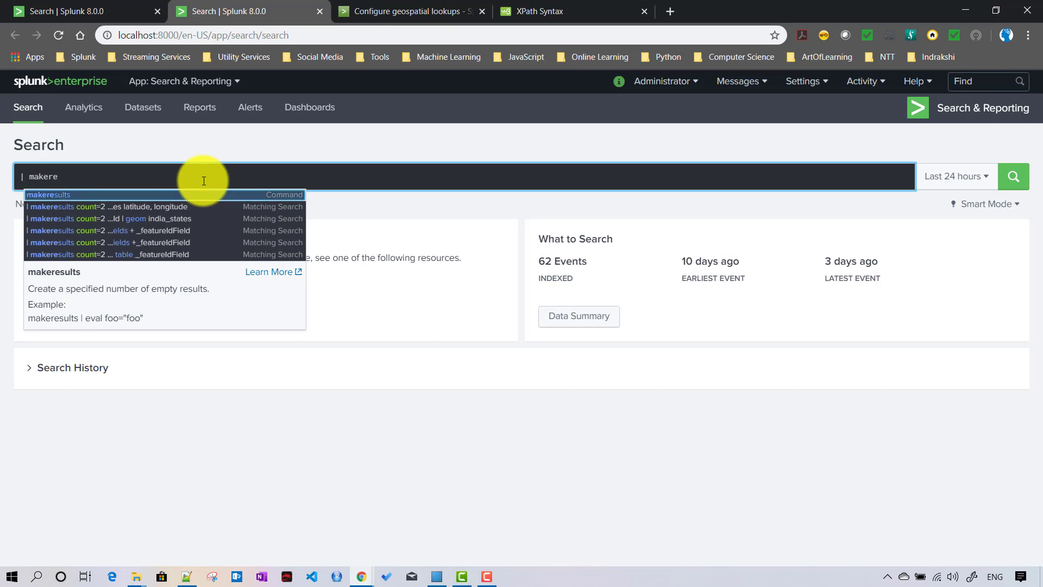
key(Down)
key(Return)
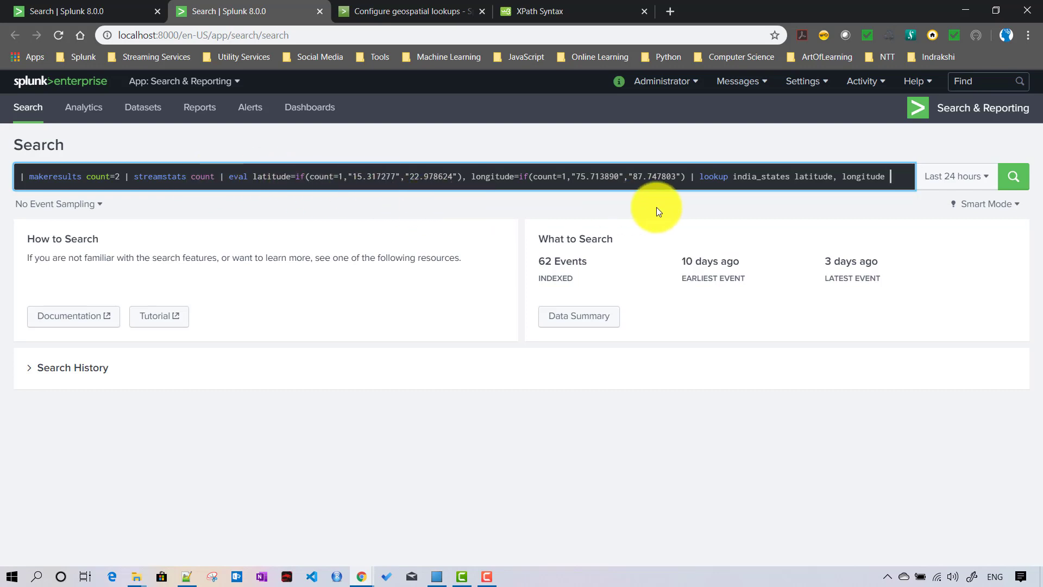
- Remove the lookup india_states latitude, longitude clause from the end of the search
click(692, 177)
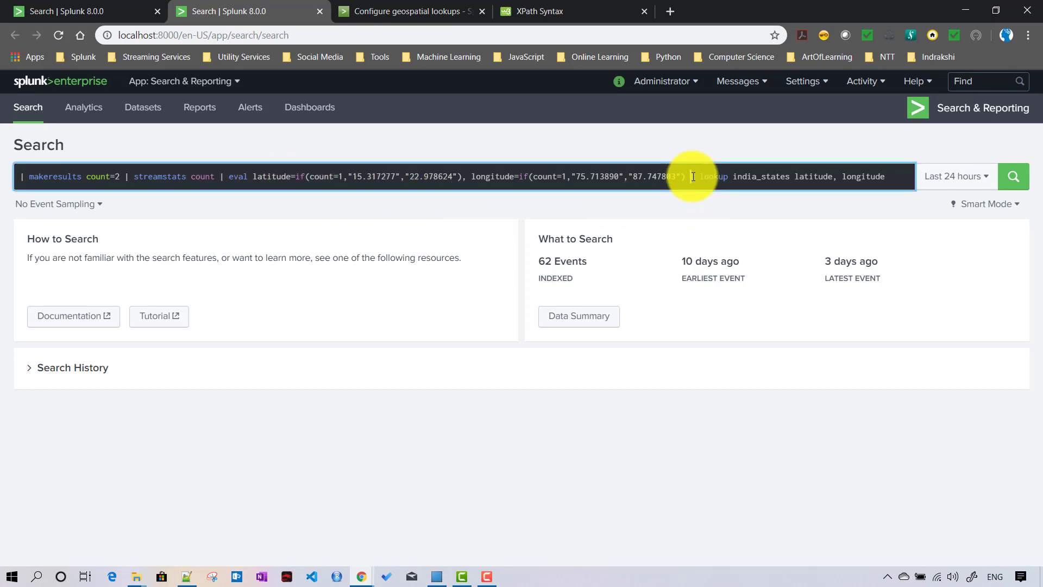
key(shift+Return)
key(shift+Return)
key(shift+Return)
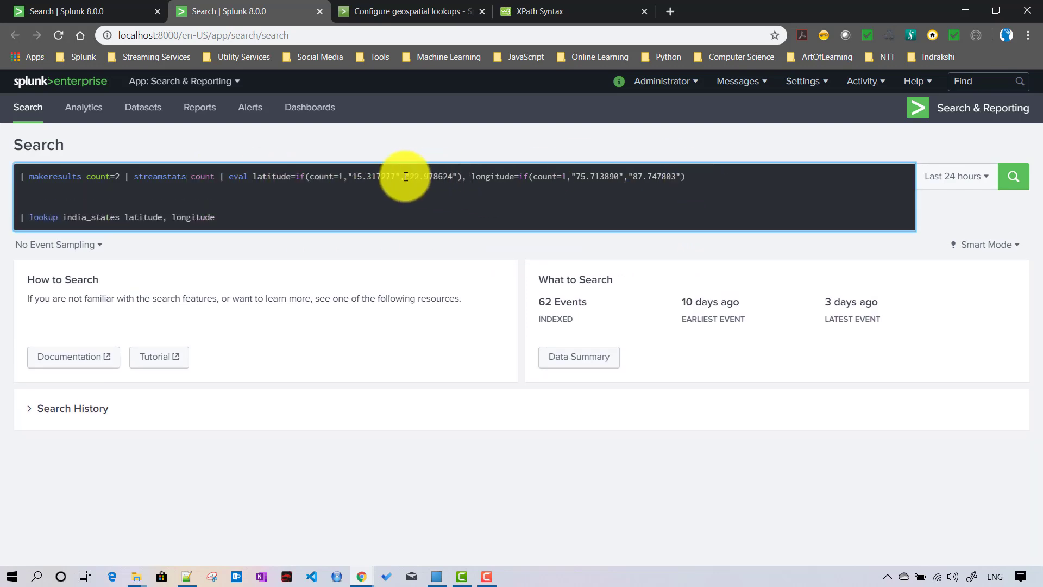
triple_click(256, 220)
key(BackSpace)
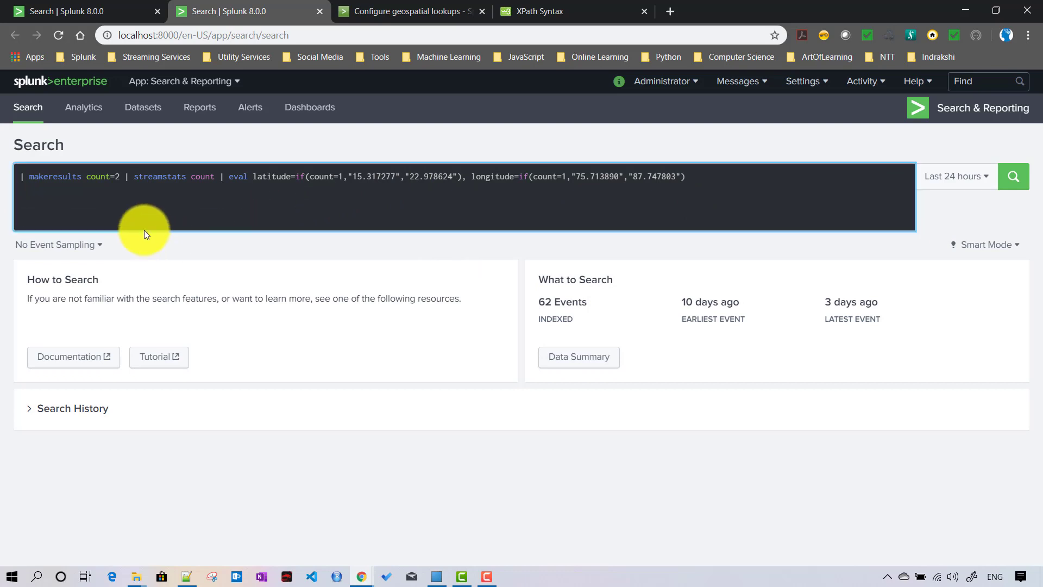
- Put the makeresults, streamstats and eval commands on separate lines and delete the empty lines after them
click(124, 177)
key(shift+Return)
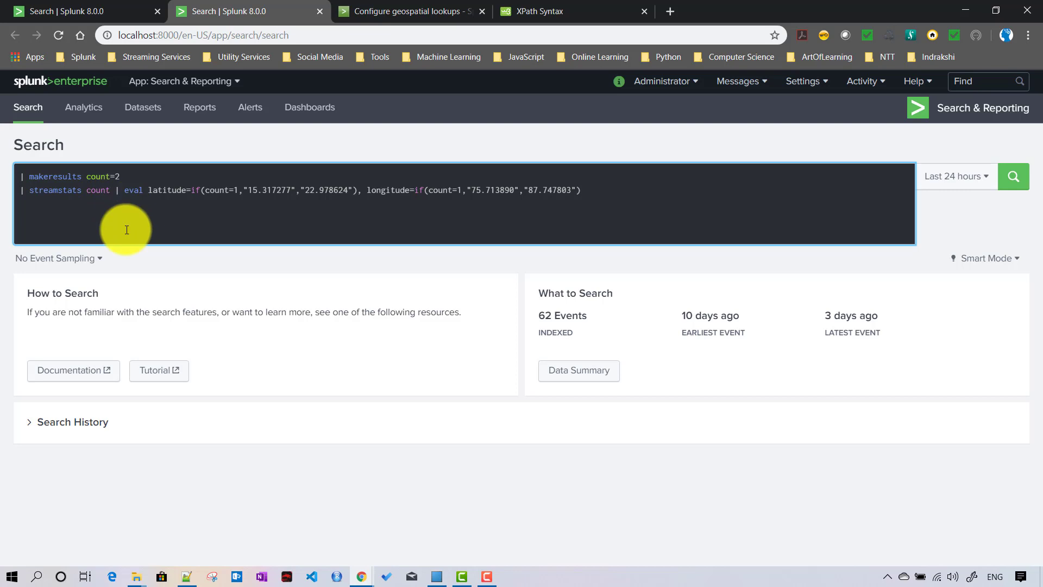
key(ctrl+backslash)
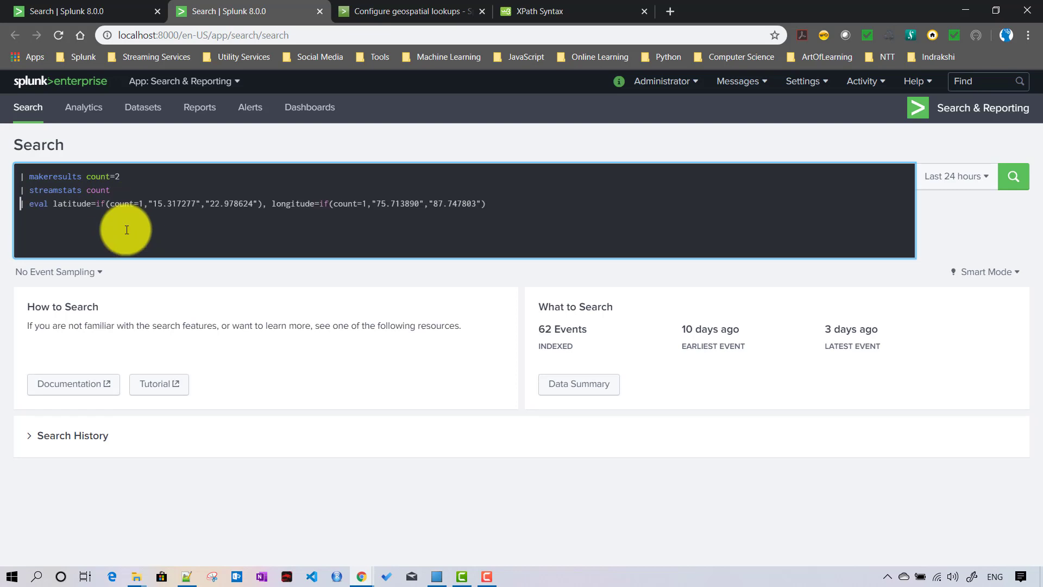
click(74, 240)
key(BackSpace)
key(BackSpace)
key(BackSpace)
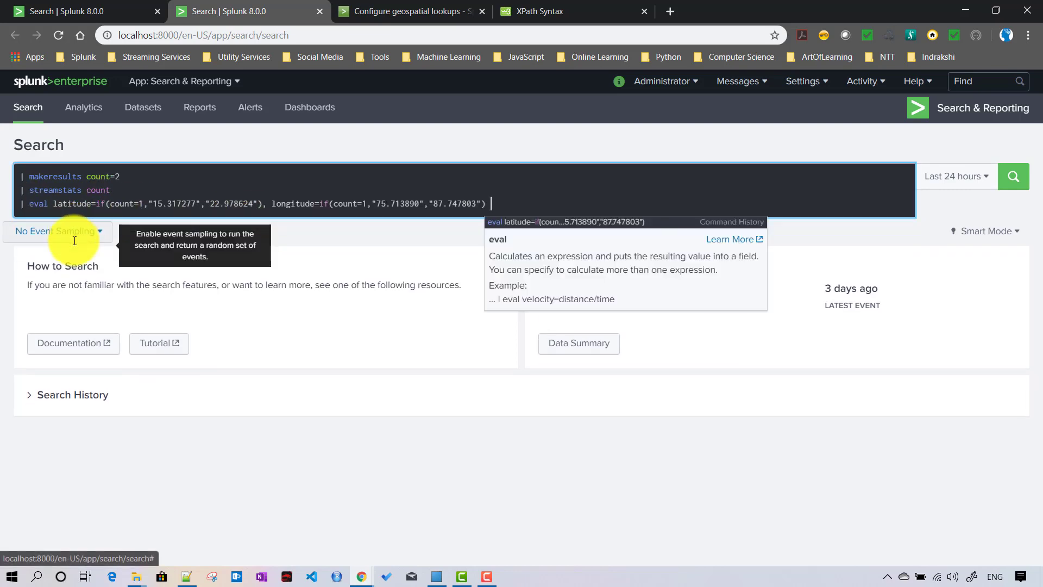
- Copy the eval line, remove it from the query, and run only makeresults count=2 with streamstats count
shift+click(20, 202)
key(ctrl+c)
key(BackSpace)
key(Return)
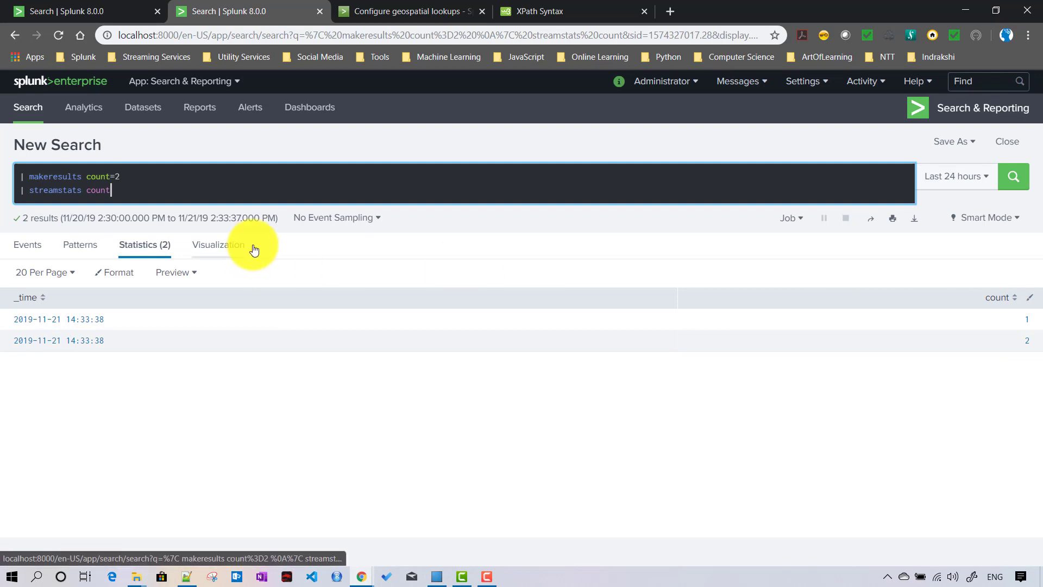
- Paste the eval latitude and longitude line back, change the longitude condition to count=2, and run the search
key(shift+Return)
key(ctrl+v)
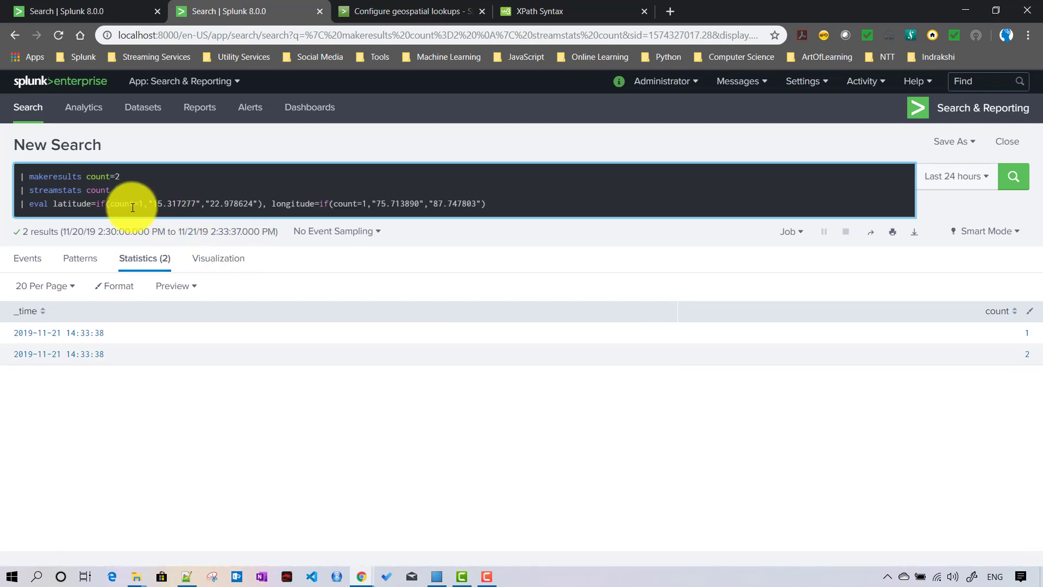
double_click(133, 208)
double_click(171, 205)
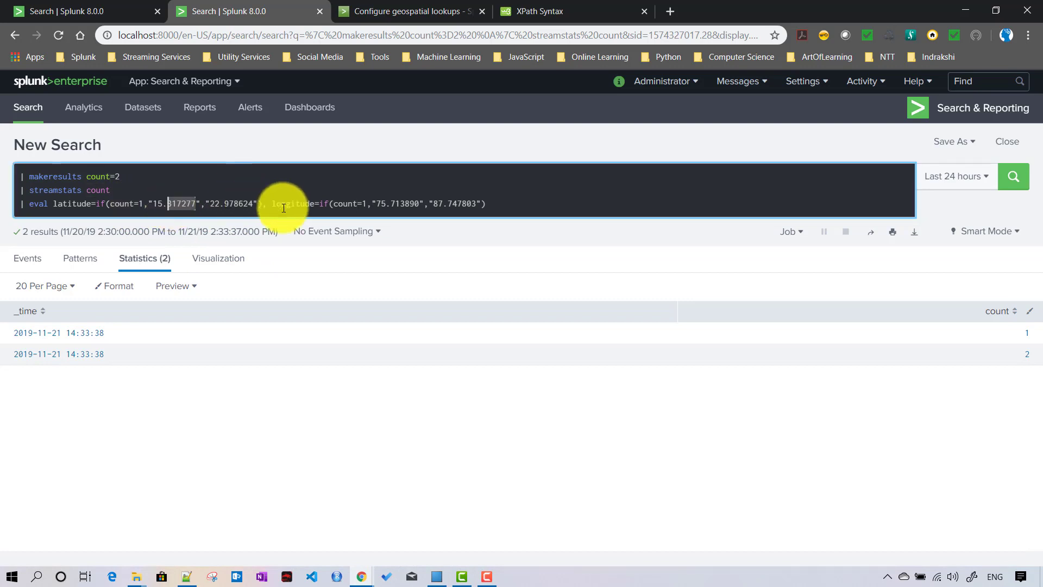
click(369, 202)
key(BackSpace)
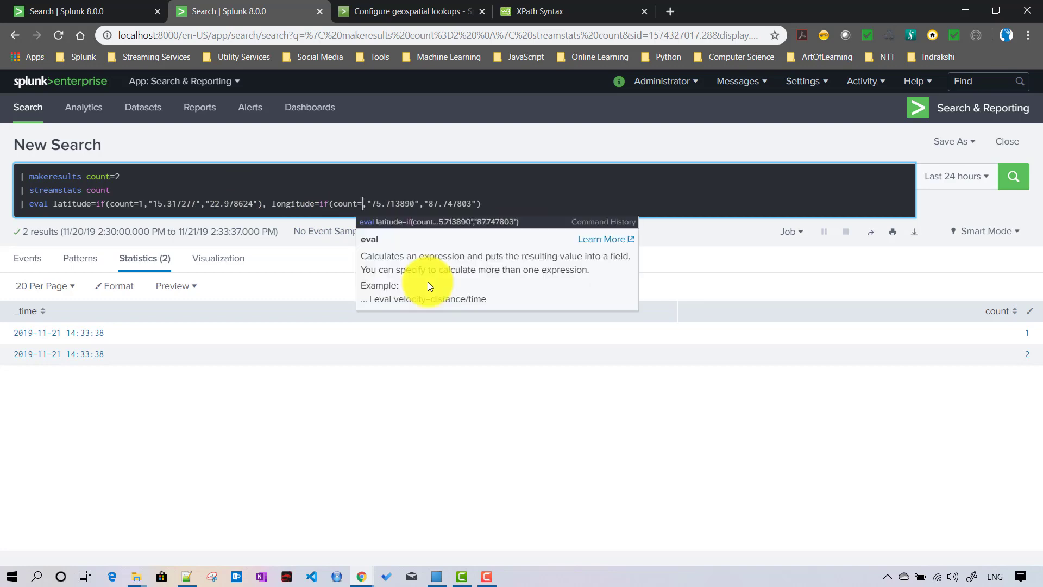
text(2)
key(Return)
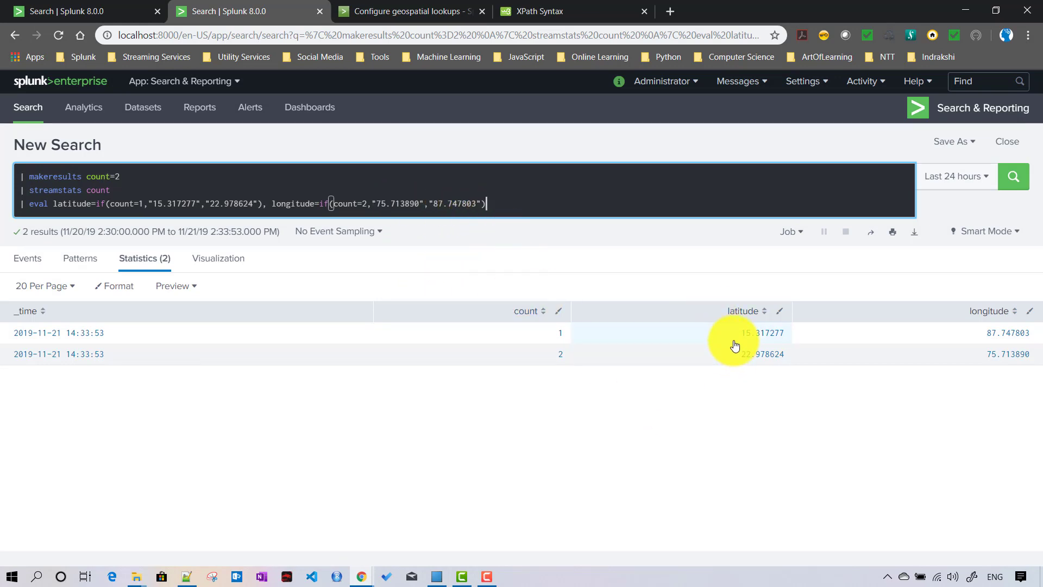
- Add the line | lookup india_states latitude, longitude to the end of the search
drag(605, 197, 2, 177)
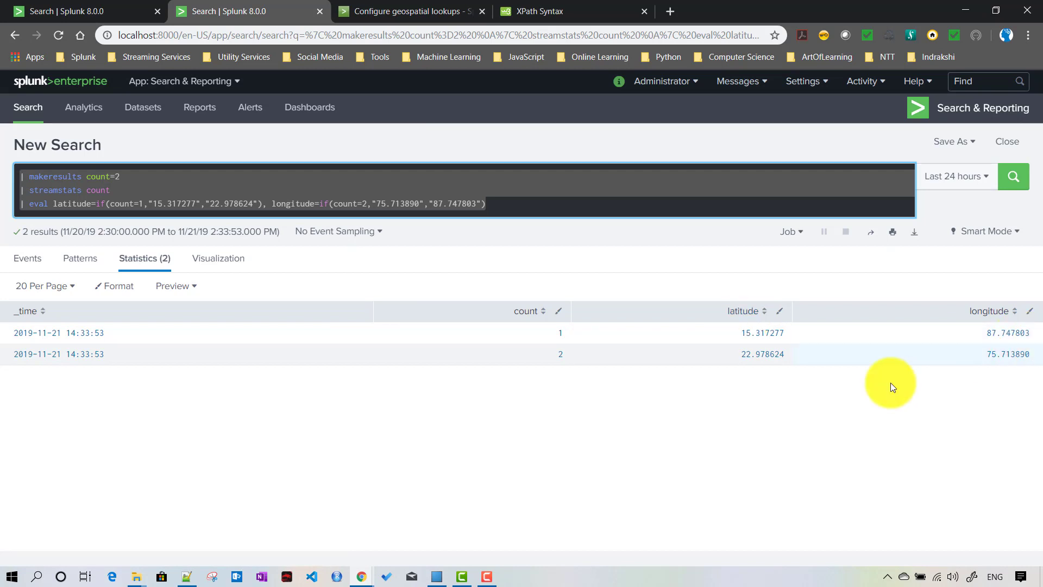
click(518, 201)
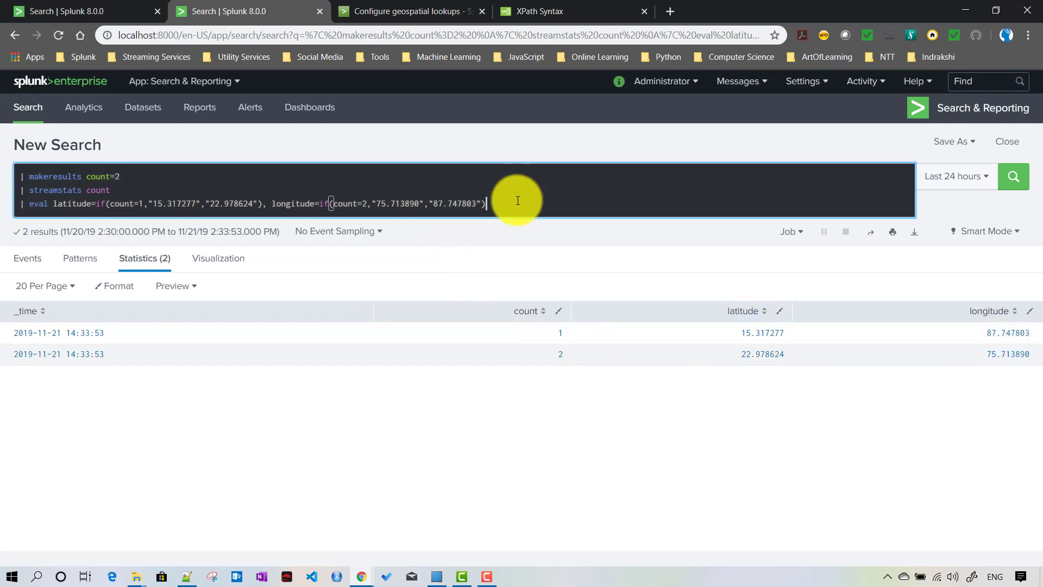
key(shift+Return)
text(| )
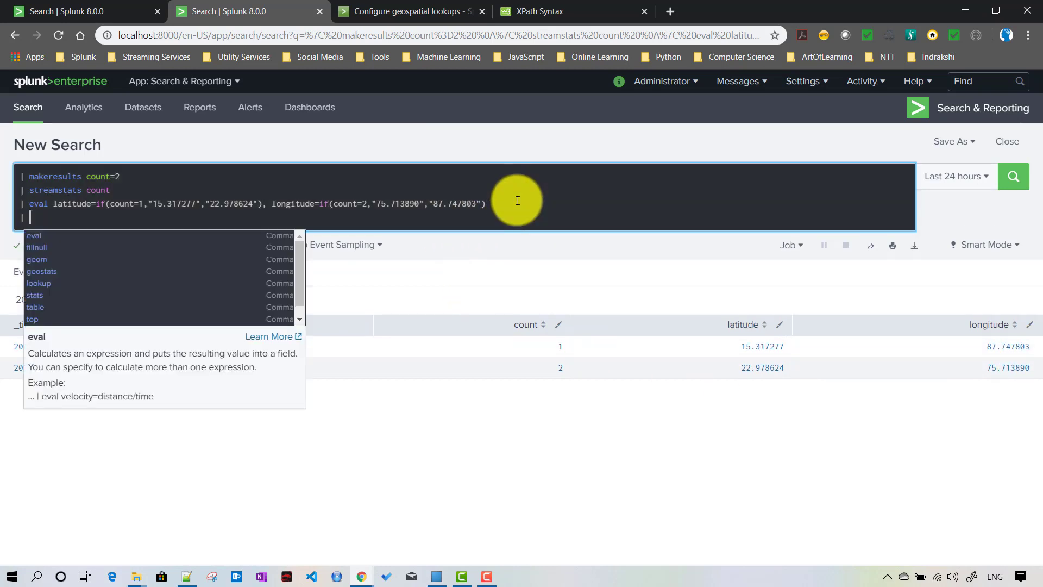
text(lookup0)
key(BackSpace)
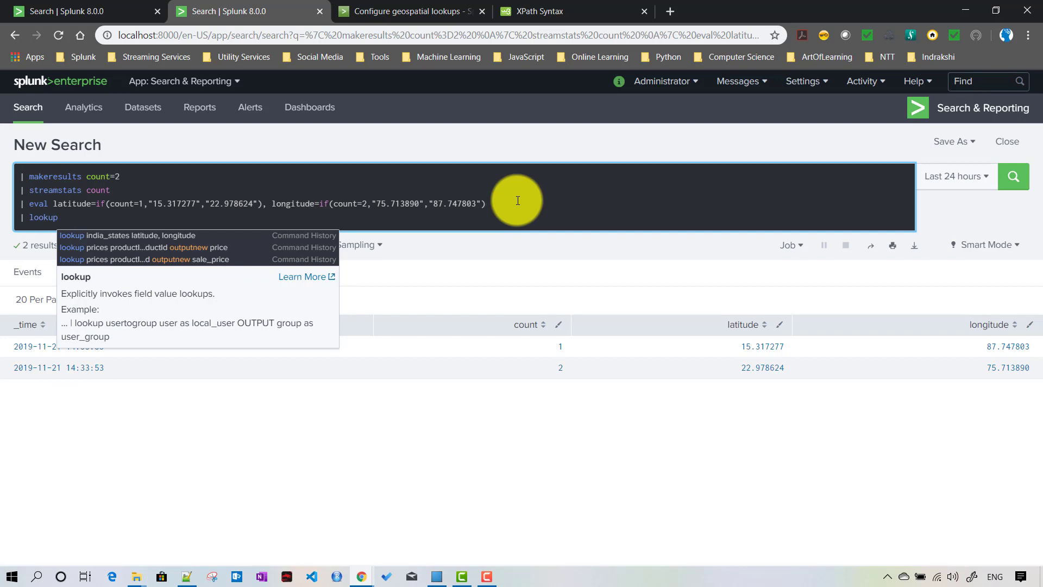
text(india)
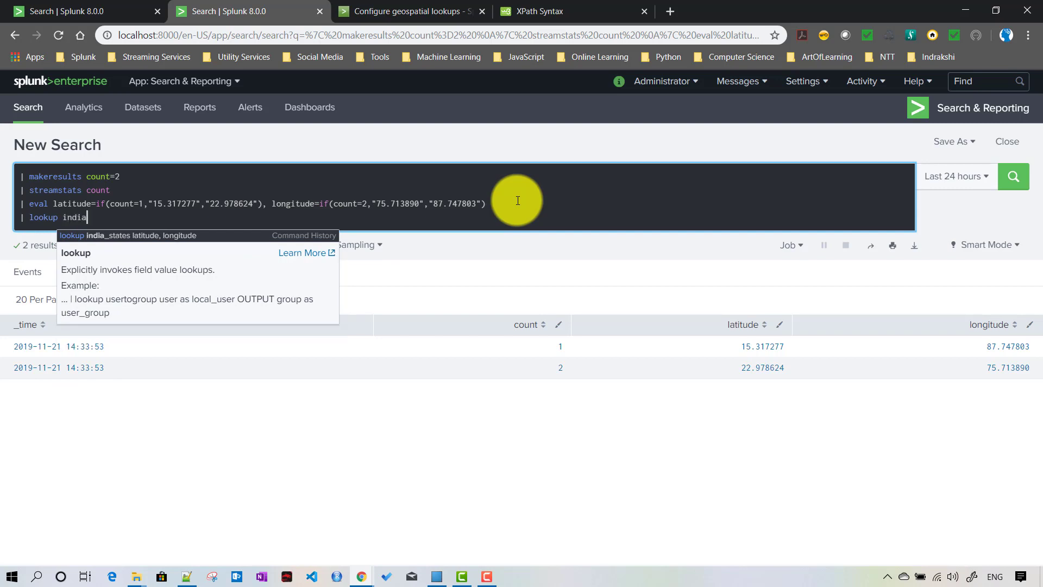
text(_states)
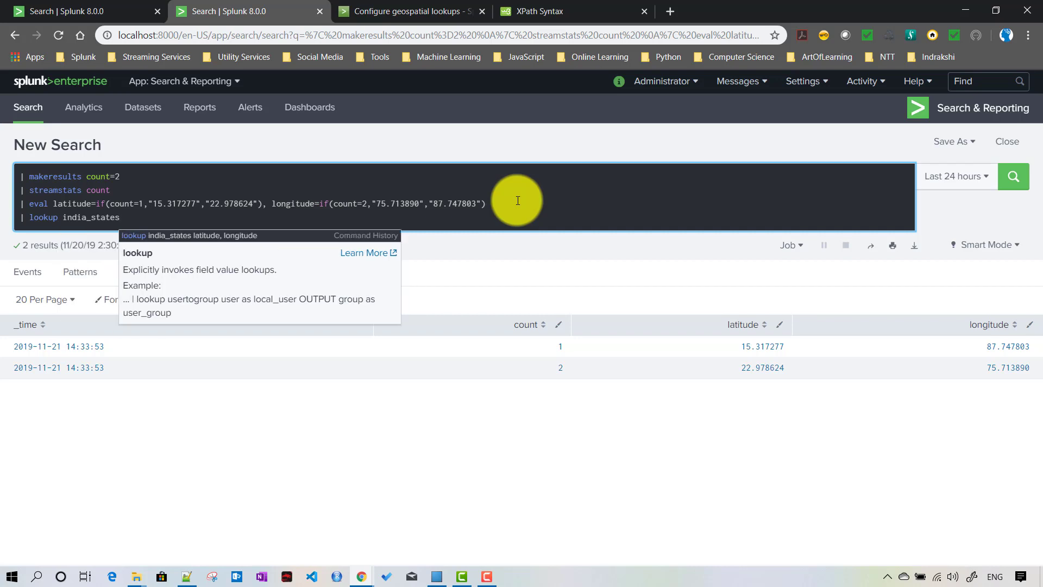
key(Down)
key(Return)
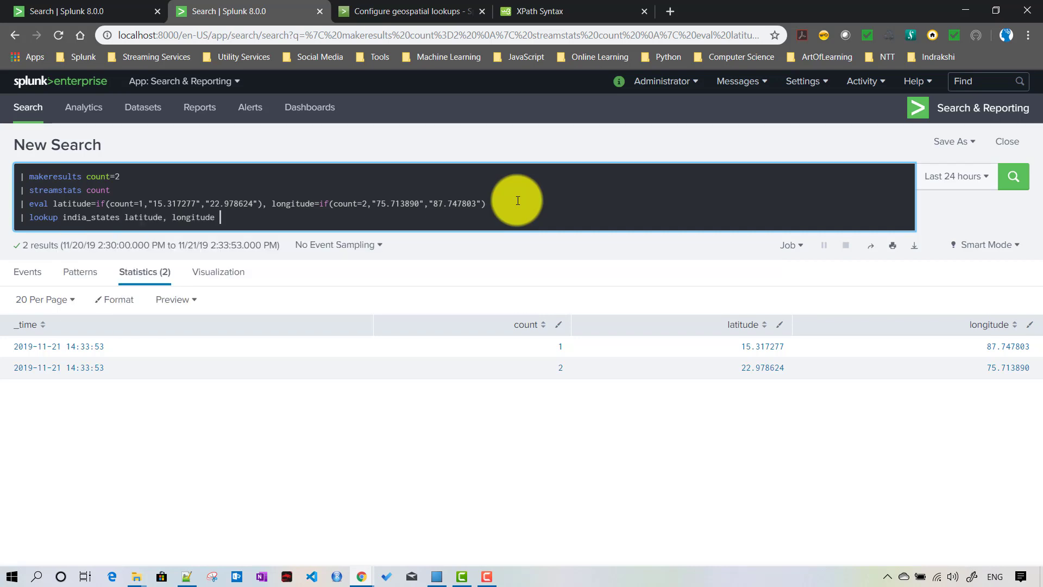
- Compare the latitude and longitude field names in the lookup line with those in the eval line by highlighting them
click(140, 225)
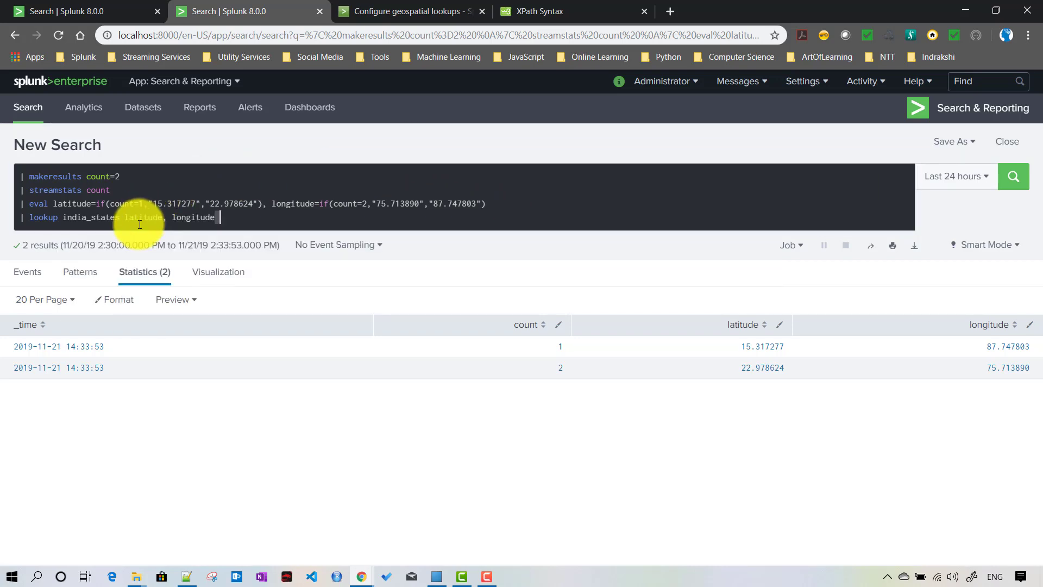
double_click(140, 219)
click(201, 222)
double_click(202, 222)
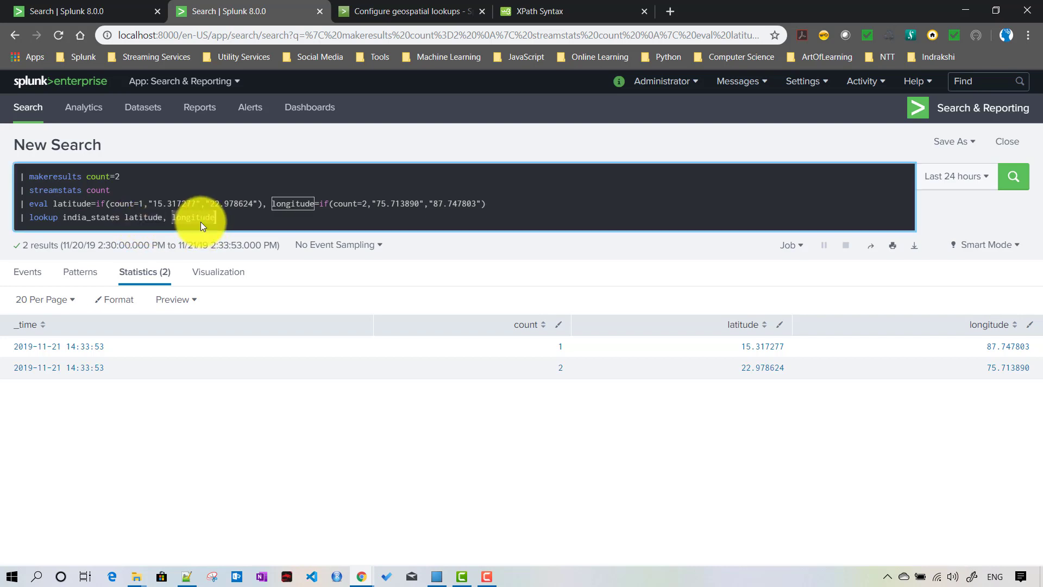
drag(202, 222, 151, 224)
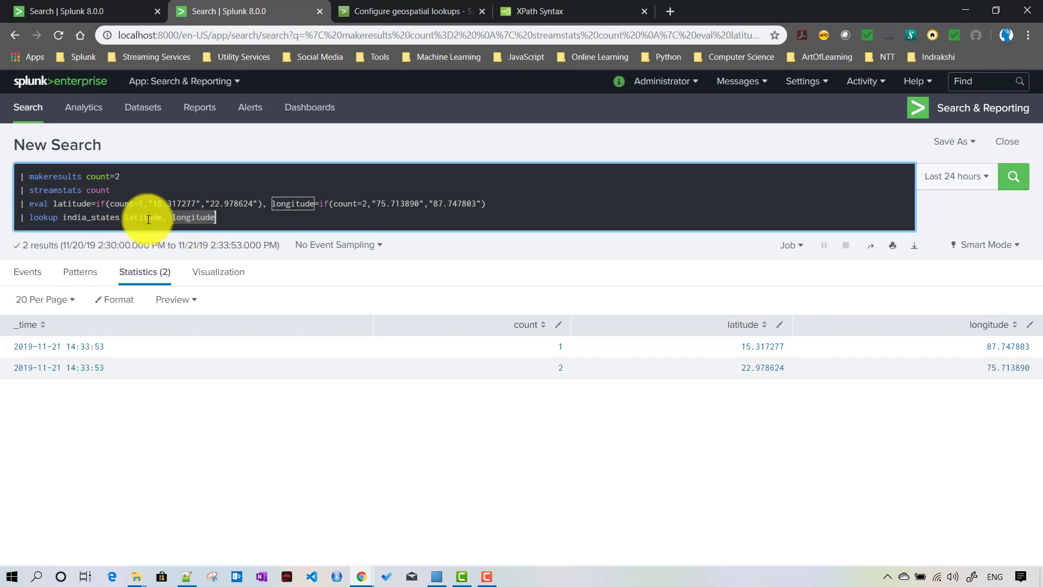
click(147, 218)
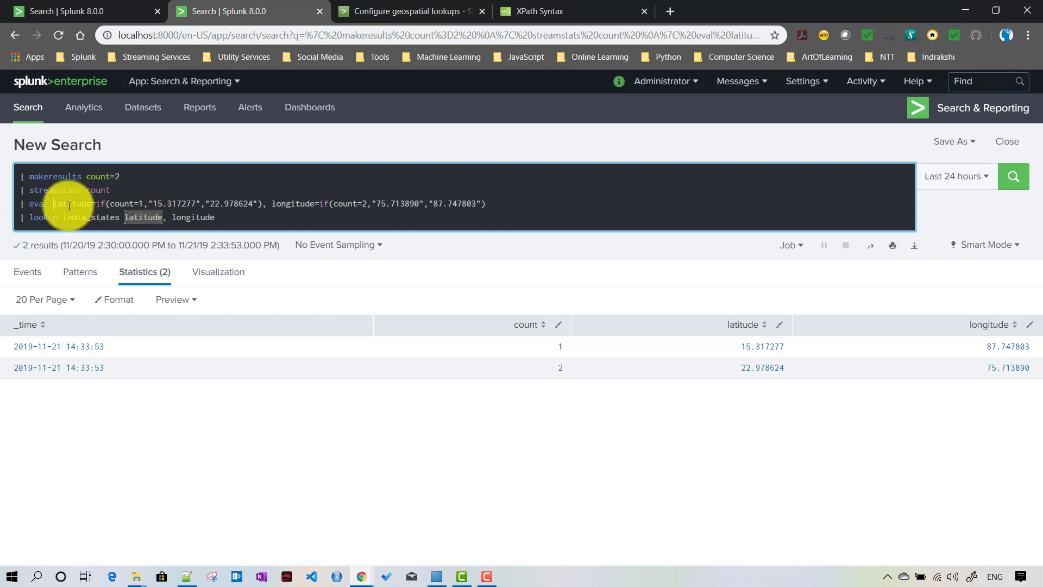
double_click(296, 201)
double_click(201, 217)
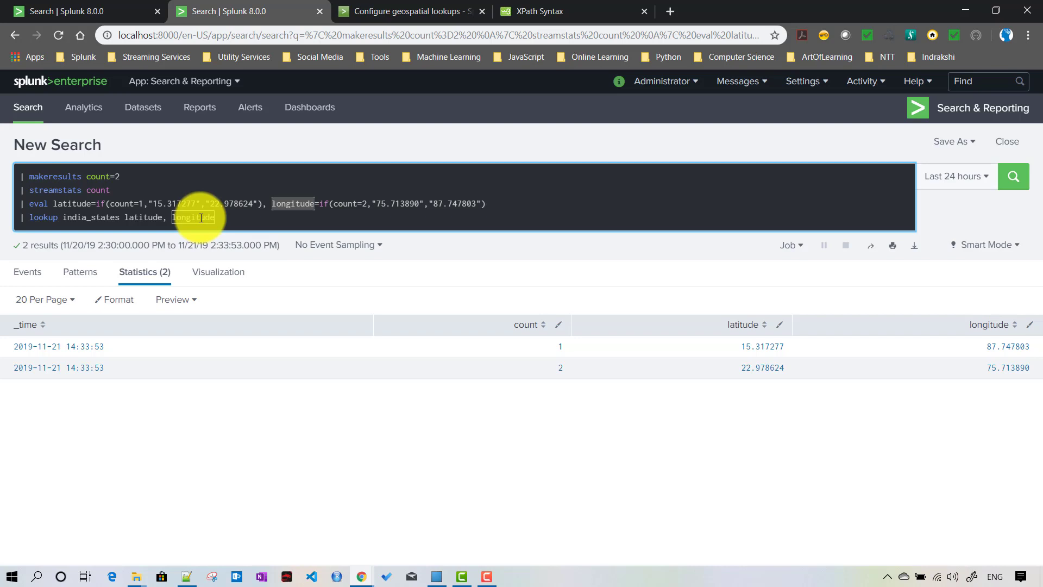
click(200, 216)
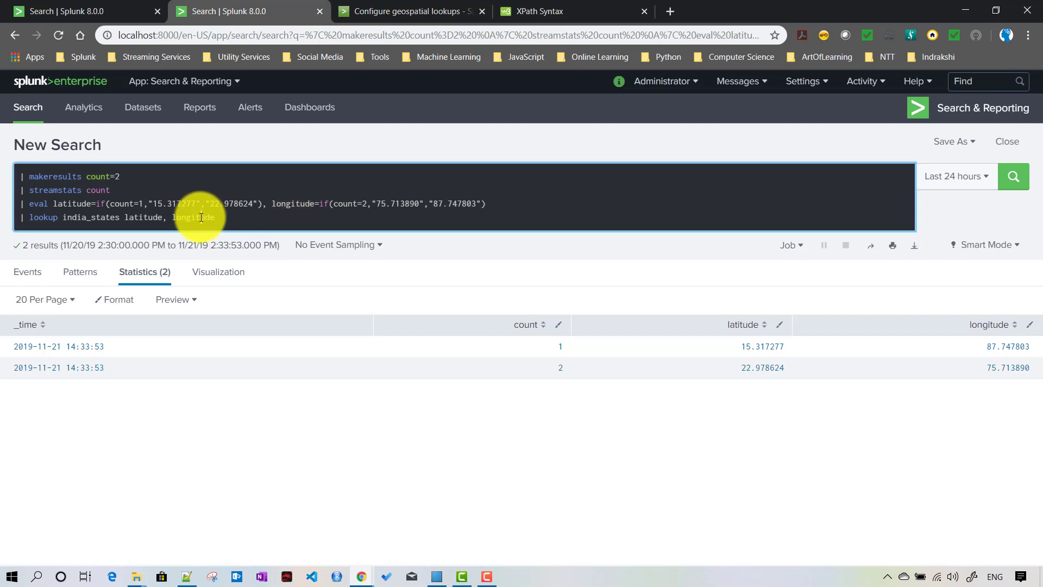
- Run the search with the india_states lookup on latitude and longitude
double_click(140, 217)
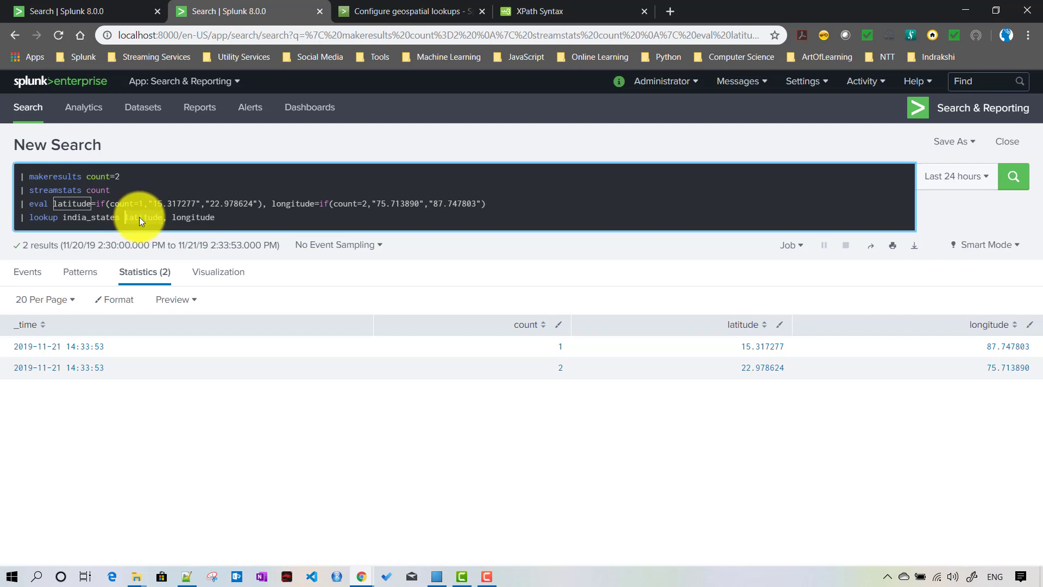
click(227, 215)
key(BackSpace)
key(Return)
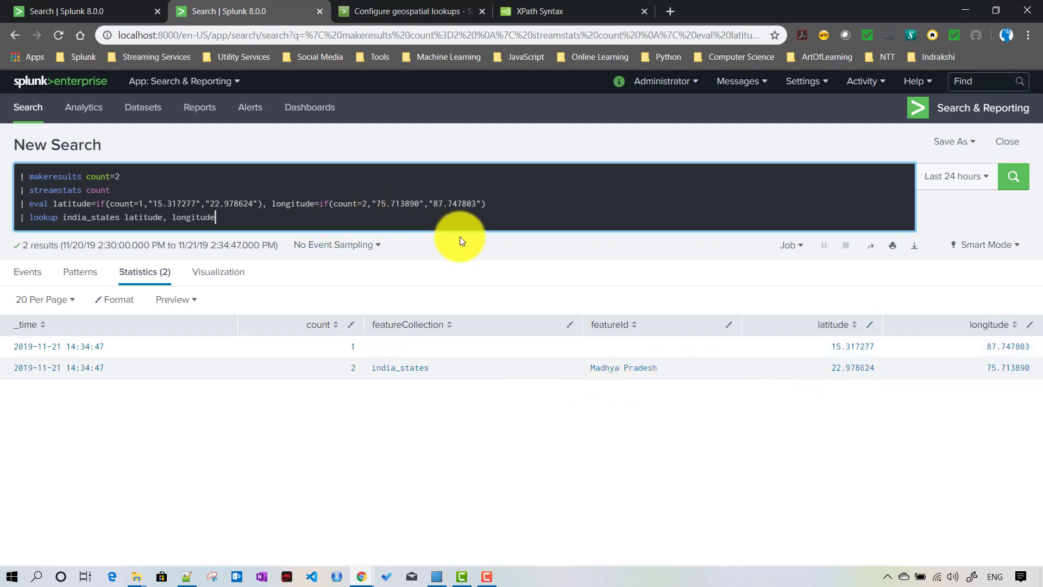
key(Return)
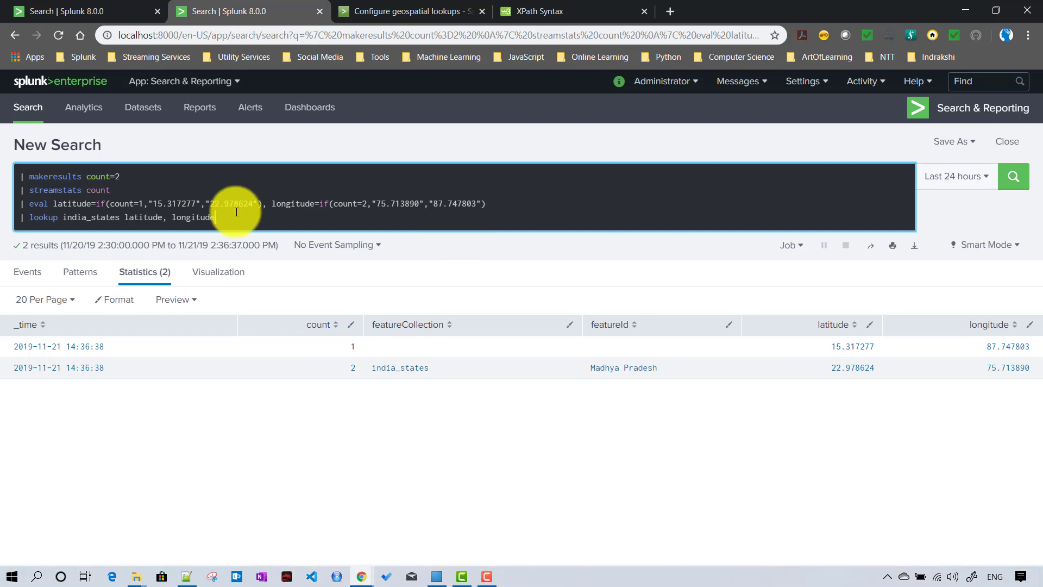
- Change the longitude condition in the eval line to count=1 and run the search again
click(366, 204)
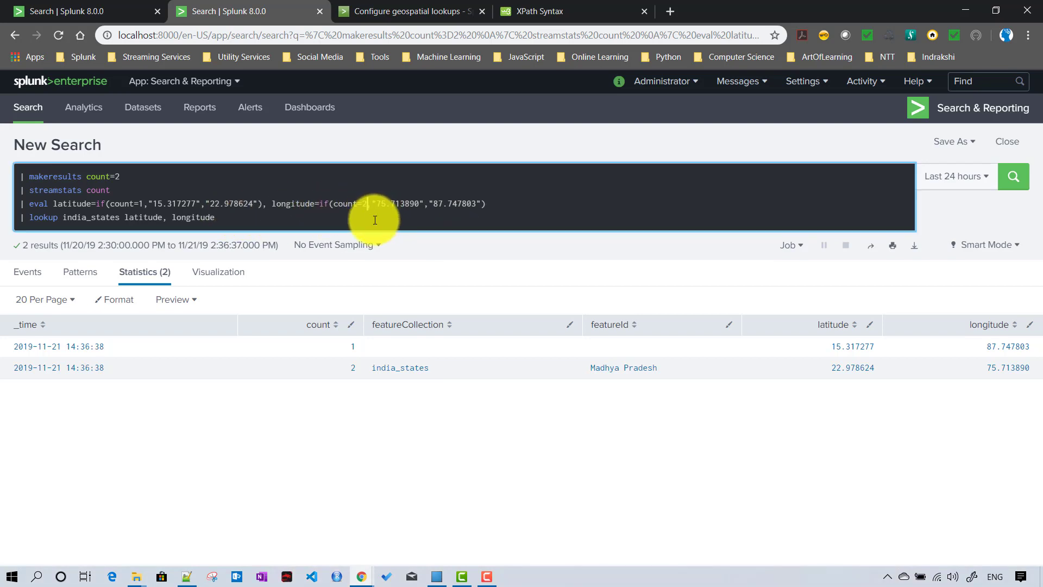
key(BackSpace)
text(1)
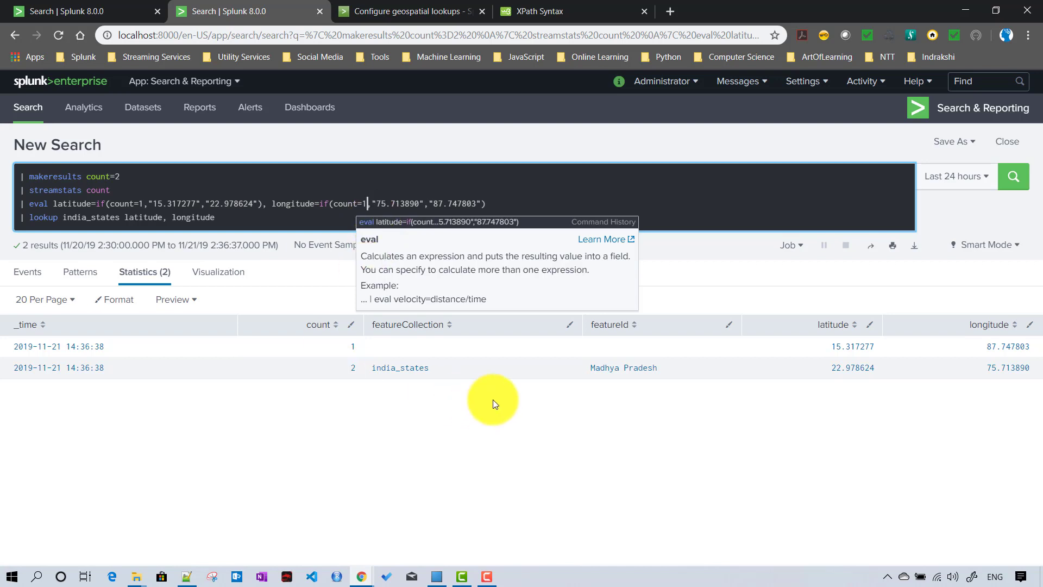
click(390, 204)
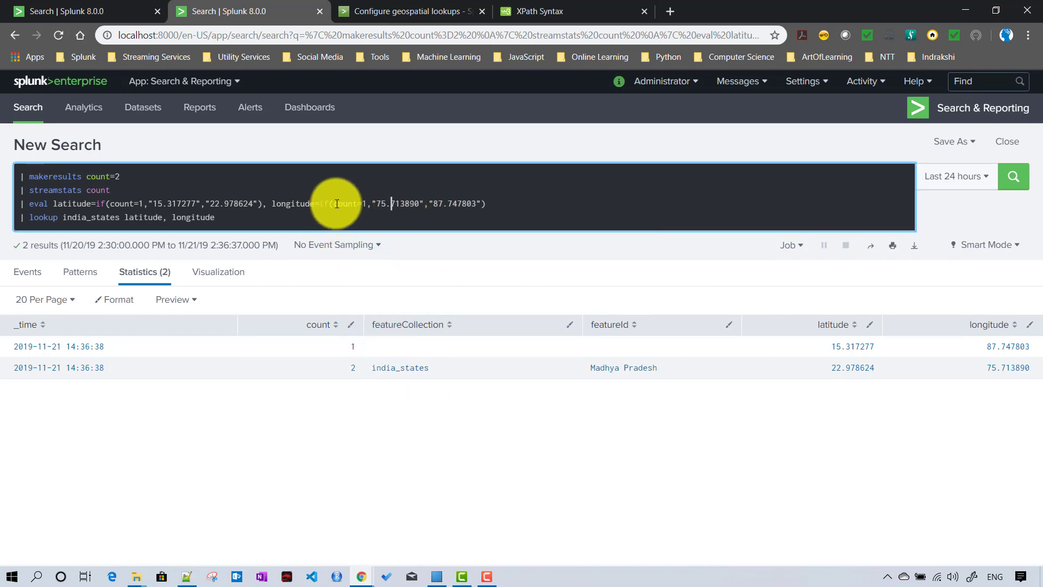
drag(334, 204, 423, 204)
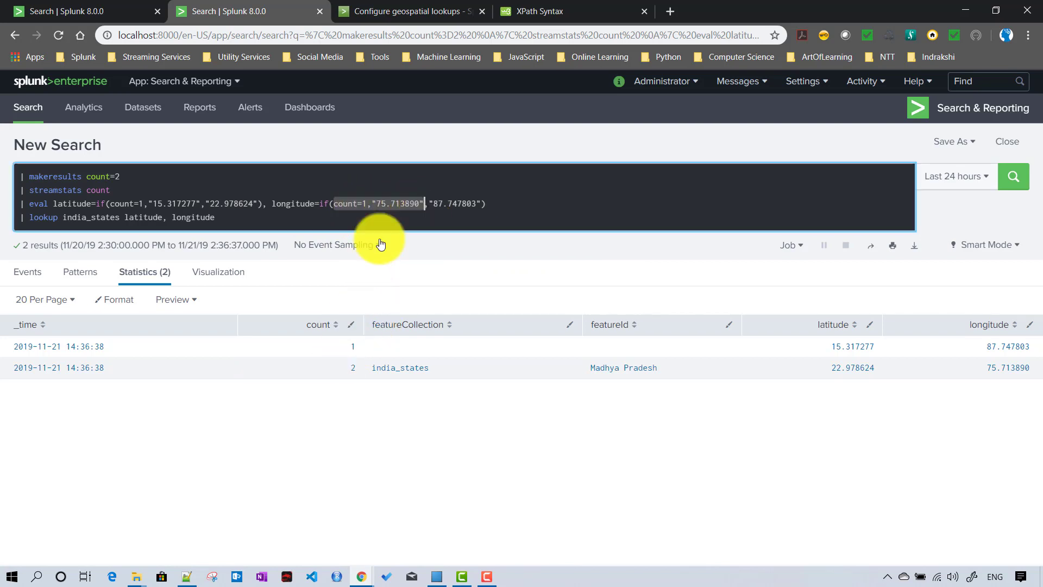
double_click(405, 200)
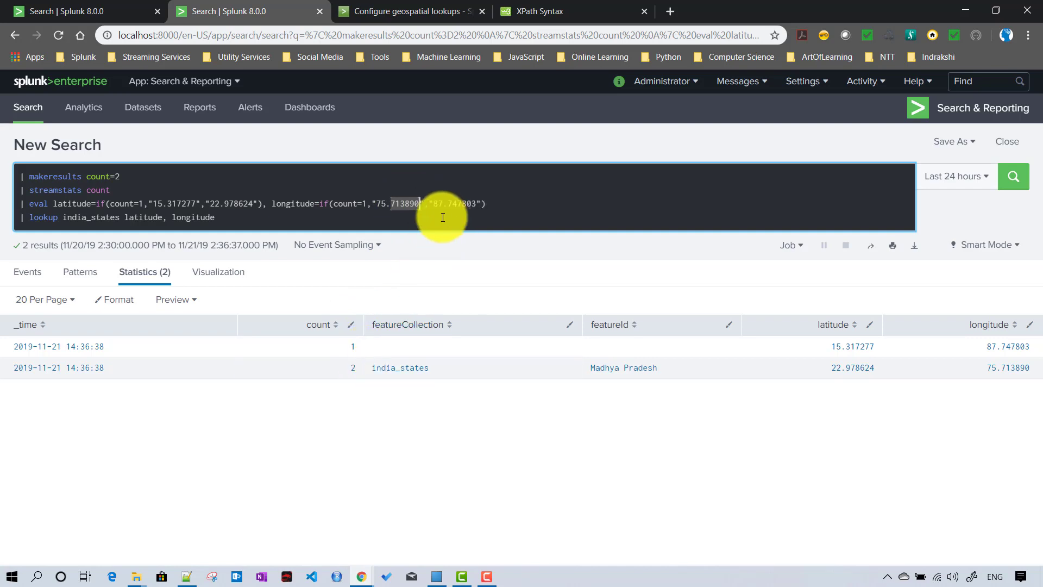
click(228, 215)
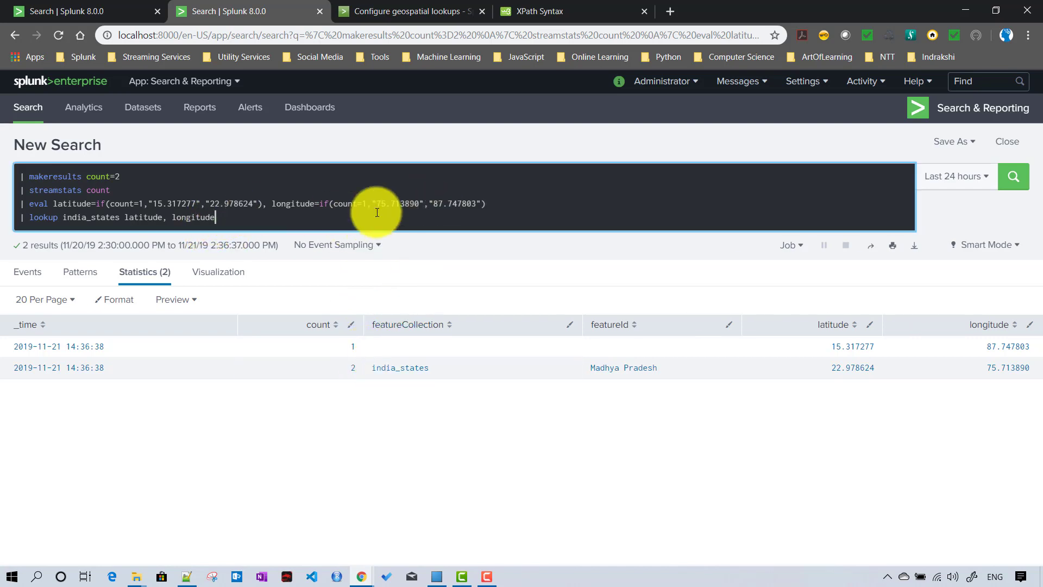
key(Return)
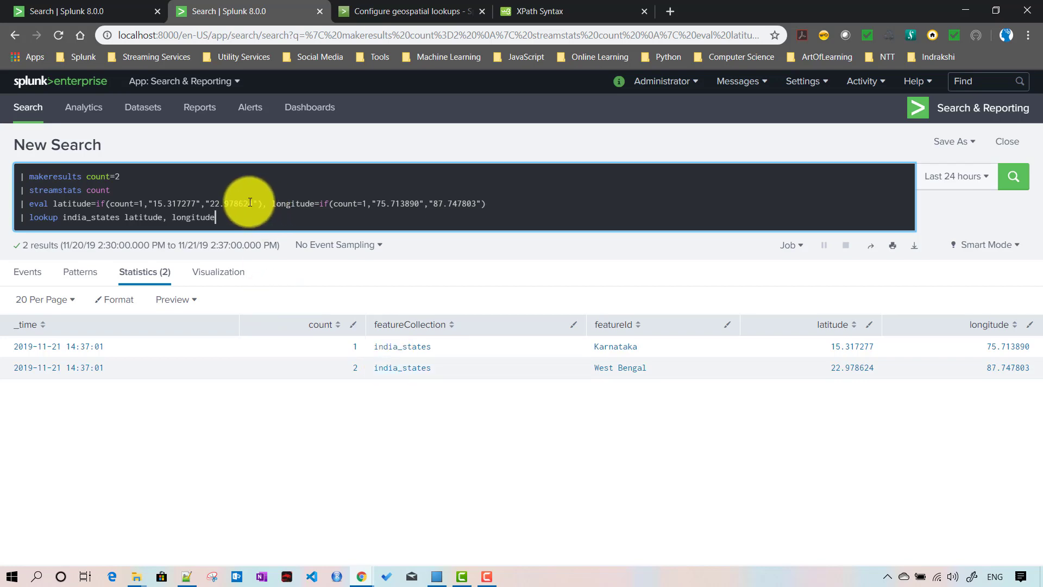
- Add the line | stats count by featureId to the end of the query and run the search
text(| )
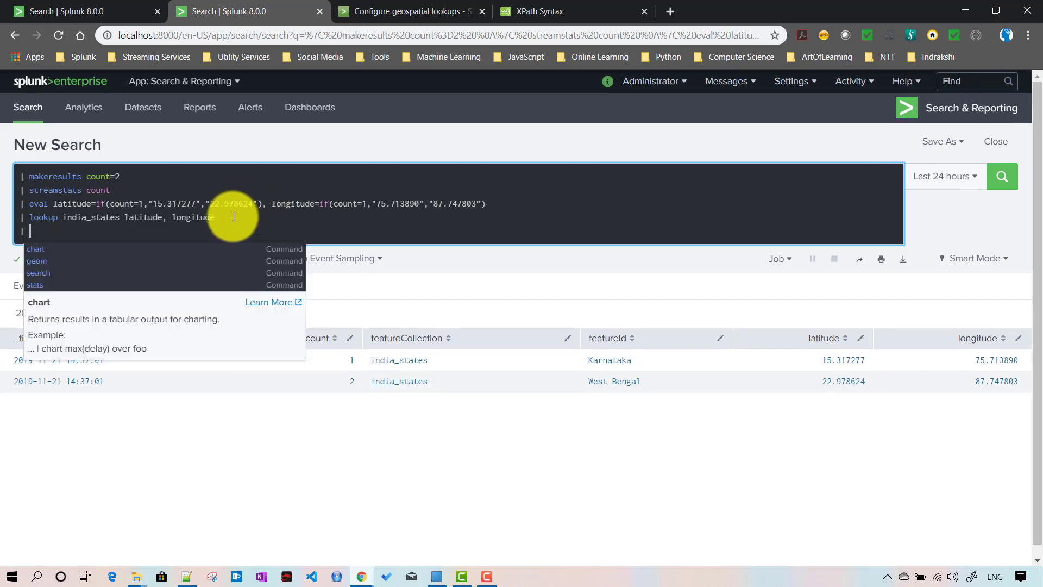
text(stats )
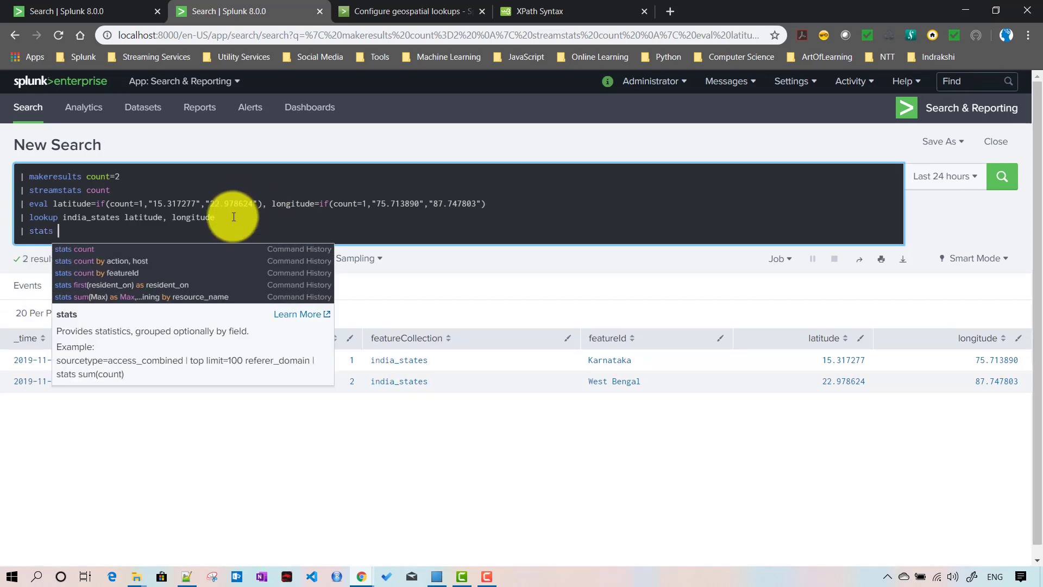
text(count by)
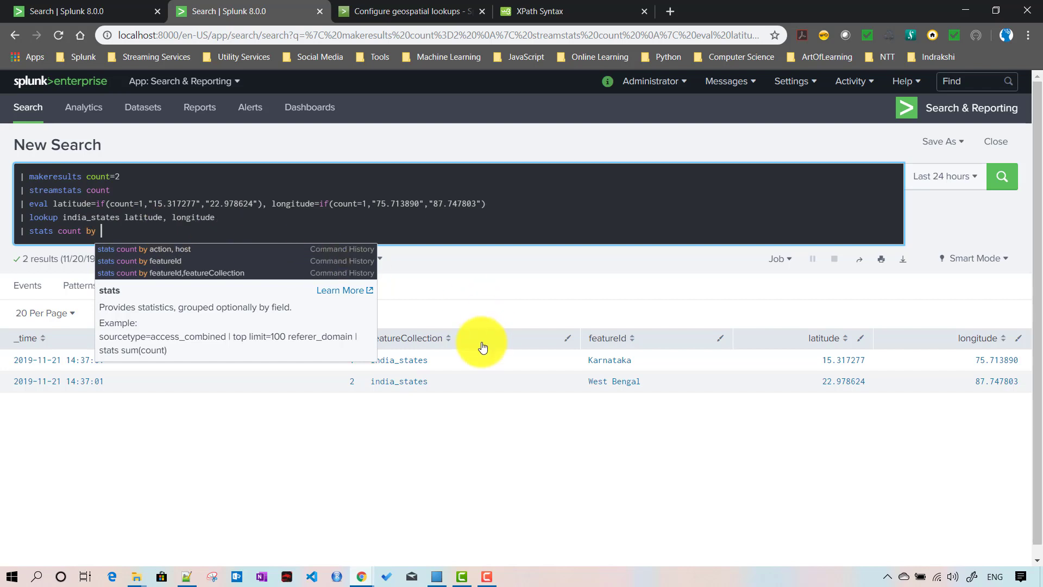
drag(584, 343, 624, 338)
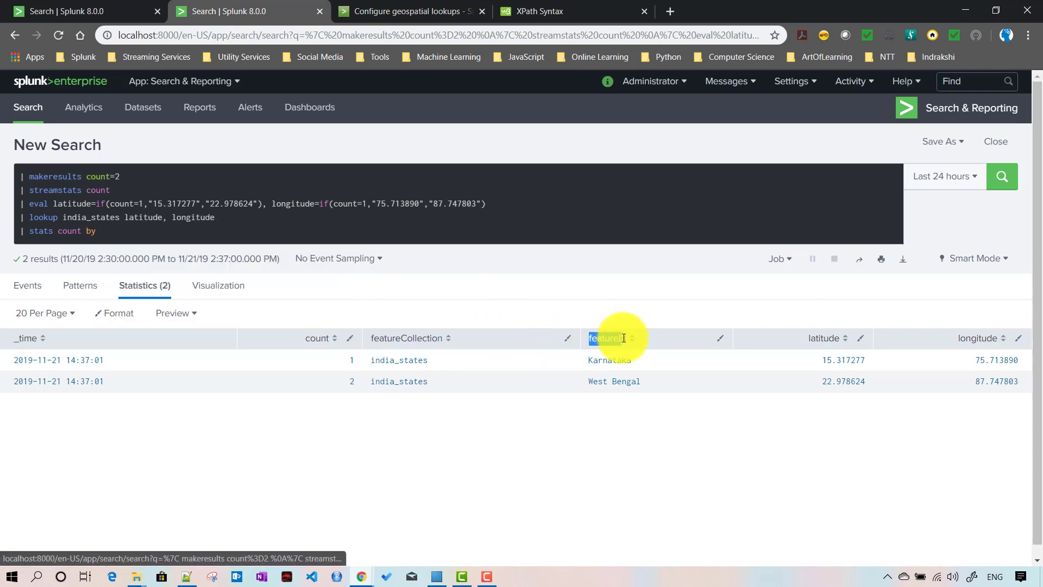
click(584, 339)
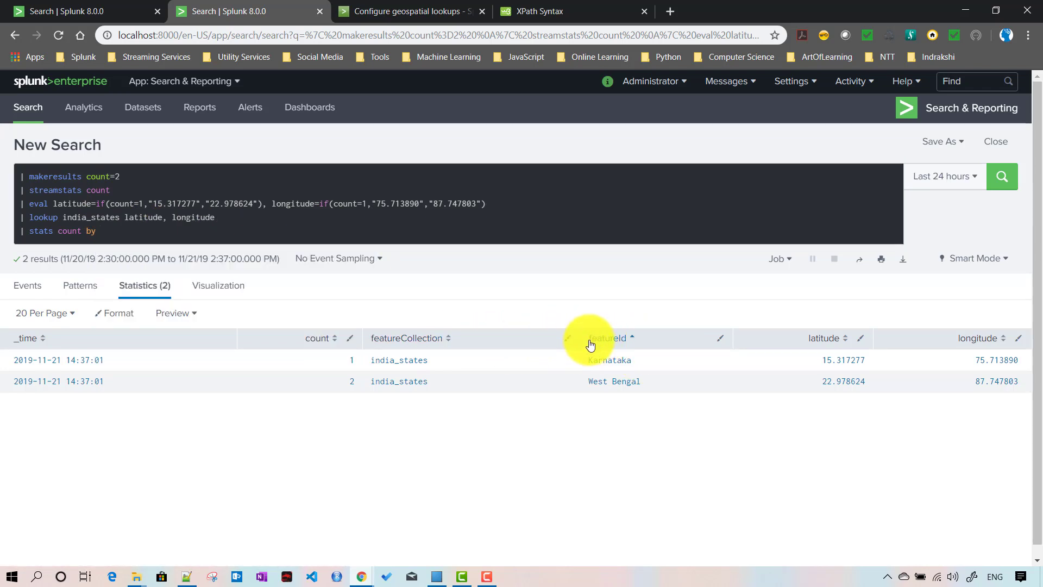
click(140, 226)
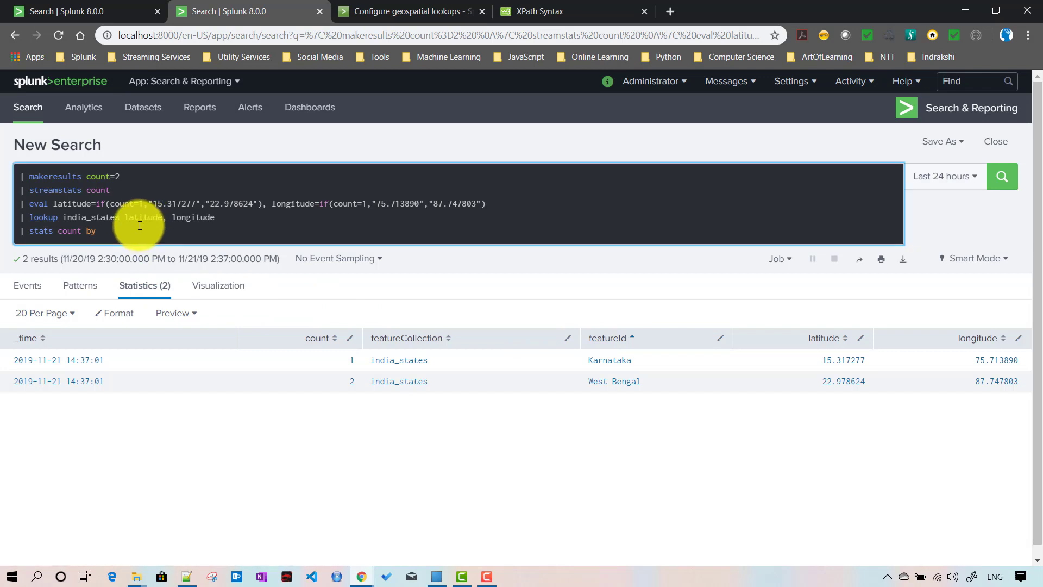
text(featu)
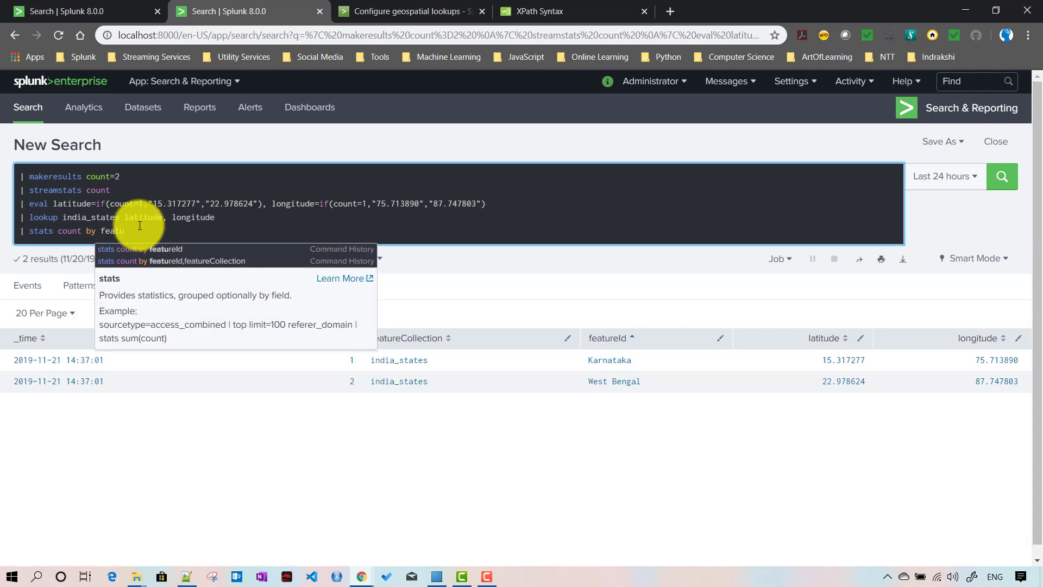
text(reId)
key(Return)
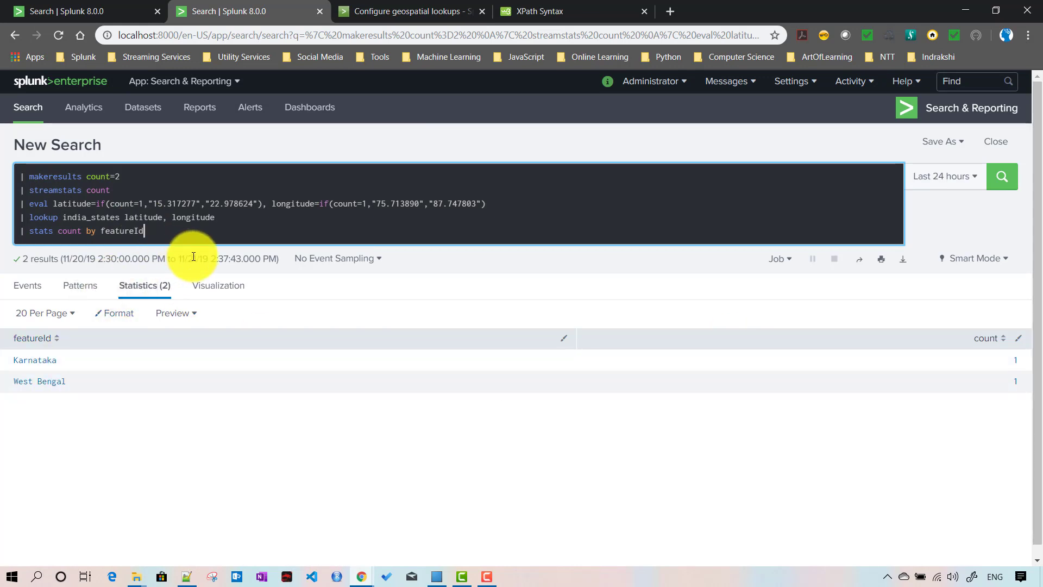
- Append the line | geom india_states to the query and run the search
key(shift+Return)
text(| geom)
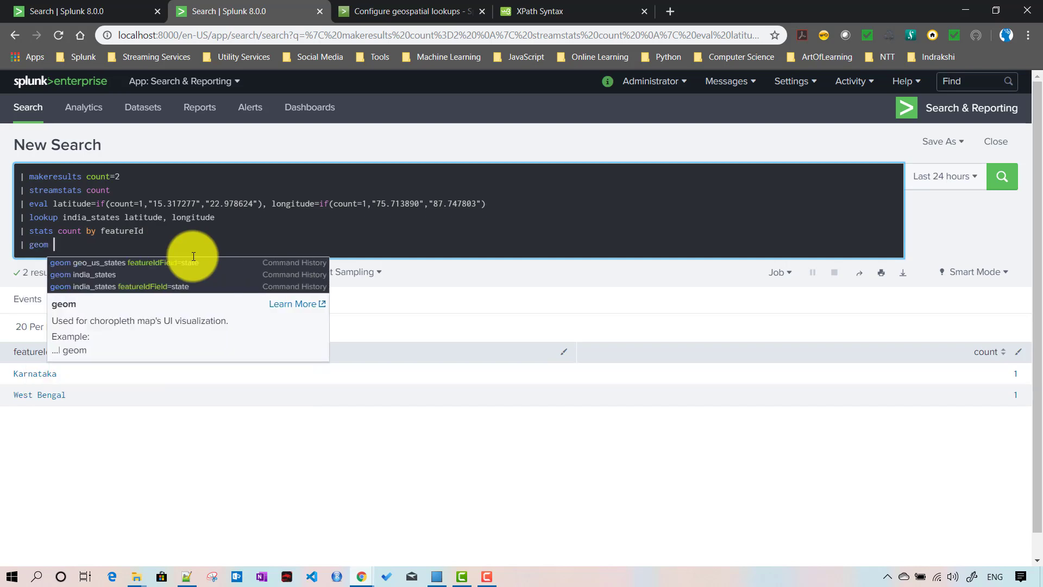
click(109, 274)
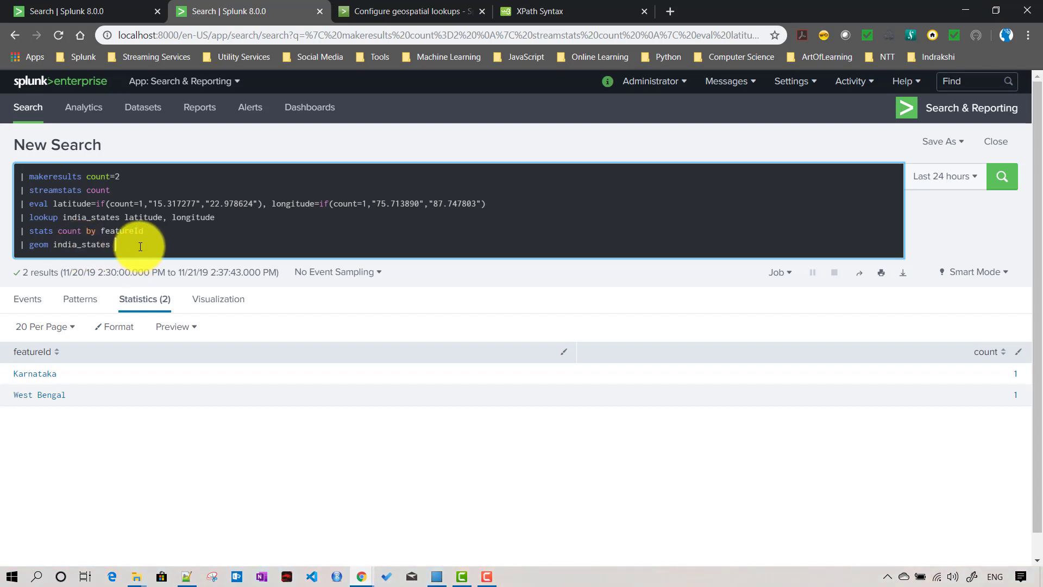
key(BackSpace)
key(Return)
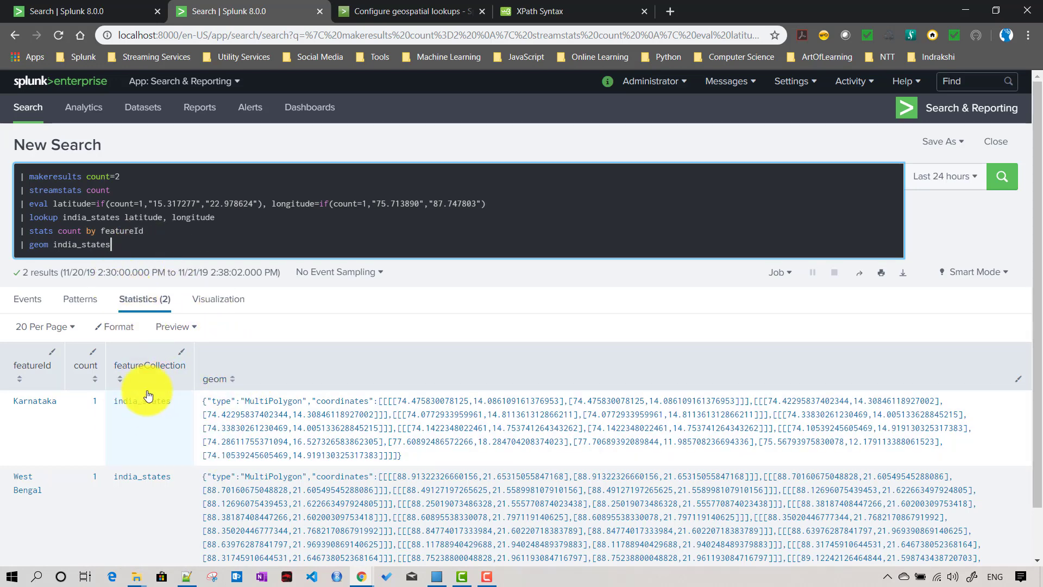
double_click(39, 245)
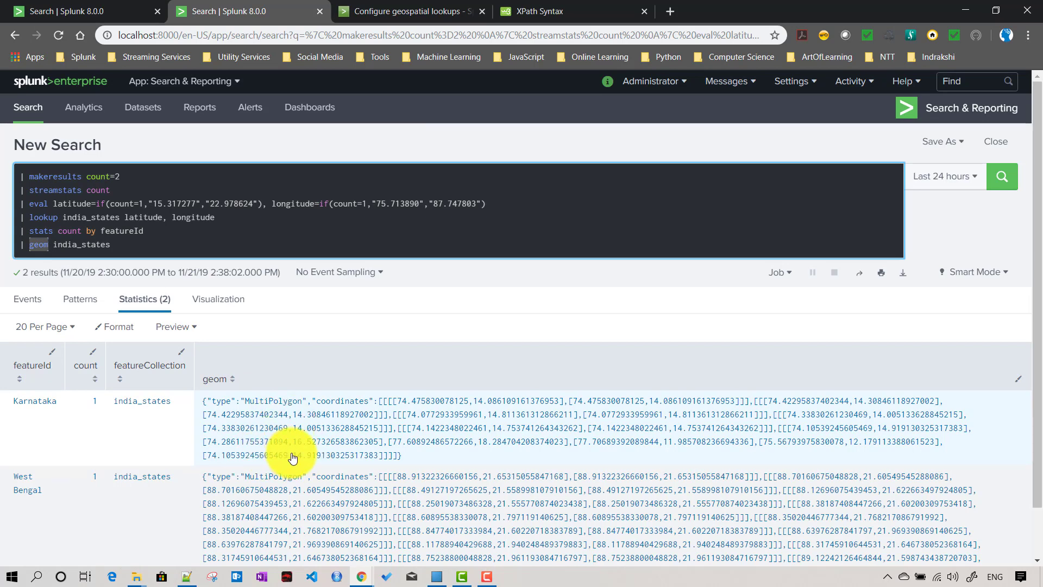
- Show the search results as a Choropleth Map visualization
click(218, 308)
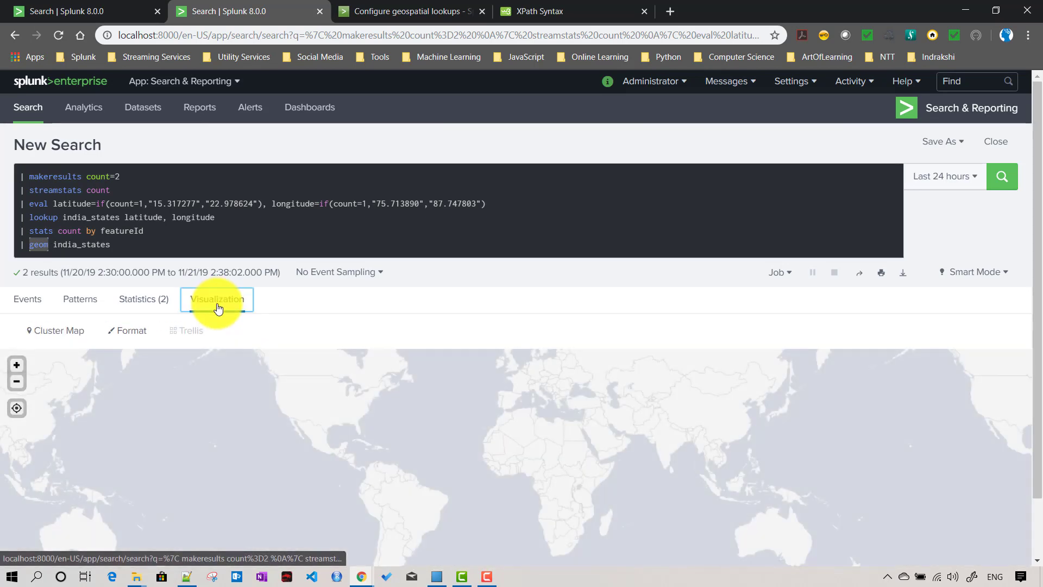
click(64, 339)
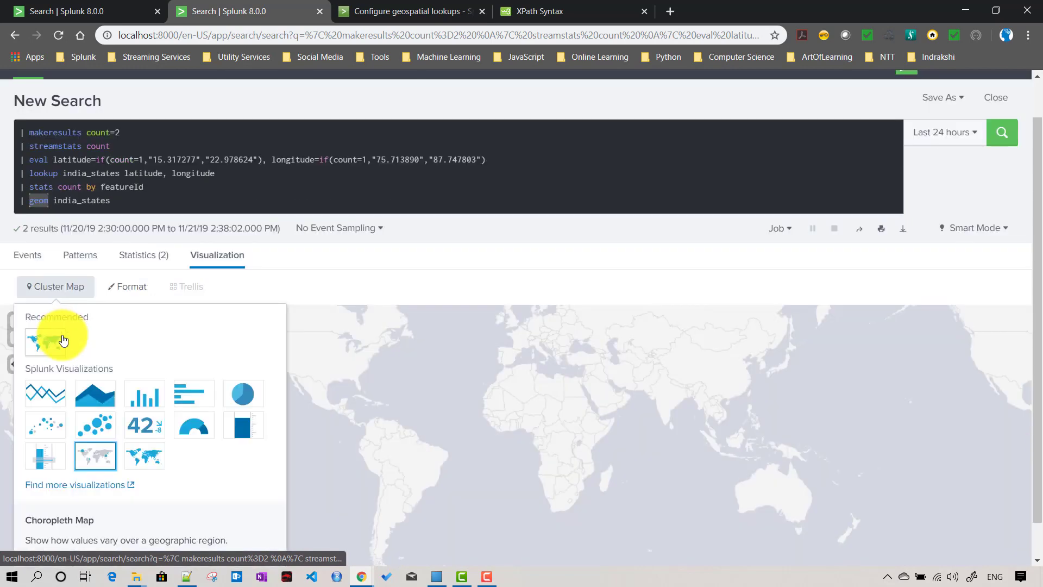
click(143, 462)
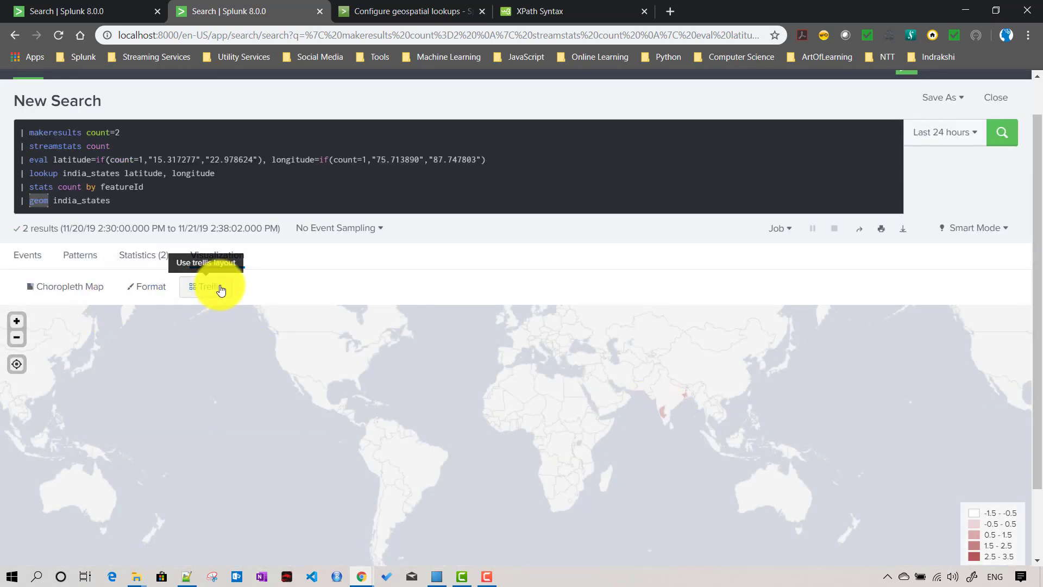
- Set the choropleth map's color mode to Divergent
click(165, 292)
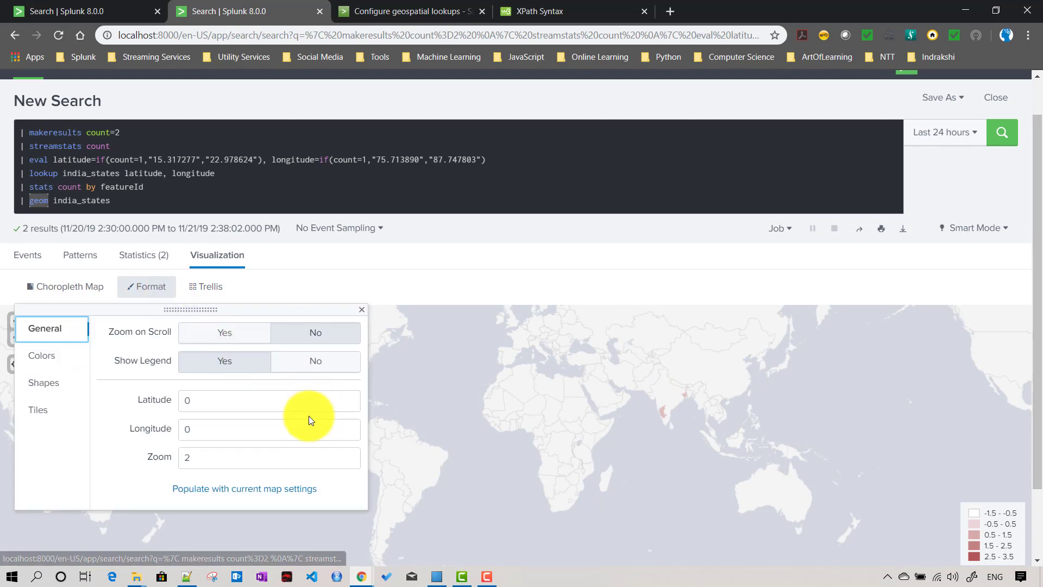
click(42, 356)
click(262, 363)
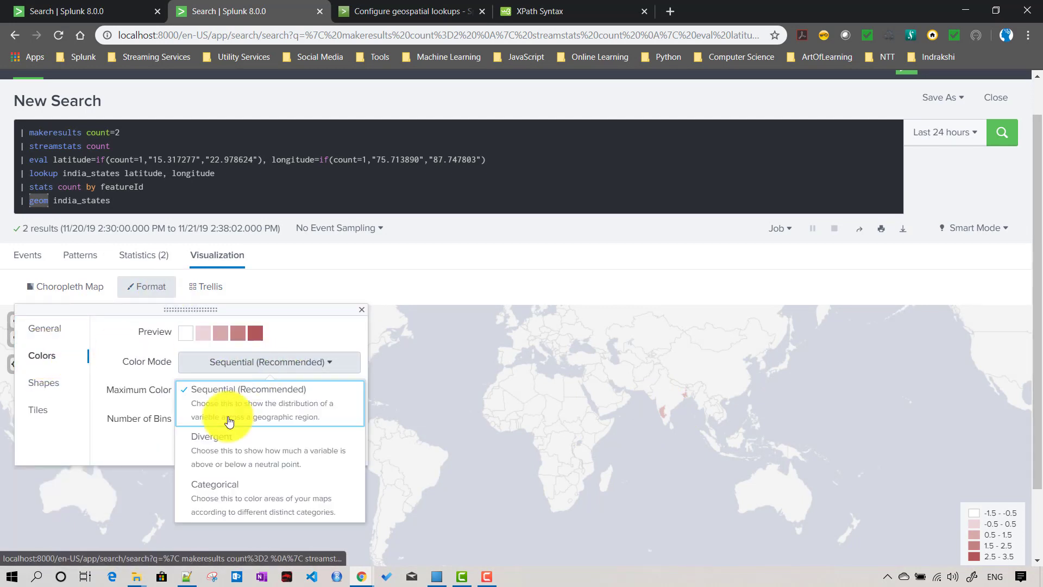
click(219, 460)
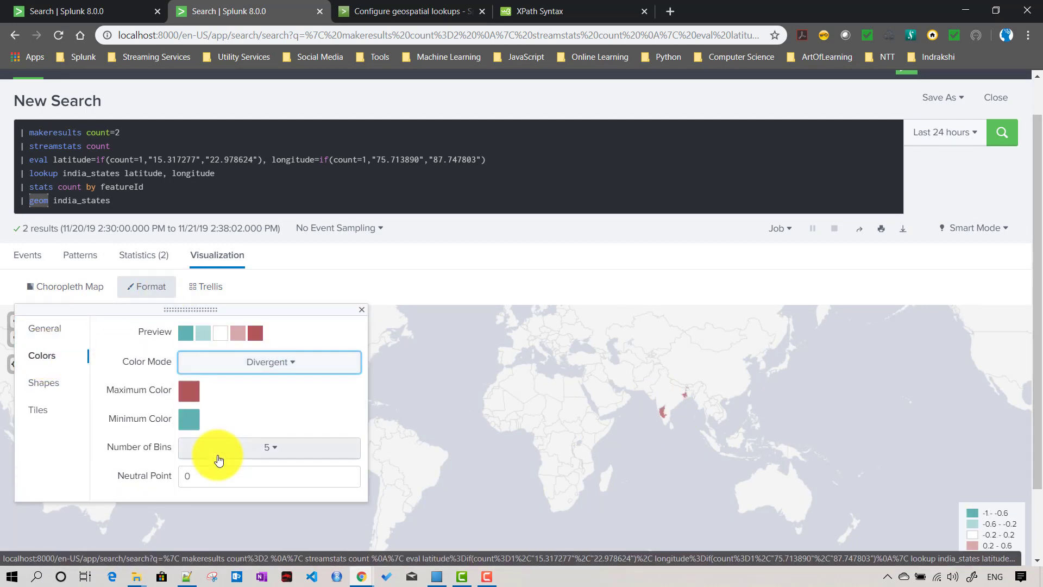
- Zoom the choropleth map in and centre it on India to examine the shaded states
scroll(514, 428, down, 1)
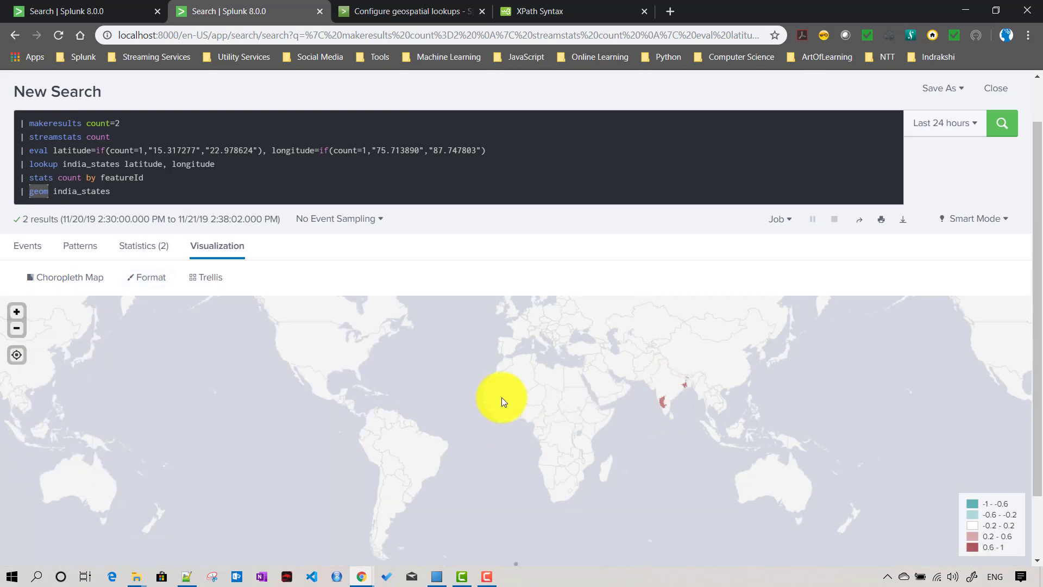
click(16, 311)
click(16, 311)
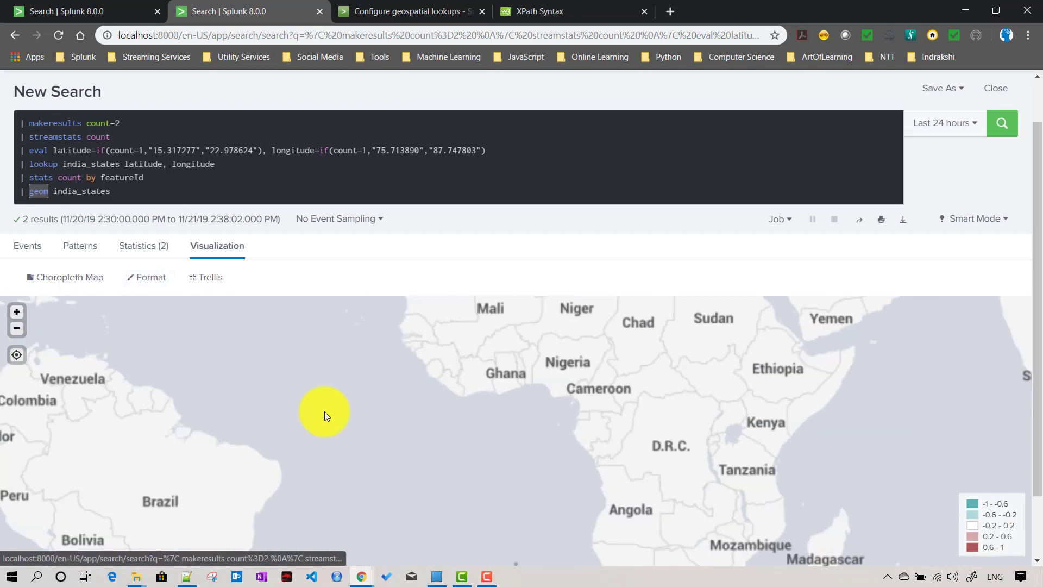
drag(872, 351, 159, 535)
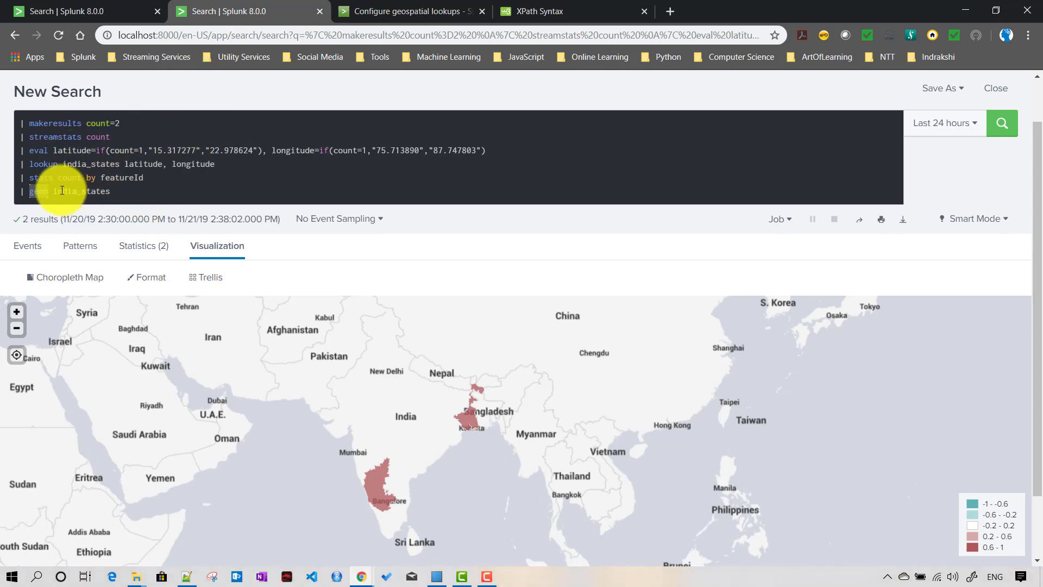
- Add featureCollection after featureId in the stats by clause, keeping geom india_states on its own line
drag(52, 194, 148, 195)
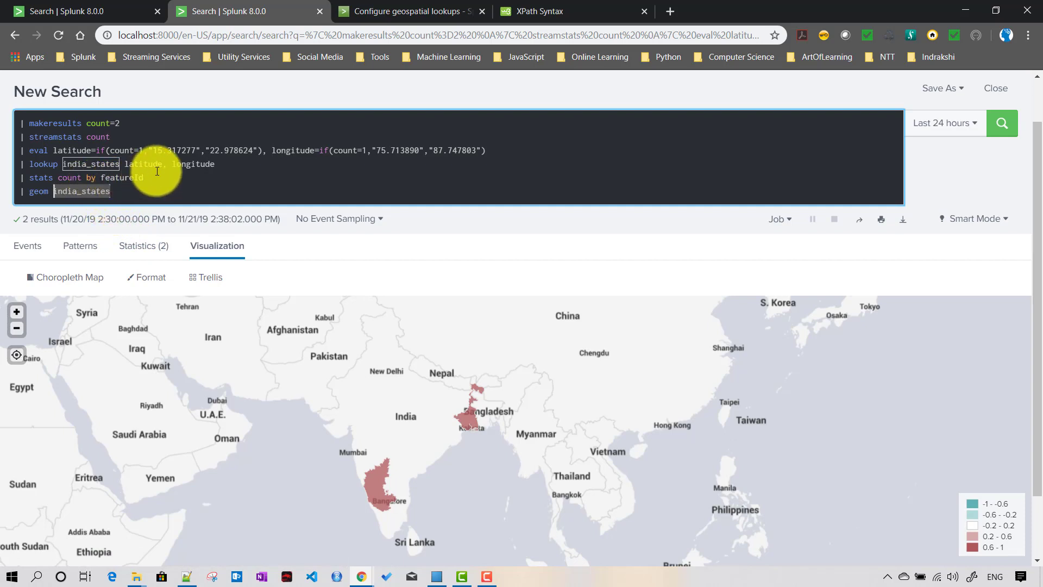
click(220, 179)
text(,)
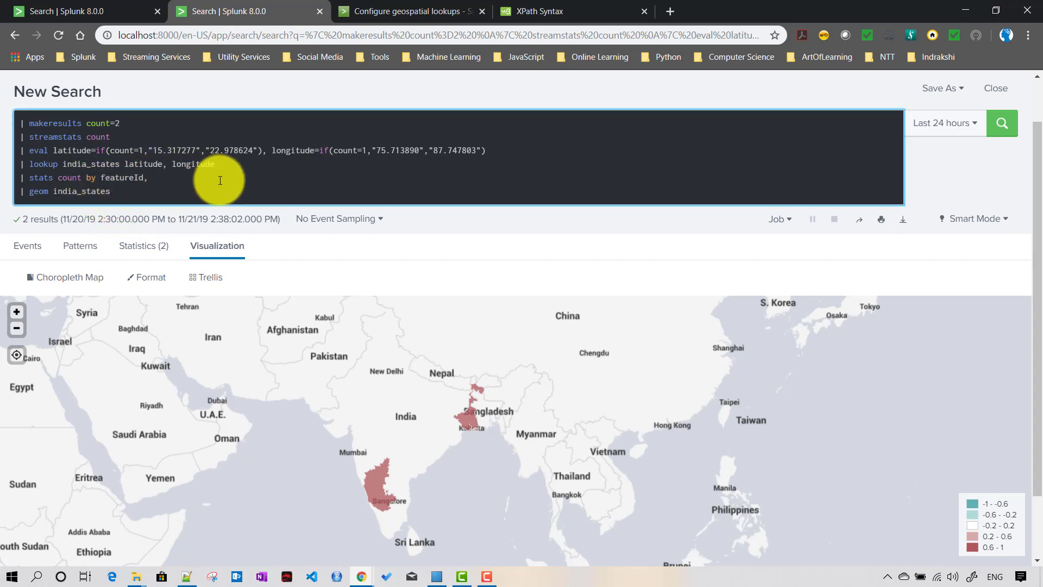
text(featureCollection)
key(Down)
key(Return)
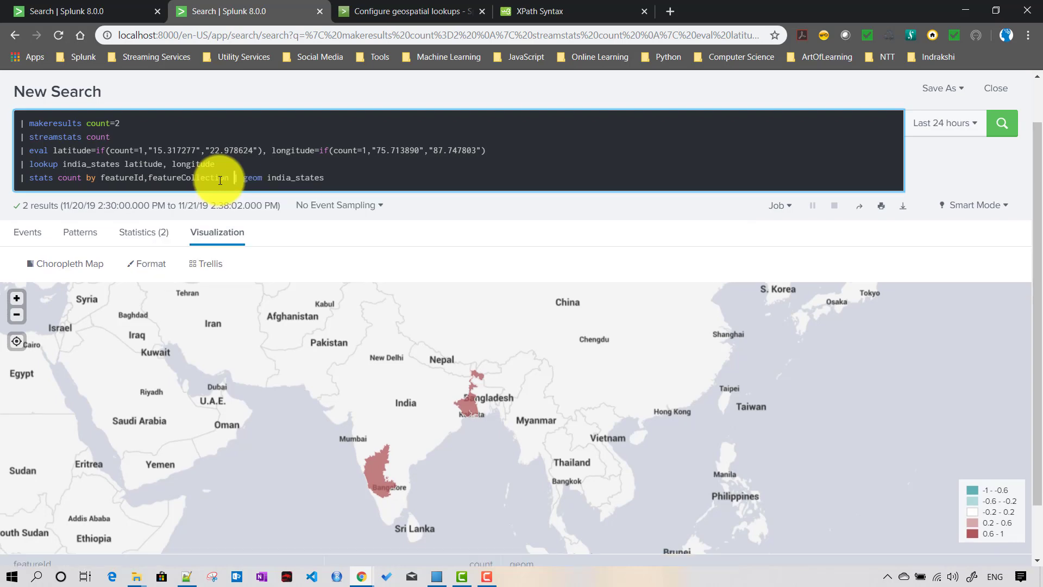
key(Return)
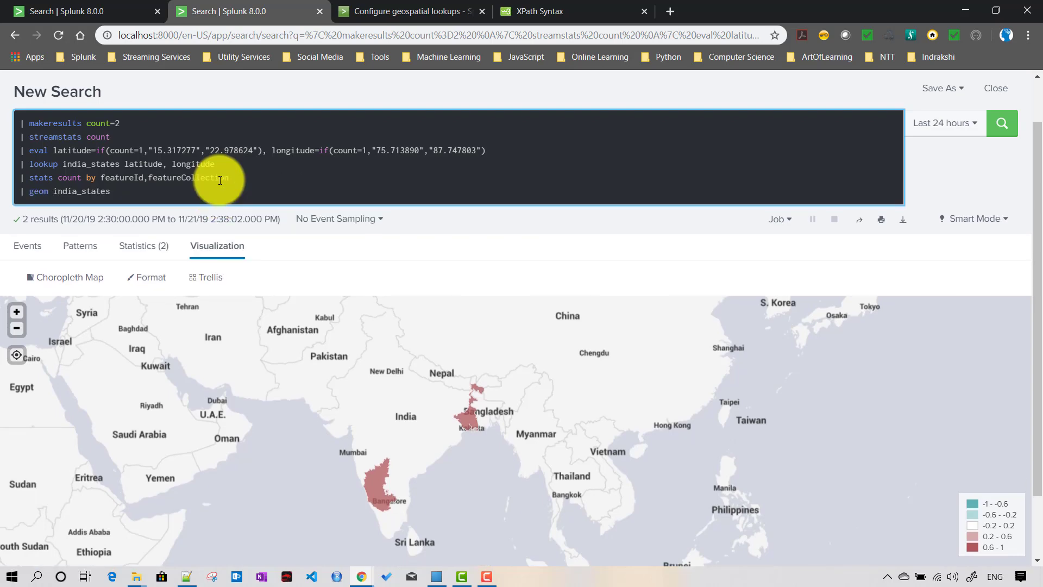
- Remove the india_states argument from the geom command and rerun the search with its statistics table shown
click(129, 248)
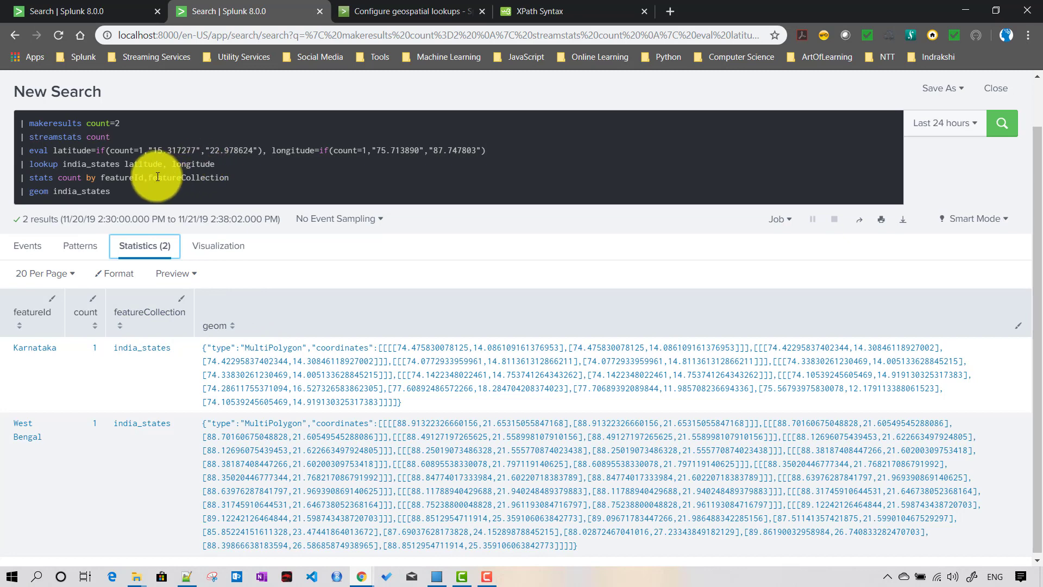
double_click(78, 192)
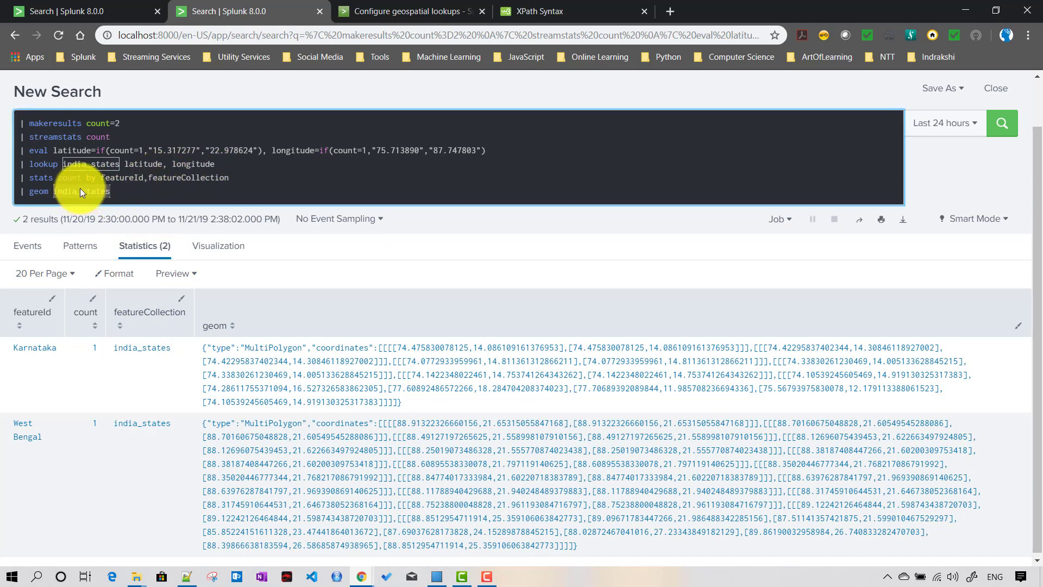
key(BackSpace)
key(BackSpace)
key(Return)
scroll(80, 188, down, 1)
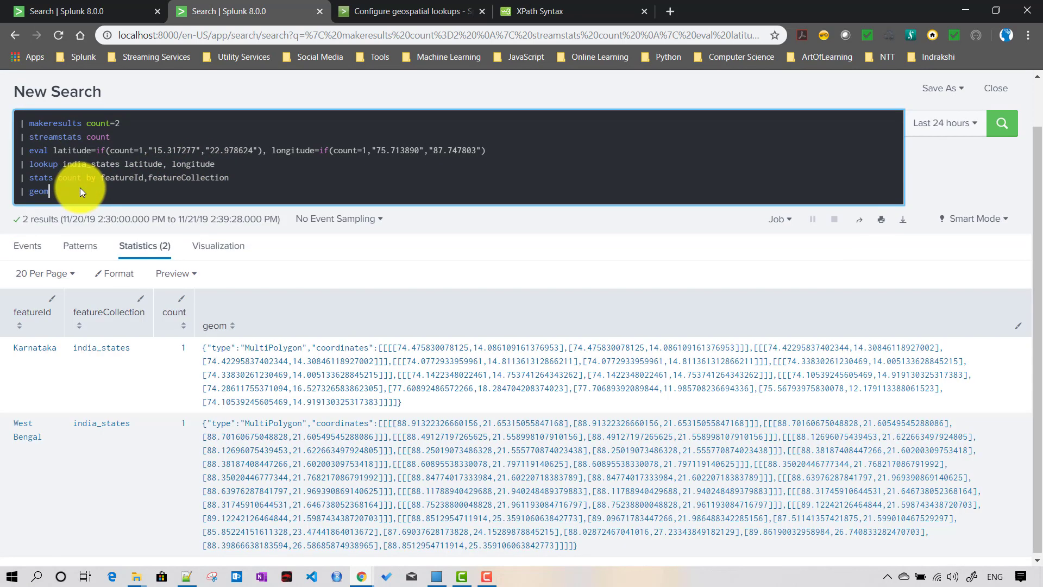
- Show the rerun results on the choropleth map, enlarged and centred on India, to examine the shaded states
click(222, 248)
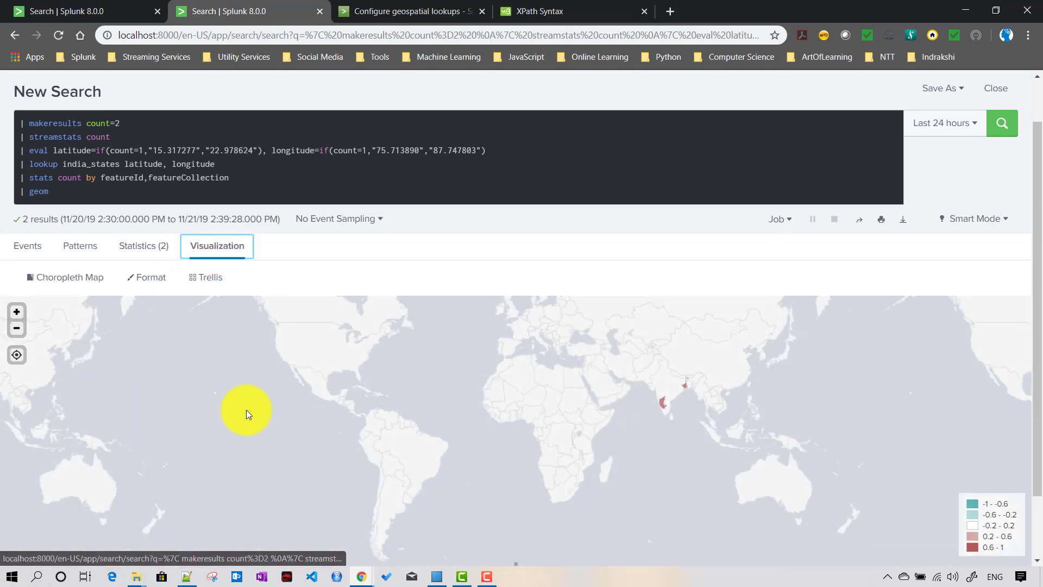
click(17, 317)
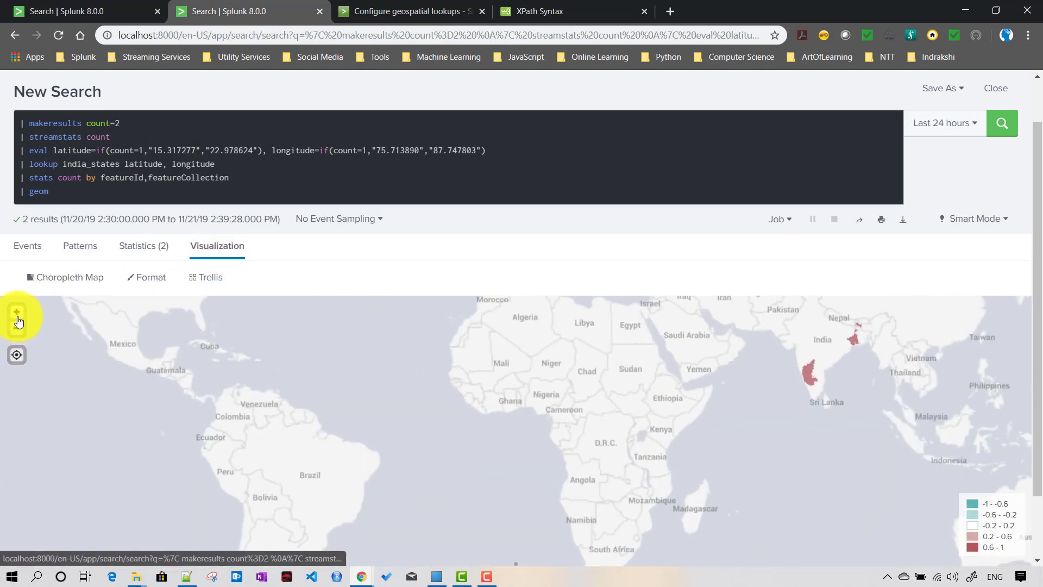
click(17, 316)
drag(978, 366, 320, 507)
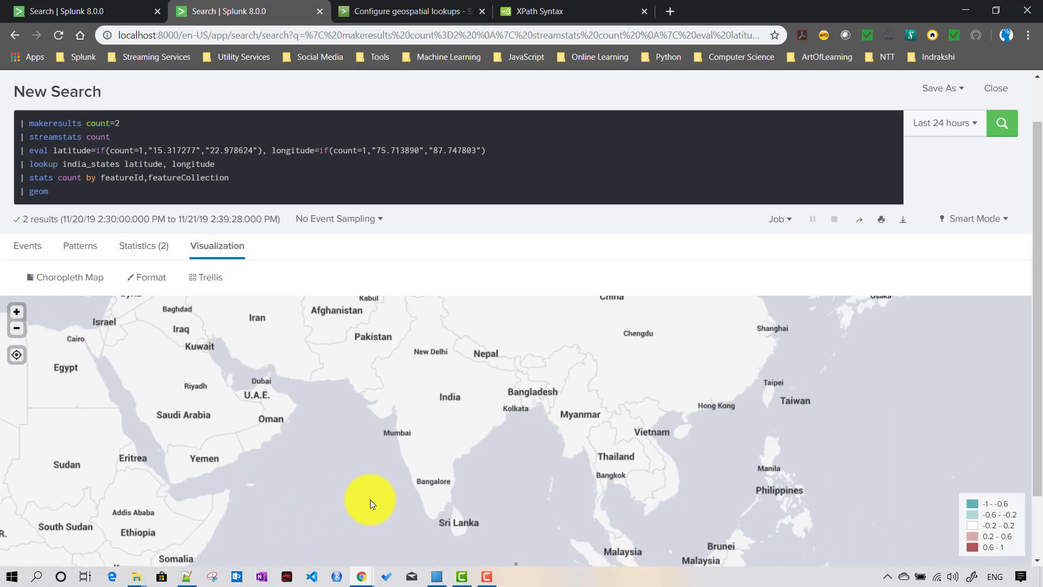
click(76, 189)
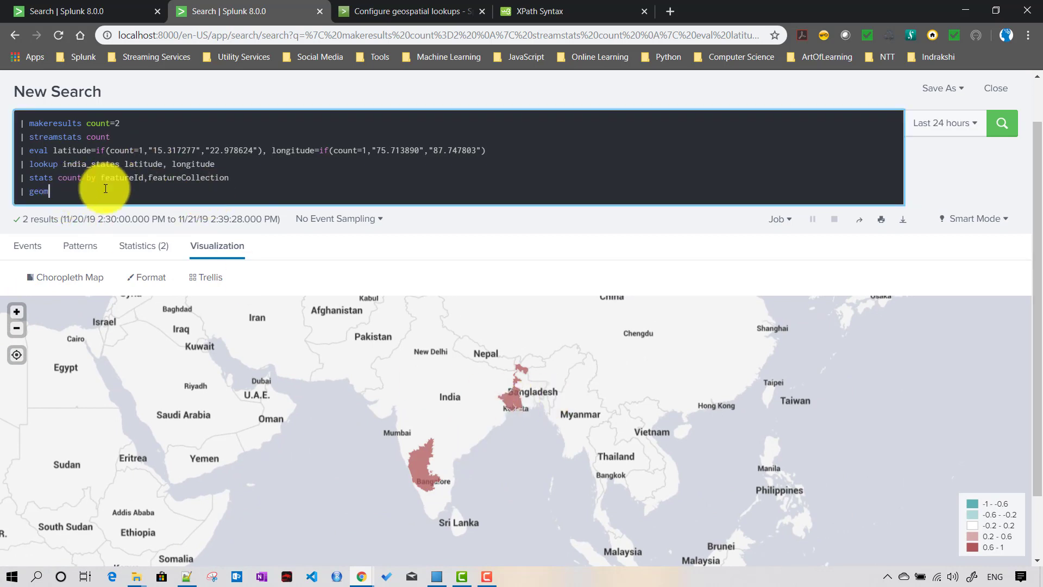
double_click(86, 164)
click(70, 199)
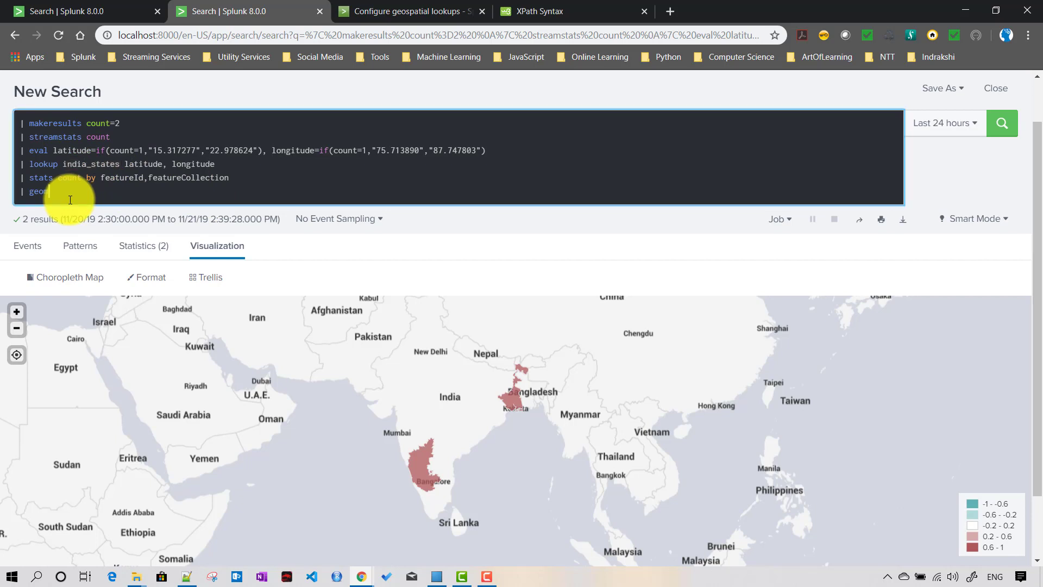